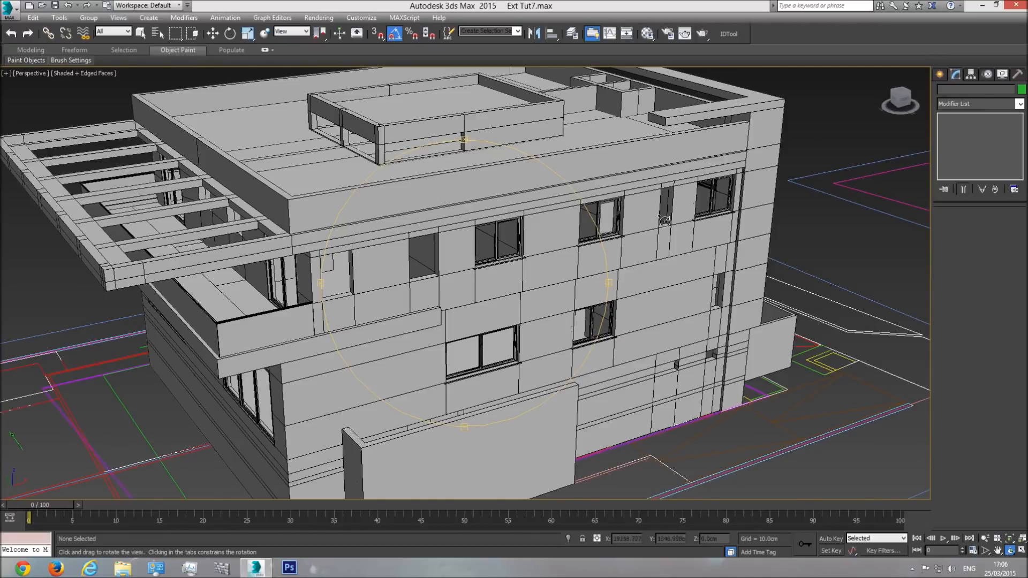
Step: Show the building's window facade in Front view with Realistic shading
left_click_drag(416, 283, 777, 291)
scroll(506, 292, "down", 4)
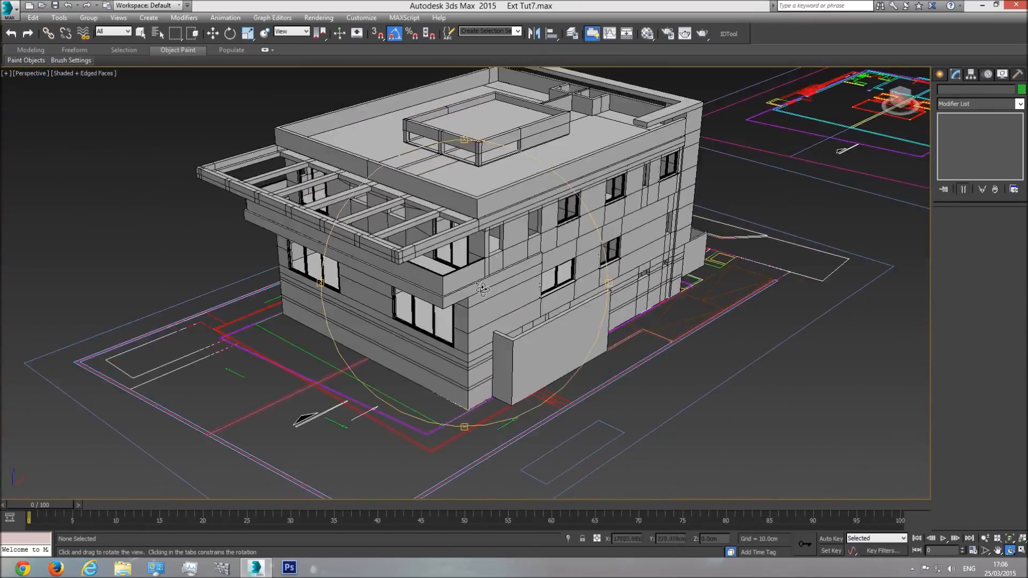
scroll(511, 288, "up", 4)
scroll(535, 249, "up", 5)
right_click(543, 244)
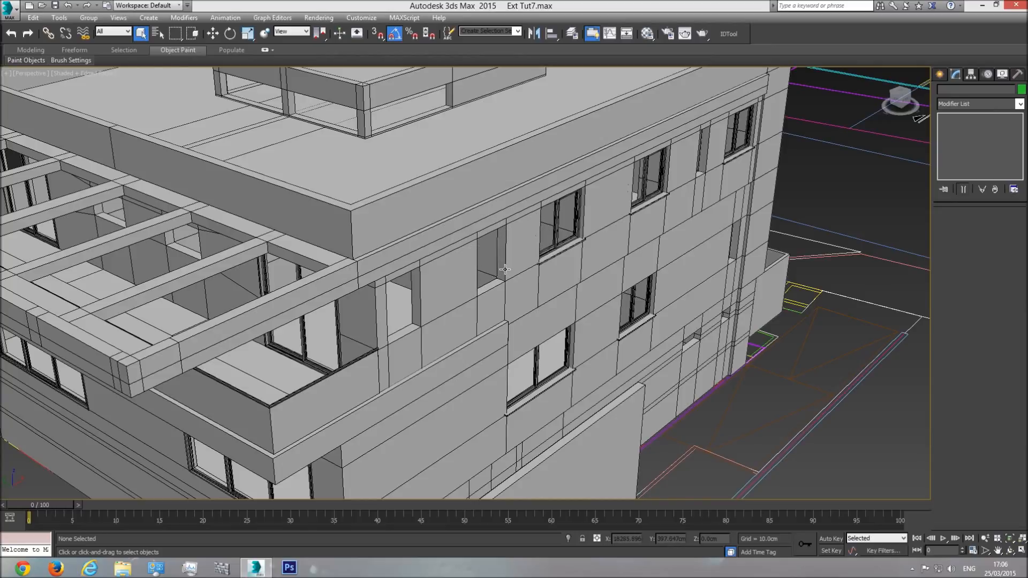
key("f")
scroll(509, 297, "down", 12)
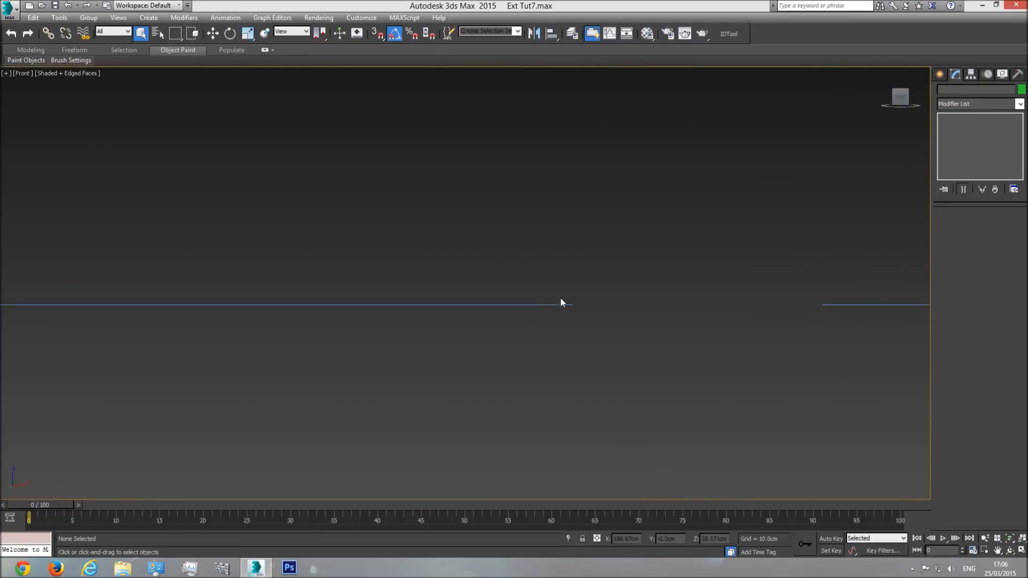
scroll(748, 274, "down", 5)
middle_click_drag(824, 281, 590, 299)
scroll(591, 298, "up", 12)
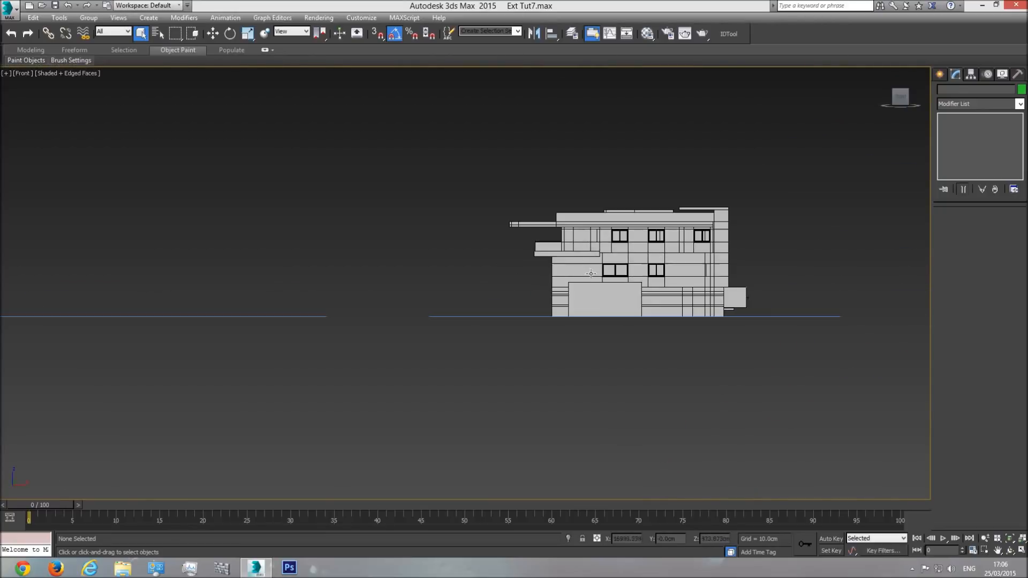
scroll(644, 242, "up", 4)
scroll(817, 219, "down", 4)
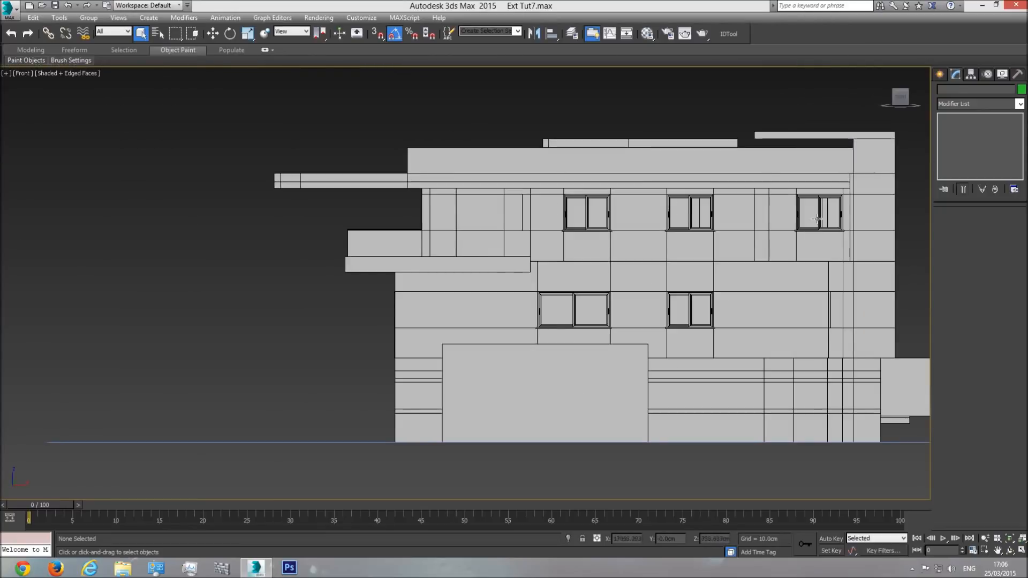
scroll(590, 212, "up", 4)
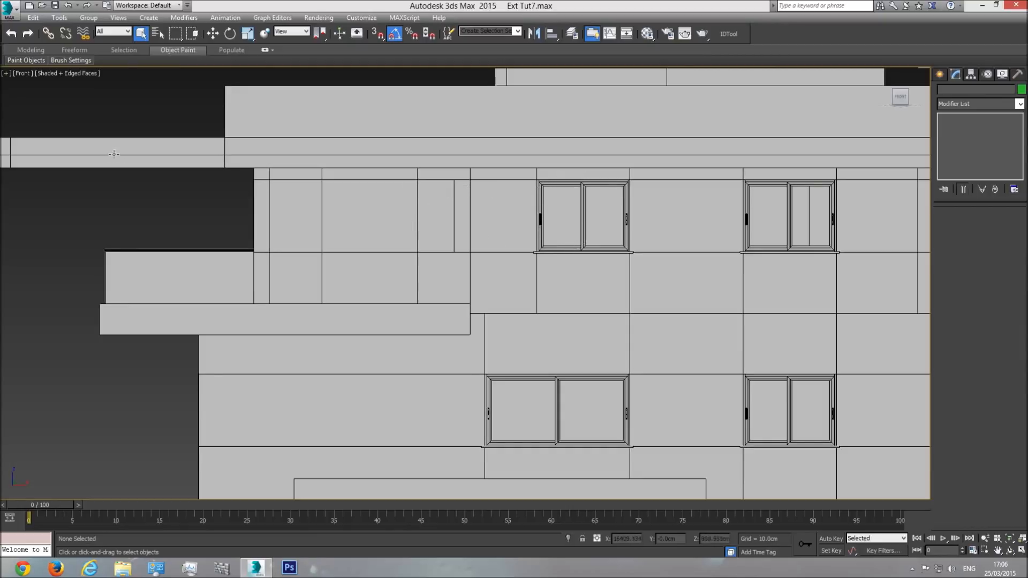
left_click(78, 78)
left_click(82, 85)
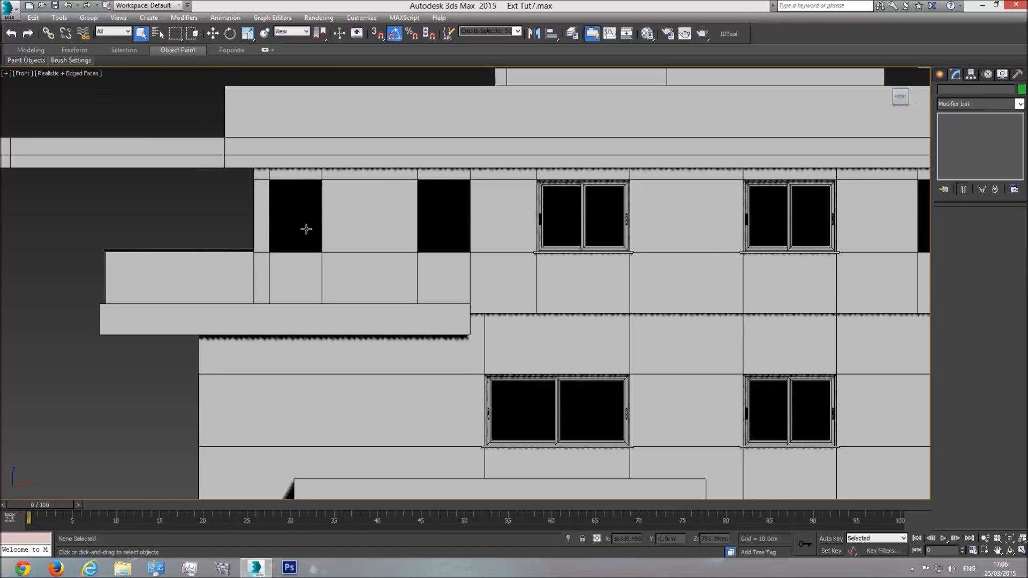
Step: Copy the upper-floor double window into the narrow opening on its left, as an independent Copy
left_click(562, 202)
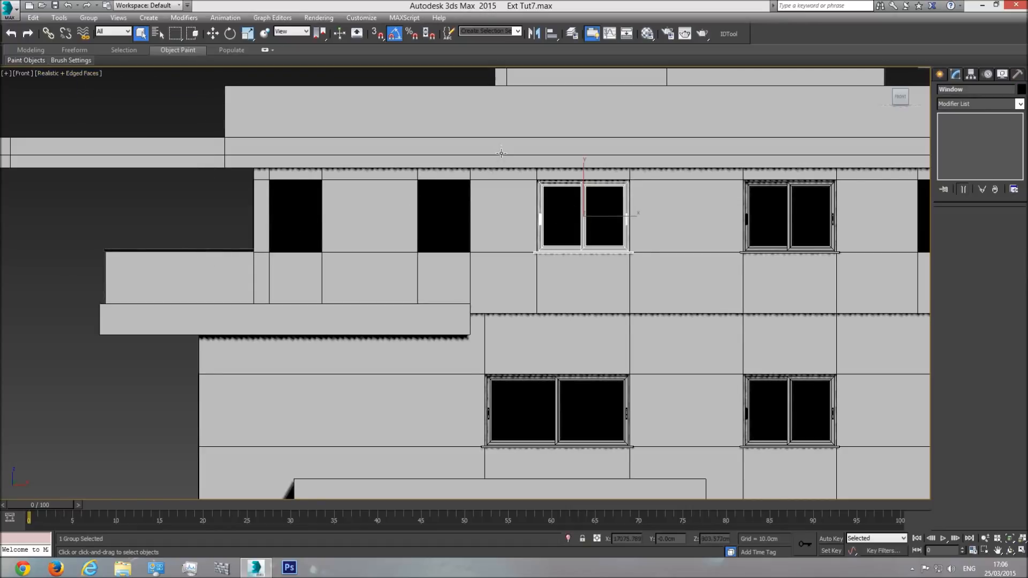
left_click(213, 33)
left_click_drag(608, 229, 452, 234, "shift")
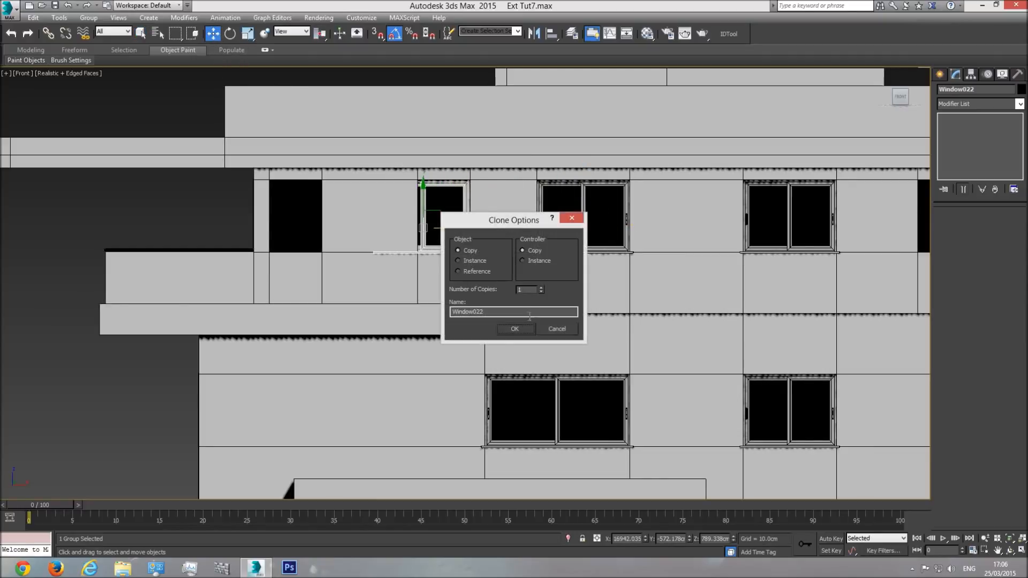
left_click(514, 328)
Step: Open the copied window's group and isolate its double window frame object
scroll(421, 220, "up", 5)
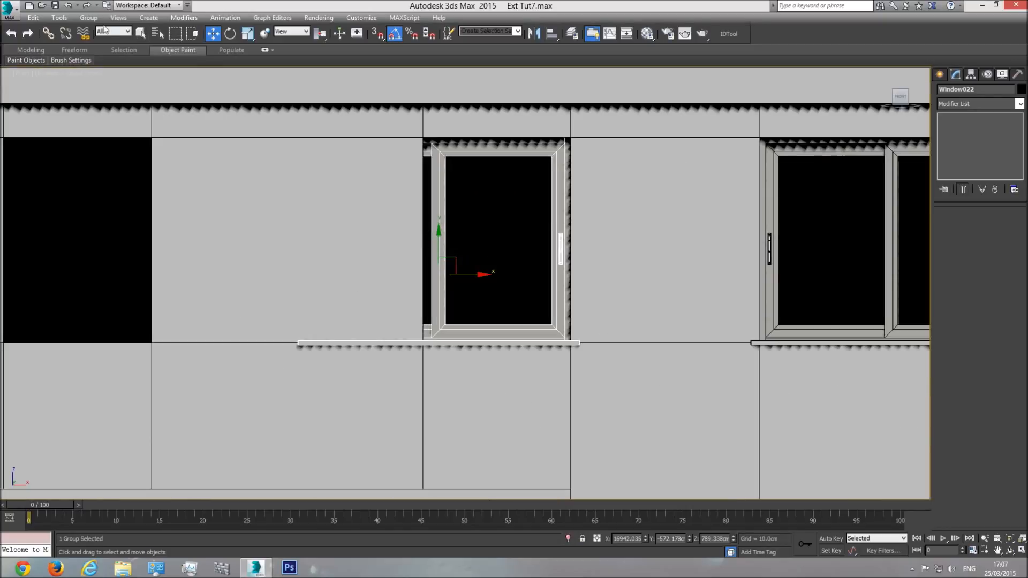
left_click(89, 17)
left_click(116, 57)
left_click(458, 168)
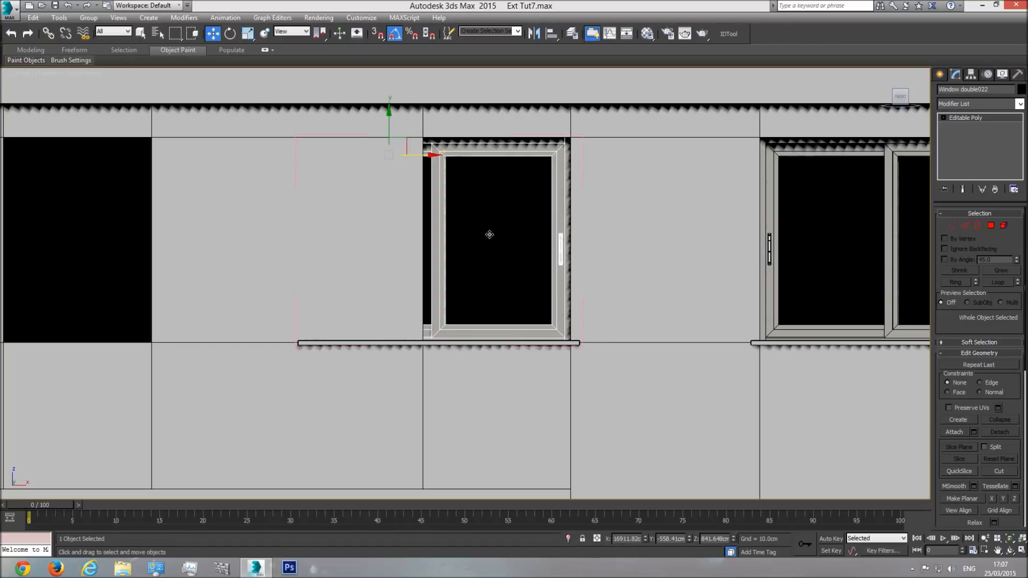
left_click(568, 539)
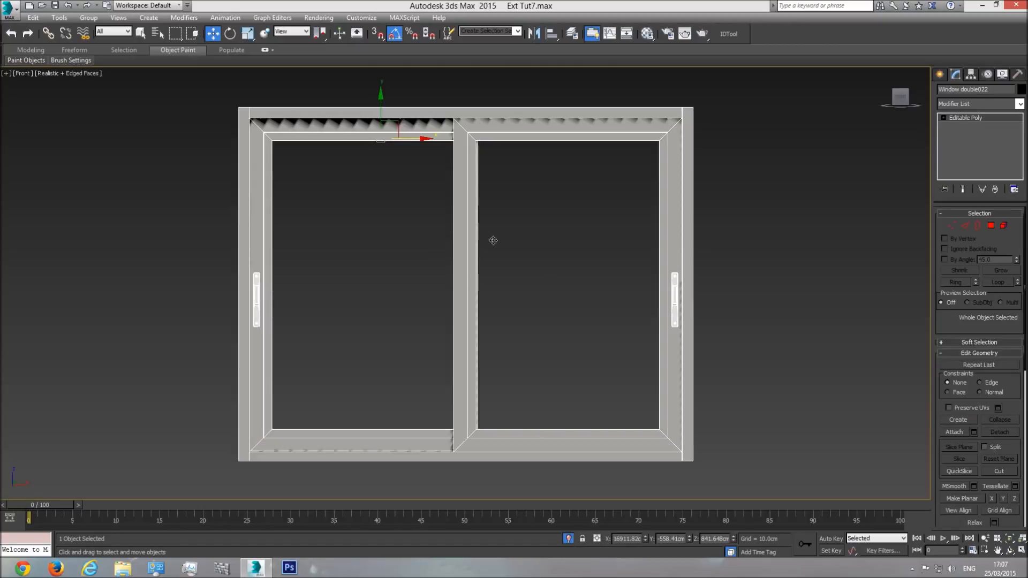
Step: Delete the left sash elements of the isolated window, including the glass and handle
left_click(1002, 228)
left_click(139, 33)
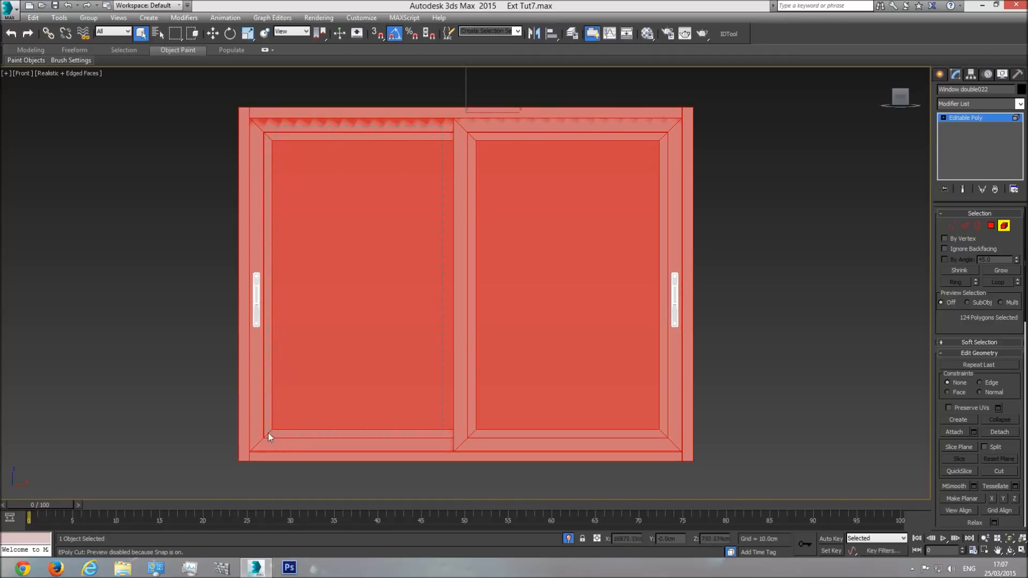
left_click(256, 446)
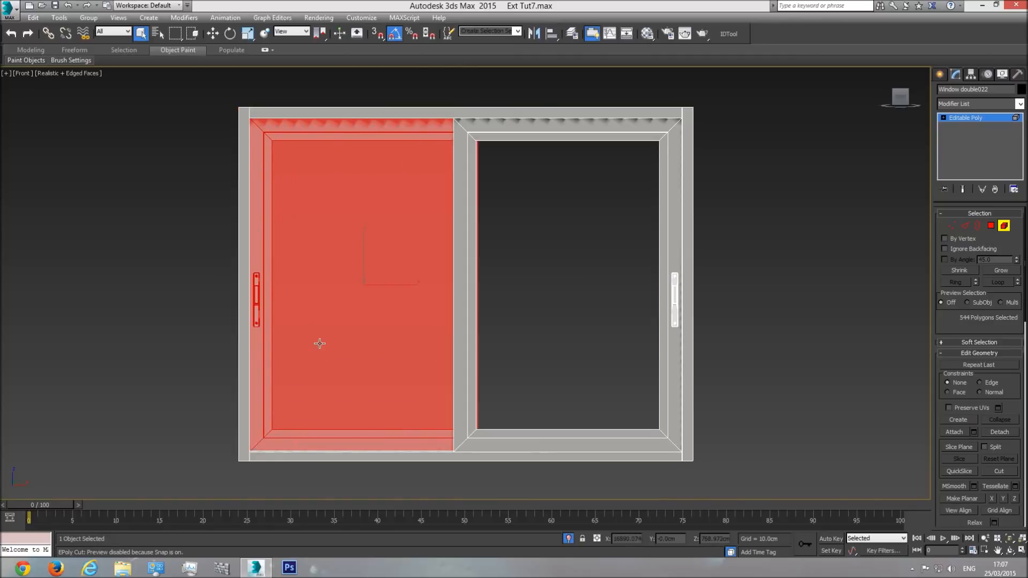
key("Delete")
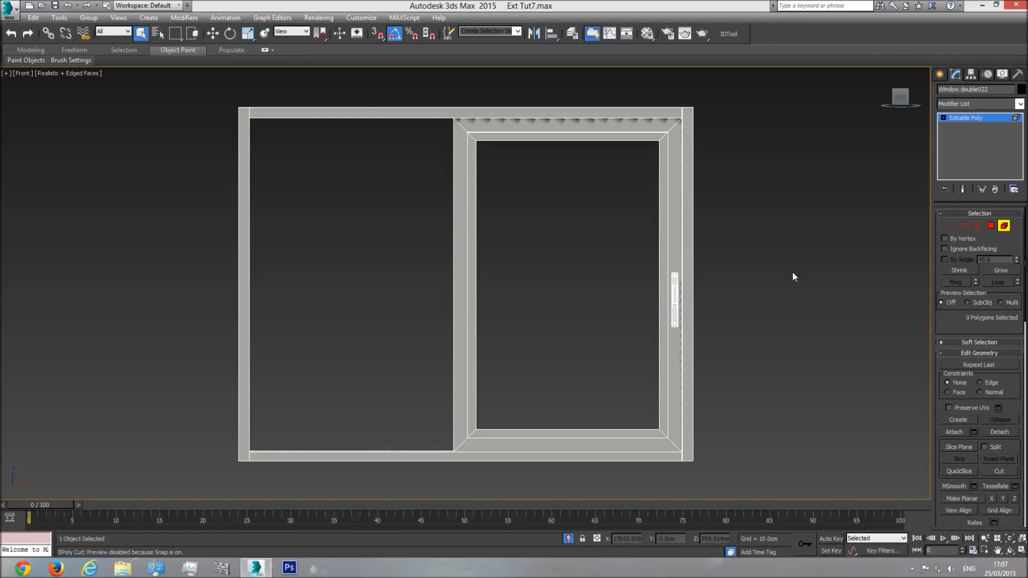
Step: Move the outer frame's left-side vertices right to meet the remaining sash, and end the isolation
left_click(952, 226)
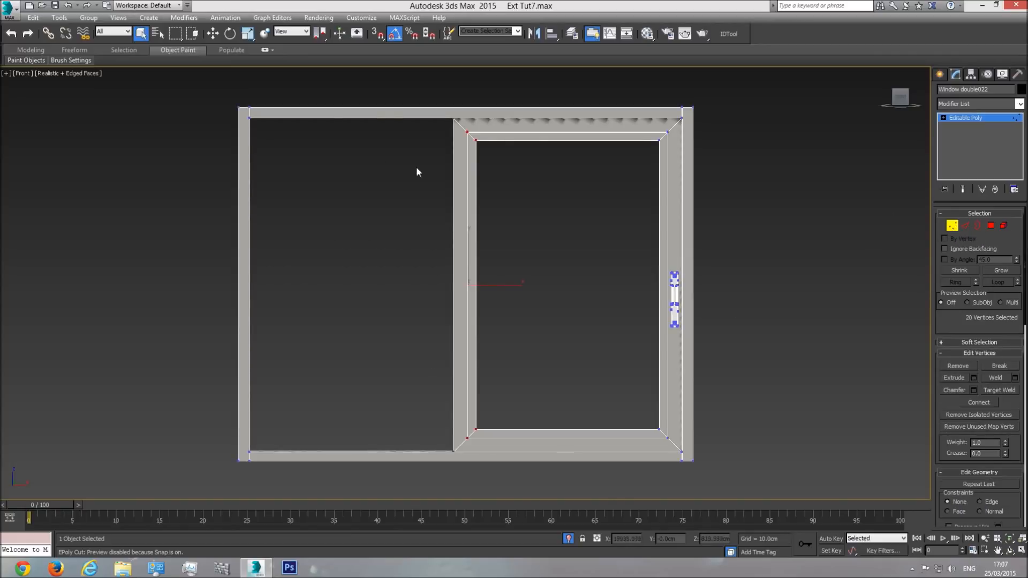
left_click_drag(333, 89, 107, 525, "ctrl")
key("w")
left_click_drag(285, 359, 488, 368)
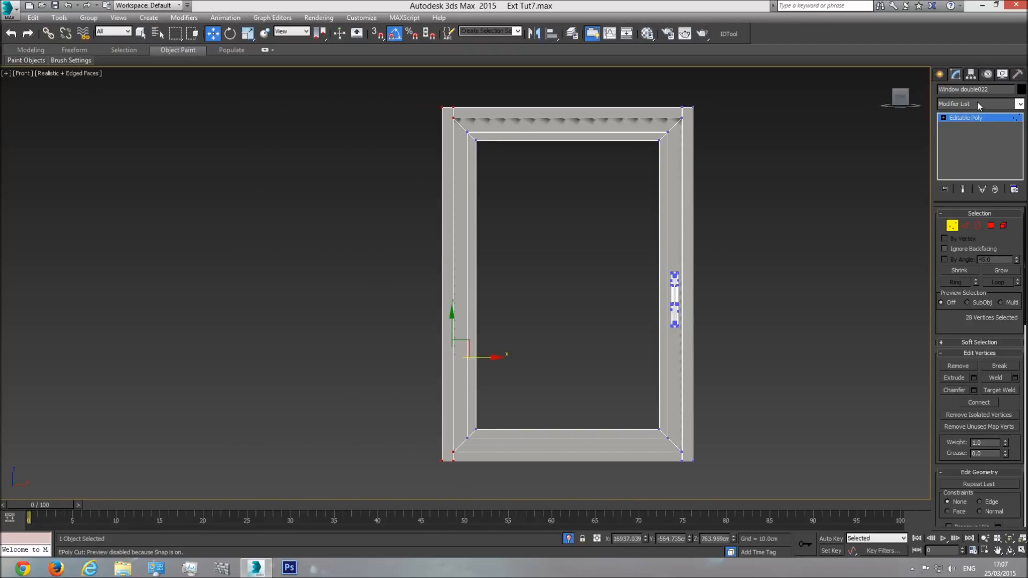
left_click(975, 118)
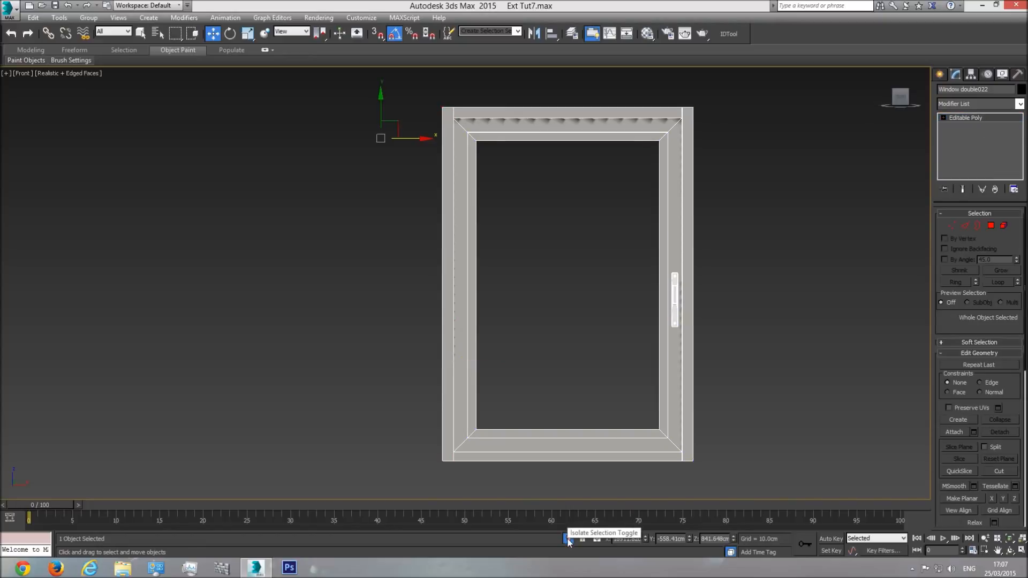
left_click(568, 539)
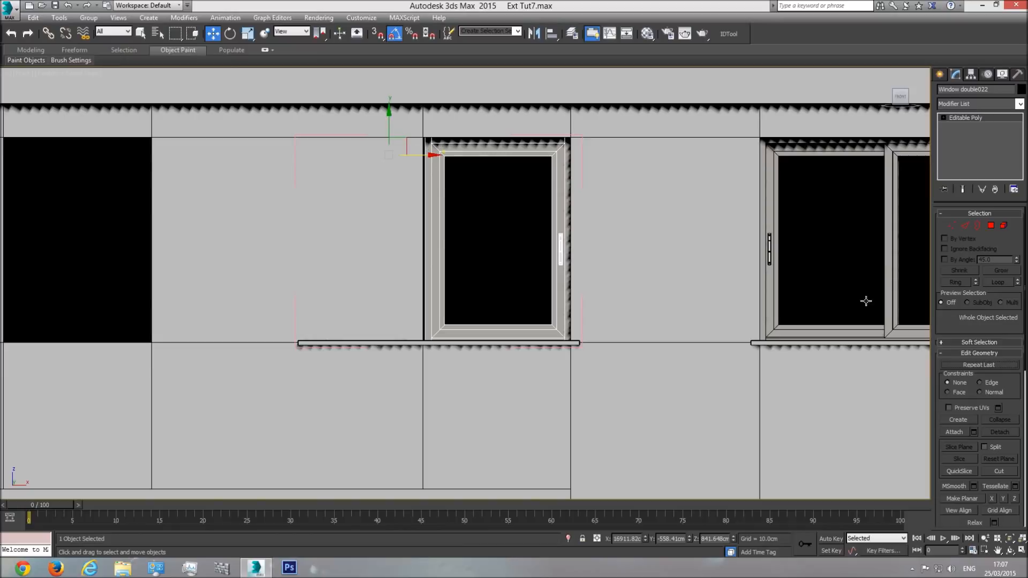
Step: Shift all left-side vertices of the single window slightly left so the frame fits the narrow opening
left_click(952, 225)
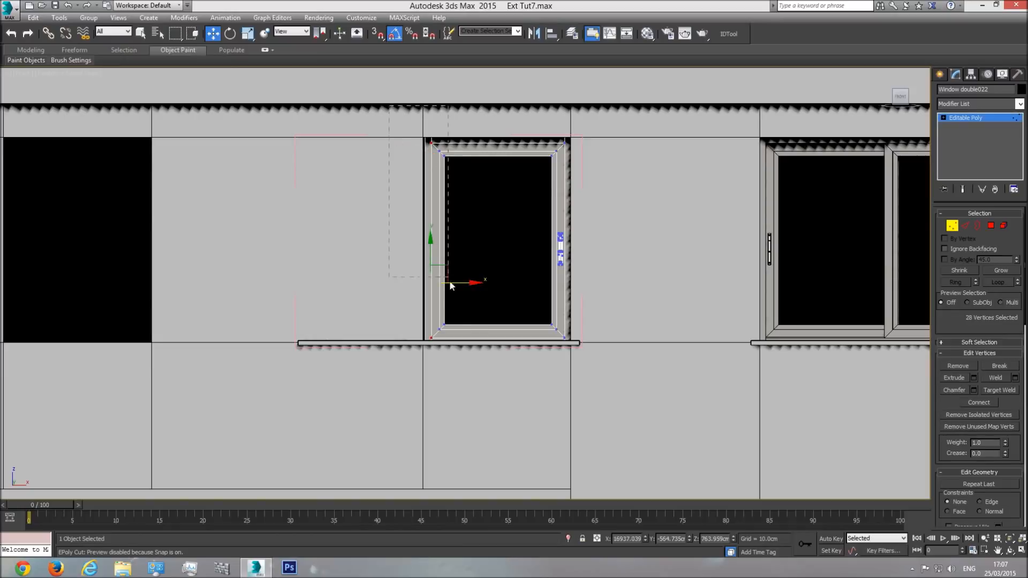
left_click_drag(468, 391, 468, 390)
scroll(446, 271, "up", 2)
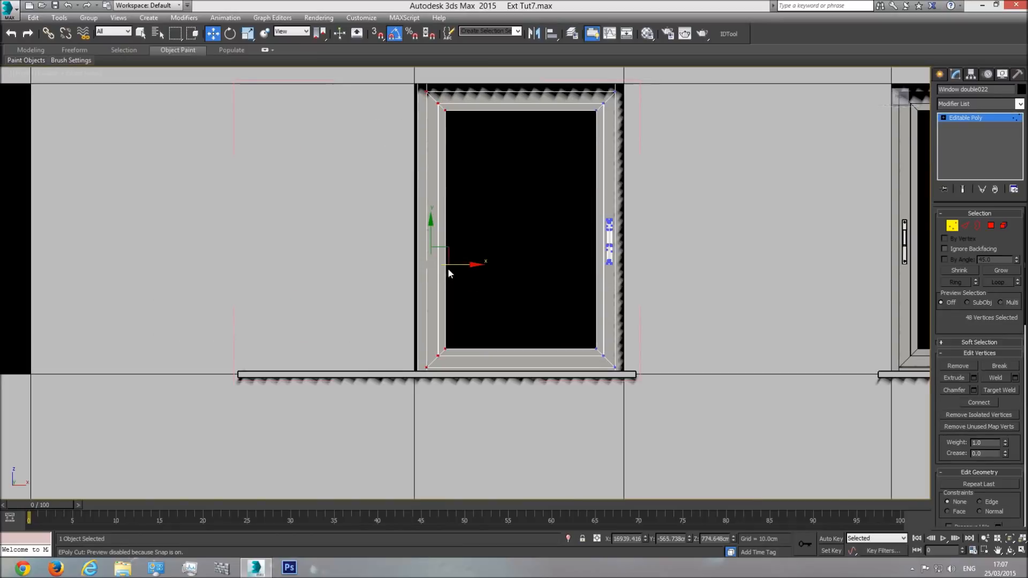
left_click_drag(458, 266, 455, 267)
left_click(972, 117)
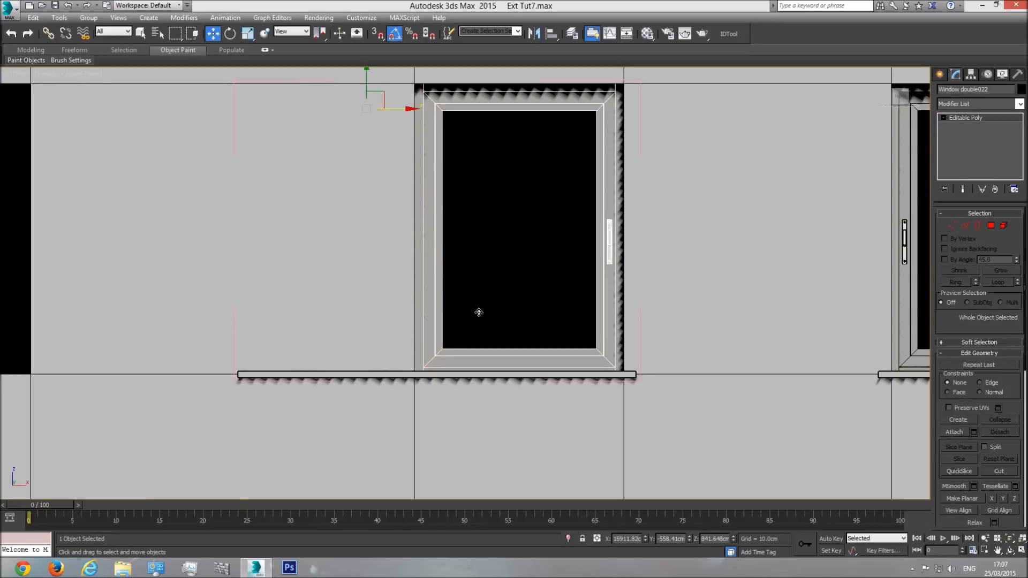
Step: Shorten the window ledge from its left end to suit the single window, and close the group
left_click(388, 376)
key("1")
left_click_drag(320, 324, 179, 448)
left_click_drag(265, 376, 423, 378)
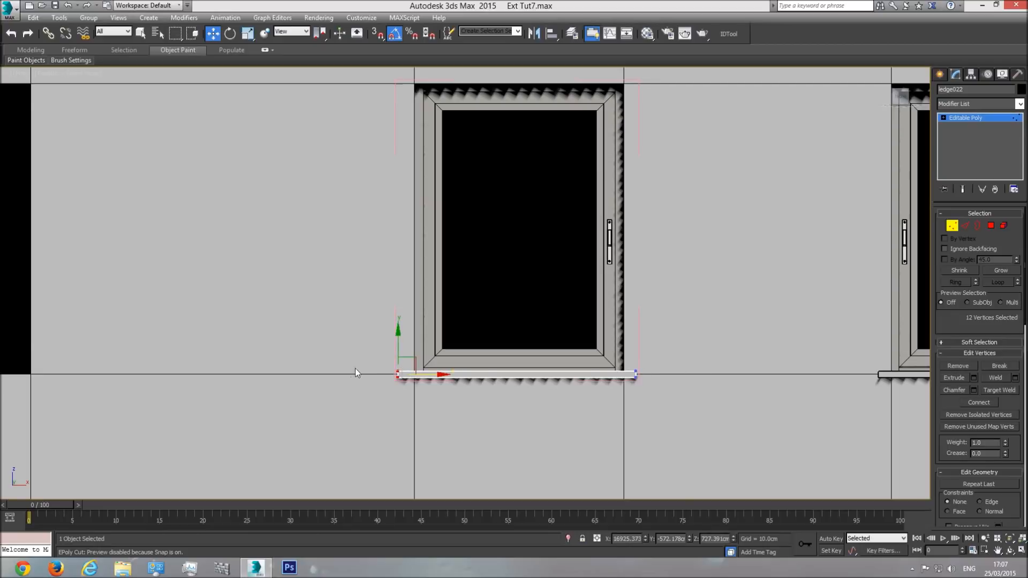
left_click_drag(430, 372, 436, 374)
left_click(980, 119)
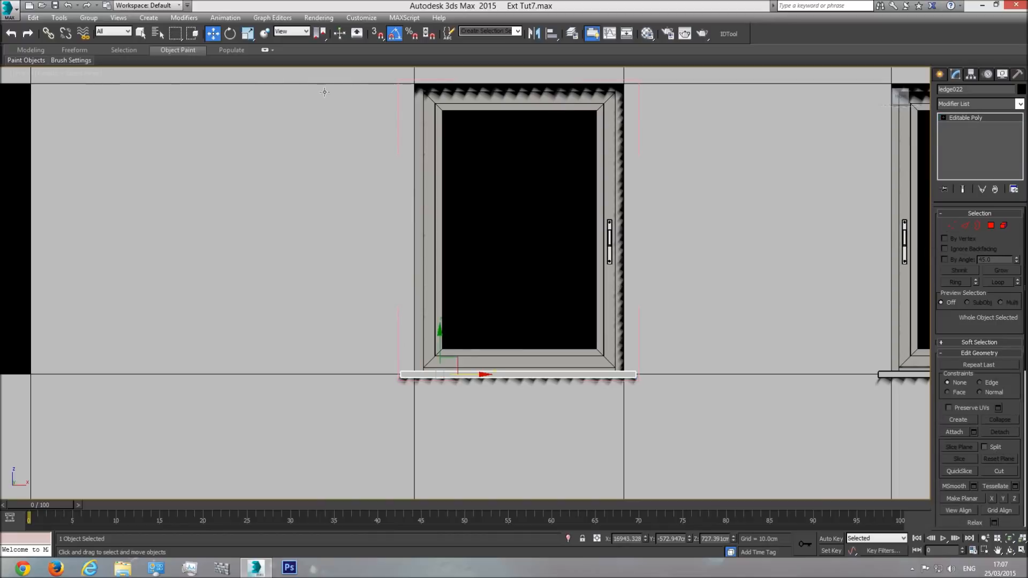
left_click(89, 17)
left_click(97, 73)
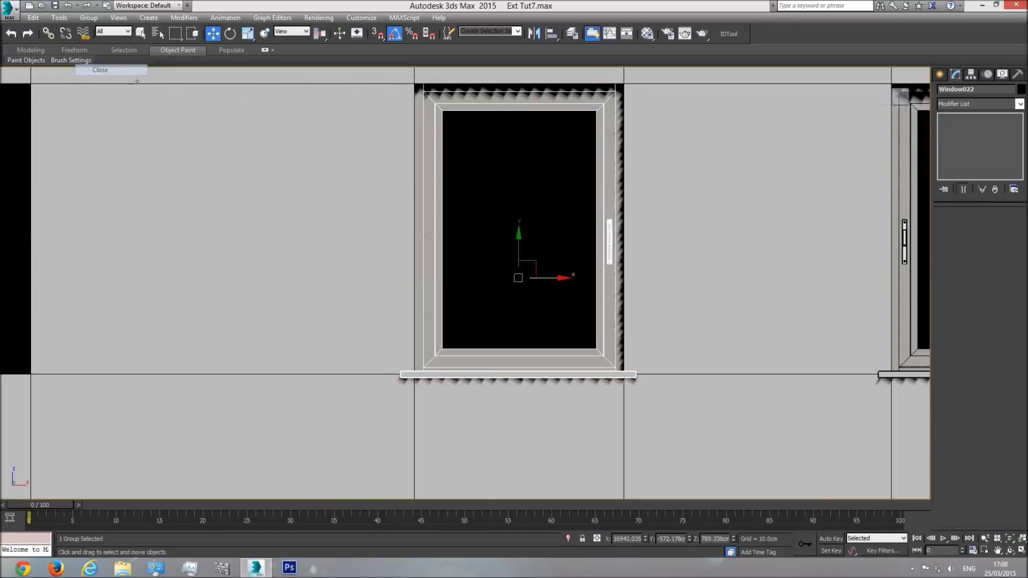
Step: Copy the finished single window into the leftmost upper-floor opening, as an independent Copy
scroll(552, 281, "down", 5)
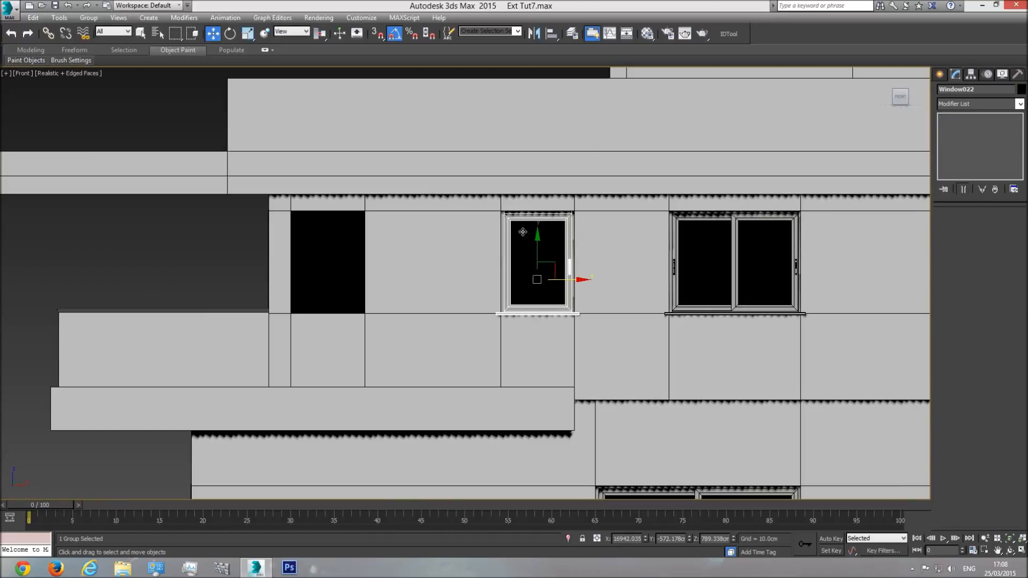
middle_click_drag(501, 283, 514, 309)
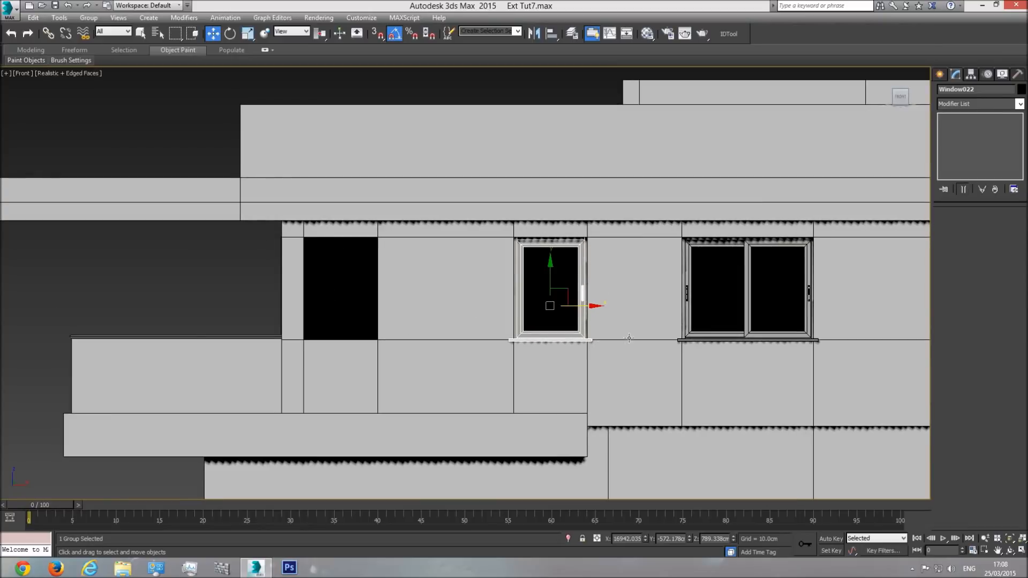
left_click_drag(587, 309, 378, 337, "shift")
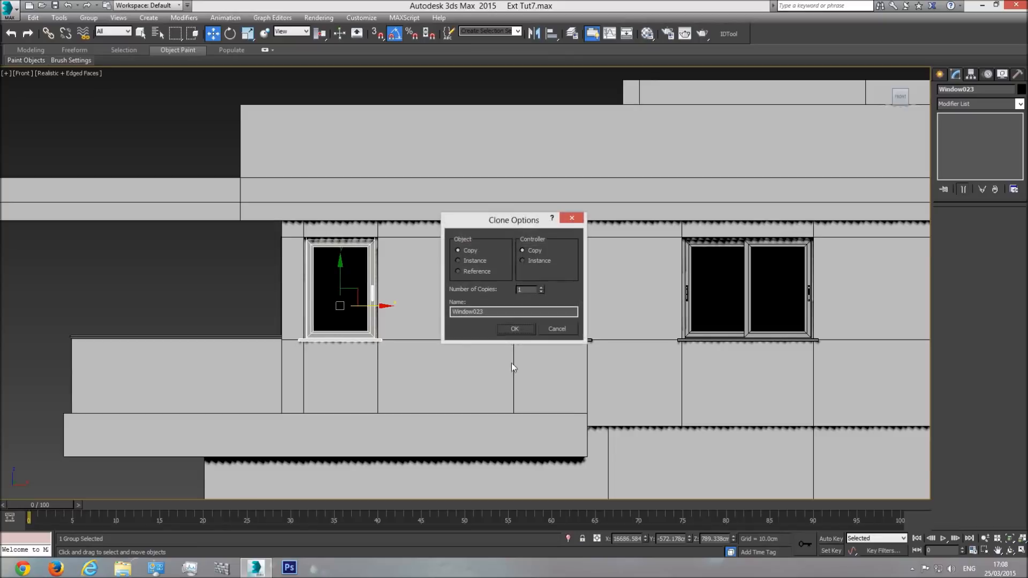
left_click(524, 326)
Step: Copy the single window into the narrow middle-floor opening near the building's right end and line it up there
scroll(552, 309, "down", 2)
middle_click_drag(551, 308, 485, 241)
scroll(485, 242, "down", 2)
middle_click_drag(581, 327, 482, 248)
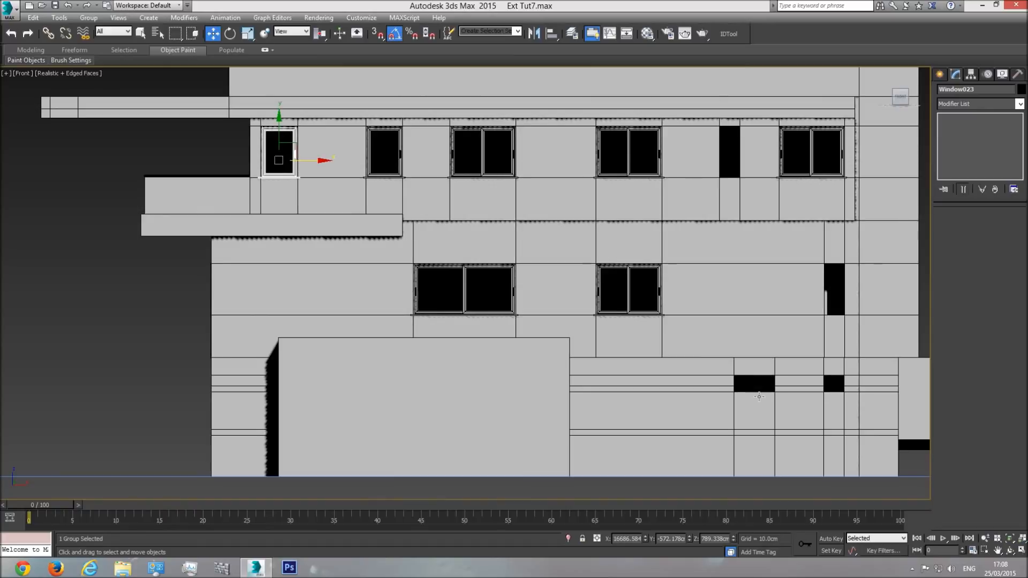
middle_click_drag(787, 299, 669, 294)
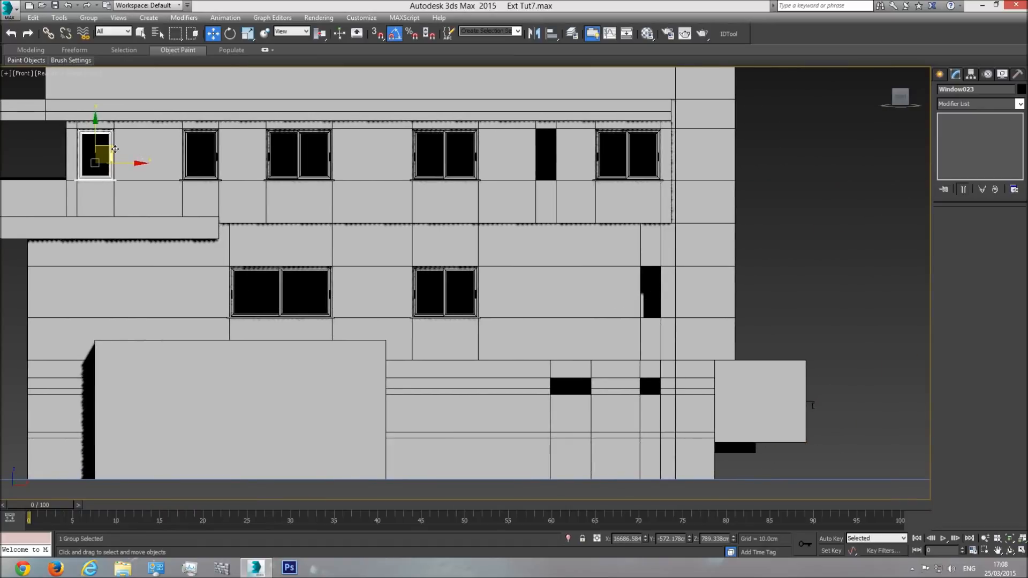
mouse_move(115, 149)
left_mouse_down("shift")
mouse_move(335, 239)
mouse_move(626, 294)
mouse_move(661, 286)
left_mouse_up("shift")
left_click(520, 328)
scroll(615, 294, "up", 8)
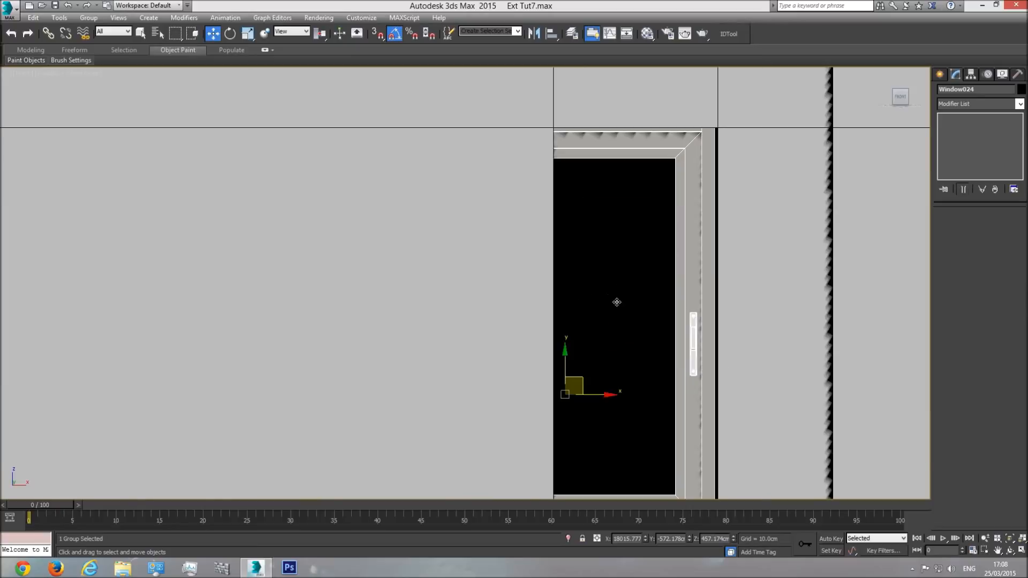
left_click_drag(650, 197, 653, 207)
middle_click_drag(640, 272, 603, 228)
scroll(604, 228, "down", 5)
Step: Switch to Perspective view around the newly copied window and set the viewport shading to Shaded
key("p")
left_click(1008, 539)
left_click(1009, 550)
scroll(520, 316, "down", 8)
left_click_drag(498, 303, 502, 268)
scroll(519, 323, "up", 10)
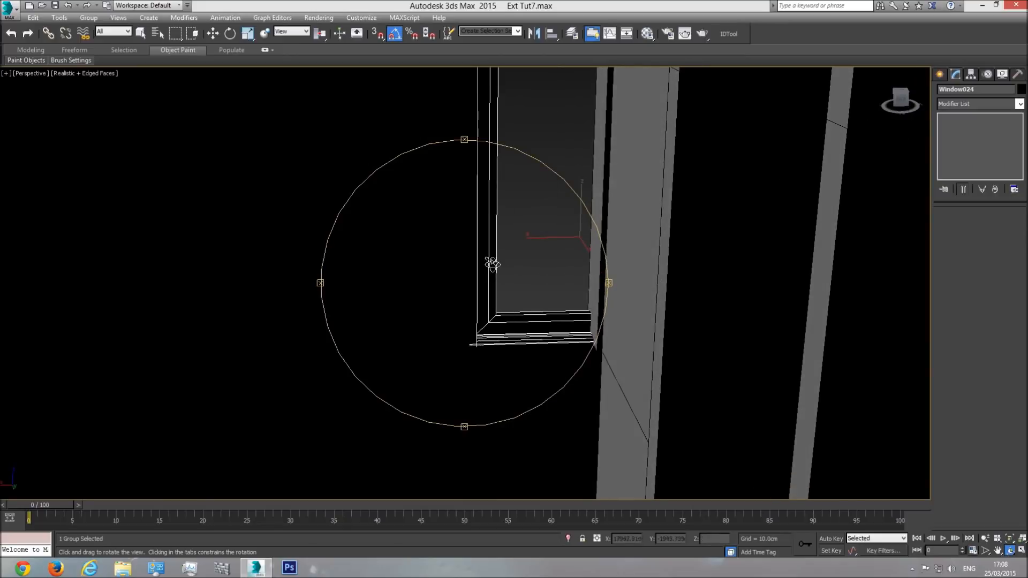
left_click(59, 75)
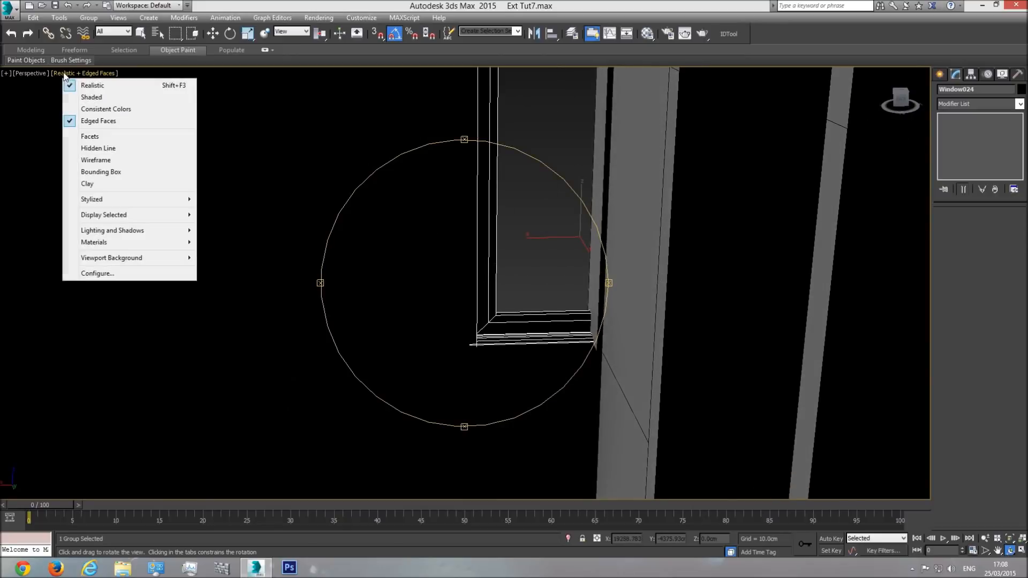
left_click(89, 98)
Step: Examine the copied window's fit in Perspective view and the matching narrow window on the reference elevation in Top view
left_click_drag(409, 284, 495, 287)
key("w")
left_click_drag(630, 224, 633, 232)
left_click(1009, 550)
left_click_drag(542, 344, 494, 323)
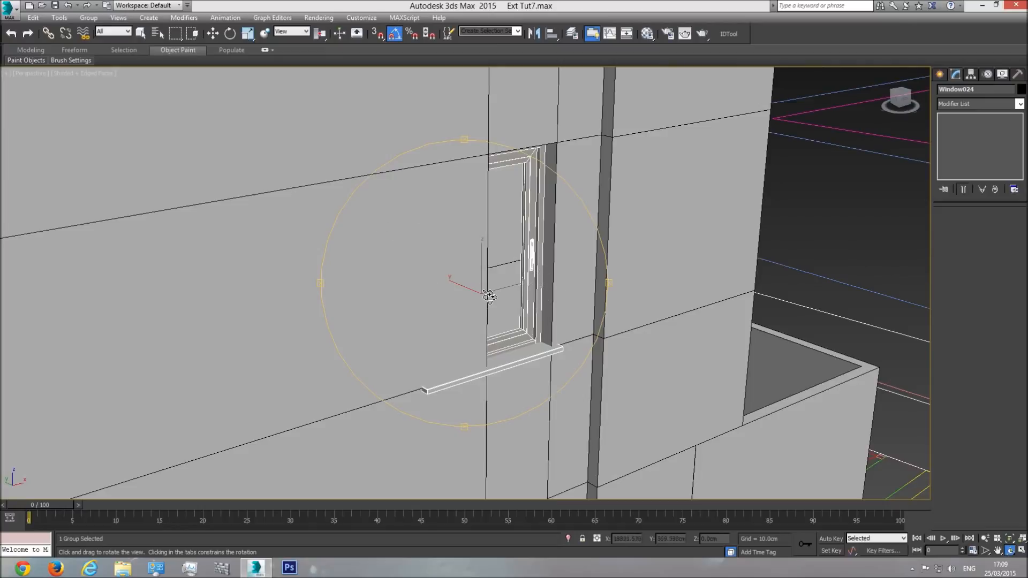
left_click_drag(490, 292, 520, 255)
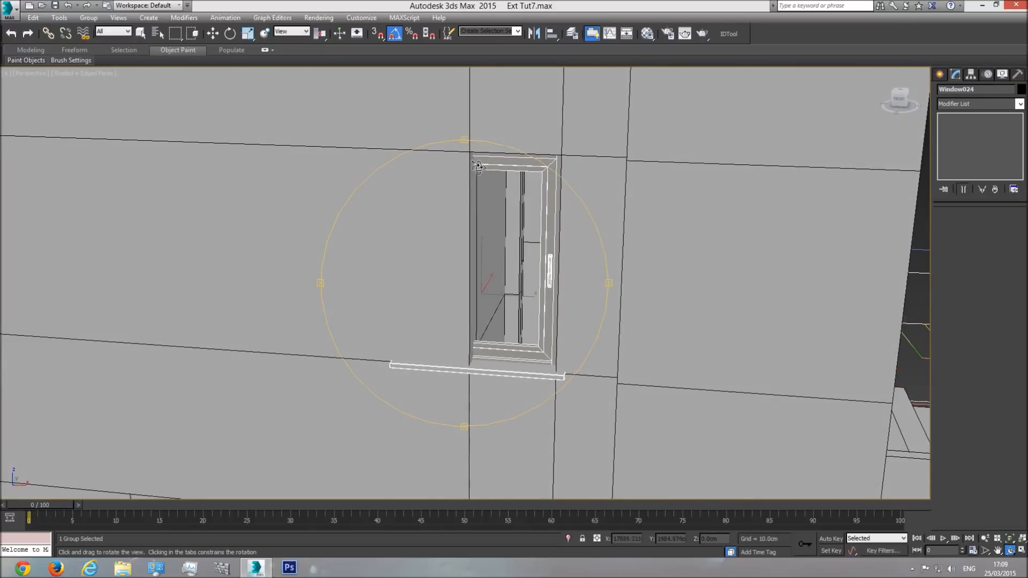
left_click_drag(505, 292, 525, 293)
key("t")
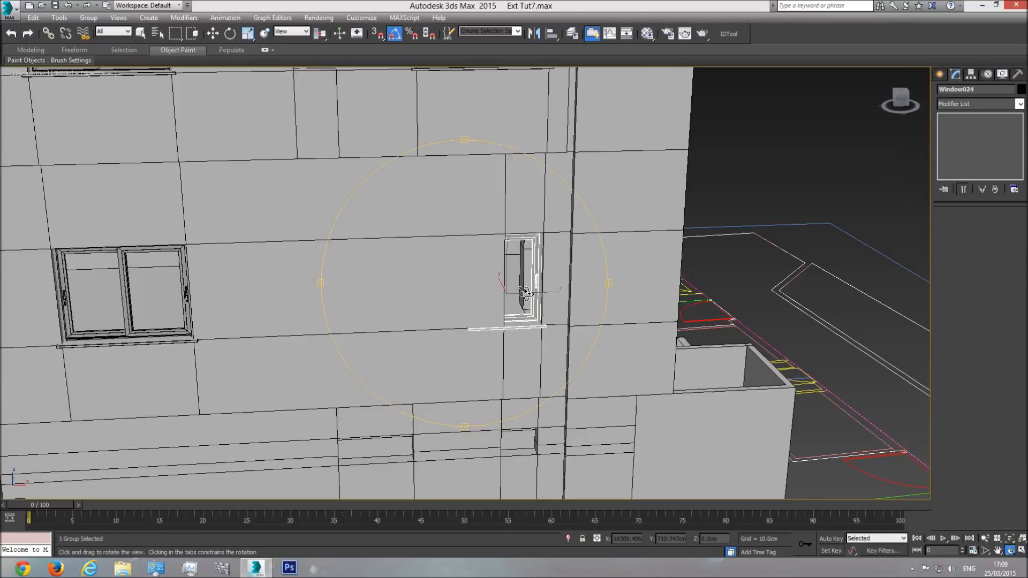
scroll(484, 336, "down", 2)
scroll(469, 310, "up", 6)
scroll(469, 309, "up", 2)
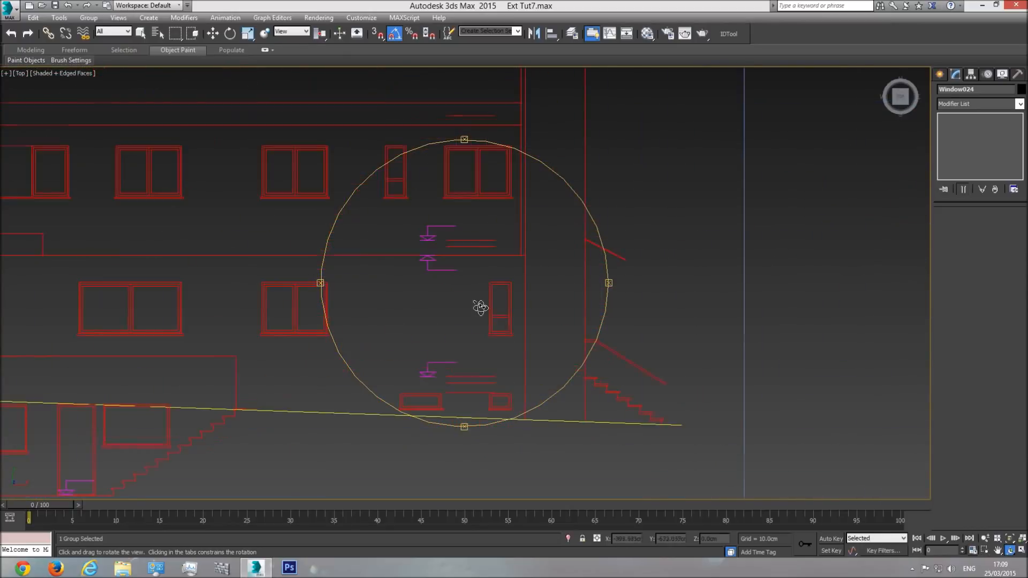
scroll(470, 307, "up", 2)
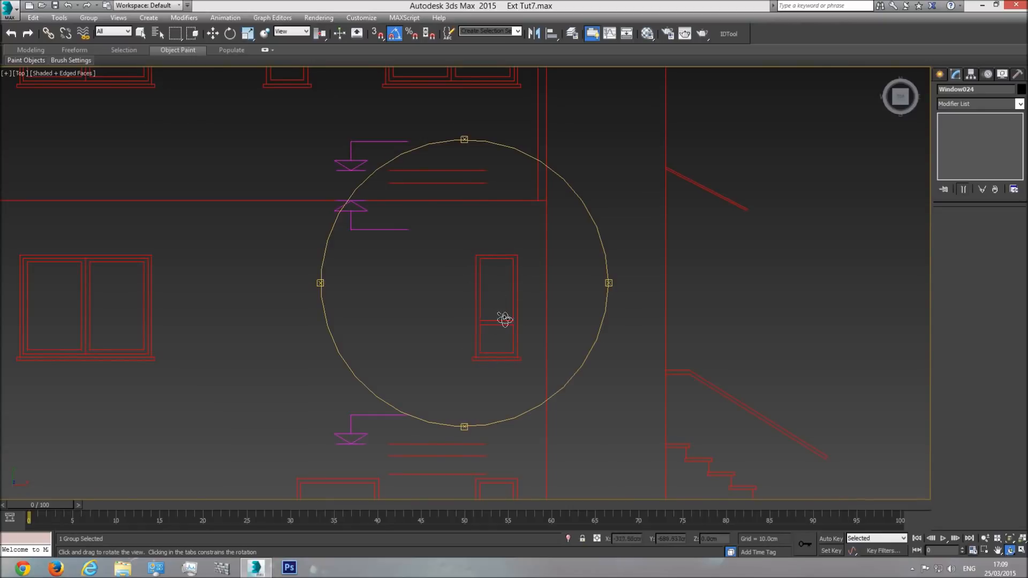
Step: Measure the height of the narrow window's lower part on the reference elevation with a temporary box, and delete the box
left_click(940, 75)
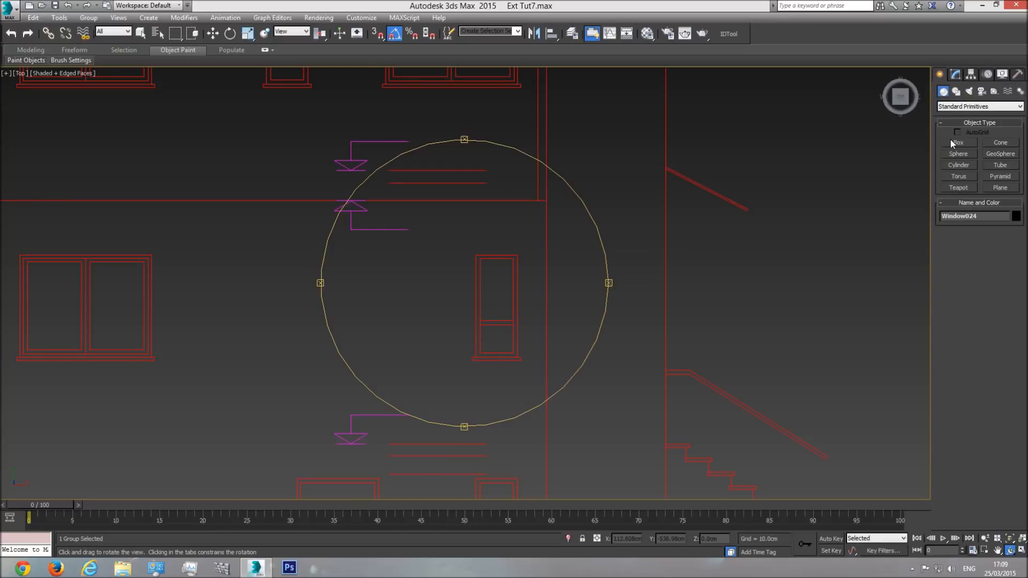
left_click(954, 142)
scroll(519, 337, "up", 5)
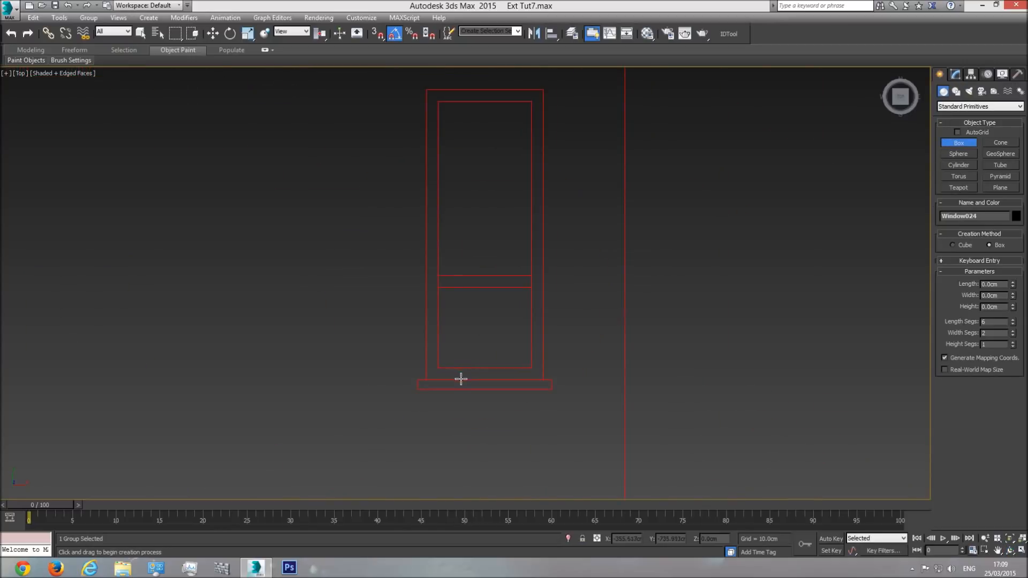
left_click_drag(463, 380, 498, 287)
left_click_drag(1013, 288, 1013, 282)
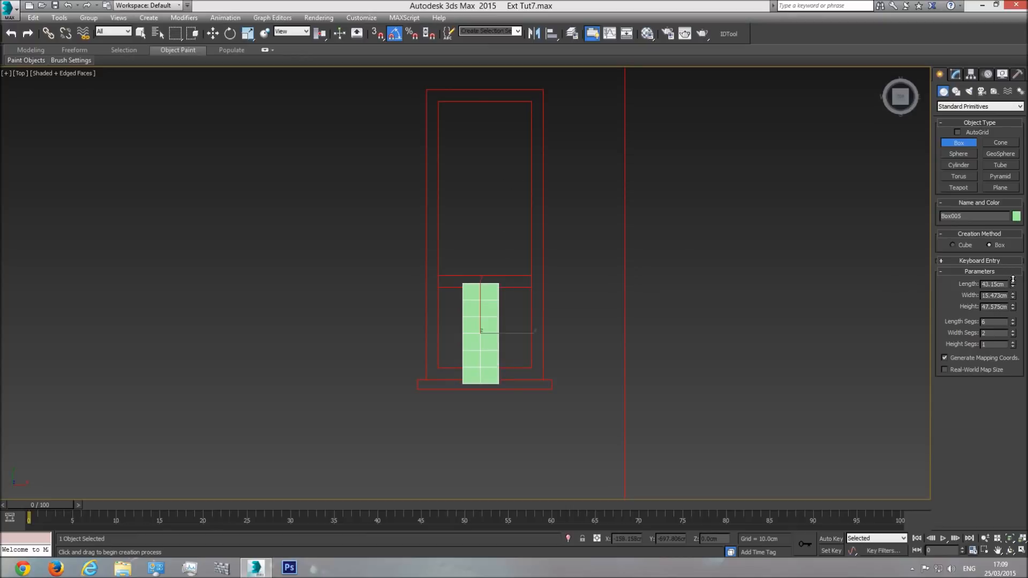
key("Delete")
Step: Return to Front view at the narrow middle-floor window and open its group for editing
scroll(545, 354, "down", 3)
right_click(538, 351)
scroll(482, 335, "down", 3)
key("f")
middle_click_drag(578, 351, 512, 345)
left_click(538, 287)
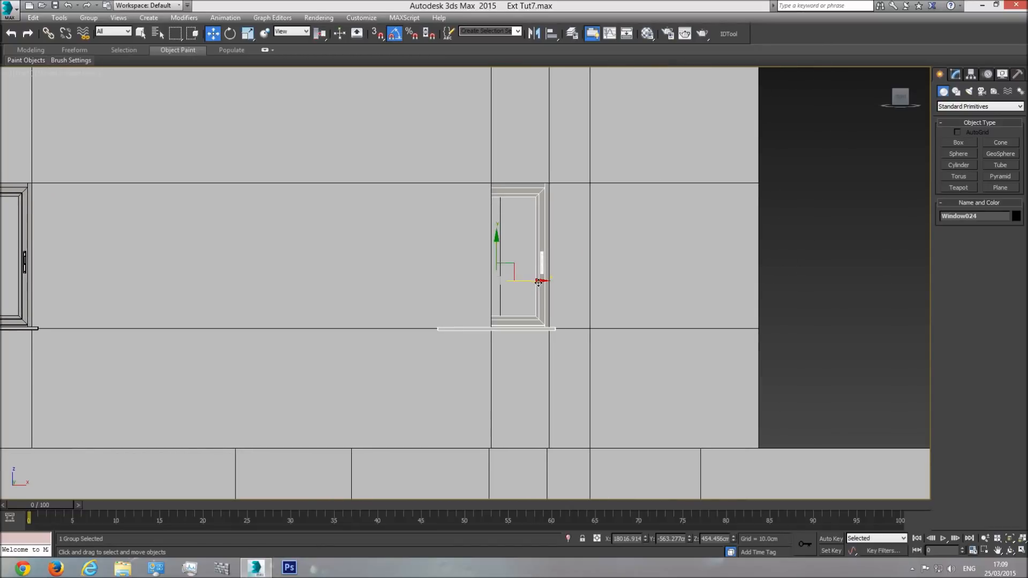
scroll(538, 282, "up", 3)
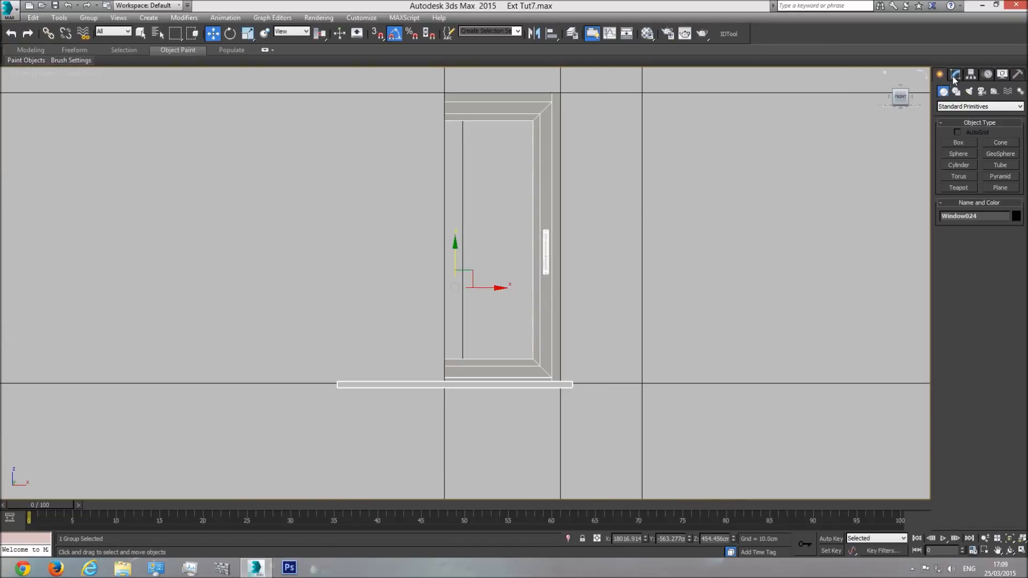
left_click(88, 18)
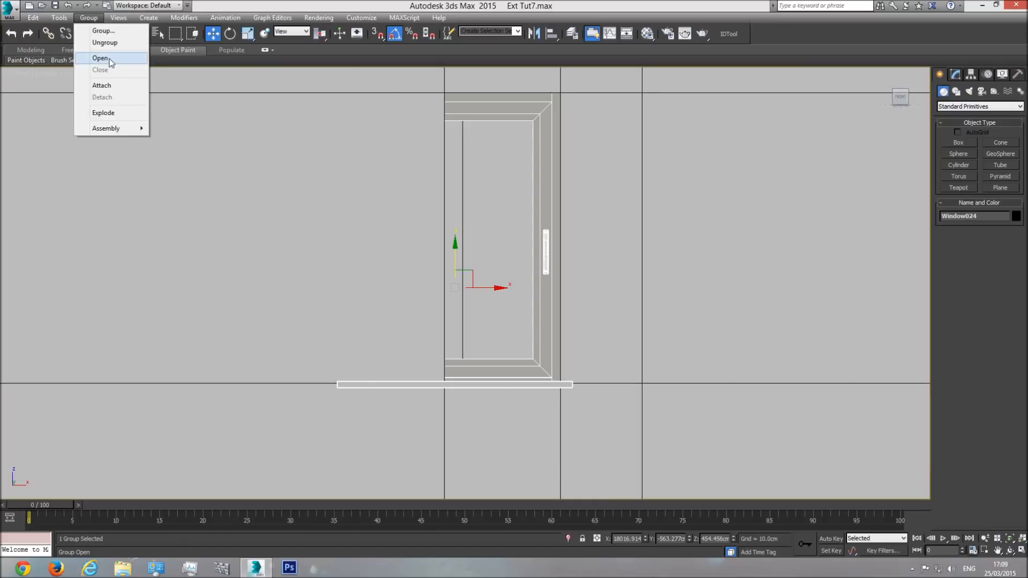
left_click(100, 58)
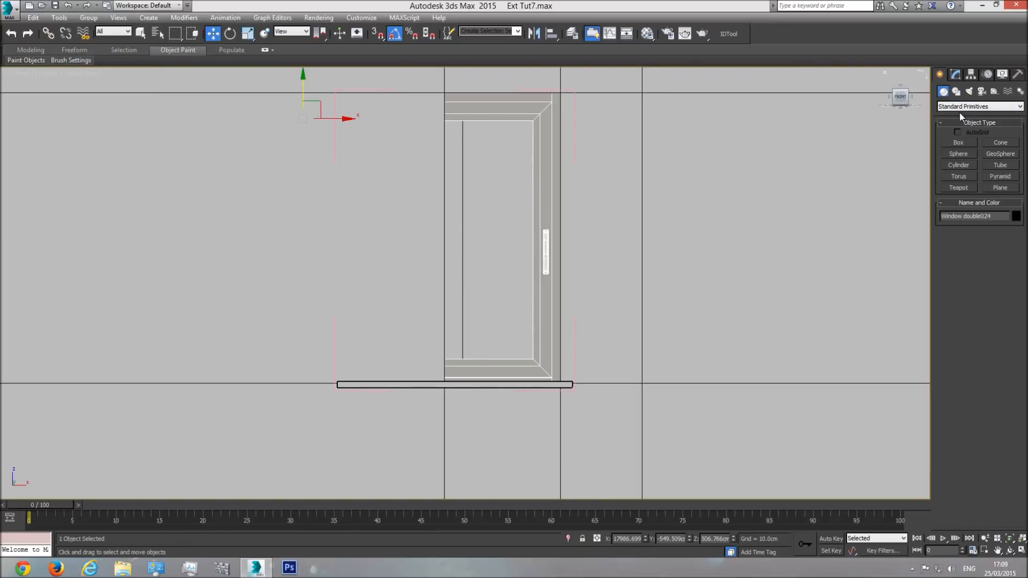
Step: Narrow the window frame at vertex level by moving its left-side vertices right, to just inside the opening's left edge
left_click(956, 78)
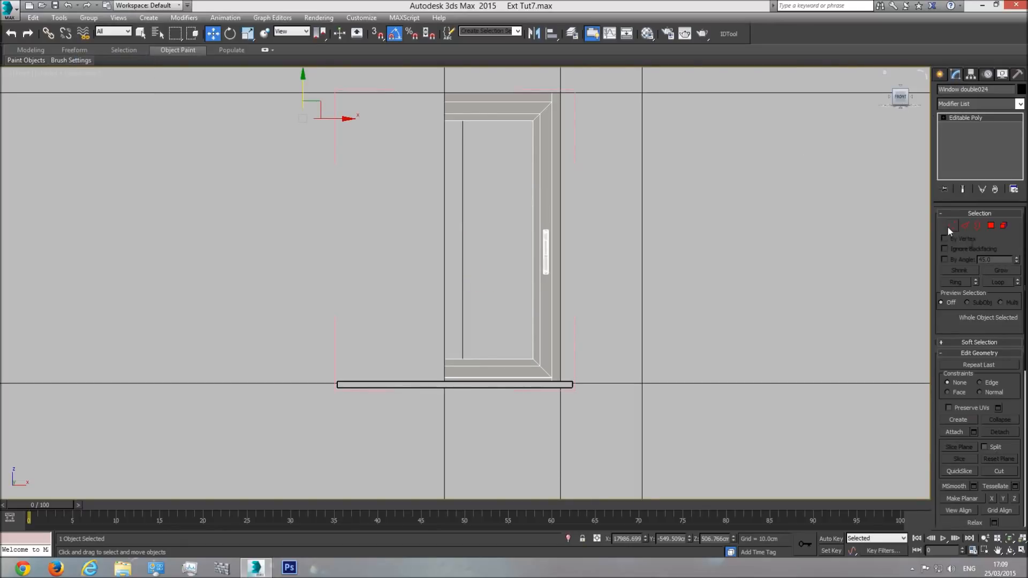
left_click(951, 225)
key("F3")
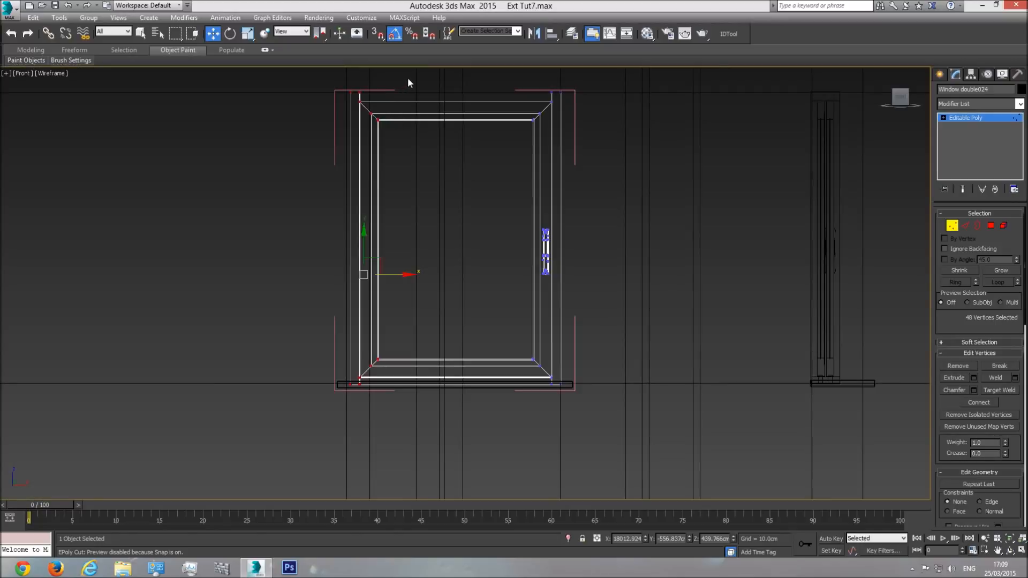
left_click_drag(416, 79, 288, 437)
key("F3")
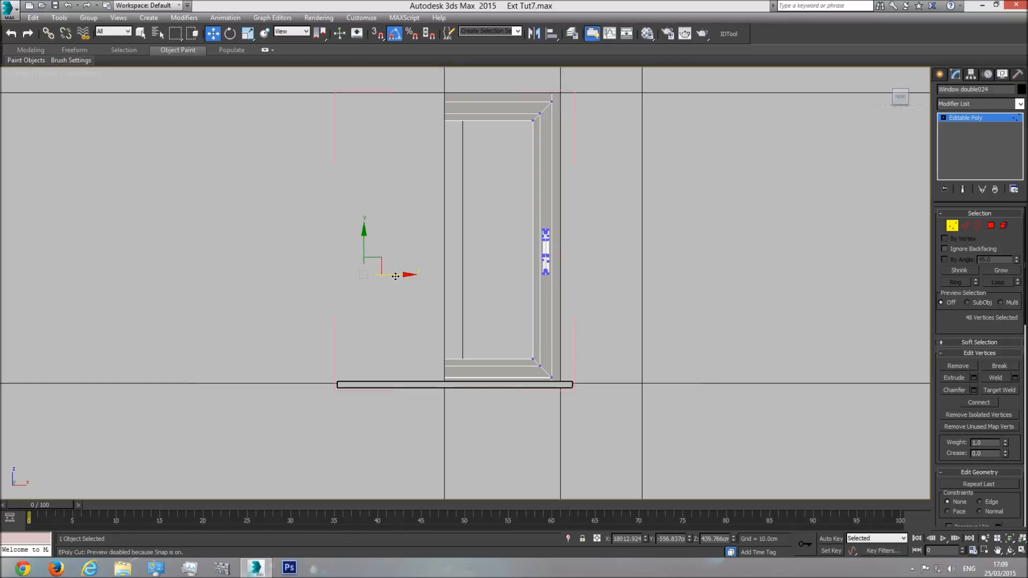
left_click_drag(395, 275, 490, 285)
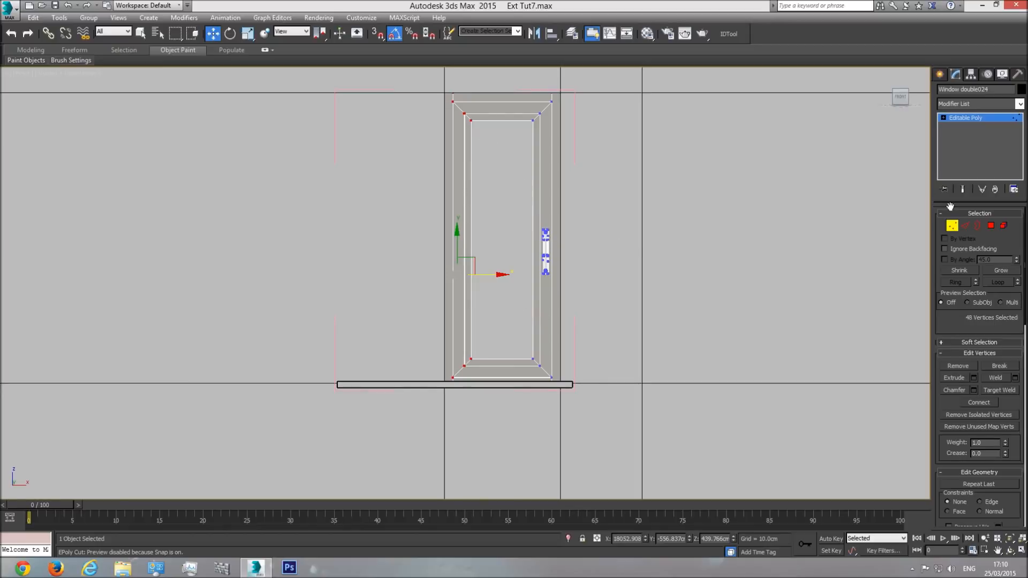
Step: Delete the handle and its two round end pieces from the window frame as elements
left_click(1004, 226)
left_click(546, 247)
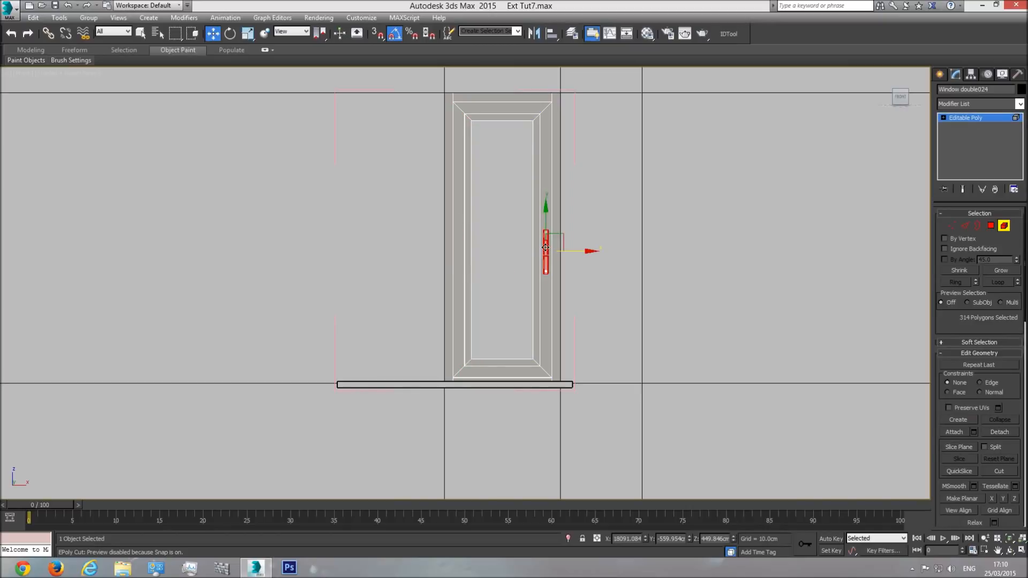
scroll(544, 238, "up", 5)
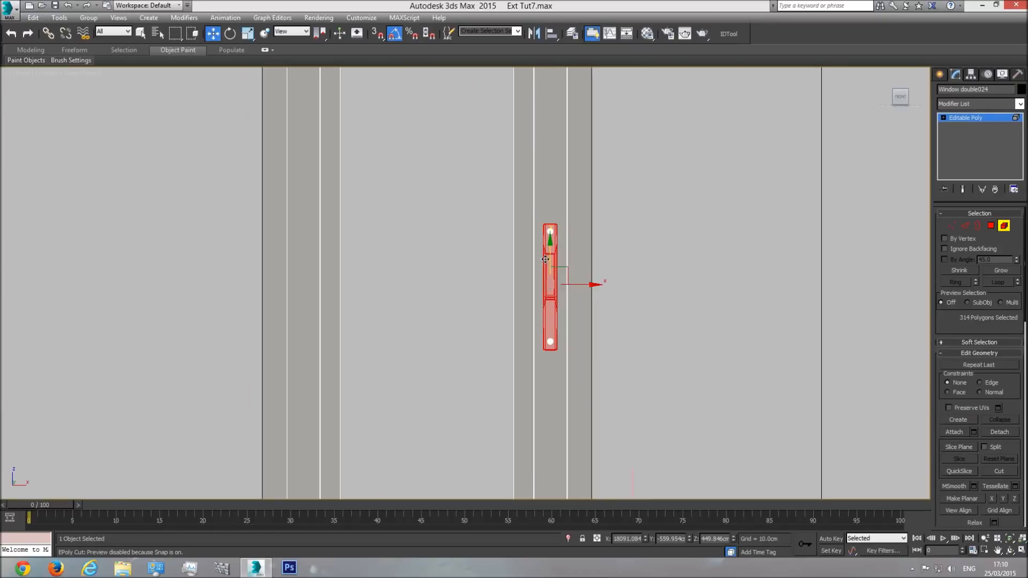
key("Delete")
left_click(550, 232)
key("Delete")
left_click(550, 341)
key("Delete")
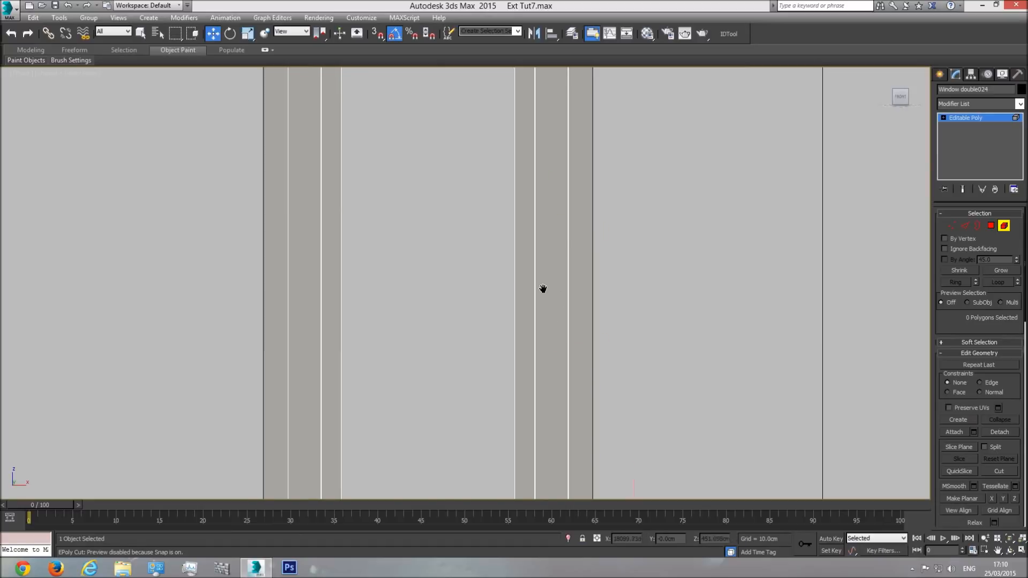
Step: Thin the frame's top and bottom members by moving their inner vertices up and down towards the outer edges
scroll(543, 289, "down", 4)
left_click(557, 276)
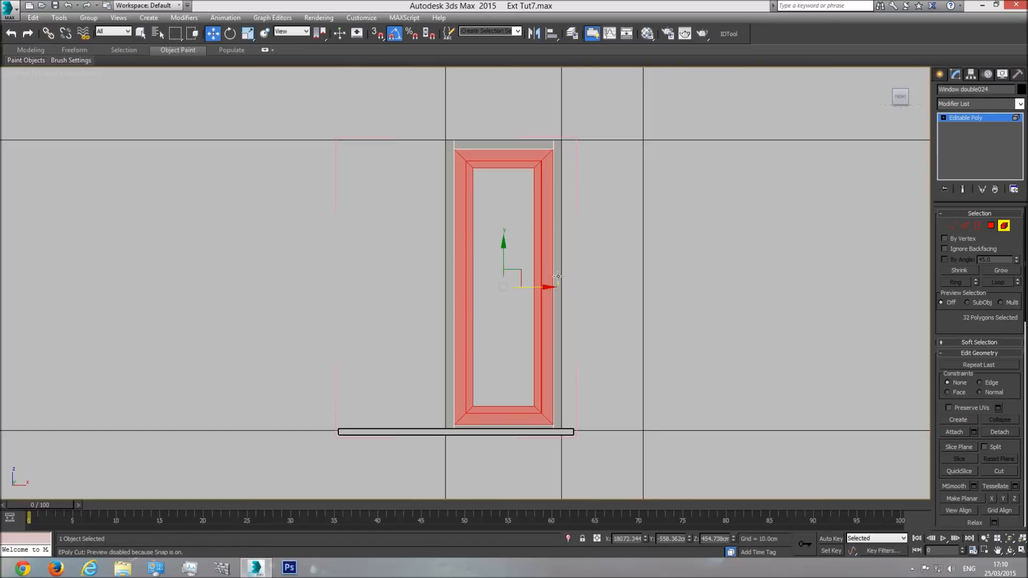
left_click(958, 225)
scroll(533, 194, "up", 4)
left_click_drag(418, 206, 413, 206)
left_click_drag(483, 149, 485, 128)
middle_click_drag(545, 342, 503, 139)
scroll(503, 139, "down", 2)
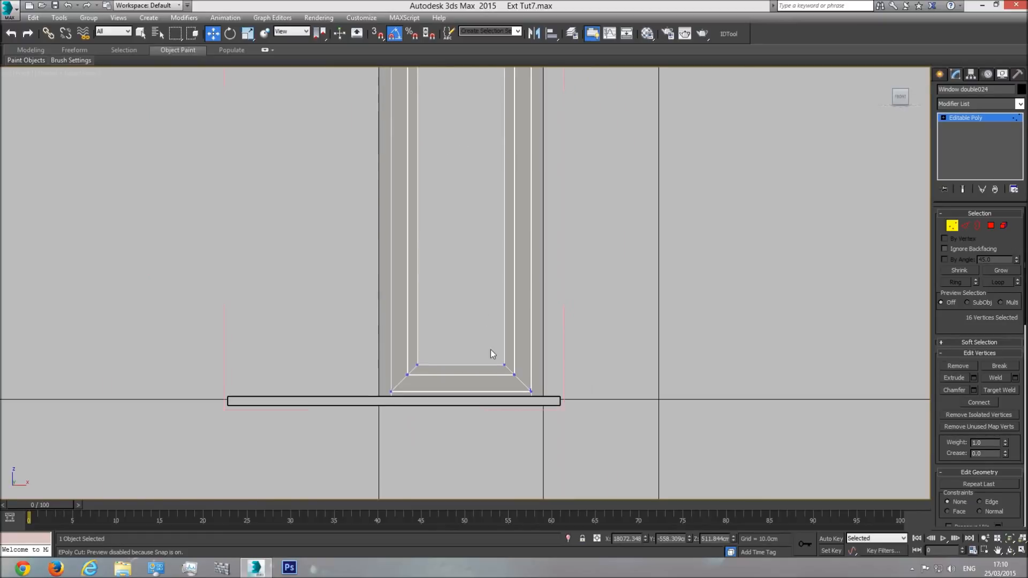
scroll(493, 353, "up", 2)
middle_click_drag(521, 375, 544, 341)
left_click_drag(357, 363, 358, 363)
left_click_drag(467, 308, 472, 324)
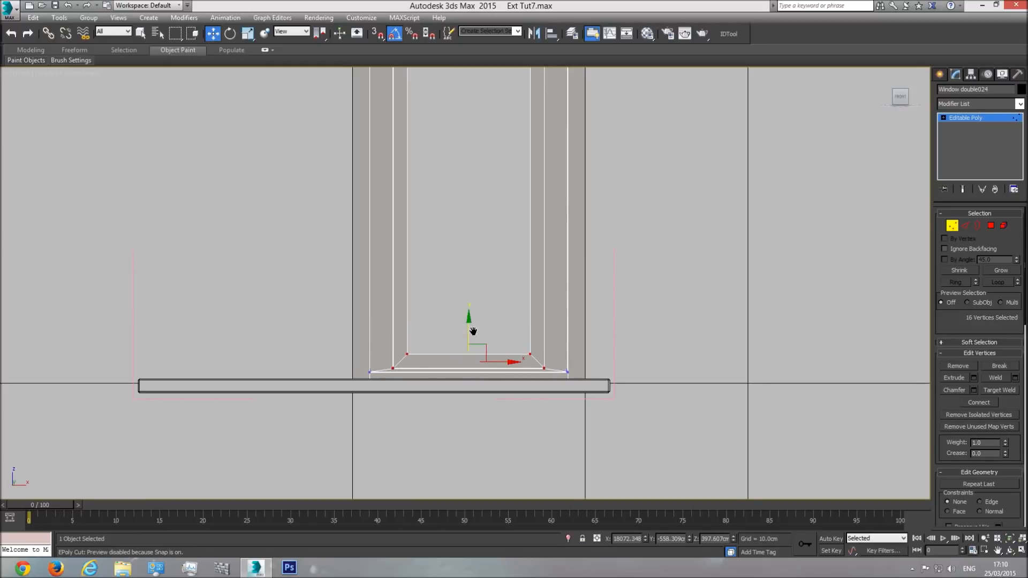
Step: Thin the frame's right and left members by moving their inner vertices outward
scroll(472, 325, "down", 3)
left_click_drag(507, 426, 505, 452)
left_click_drag(527, 282, 536, 282)
left_click_drag(435, 348, 422, 448)
left_click_drag(459, 285, 449, 289)
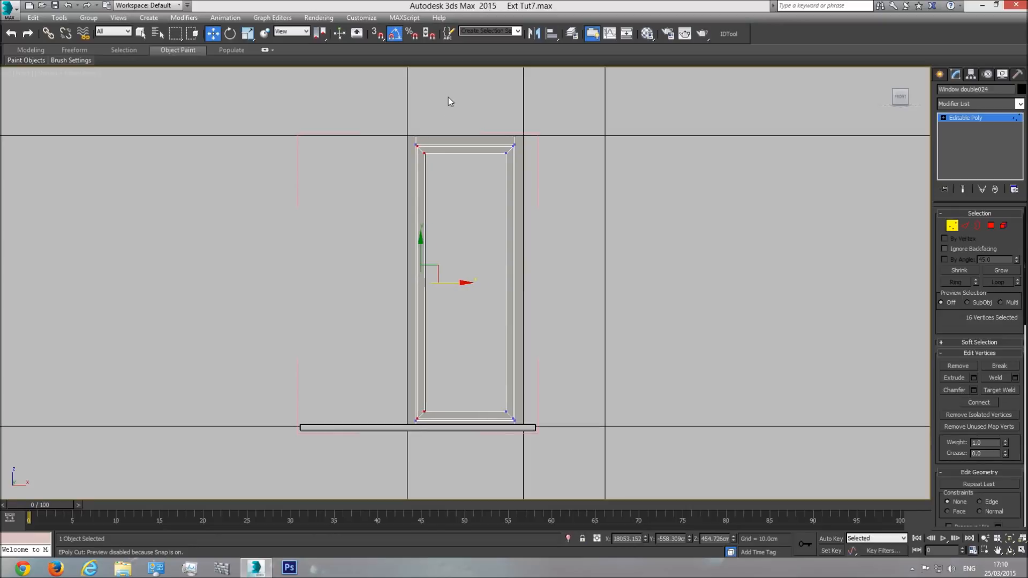
Step: Stretch the frame's left side and top out towards the opening's edges by moving their vertices in wireframe
left_click_drag(428, 208, 412, 465)
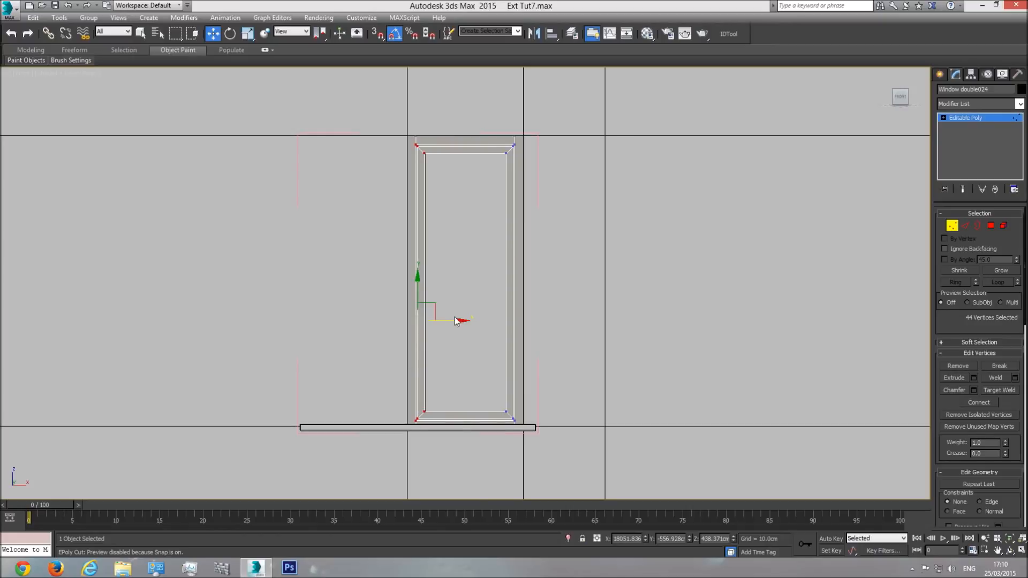
key("F3")
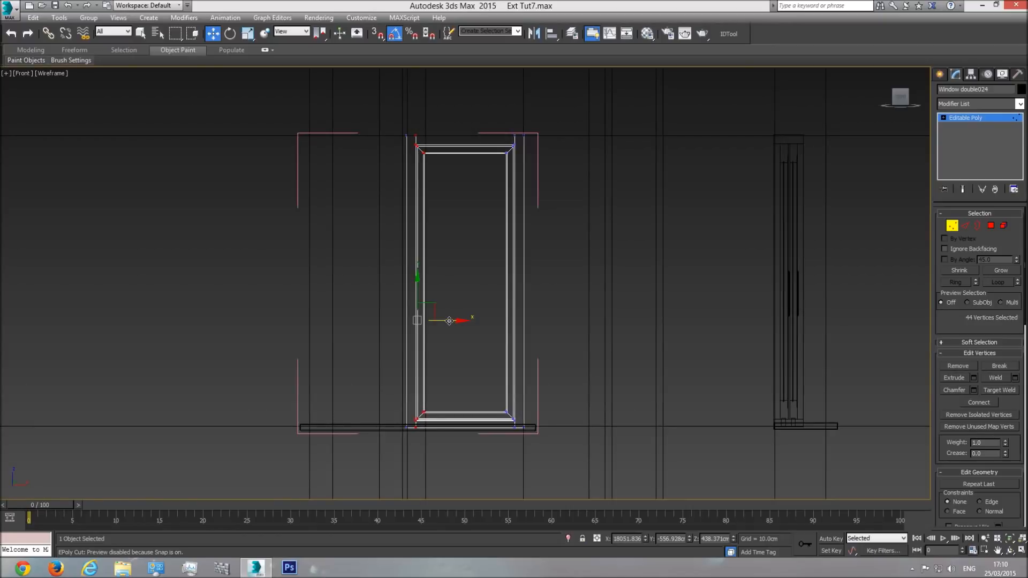
left_click_drag(449, 320, 443, 319)
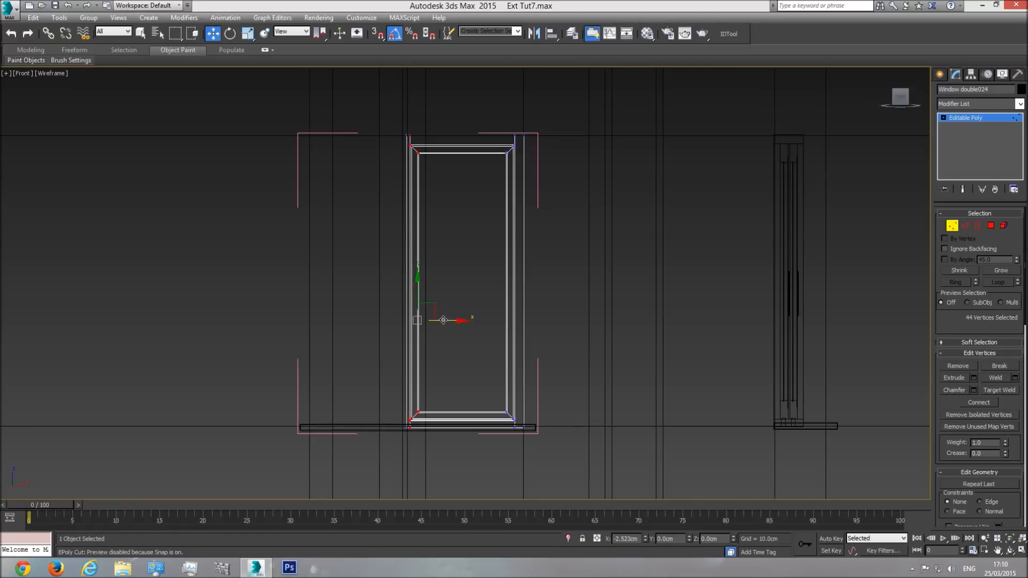
left_click_drag(393, 143, 554, 194)
scroll(466, 201, "up", 3)
left_click_drag(464, 164, 467, 150)
scroll(502, 189, "down", 3)
Step: Stretch the frame's right side and bottom out to the opening's edges, and return to shaded display at object level
middle_click_drag(516, 255, 452, 193)
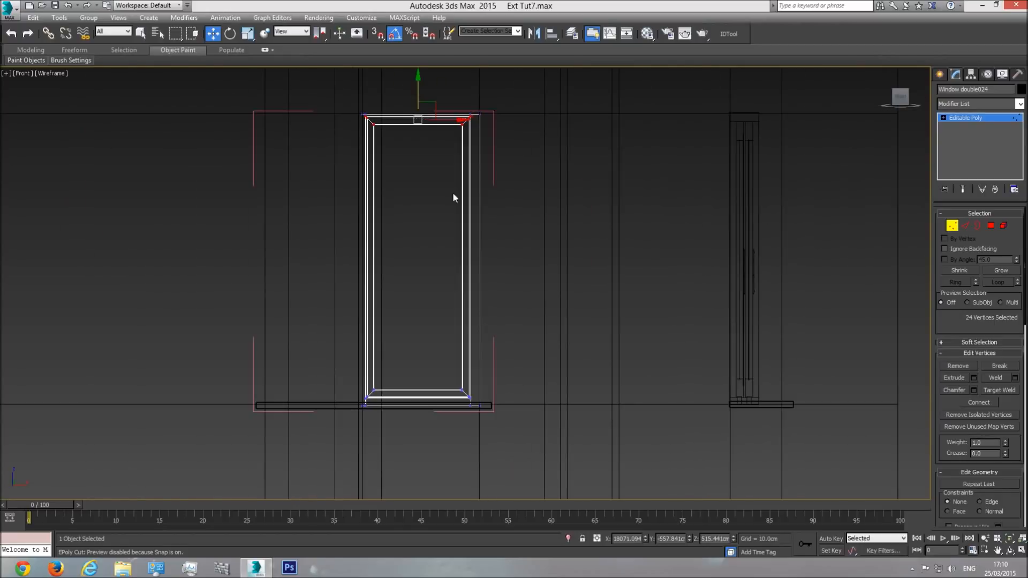
left_click_drag(448, 96, 478, 435)
scroll(484, 321, "up", 2)
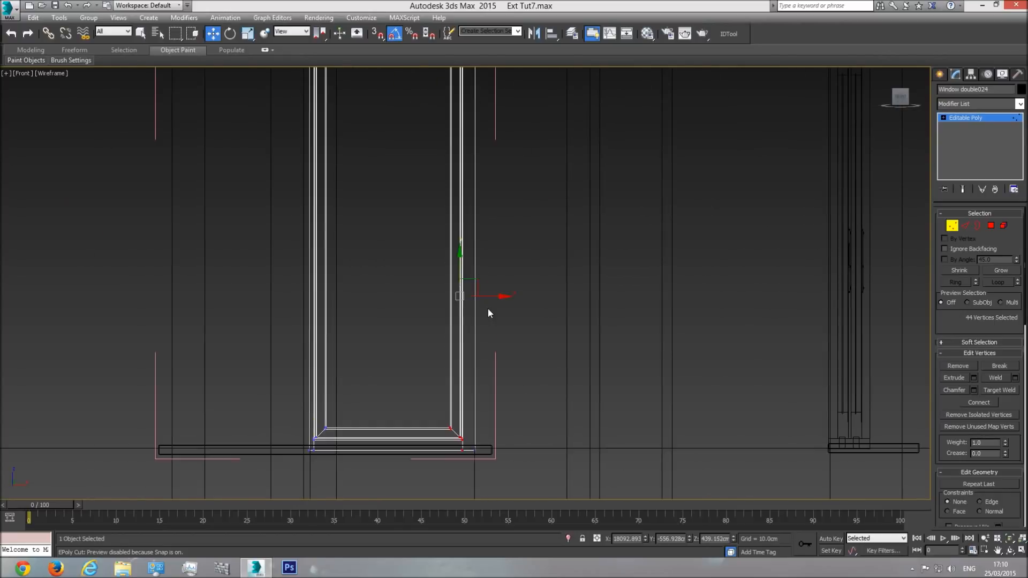
left_click_drag(489, 297, 499, 297)
left_click_drag(511, 363, 260, 445)
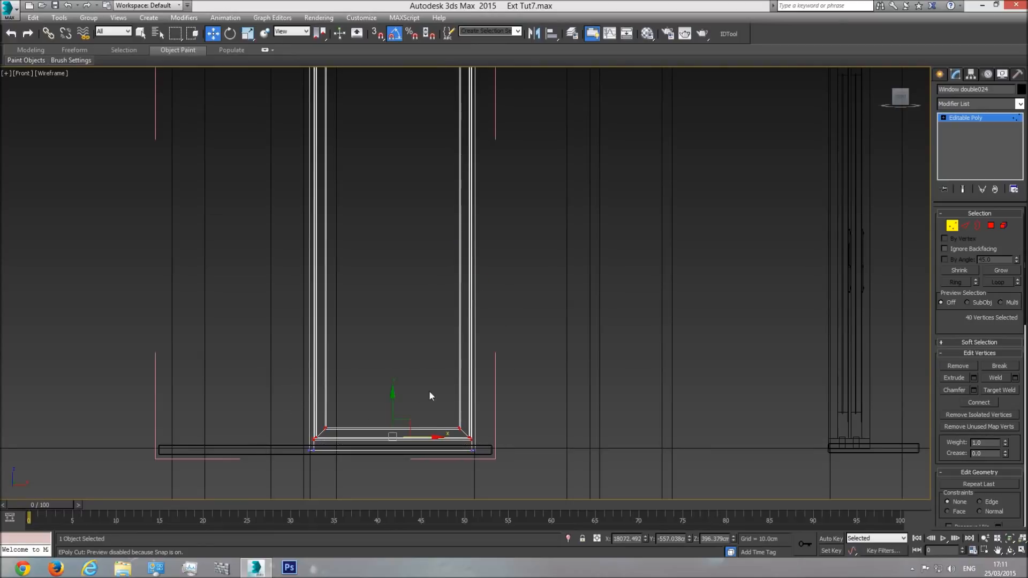
left_click_drag(392, 408, 393, 421)
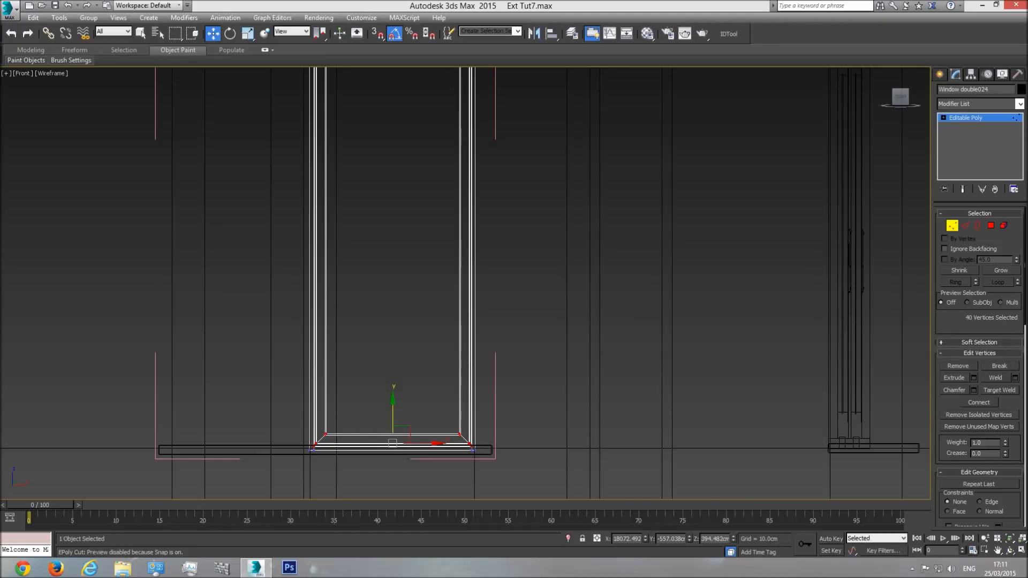
left_click(996, 119)
key("F3")
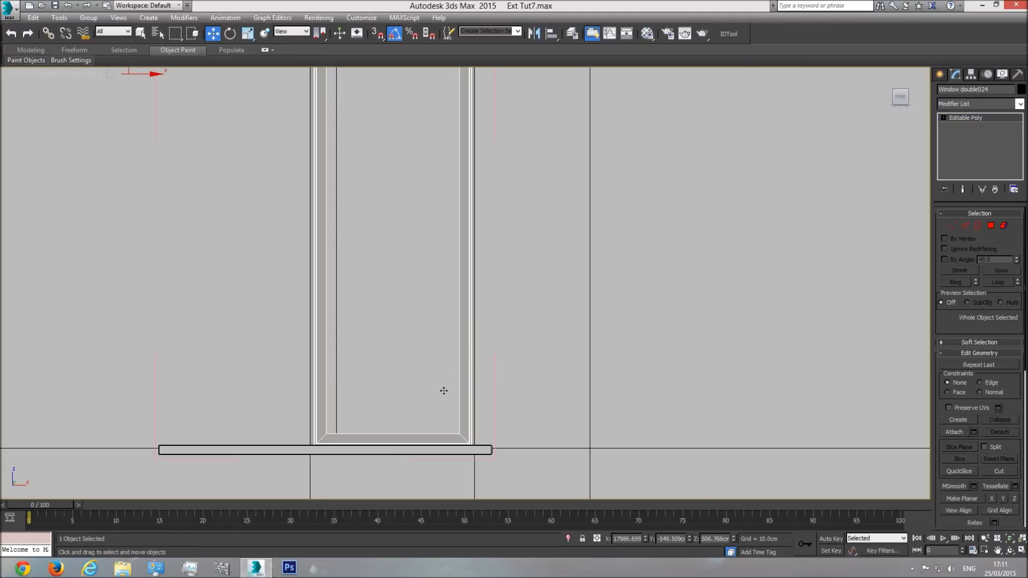
scroll(445, 392, "down", 2)
Step: Fine-tune the frame's right-side and left-side vertices against the edges of the opening
left_click(951, 225)
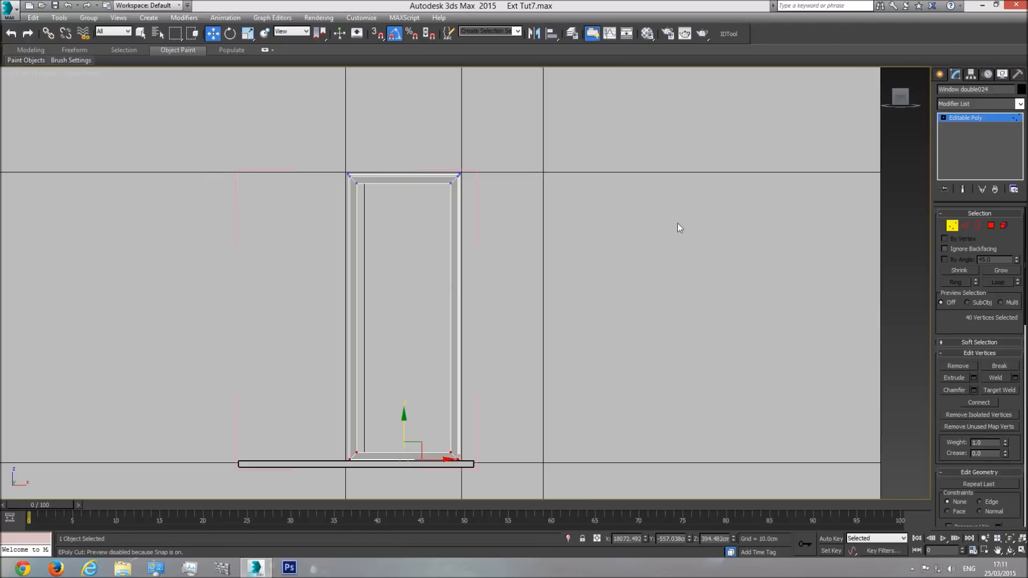
left_click_drag(411, 514, 414, 509)
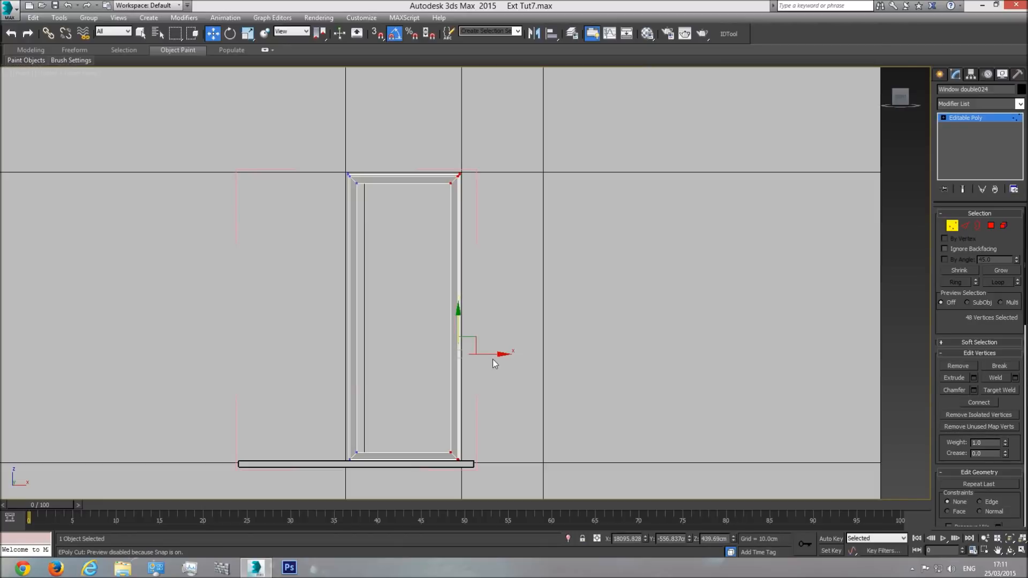
left_click_drag(493, 359, 492, 354)
left_click_drag(324, 461, 324, 460)
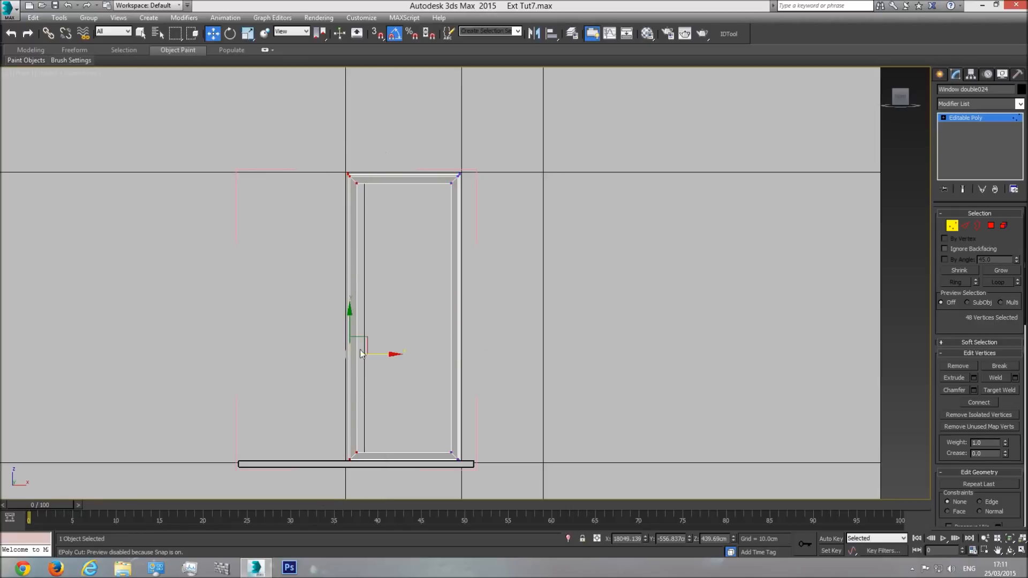
left_click_drag(383, 354, 383, 355)
Step: Raise the frame's top vertices slightly towards the upper edge of the opening
left_click_drag(307, 243, 307, 243)
scroll(388, 169, "up", 4)
left_click_drag(419, 150, 419, 149)
scroll(486, 300, "down", 4)
middle_click_drag(486, 300, 461, 125)
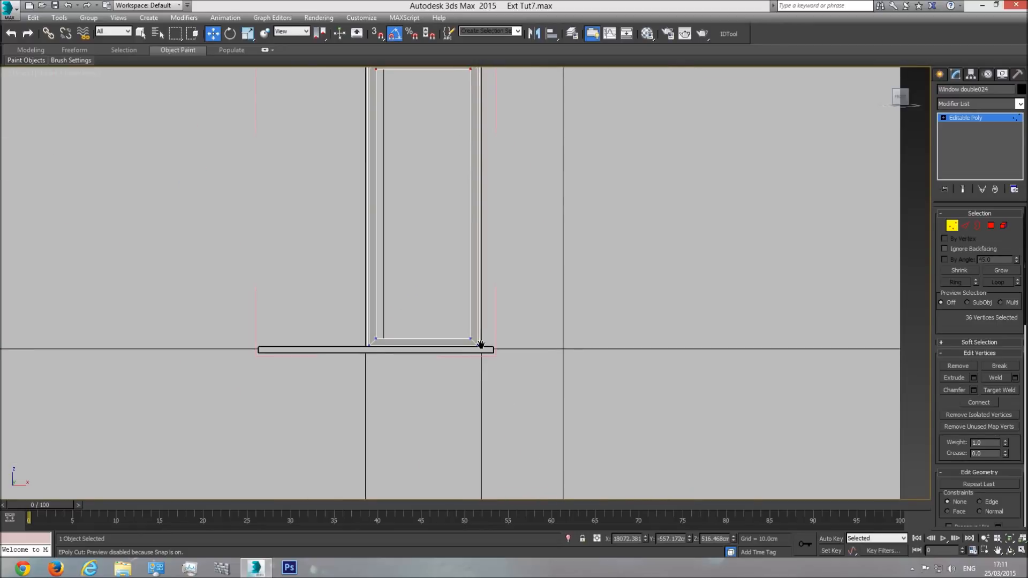
Step: Raise the frame's bottom vertices slightly above the ledge and return to object level in the perspective view
scroll(480, 344, "up", 4)
left_click_drag(535, 297, 239, 403)
left_click_drag(366, 322, 368, 317)
scroll(458, 428, "down", 2)
key("p")
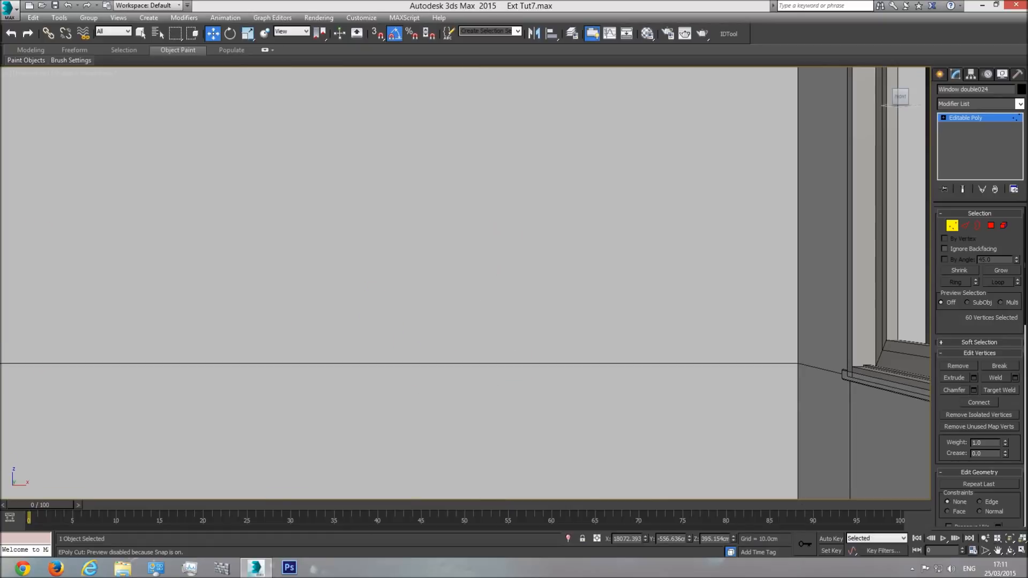
left_click(1013, 540)
left_click(1010, 550)
left_click_drag(432, 294, 473, 336)
scroll(454, 307, "down", 5)
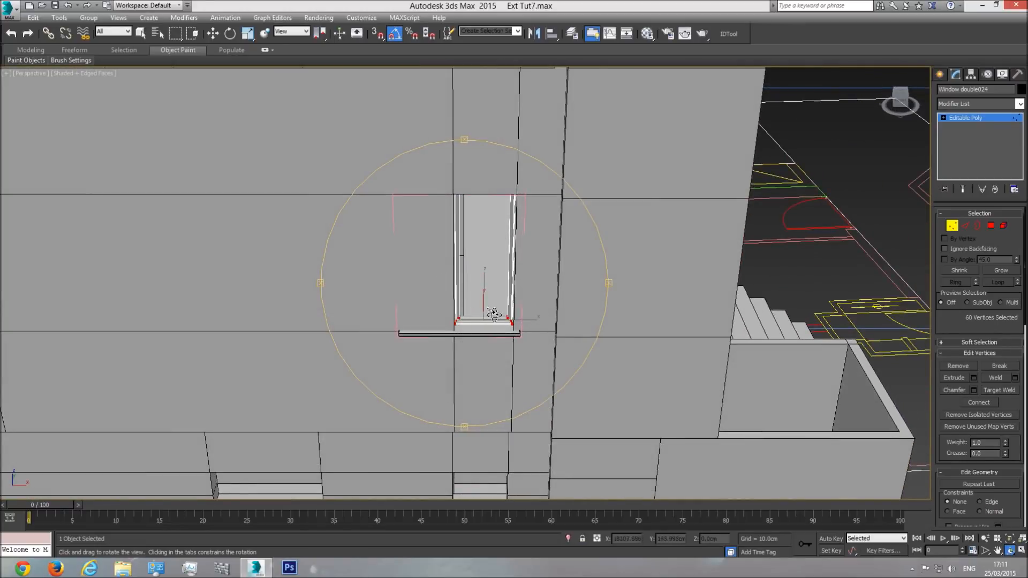
left_click_drag(522, 278, 490, 353)
key("w")
left_click(951, 226)
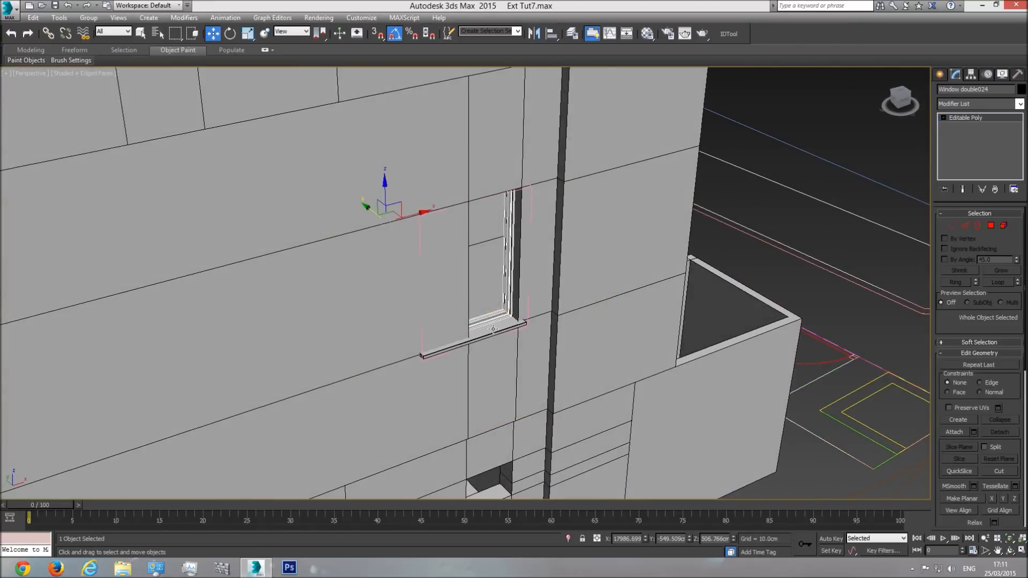
Step: Shorten the ledge by moving its left-end vertices about 40 cm in towards the frame's left side
left_click(496, 328)
key("f")
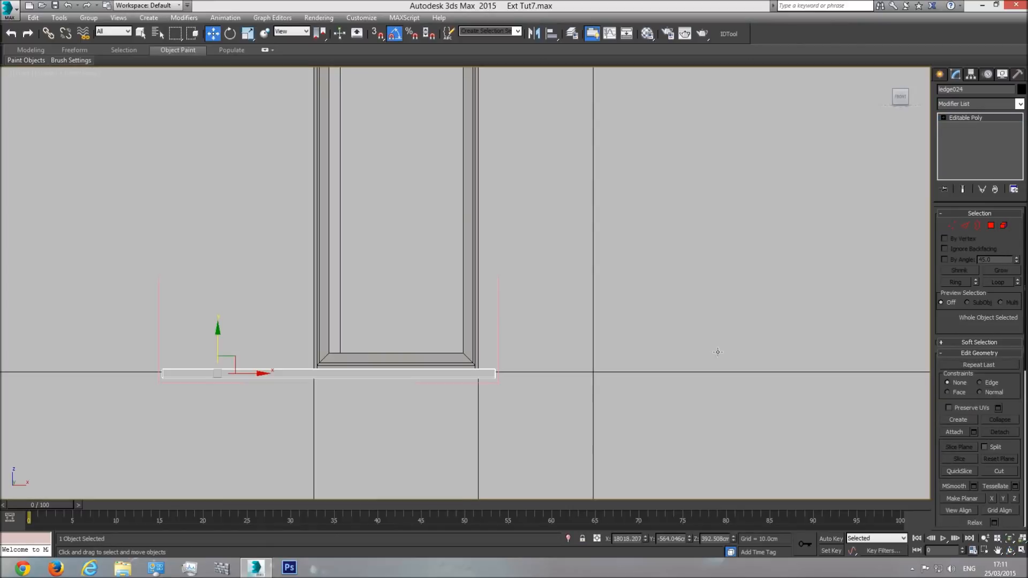
left_click(951, 225)
left_click_drag(248, 318, 86, 450)
left_click_drag(194, 374, 325, 377)
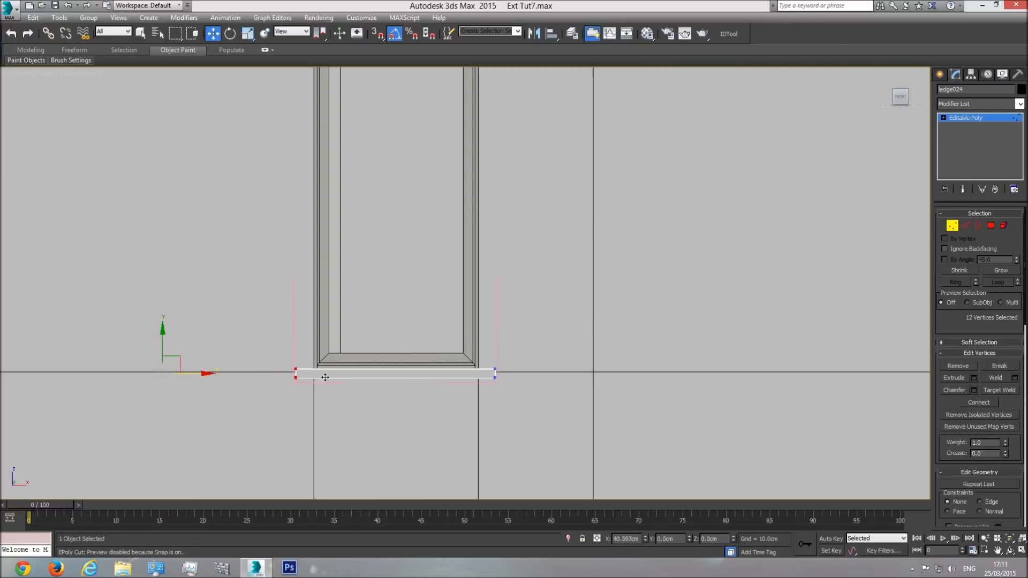
scroll(356, 327, "down", 2)
middle_click_drag(356, 328, 355, 379)
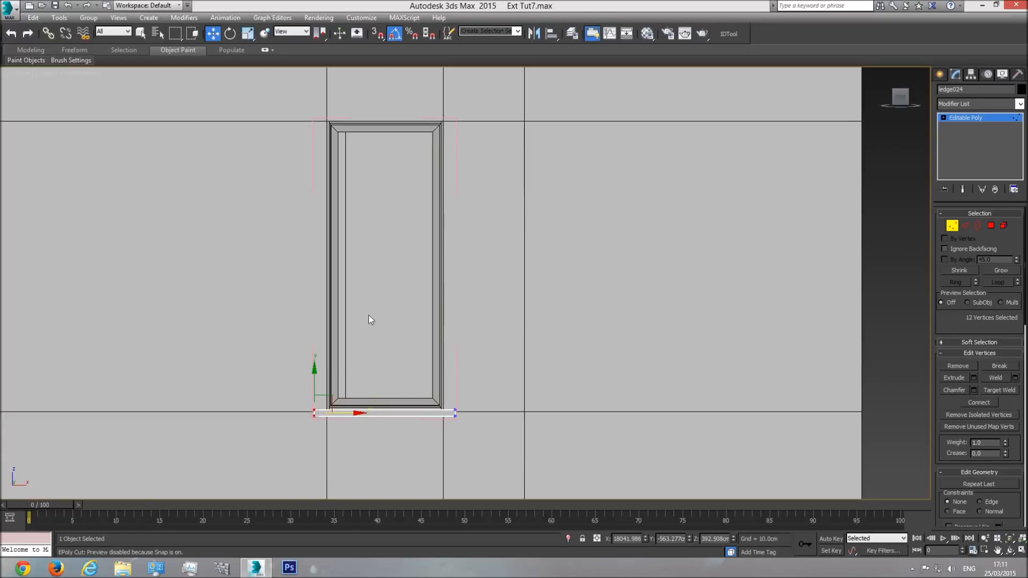
left_click(967, 118)
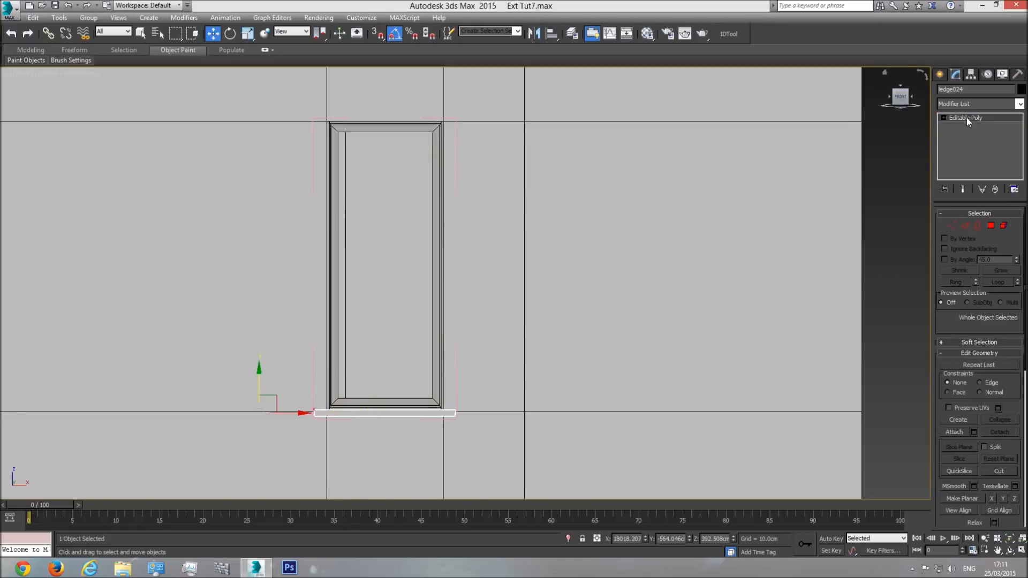
Step: Lower the frame's inner top vertices slightly, leaving its outermost top corner vertices in place
left_click(373, 129)
left_click(952, 225)
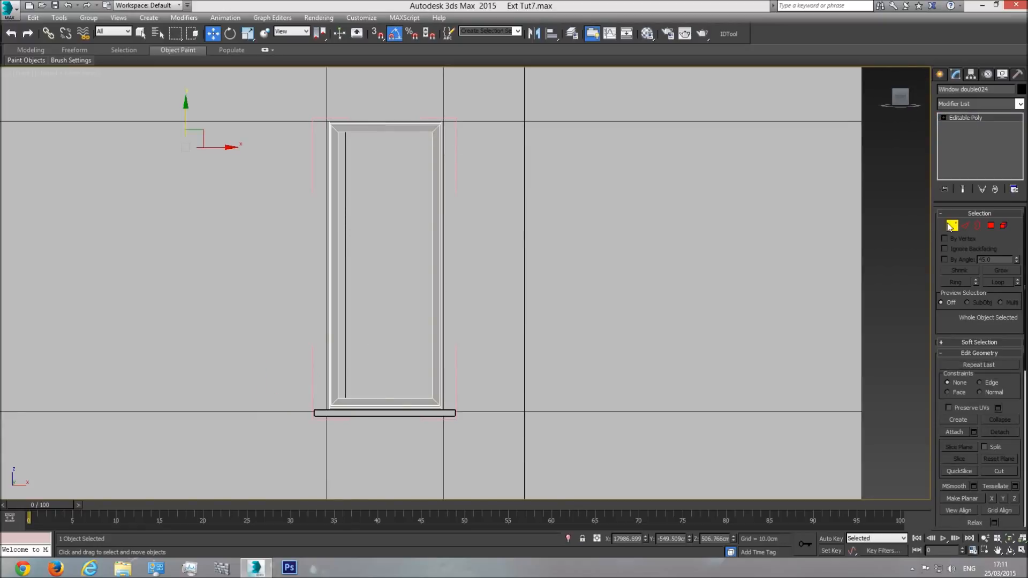
key("F3")
middle_click_drag(432, 153, 486, 223)
scroll(487, 228, "up", 4)
left_click_drag(548, 237, 198, 168)
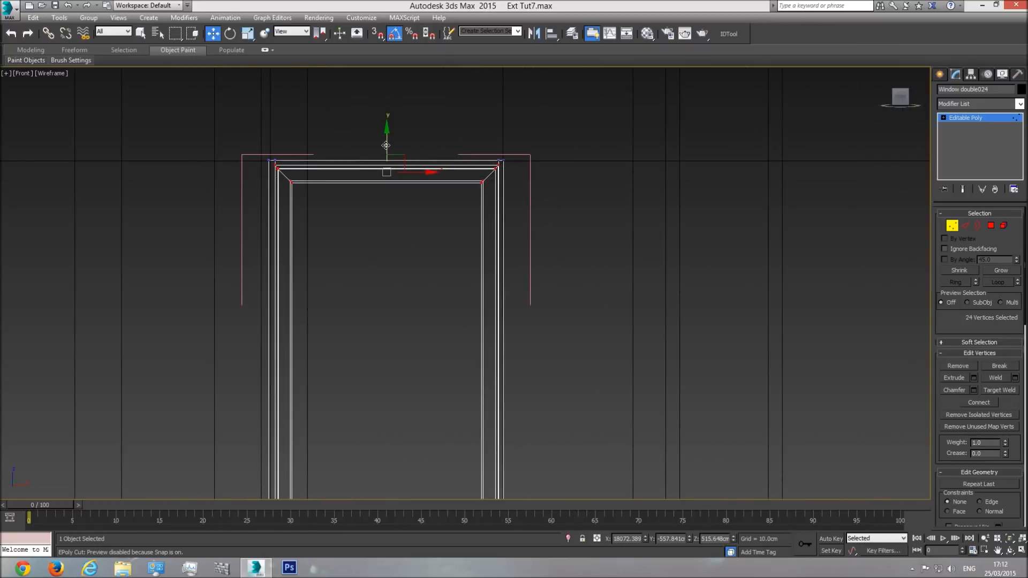
key("F3")
left_click_drag(388, 141, 385, 149)
scroll(403, 151, "down", 3)
key("F3")
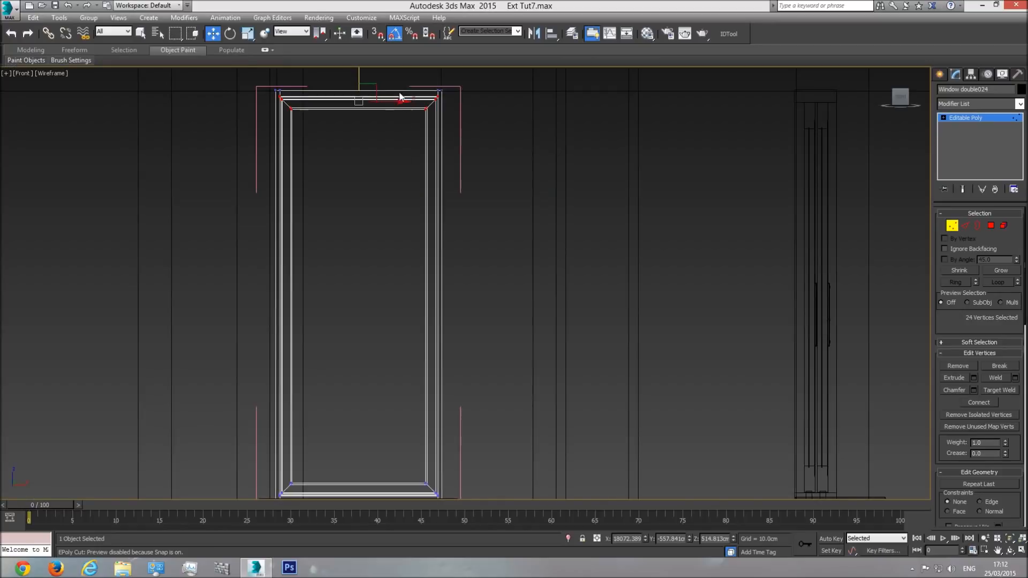
Step: Shift the inner vertices along the frame's right side slightly inwards, without moving the outermost edge
left_click_drag(434, 500, 439, 520)
middle_click_drag(480, 406, 475, 338)
scroll(461, 423, "down", 2)
left_click_drag(394, 101, 442, 461)
scroll(445, 427, "up", 5)
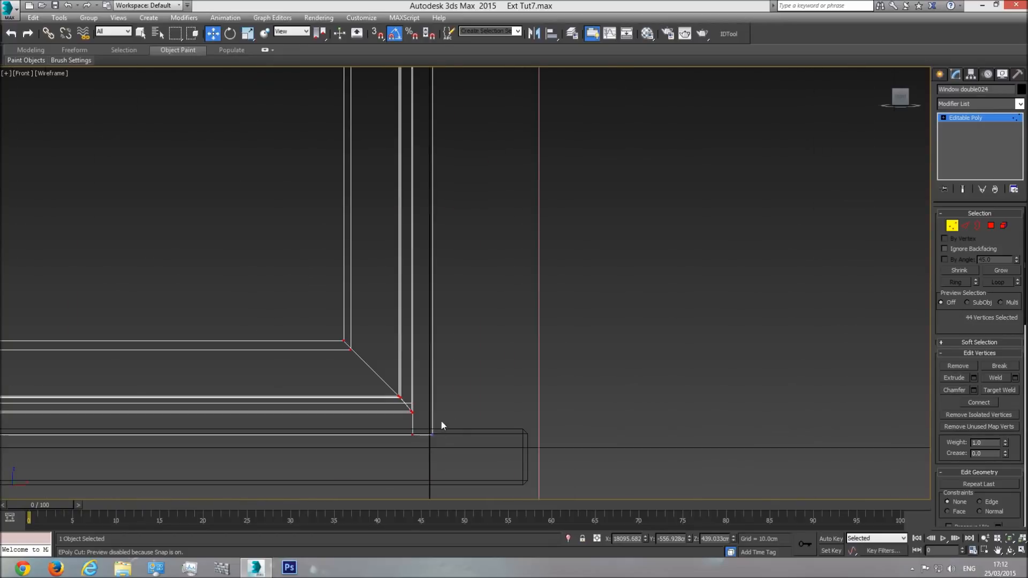
scroll(462, 447, "down", 3)
middle_click_drag(448, 237, 452, 340)
scroll(456, 280, "down", 1)
middle_click_drag(455, 157, 445, 395)
middle_click_drag(475, 321, 473, 209)
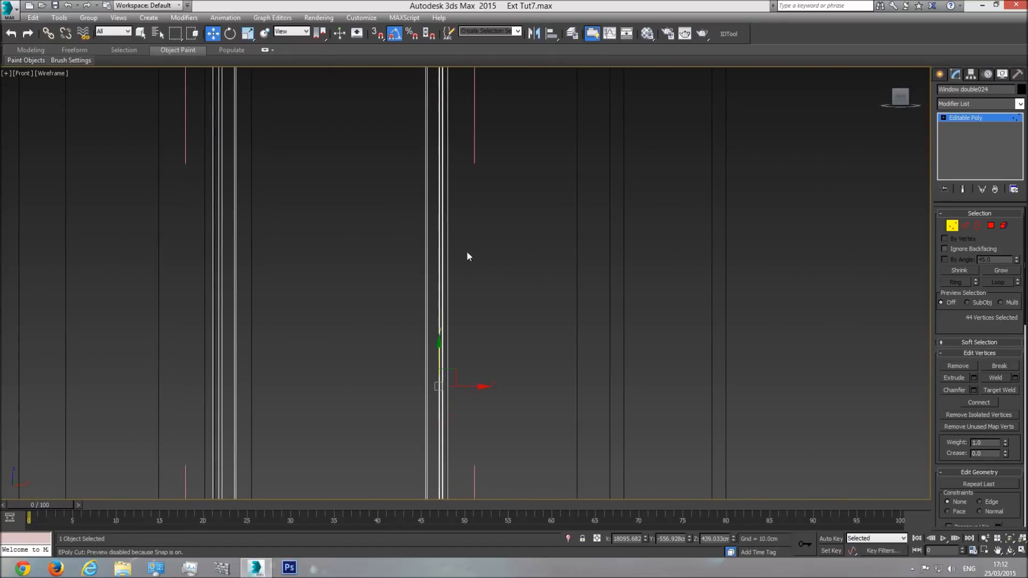
scroll(470, 383, "down", 3)
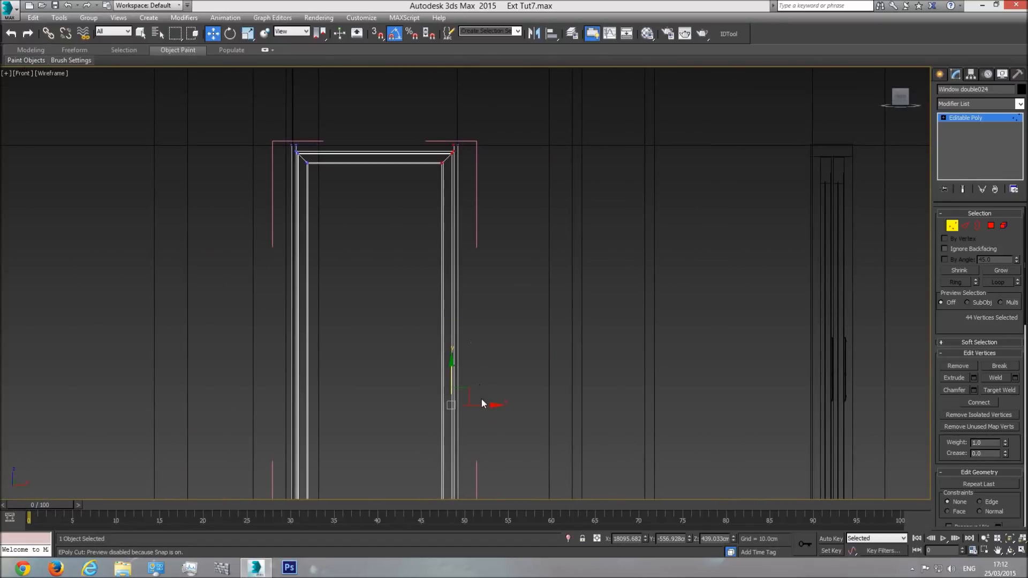
left_click_drag(481, 405, 480, 405)
scroll(449, 251, "up", 5)
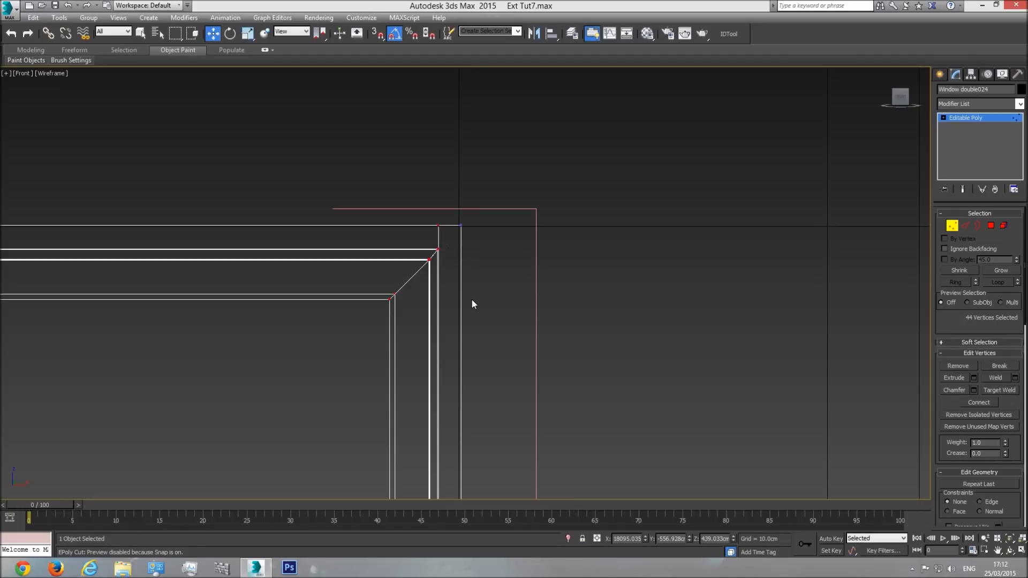
scroll(472, 304, "down", 3)
Step: Nudge the inner vertices along the frame's left side to match the right side's profile width
scroll(455, 206, "down", 3)
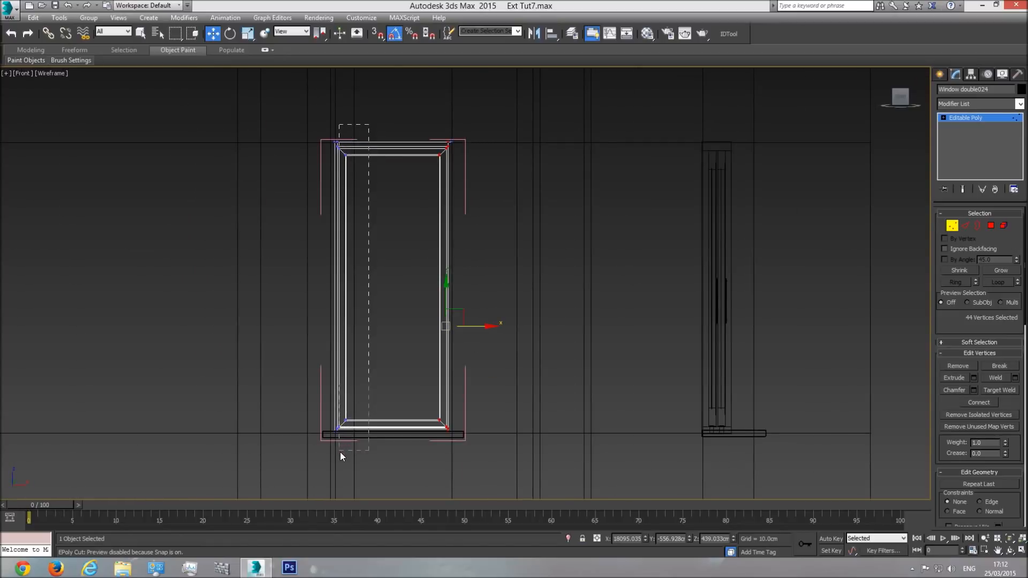
left_click_drag(336, 454, 336, 454)
left_click_drag(365, 326, 365, 326)
scroll(334, 145, "up", 5)
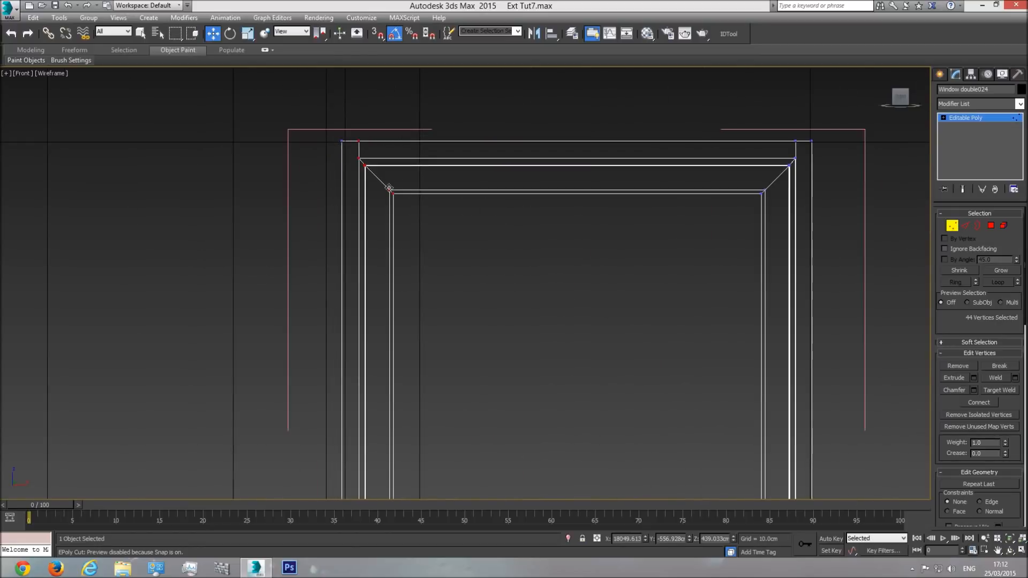
scroll(389, 189, "down", 5)
scroll(440, 266, "up", 1)
key("F3")
scroll(488, 372, "down", 2)
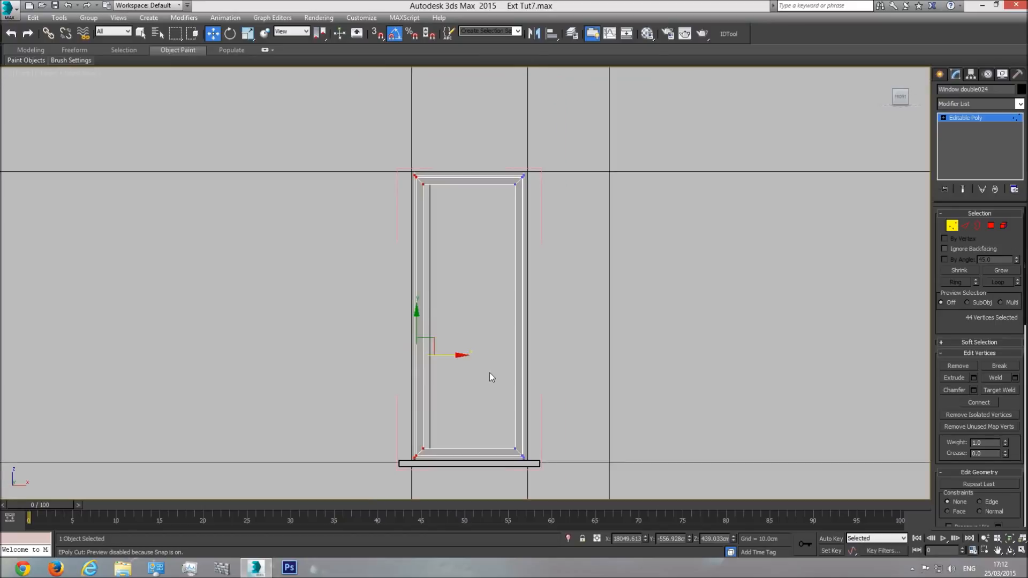
Step: Draw a thin upright guide box about 40 cm long and 7 cm wide, rising from the frame's bottom member
left_click(939, 74)
left_click(964, 143)
scroll(491, 450, "up", 2)
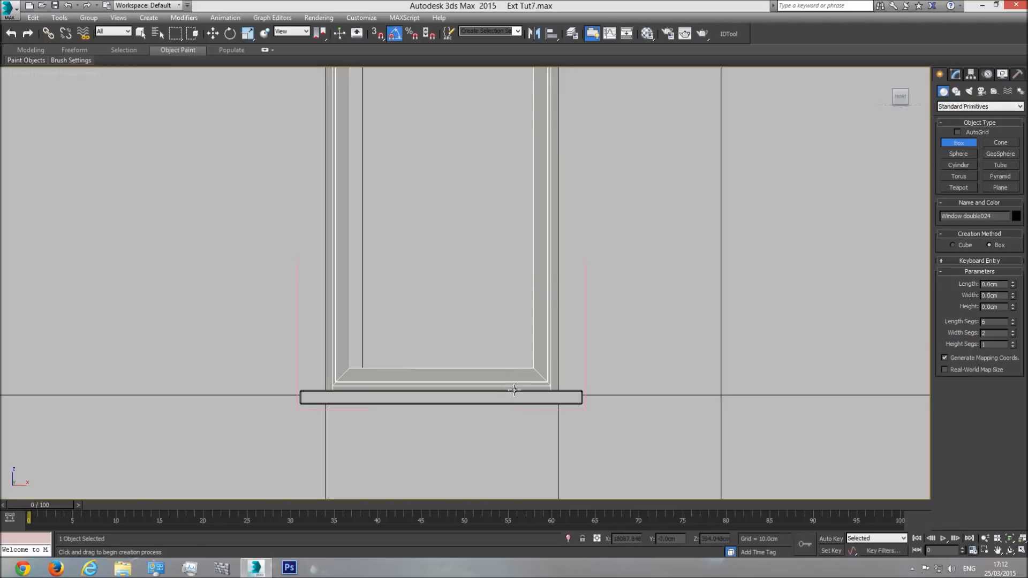
left_click_drag(513, 389, 481, 202)
key("F3")
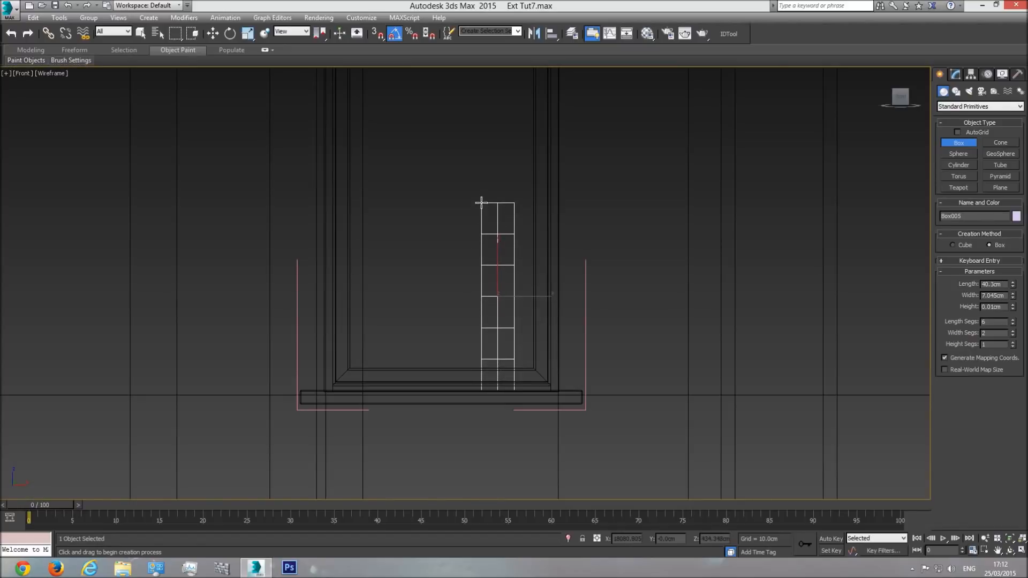
left_click(472, 109)
key("w")
middle_click_drag(476, 175, 474, 255)
key("F3")
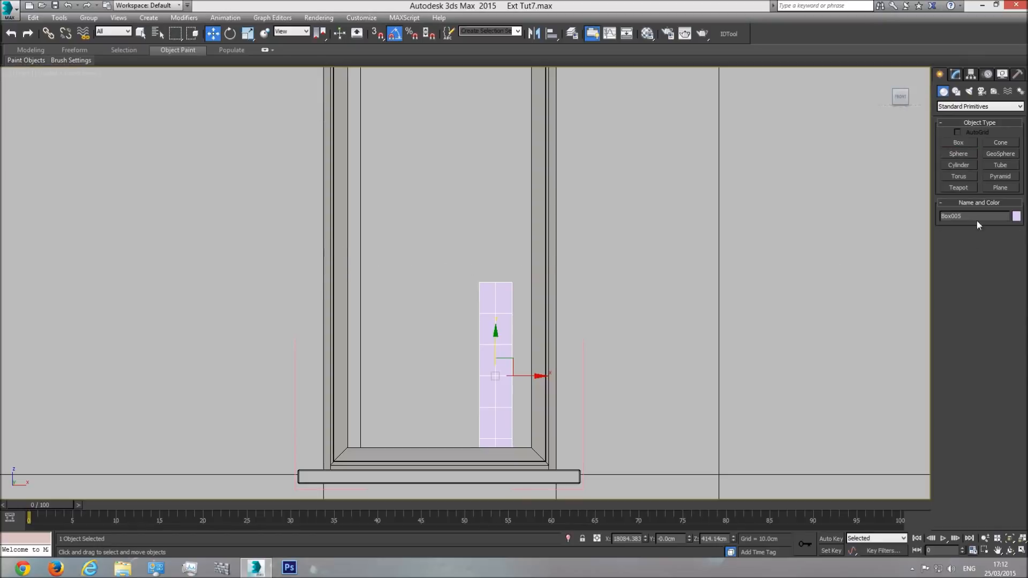
Step: Draw a horizontal bar about 3.3 by 40 by 4.4 cm across the frame atop the guide, with one length and one width segment
left_click(958, 142)
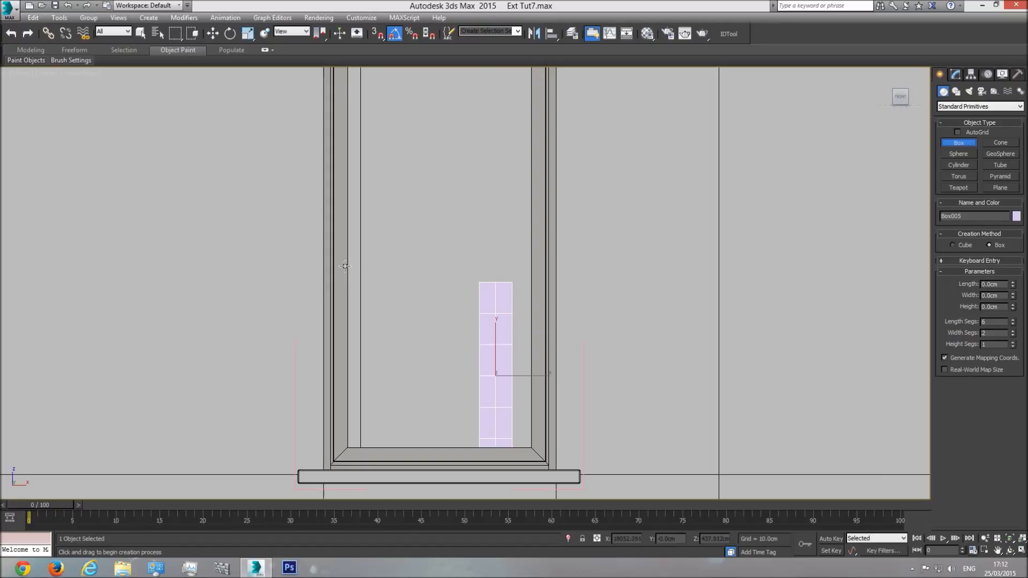
left_click_drag(346, 267, 532, 283)
key("F3")
key("F3")
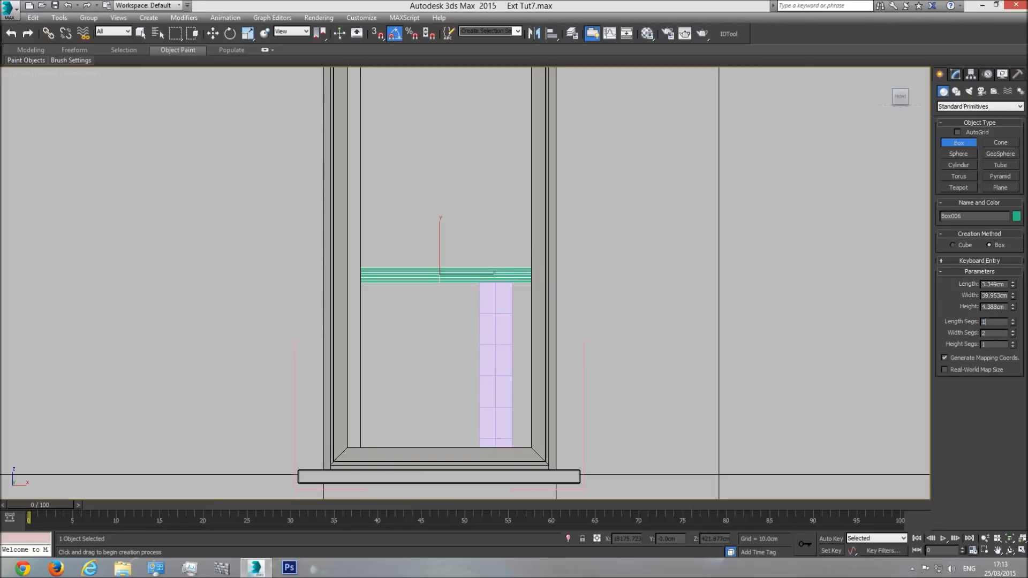
key("Return")
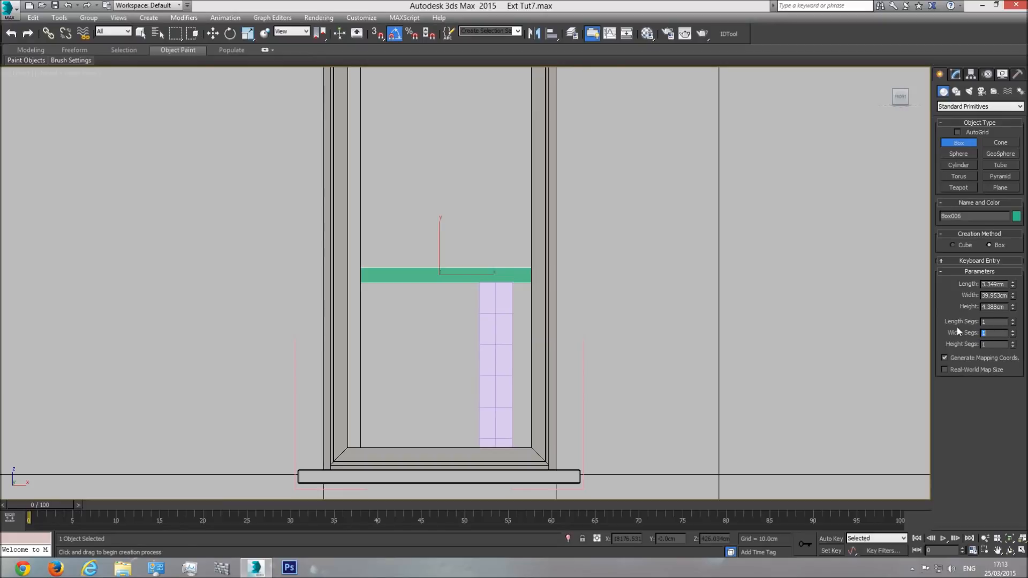
mouse_move(1013, 322)
left_mouse_down()
mouse_move(1010, 259)
mouse_move(1010, 285)
left_mouse_up()
key("w")
Step: Delete the upright guide box below the horizontal bar
left_click(497, 300)
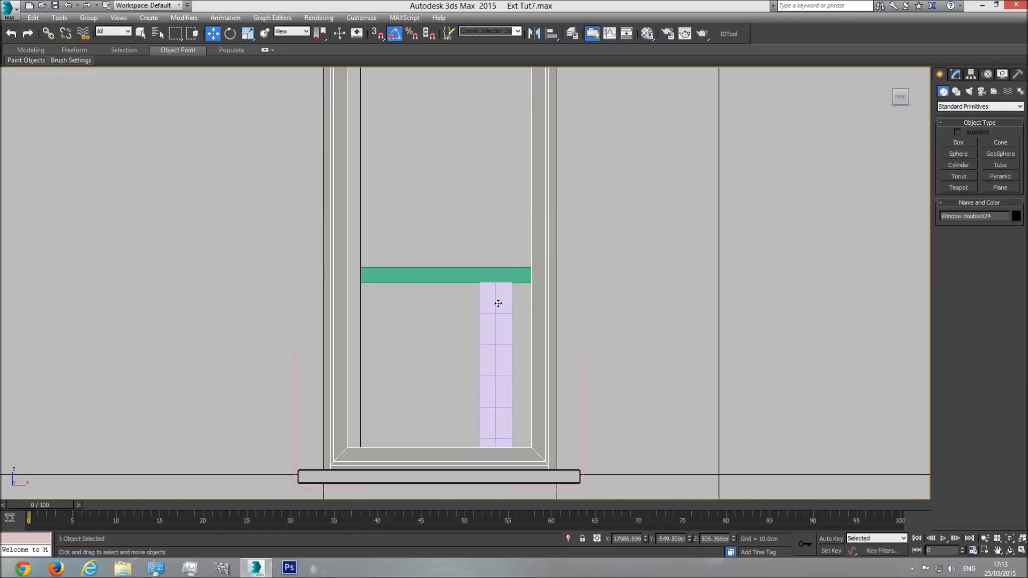
left_click(496, 301)
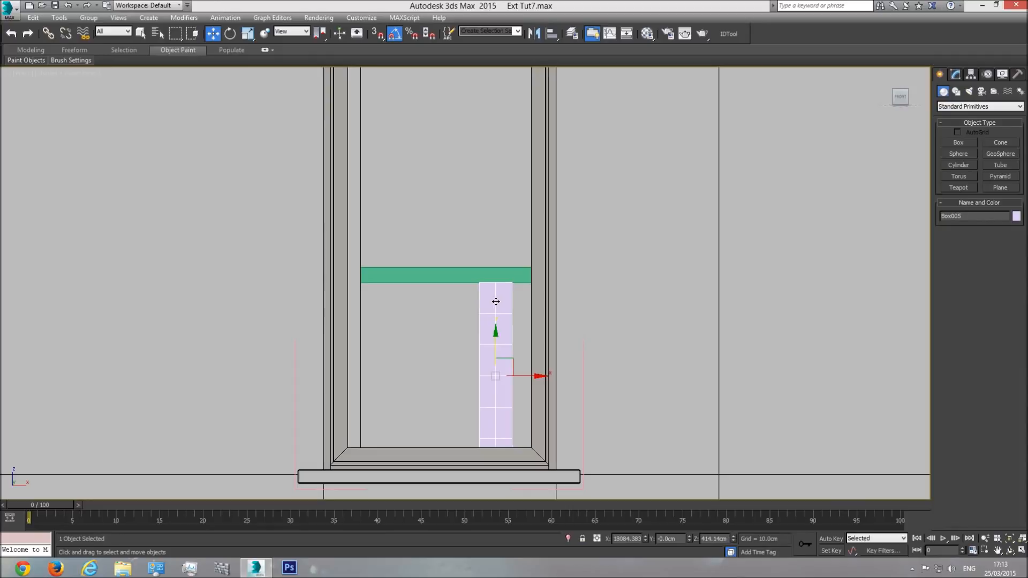
key("Delete")
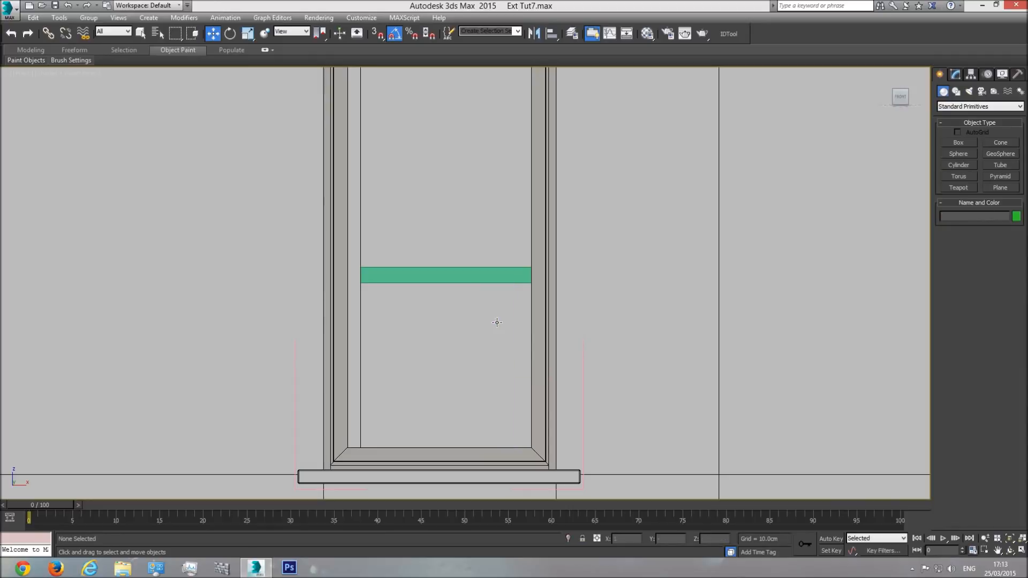
Step: Move the horizontal bar along the Y axis from outside the building into the narrow window's frame
key("F3")
left_click(486, 270)
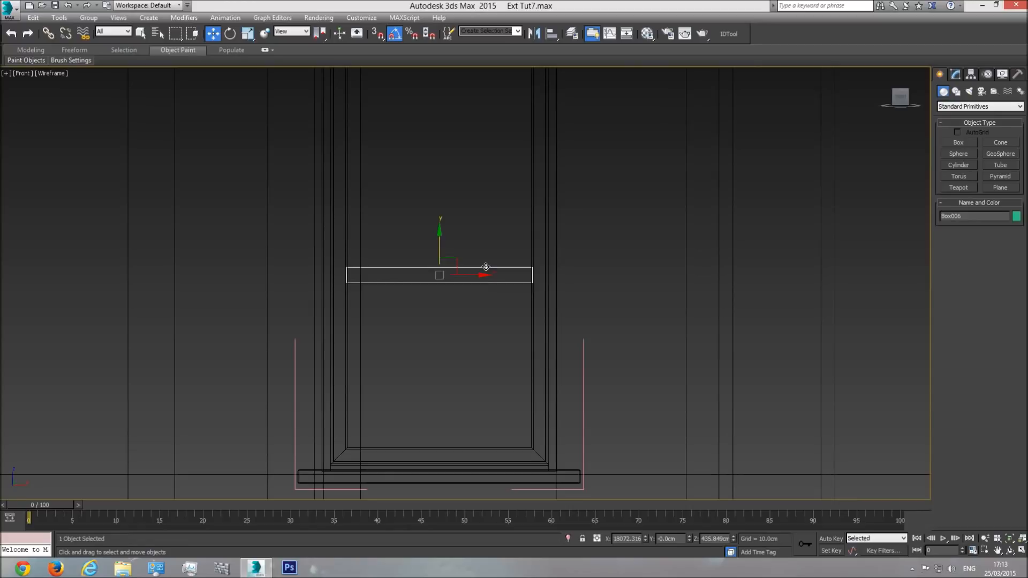
key("F3")
key("p")
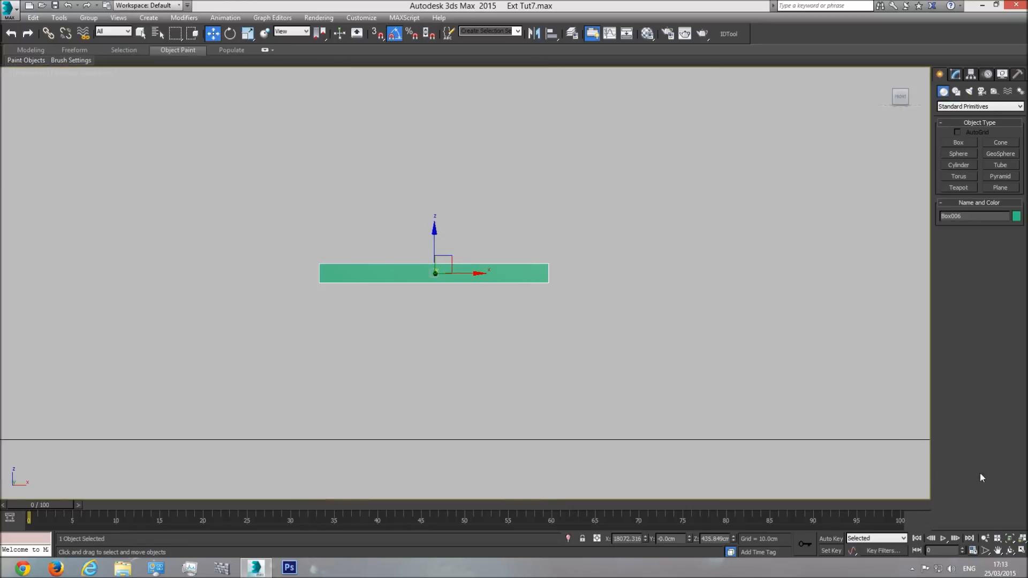
left_click(1010, 538)
left_click(1009, 550)
left_click_drag(497, 295, 479, 243)
key("w")
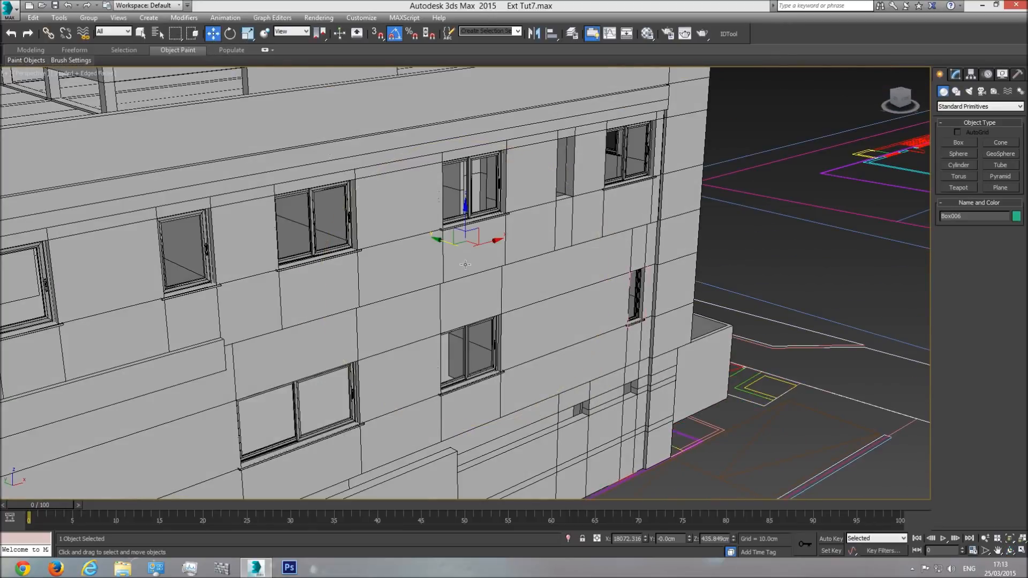
left_click_drag(439, 242, 607, 309)
key("z")
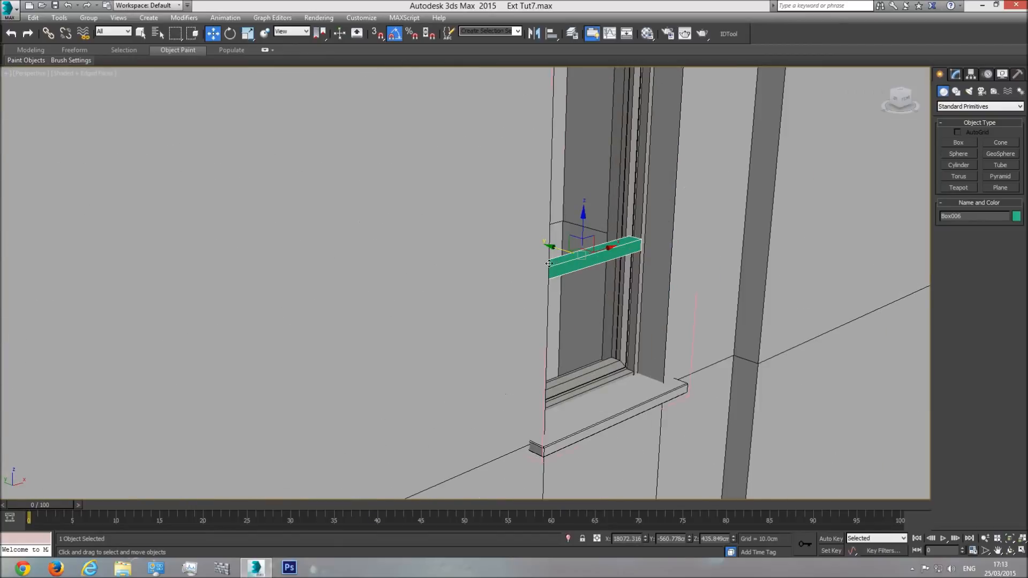
left_click_drag(551, 277, 542, 273)
Step: Set the bar's height to 3 cm and nudge it slightly along Y within the frame's depth
scroll(617, 282, "up", 5)
left_click(956, 73)
double_click(1002, 248)
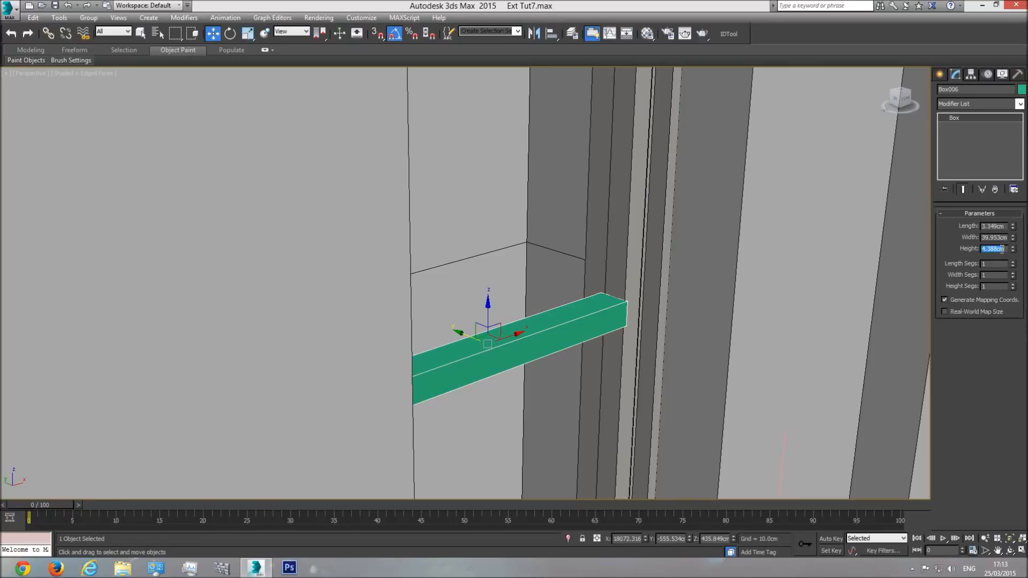
type("3")
key("Return")
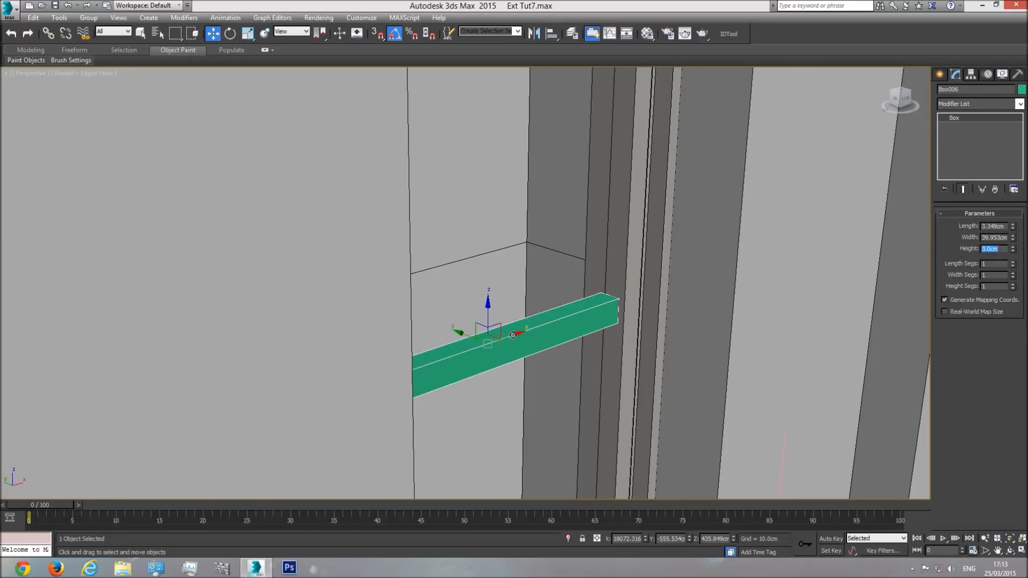
left_click_drag(465, 336, 467, 336)
key("F4")
key("F4")
Step: Inspect how the horizontal bar meets the narrow window's frame and its glass element
scroll(615, 316, "down", 5)
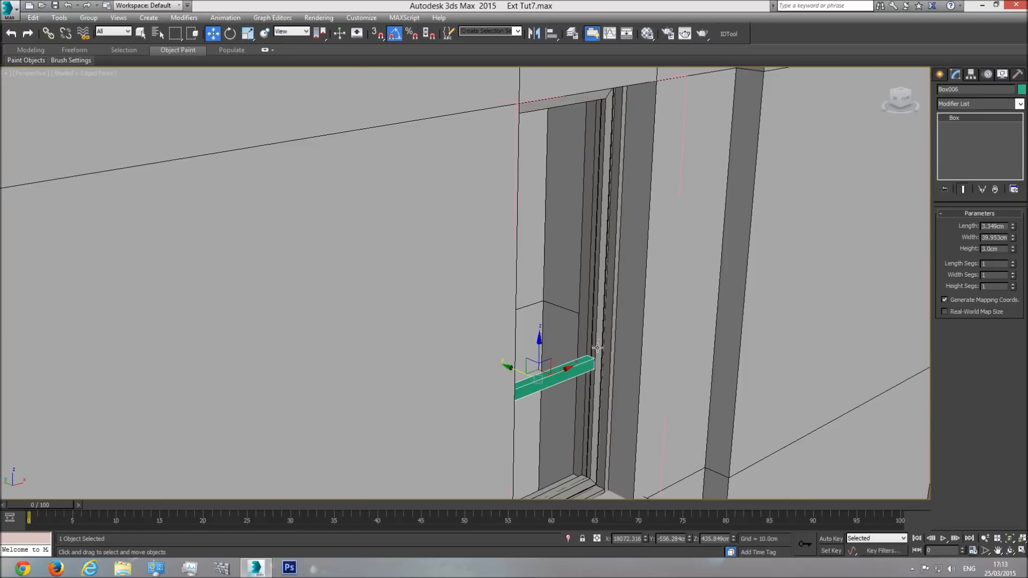
scroll(610, 341, "up", 8)
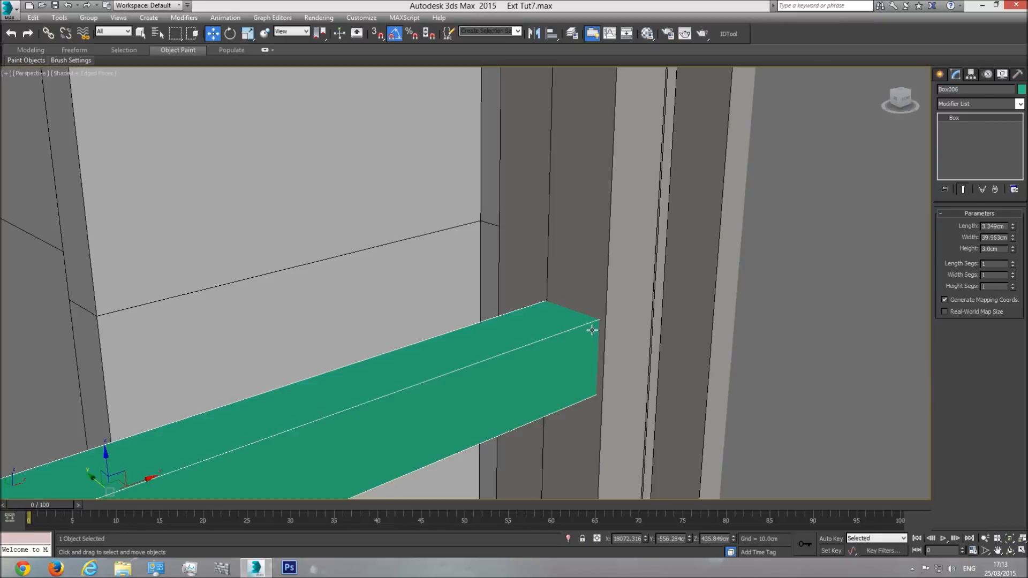
scroll(591, 329, "down", 5)
left_click(583, 289)
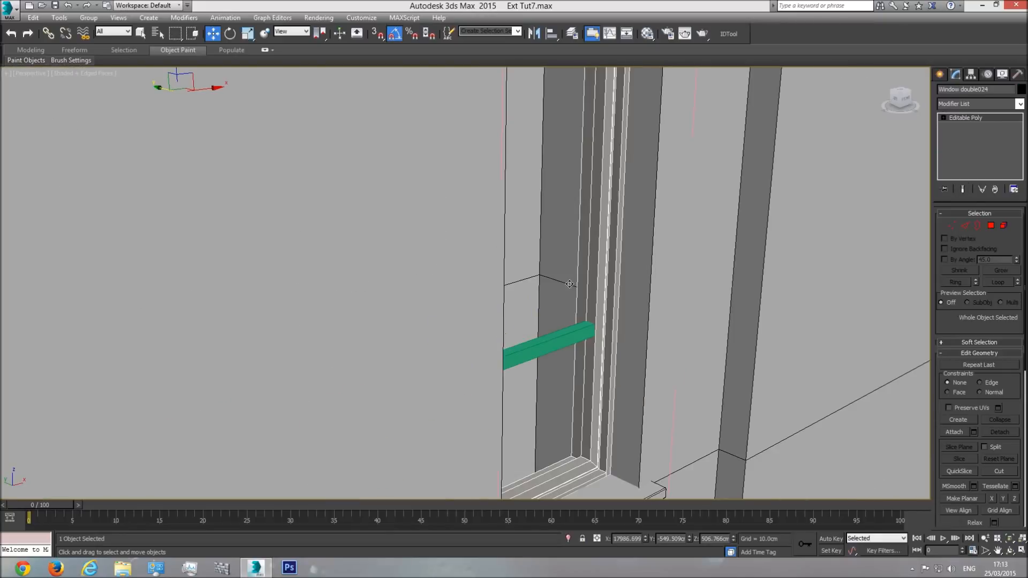
left_click(1003, 225)
left_click(553, 225)
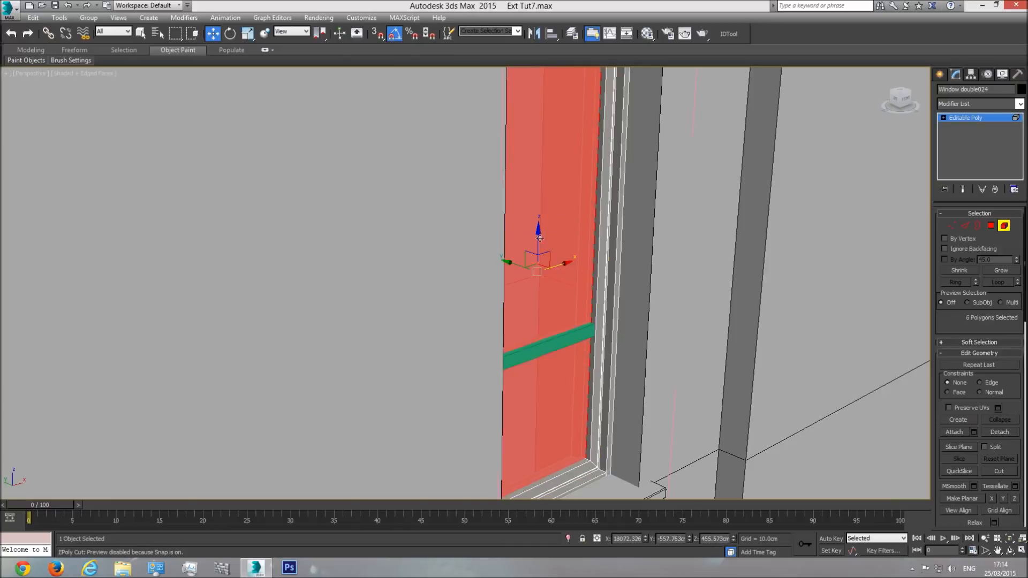
scroll(592, 321, "up", 5)
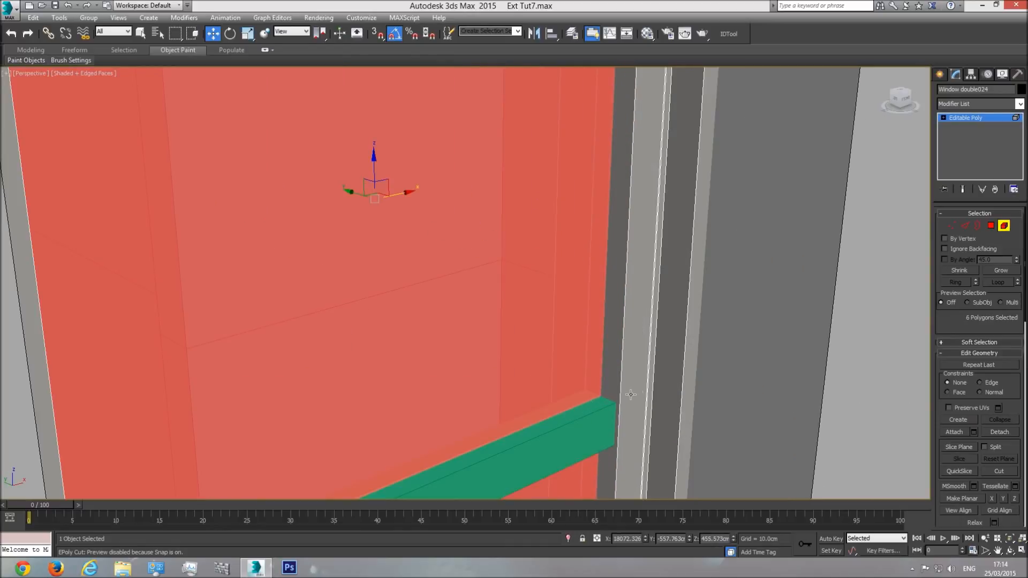
left_click(987, 119)
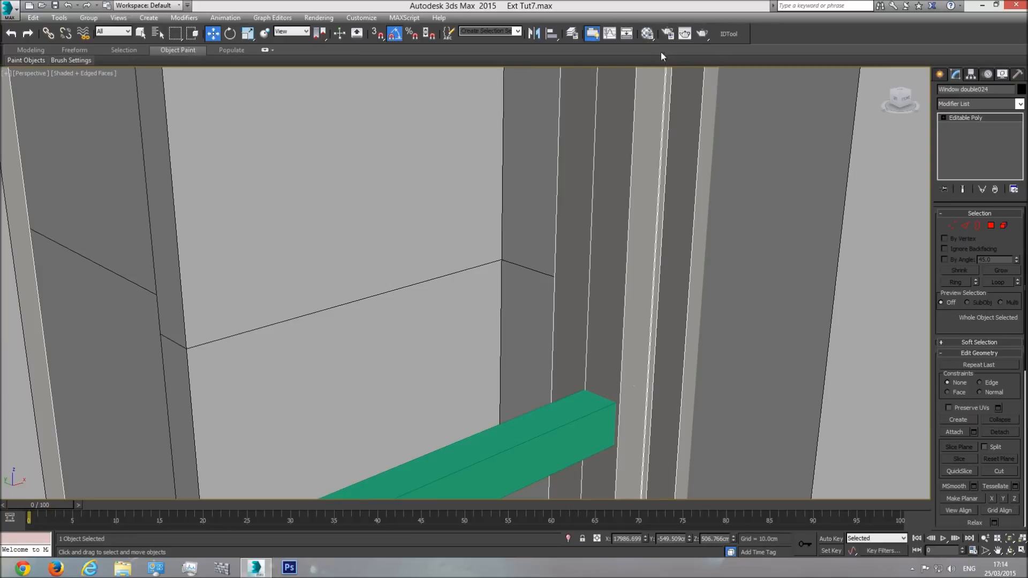
Step: Load the narrow window's multi/sub-object material into the second Material Editor slot by picking it from the frame
left_click(648, 35)
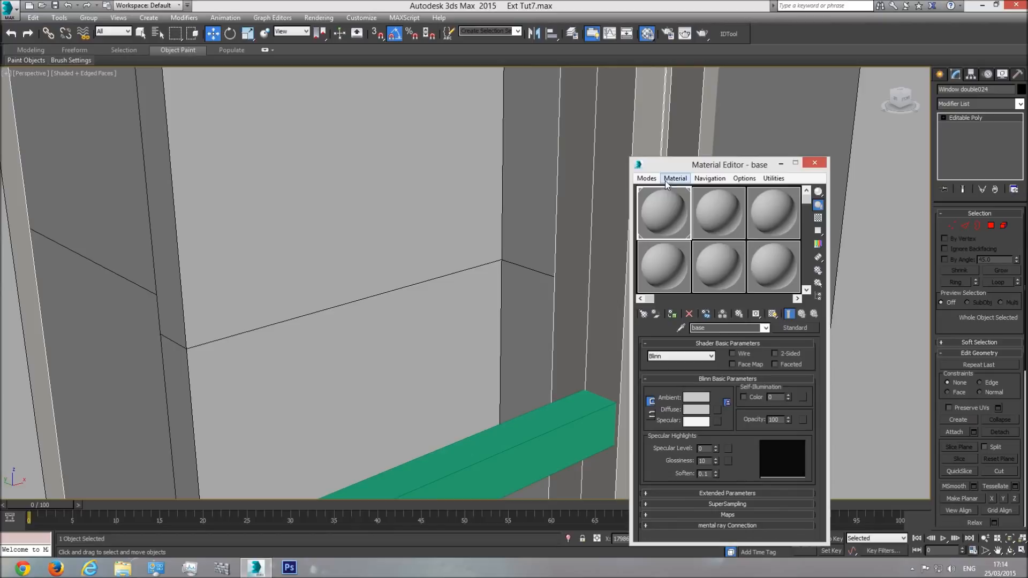
left_click(718, 209)
scroll(552, 219, "down", 3)
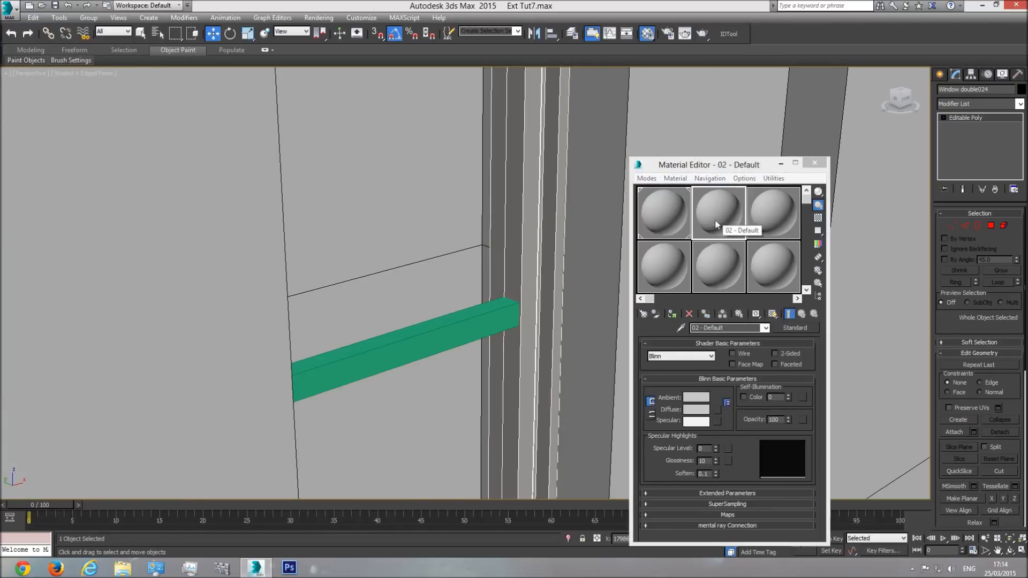
left_click(676, 179)
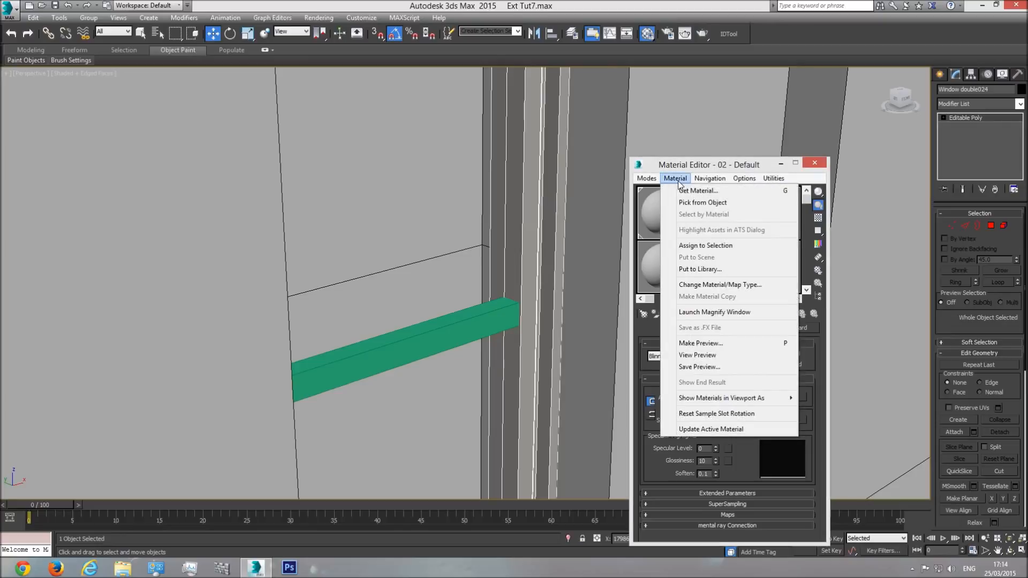
left_click(703, 203)
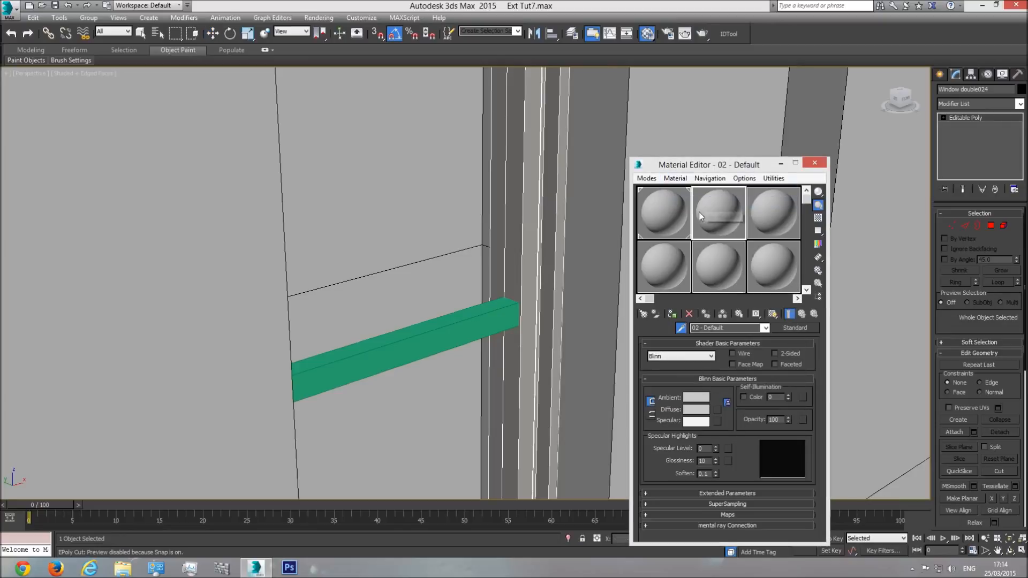
left_click(548, 158)
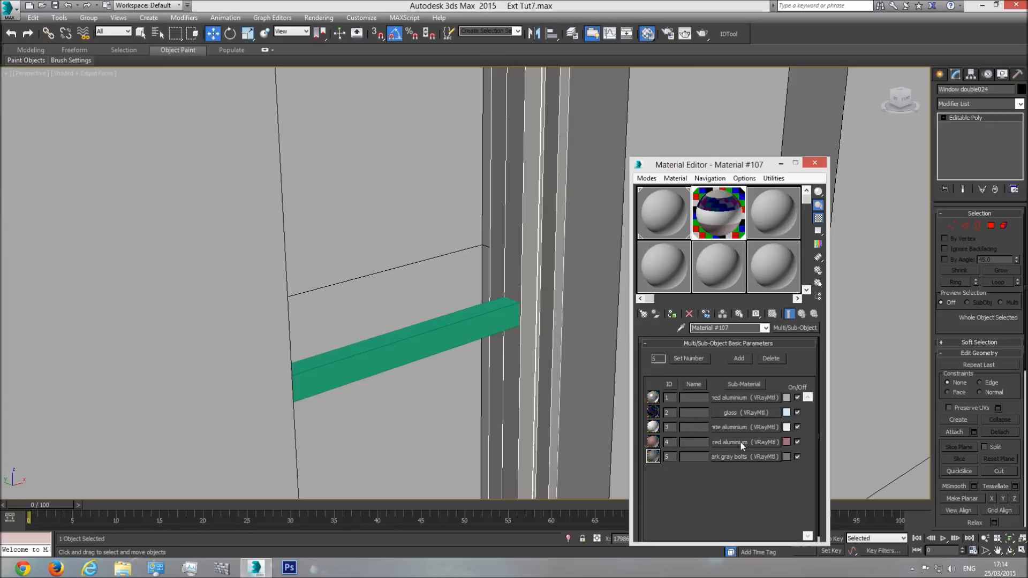
scroll(384, 298, "down", 4)
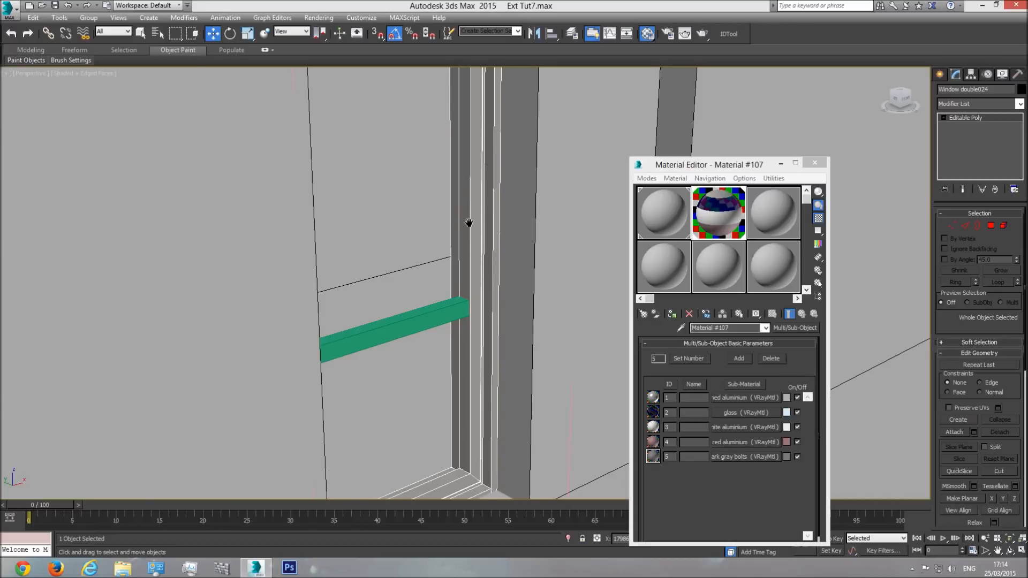
Step: Check the material IDs of the window's frame and glass polygons against the sub-materials
scroll(468, 220, "up", 3)
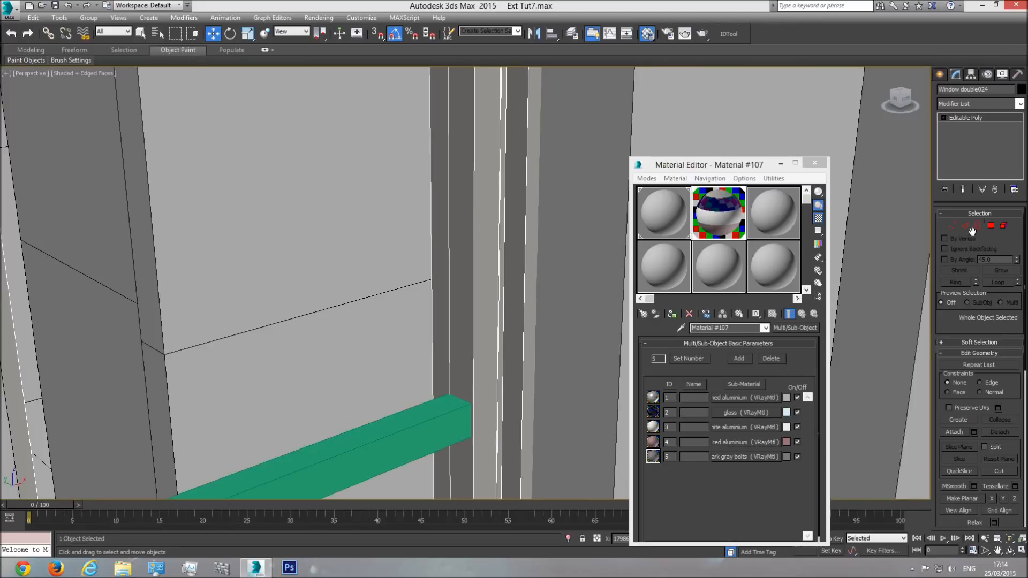
left_click(991, 225)
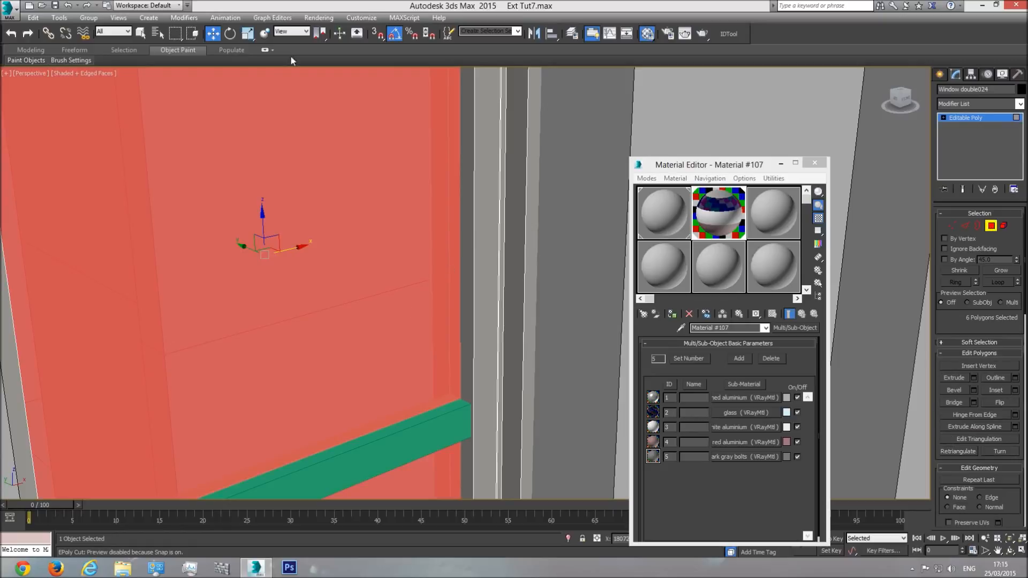
left_click(141, 34)
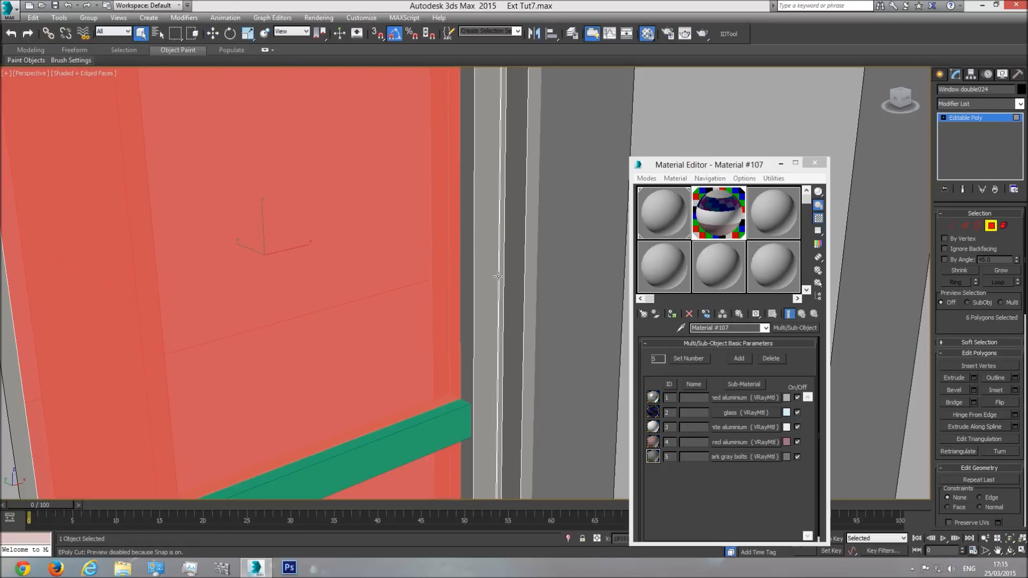
left_click(492, 231)
left_click(517, 232)
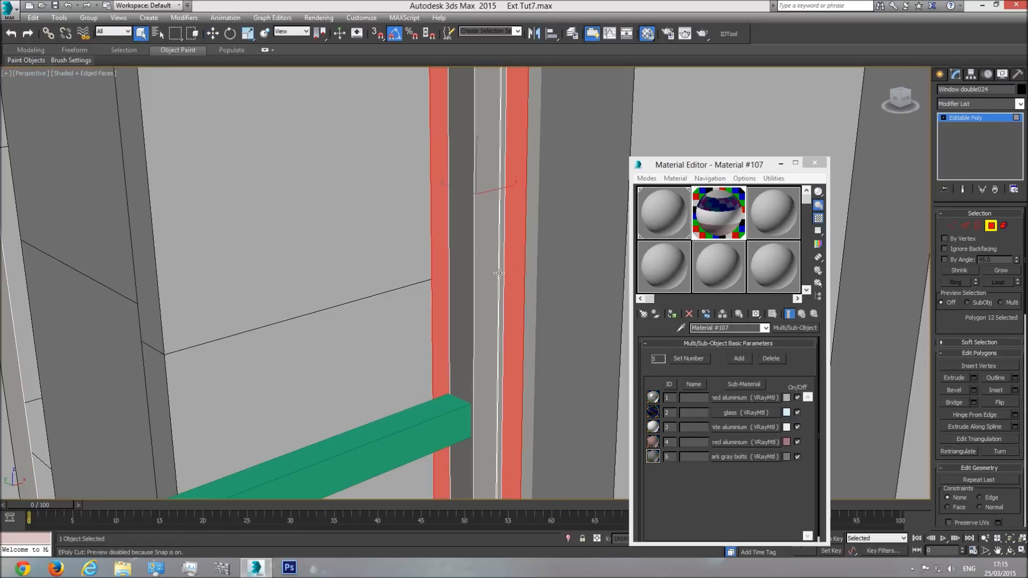
left_click(490, 237)
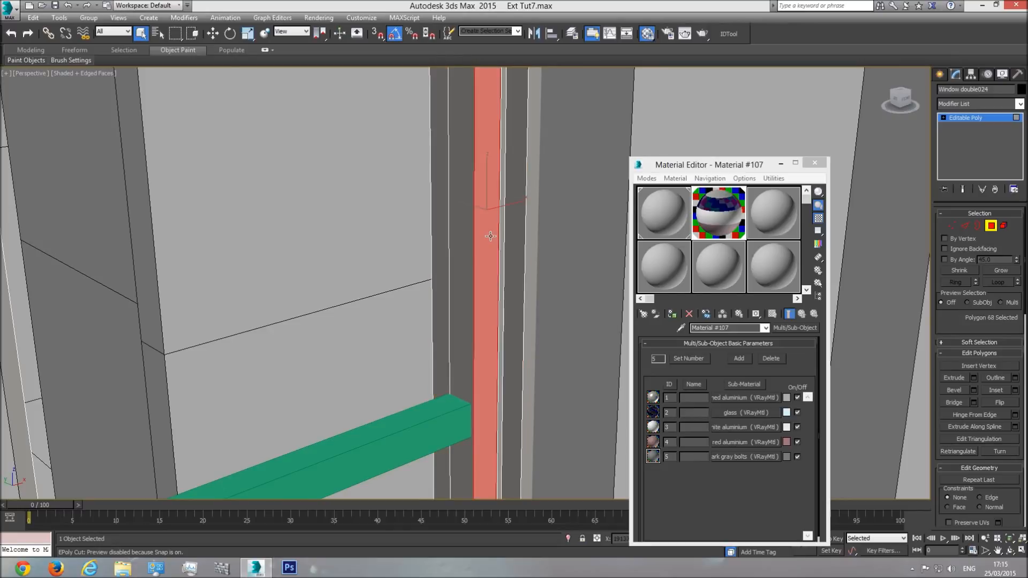
scroll(1017, 501, "down", 10)
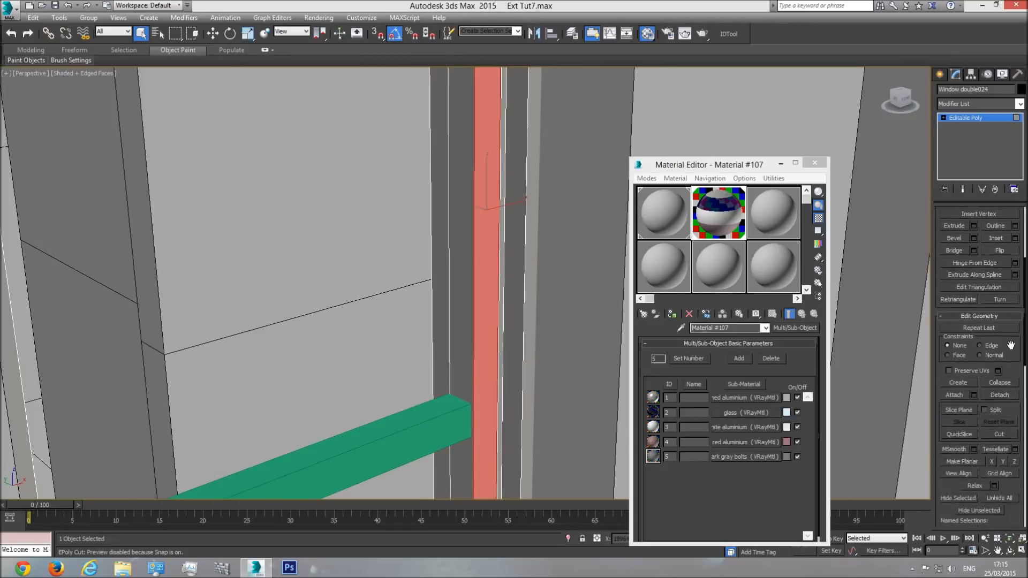
scroll(1015, 368, "down", 8)
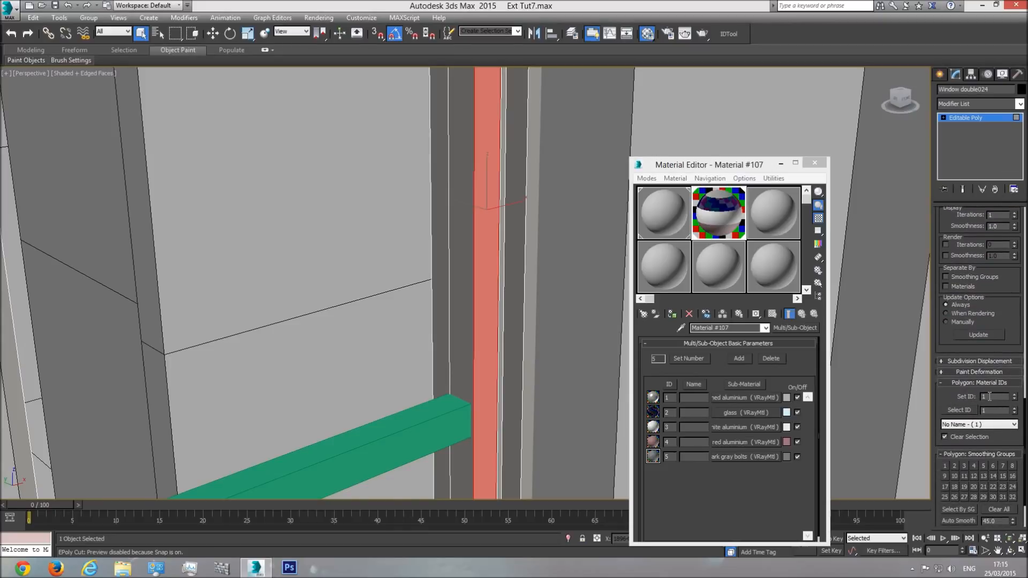
left_click(385, 257)
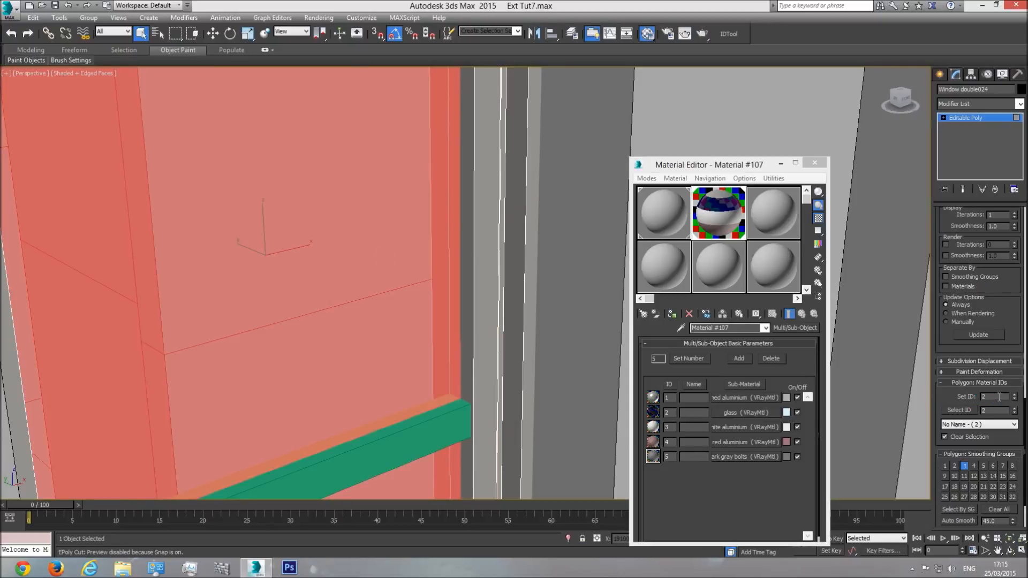
left_click(487, 241)
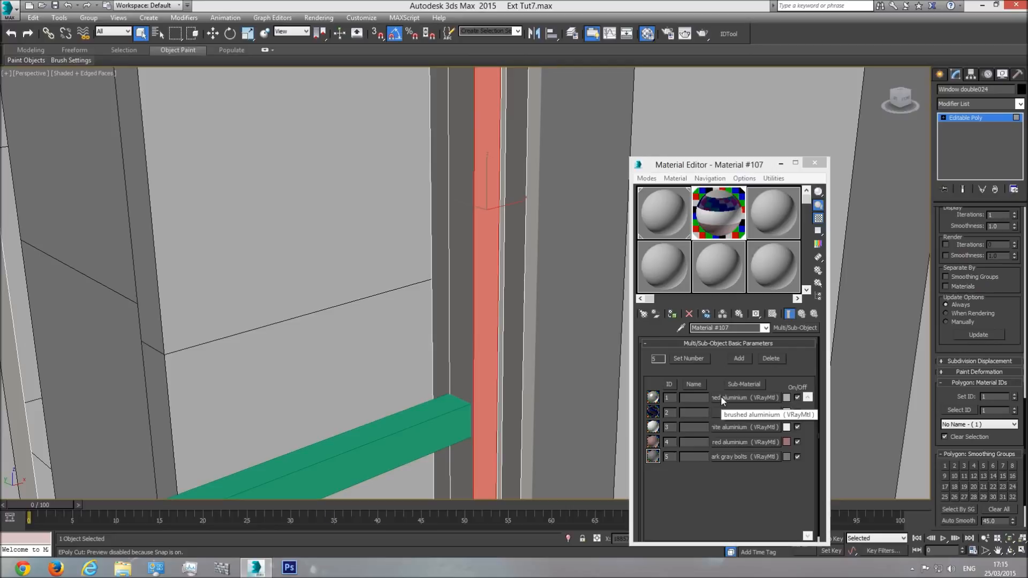
Step: Place the window material's brushed aluminium sub-material in the third Material Editor slot as an instance
left_click_drag(745, 397, 767, 220)
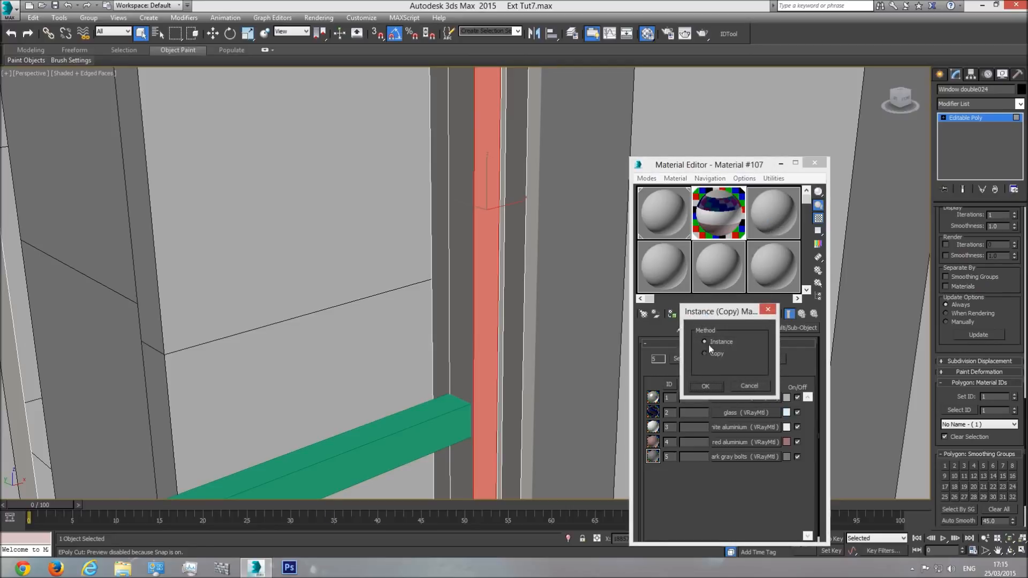
left_click(712, 385)
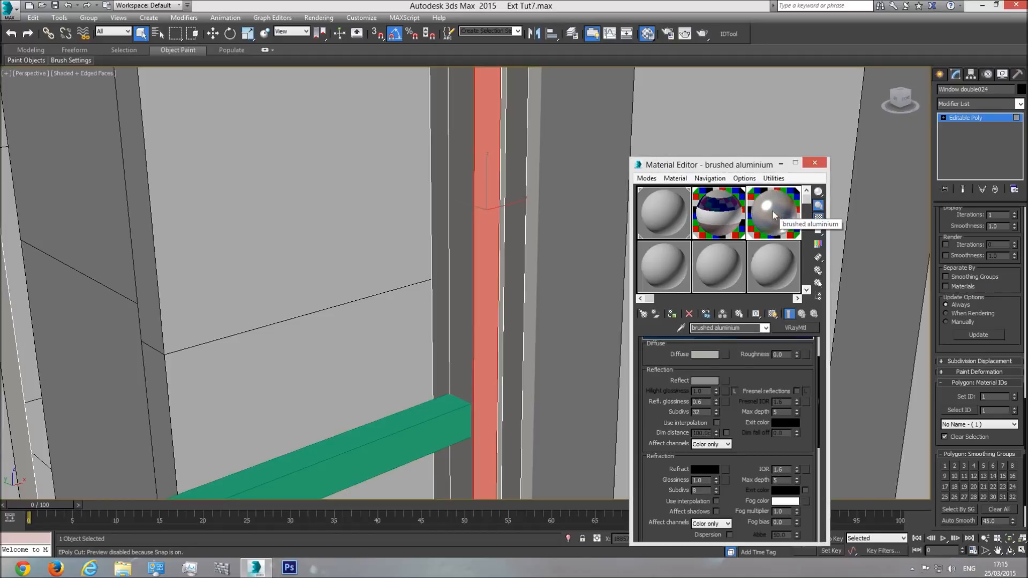
left_click(718, 215)
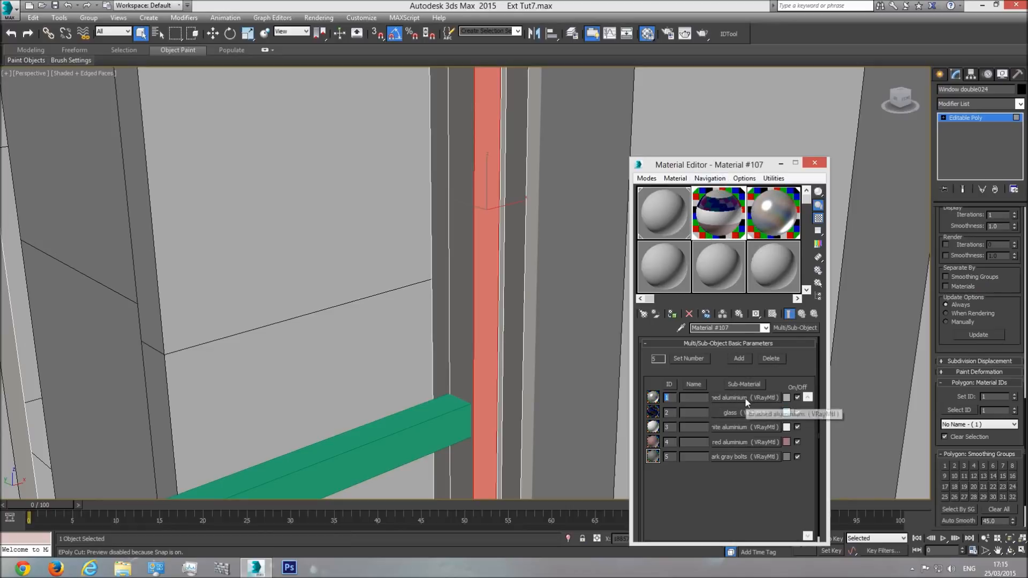
left_click(765, 211)
left_click(716, 219)
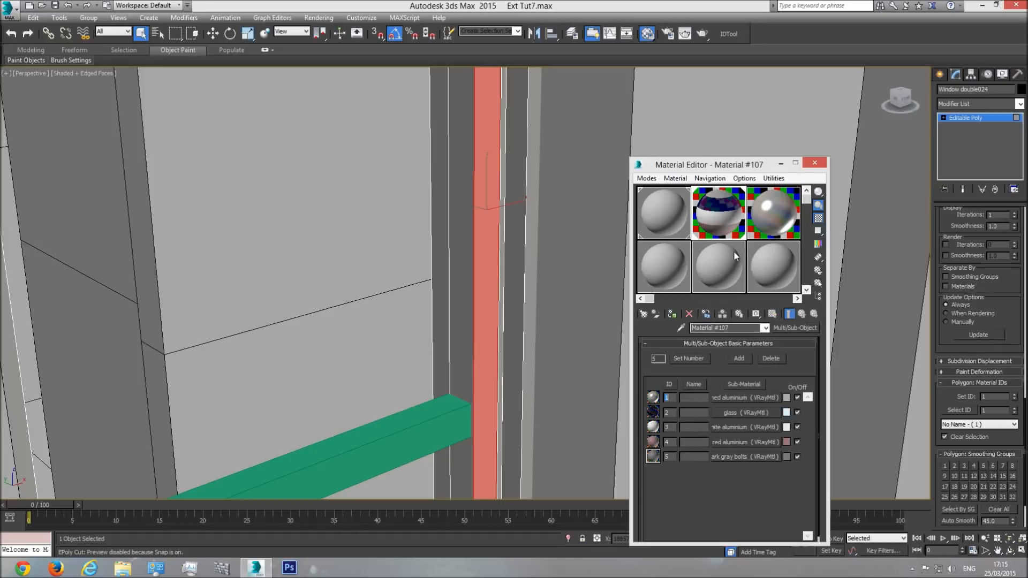
Step: Try transferring brushed aluminium again between the window's sub-material and the third slot, comparing the Instance and Copy methods
left_click_drag(769, 236, 745, 397)
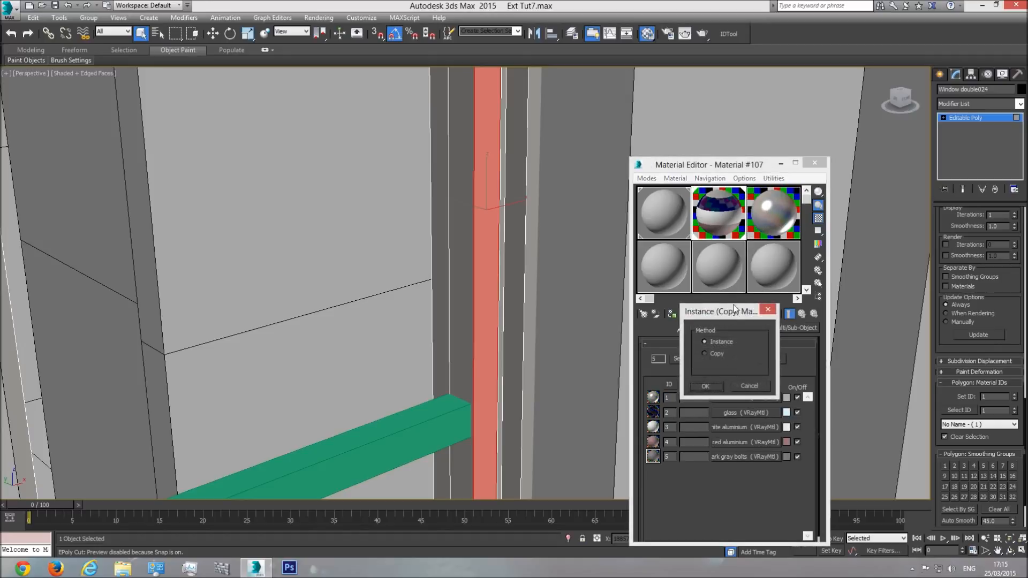
left_click(713, 388)
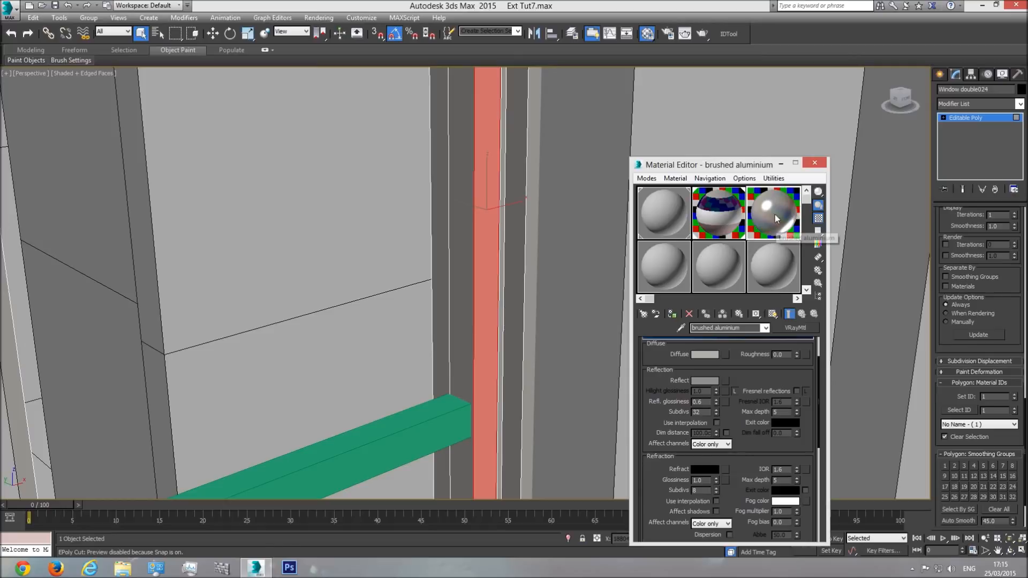
left_click(717, 217)
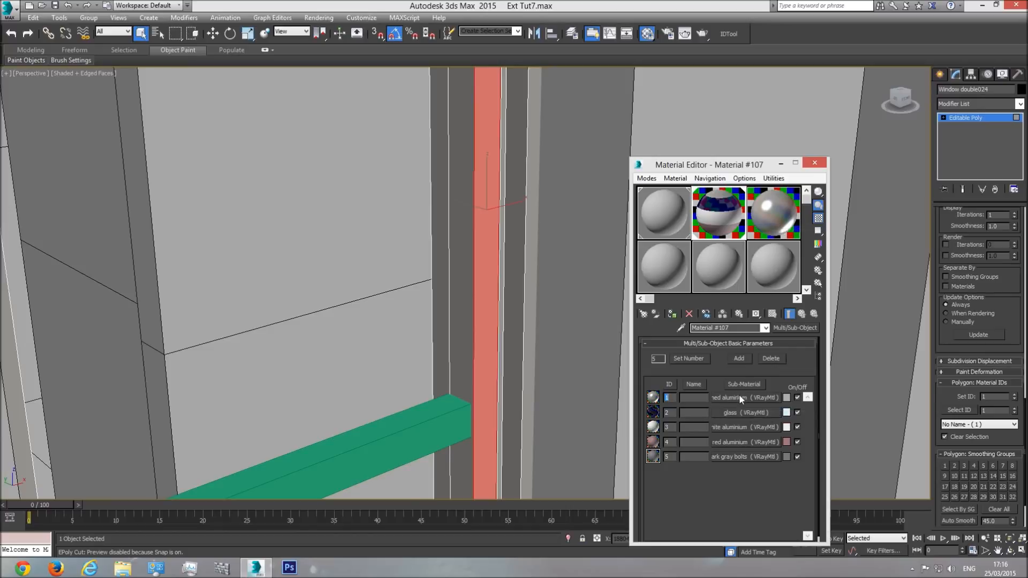
mouse_move(736, 400)
left_mouse_down()
mouse_move(771, 311)
mouse_move(772, 216)
left_mouse_up()
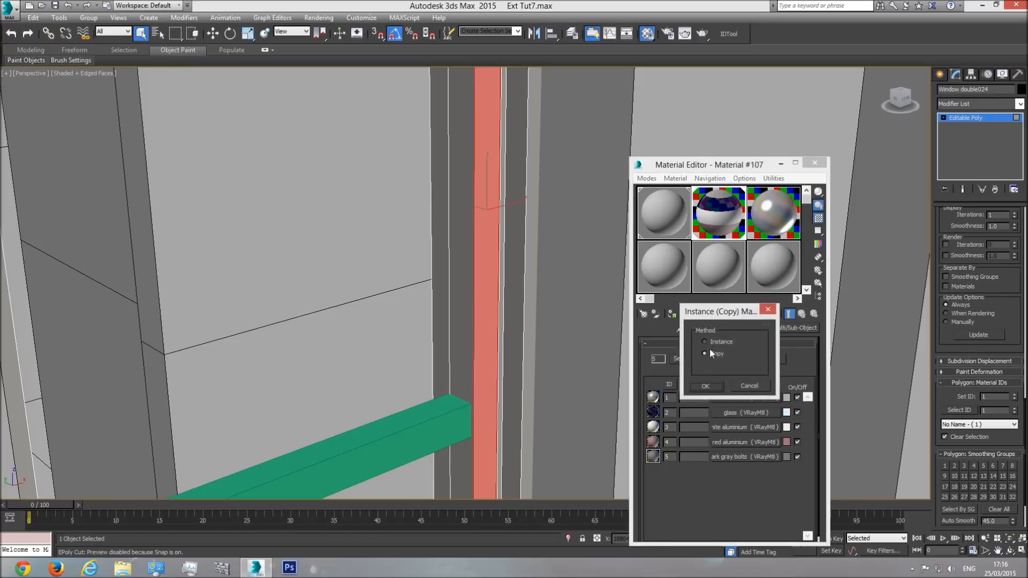
left_click(706, 386)
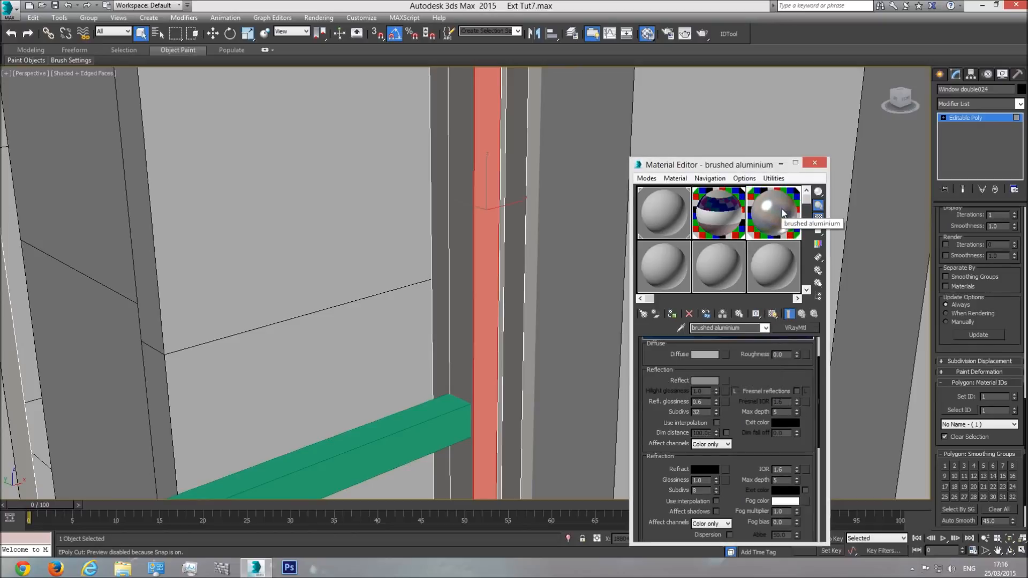
left_click(718, 214)
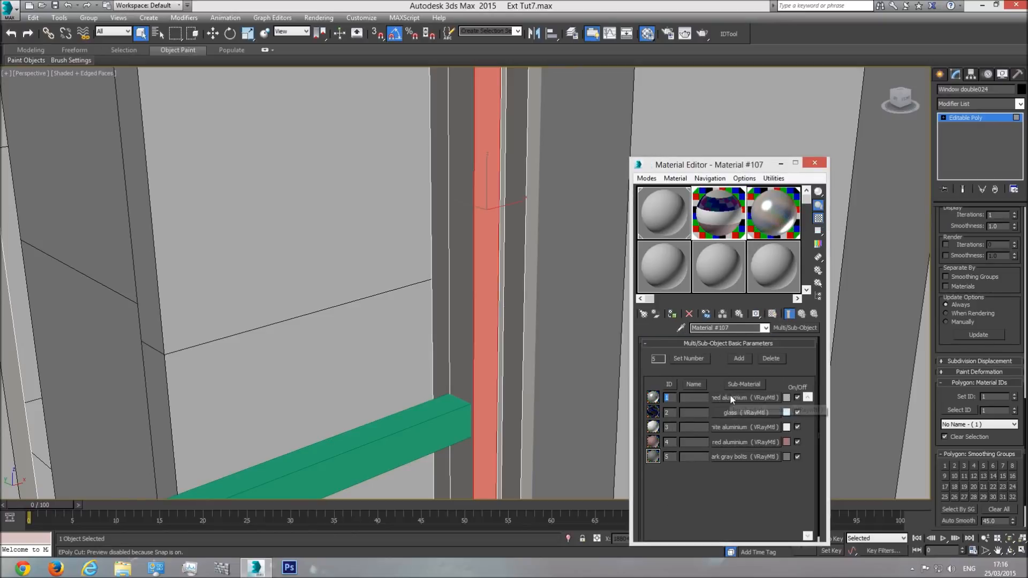
left_click(776, 209)
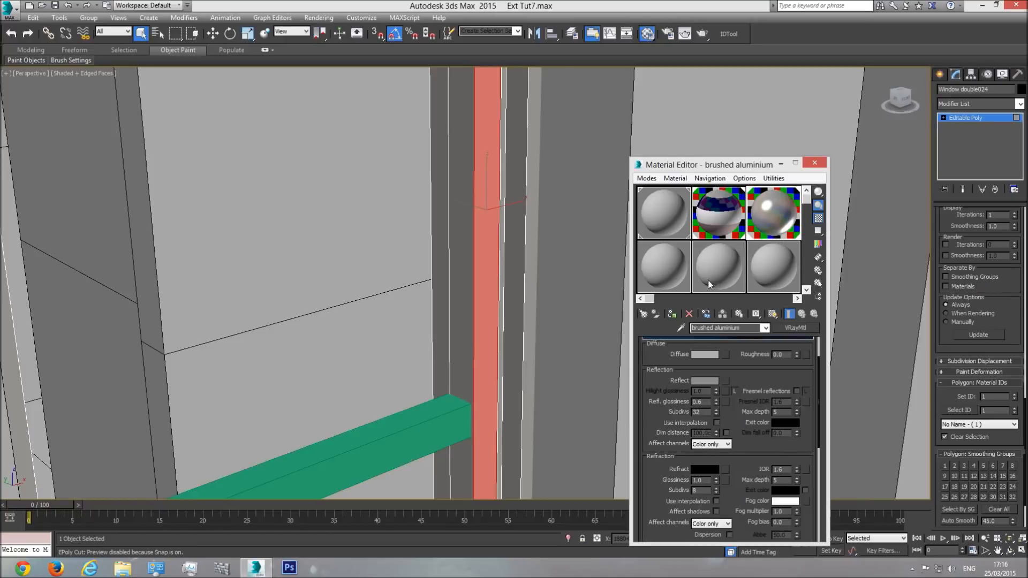
Step: Assign the brushed aluminium material to the horizontal glazing bar of the narrow window
left_click(454, 423)
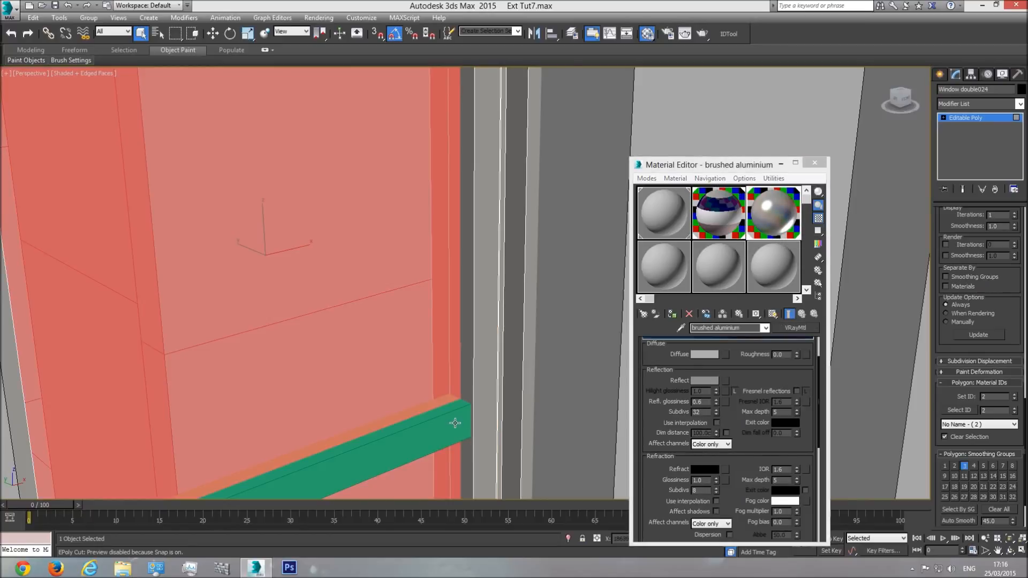
left_click(971, 118)
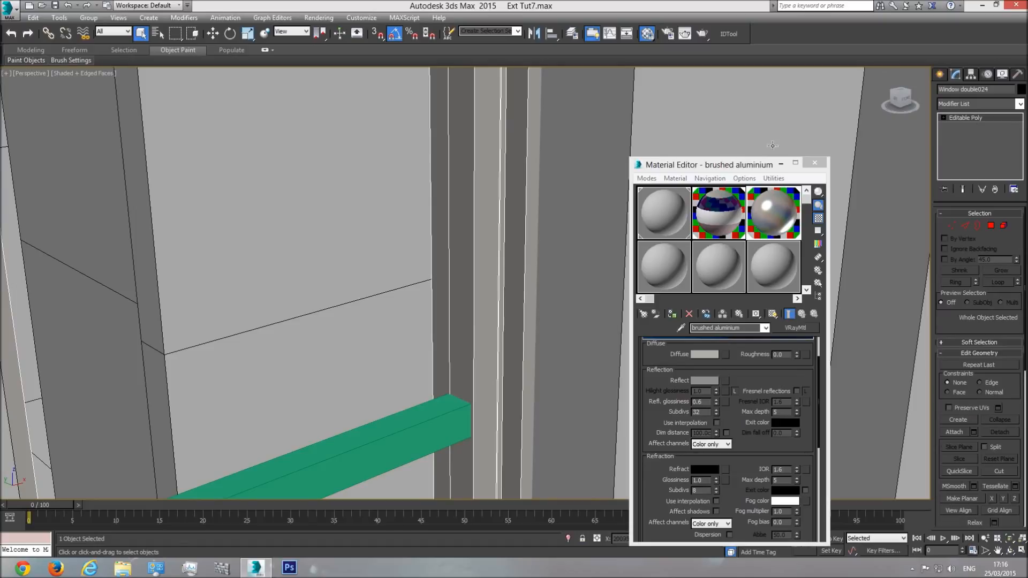
left_click(445, 421)
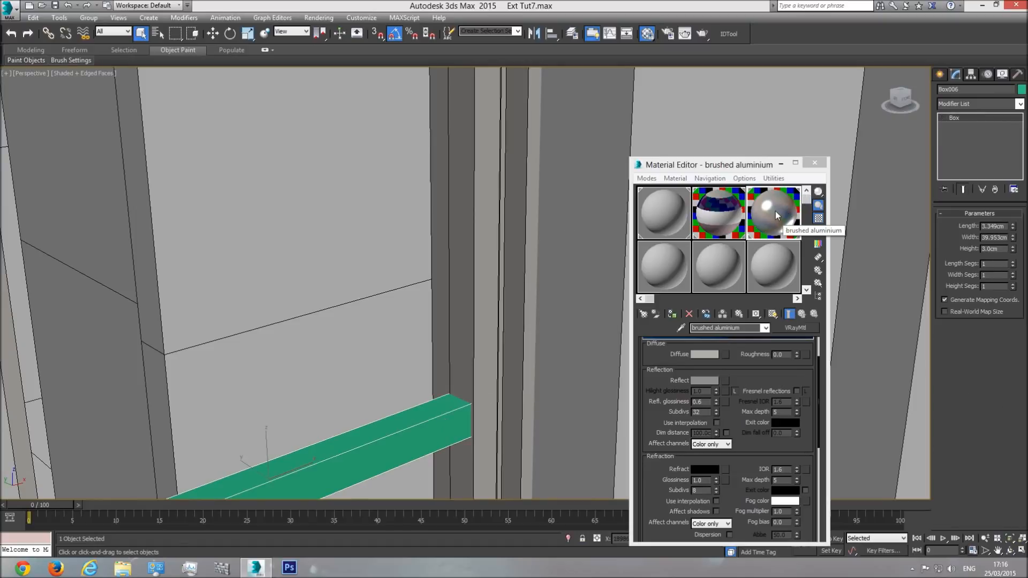
left_click(671, 314)
scroll(516, 366, "down", 4)
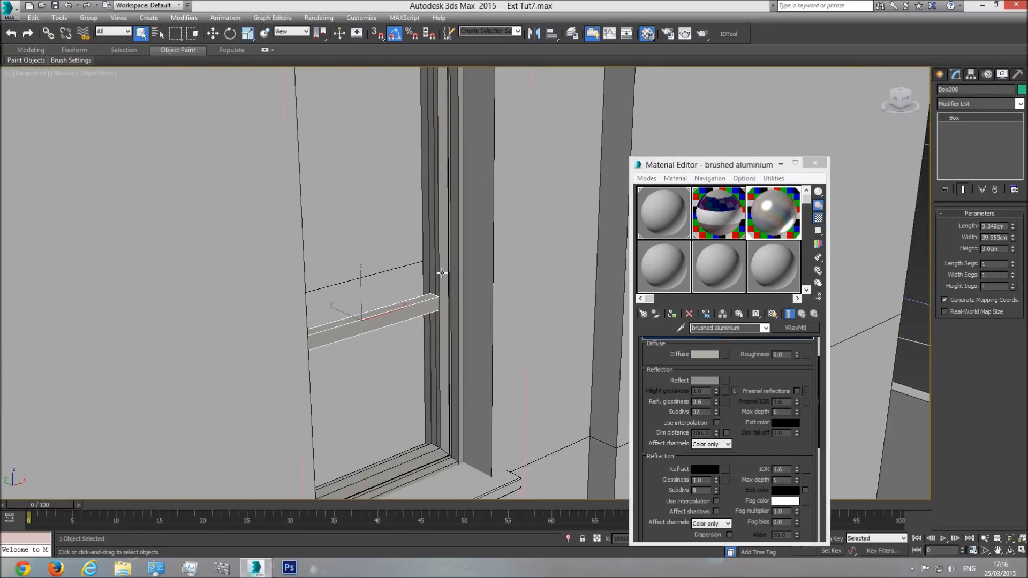
Step: Attach the glazing bar to the narrow window frame using Match Material IDs to Material with Condense Material and IDs enabled
left_click(443, 274)
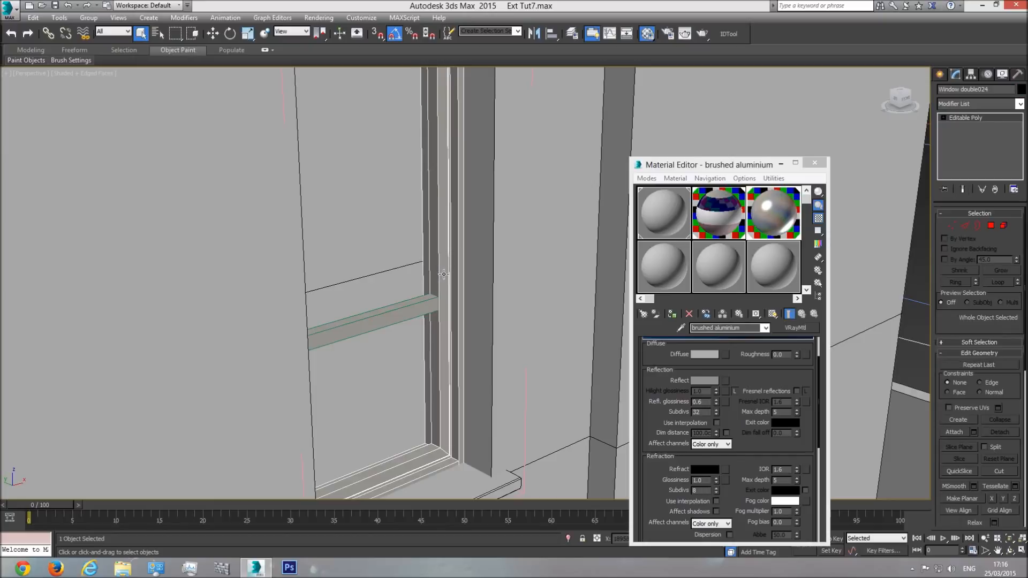
left_click(953, 432)
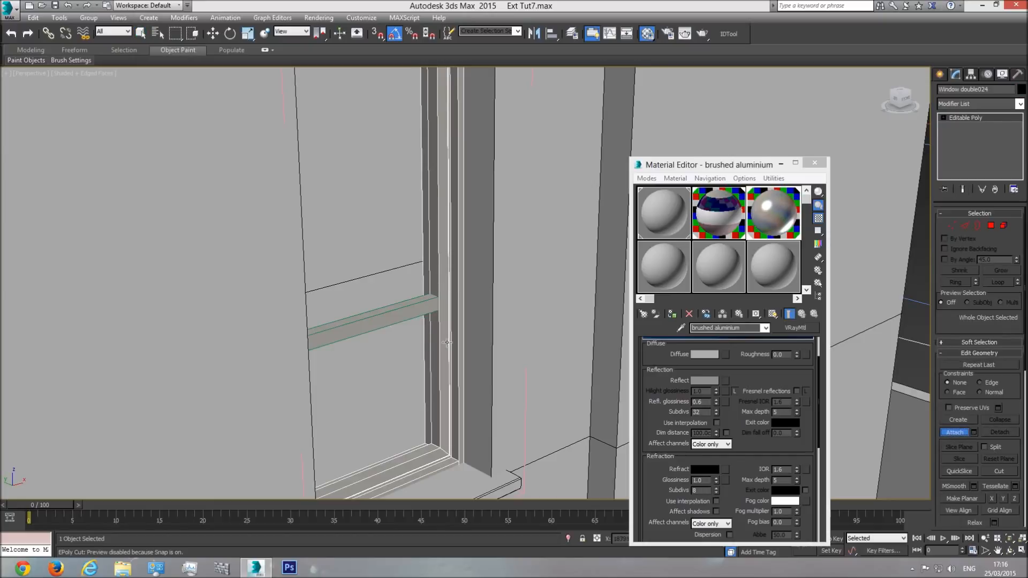
left_click(411, 314)
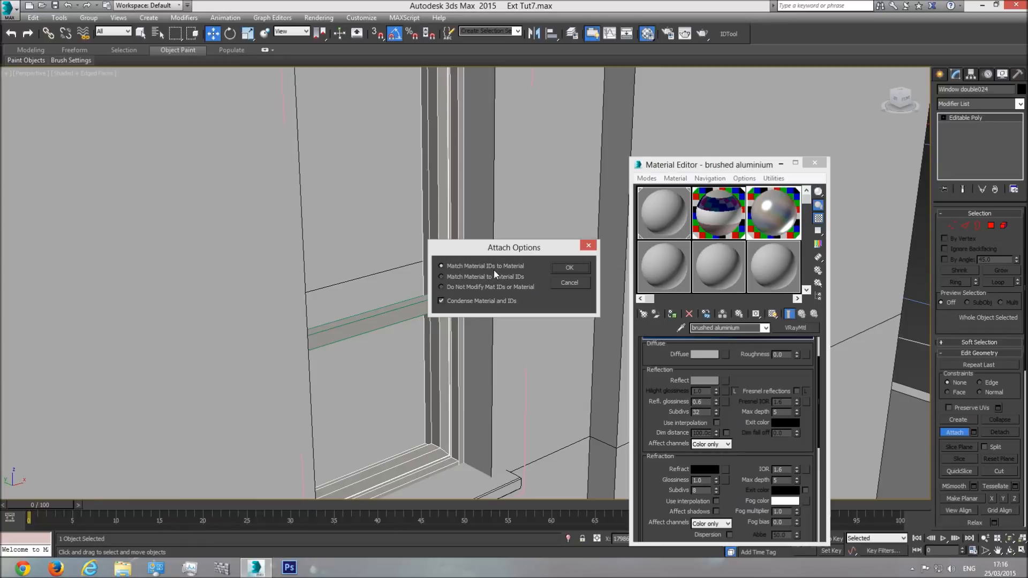
left_click(569, 268)
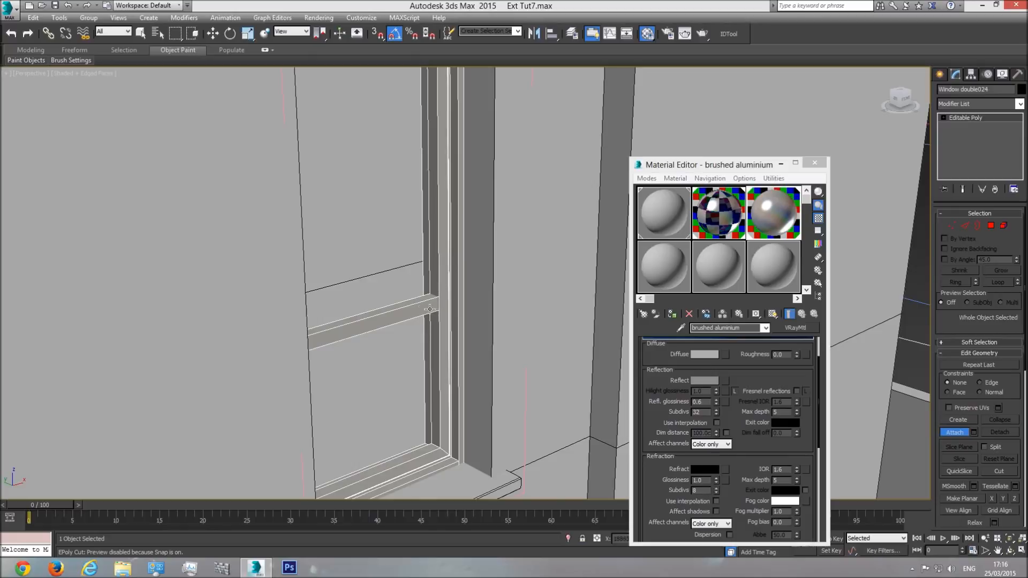
Step: Check the window's multi/sub-object material and the attach options, and leave the Attach command
left_click(724, 213)
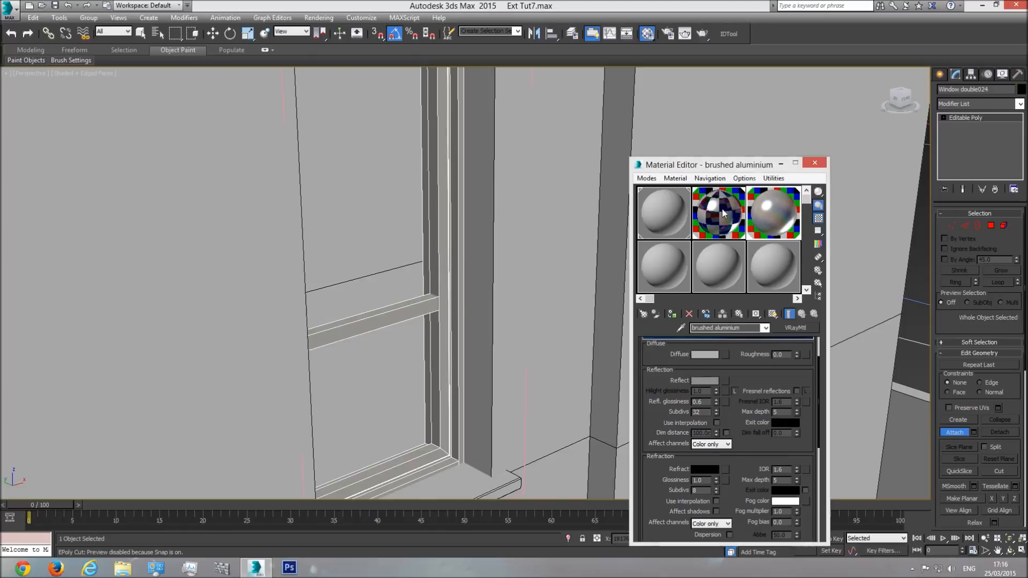
left_click(765, 327)
left_click(746, 338)
left_click(441, 285)
left_click(567, 280)
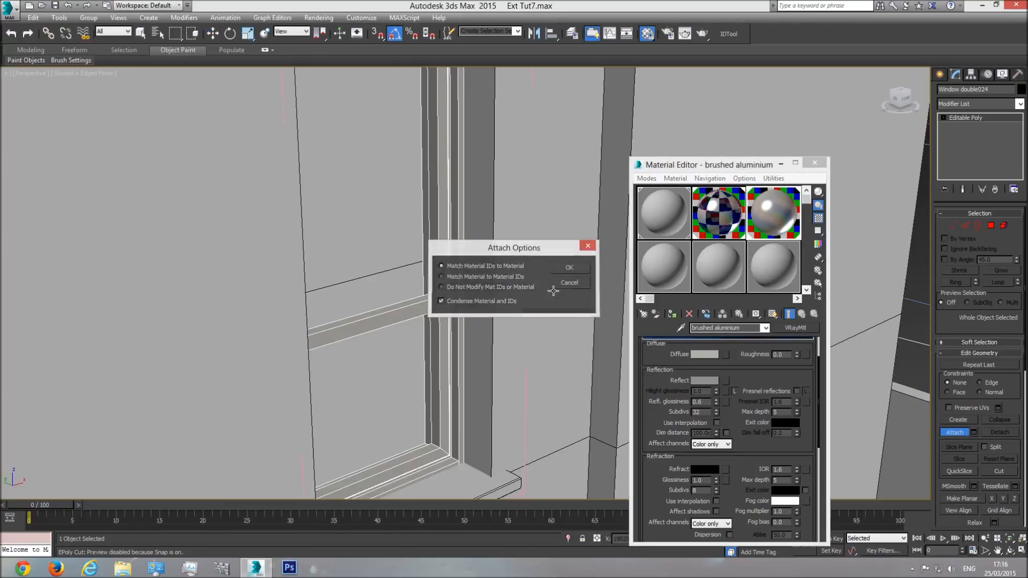
left_click(956, 432)
scroll(619, 243, "down", 4)
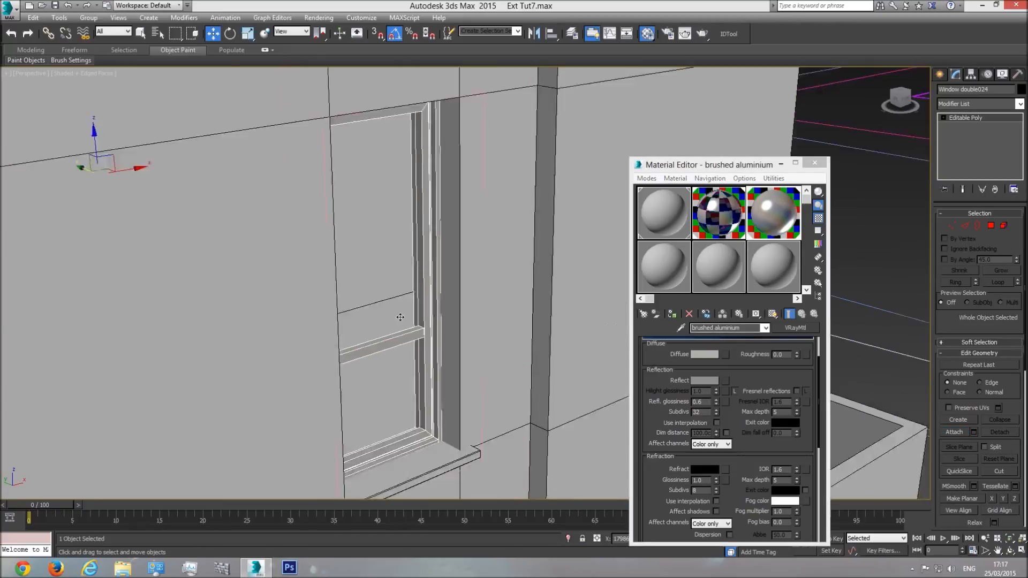
Step: Reselect the narrow window and undo the attachment of the glazing bar
left_click(608, 213)
scroll(395, 327, "up", 3)
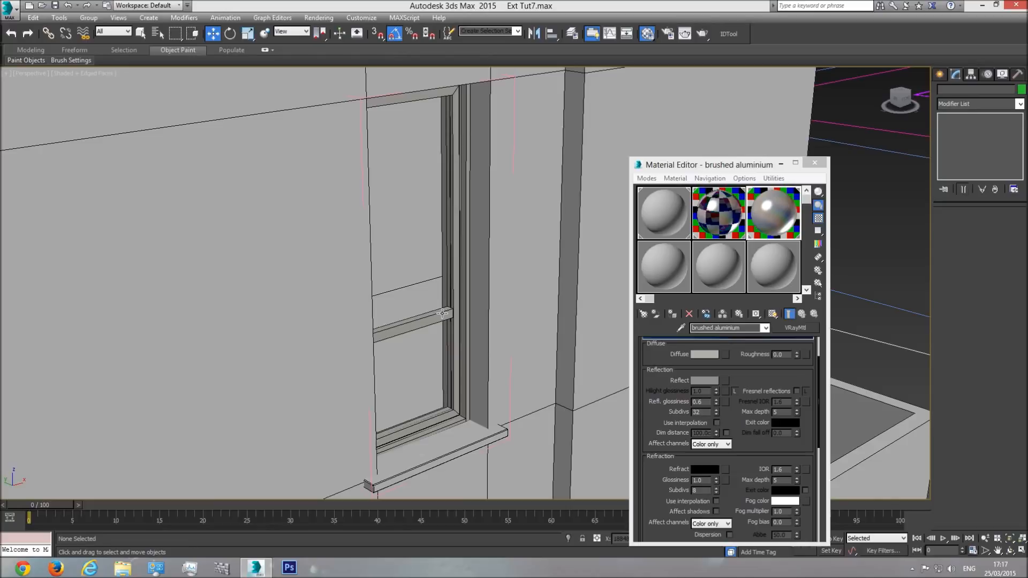
left_click(442, 313)
key("q")
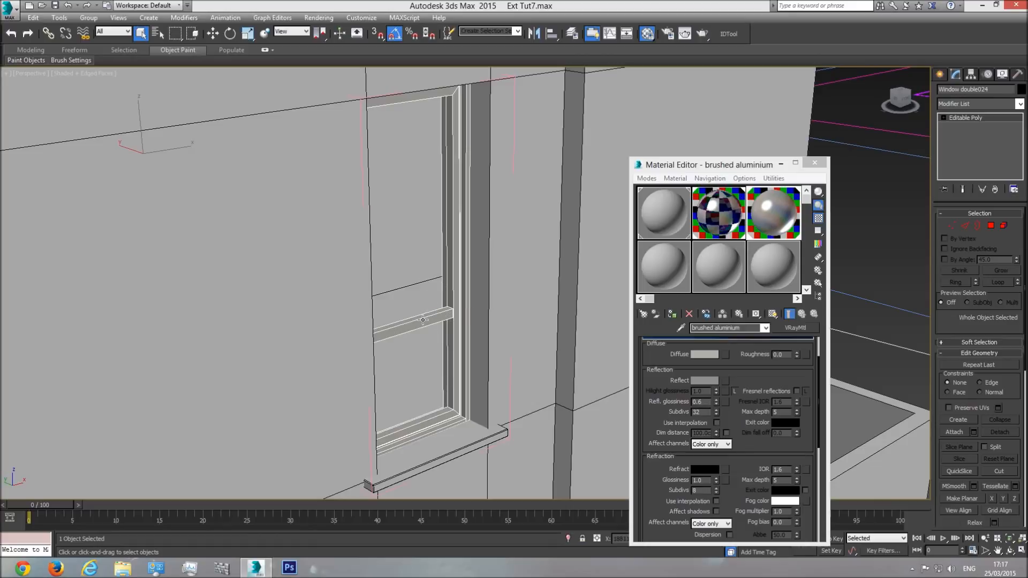
key("ctrl+z")
key("ctrl+z")
key("ctrl+z")
Step: Convert the glazing bar to an editable poly and attach it to the window frame using Match Material IDs to Material
left_click(439, 318)
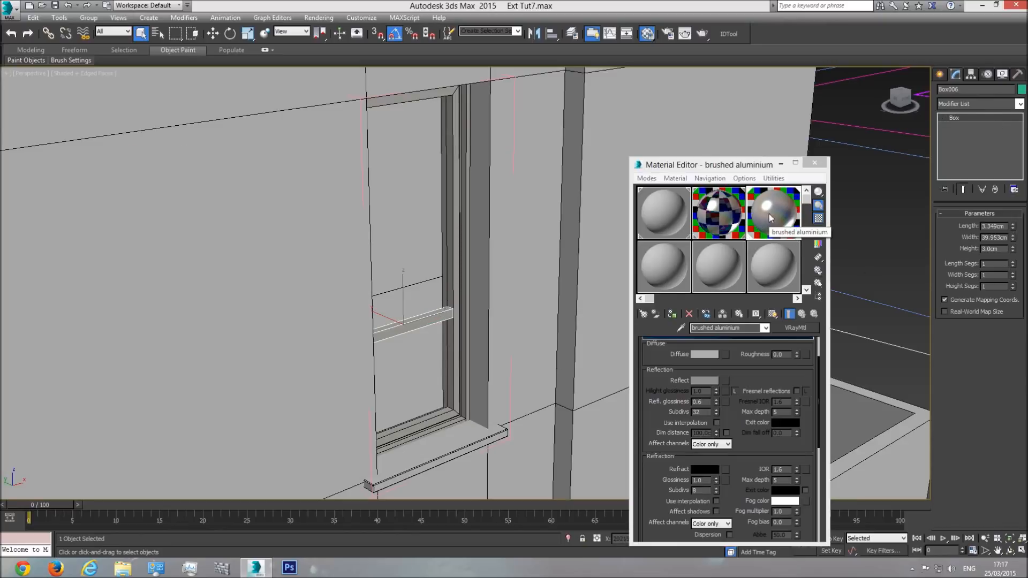
left_click(463, 244)
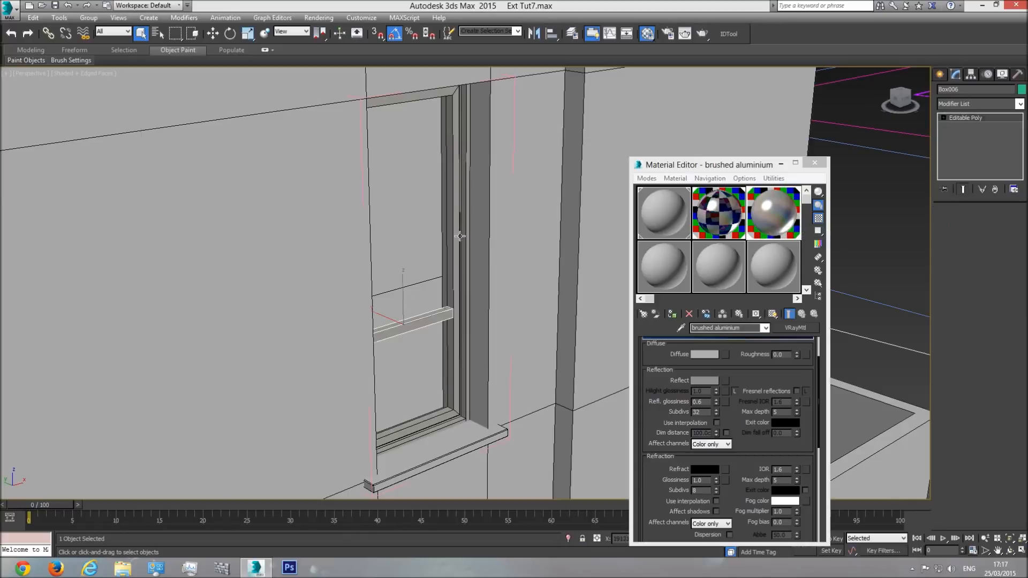
left_click(952, 431)
left_click(434, 318)
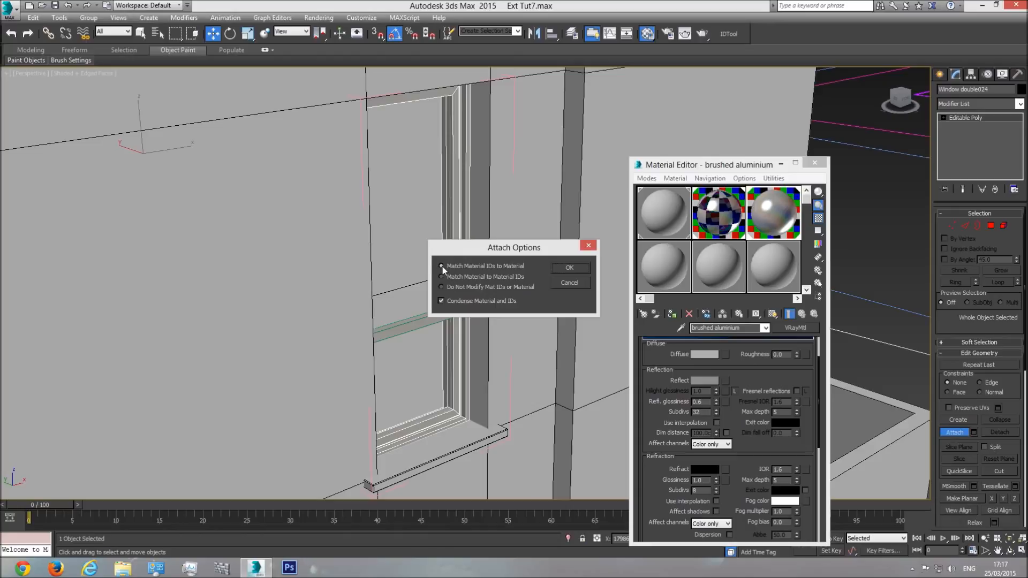
left_click(563, 268)
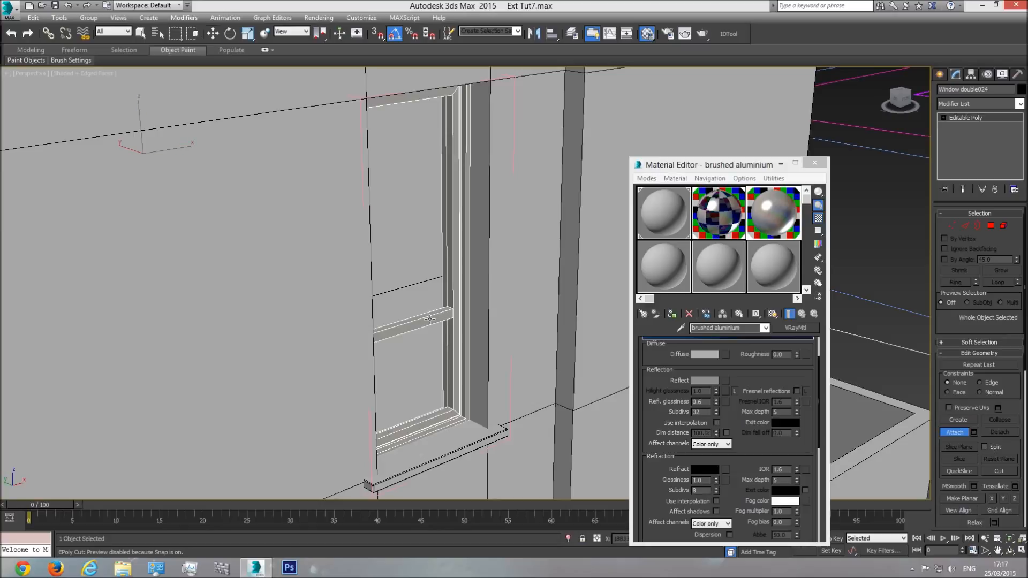
Step: Inspect the narrow window with its attached glazing bar in the front and perspective views
key("w")
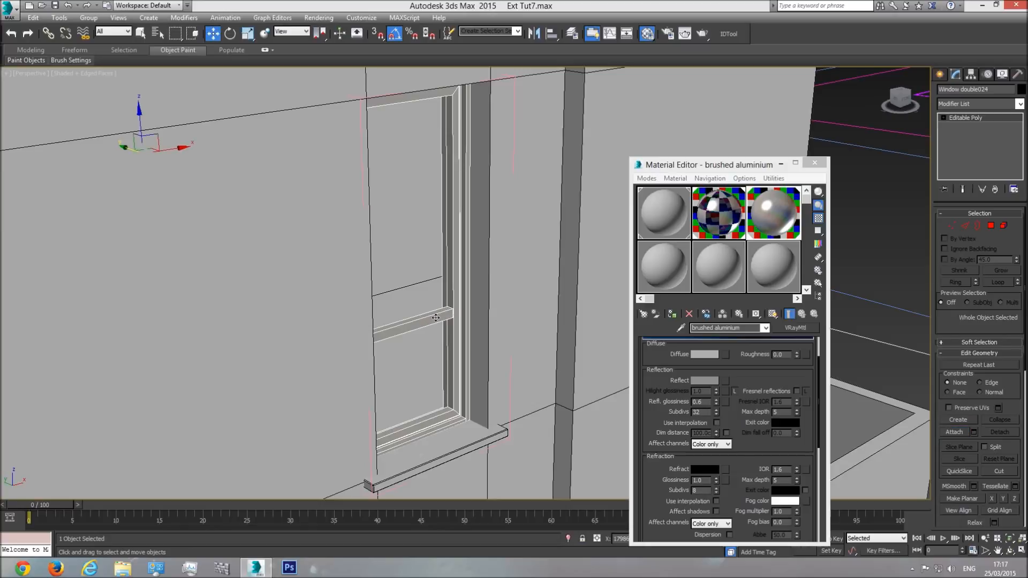
left_click(140, 36)
scroll(420, 318, "down", 5)
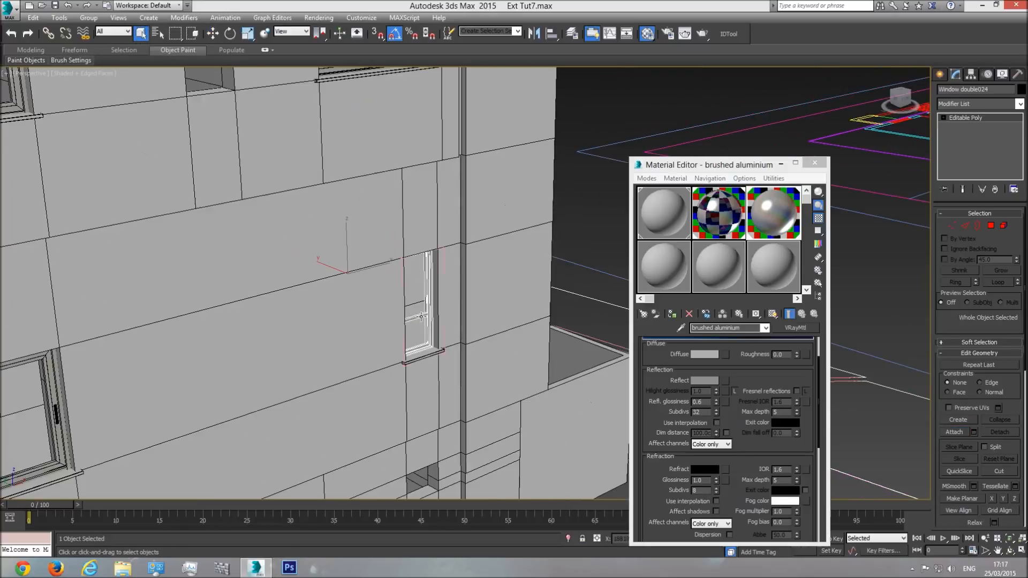
key("f")
scroll(428, 322, "down", 4)
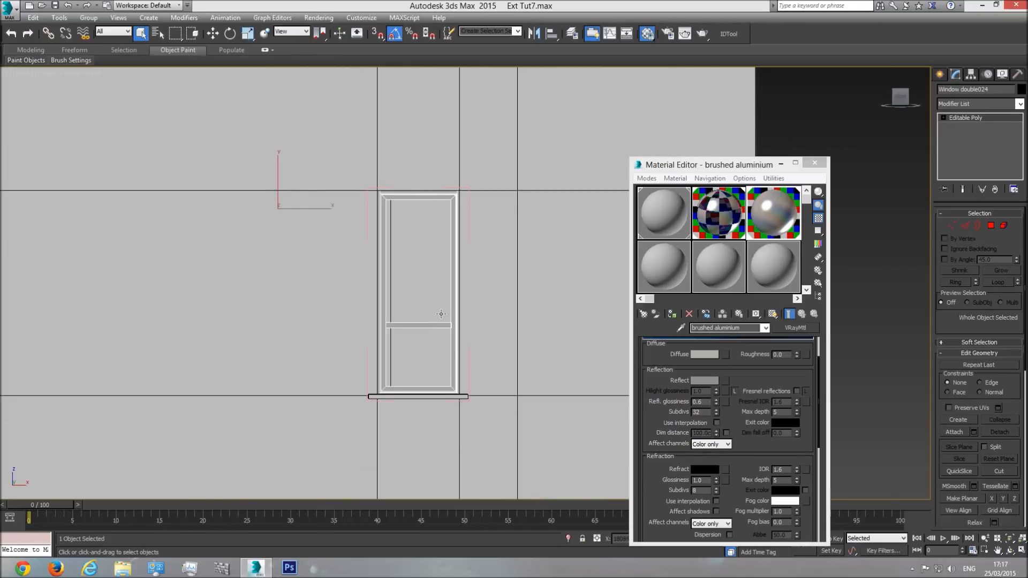
key("p")
left_click(1010, 539)
left_click(1010, 550)
left_click_drag(547, 355, 577, 361)
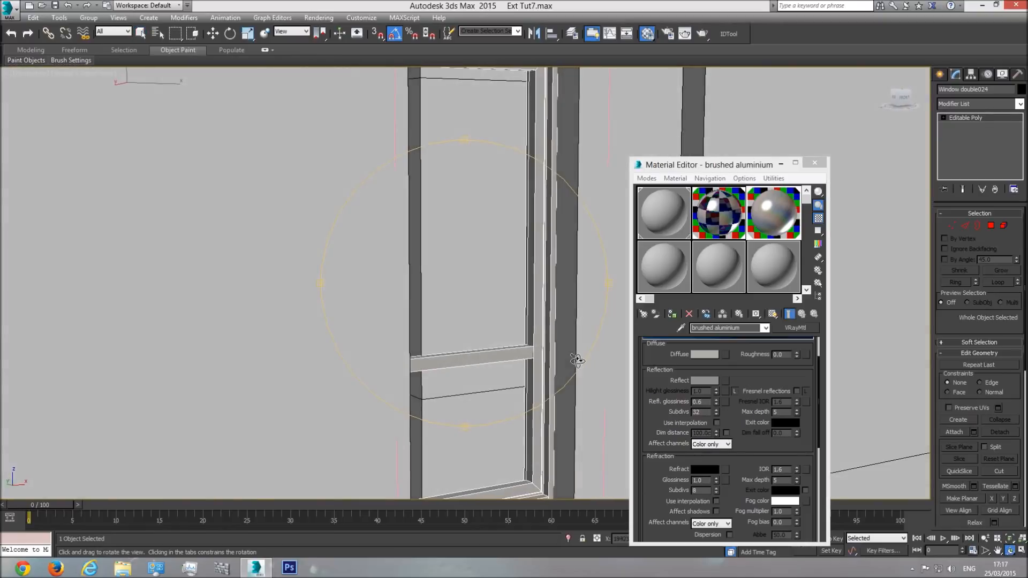
Step: Close the opened narrow window group so frame, glazing bar and sill select as one object
scroll(578, 361, "down", 5)
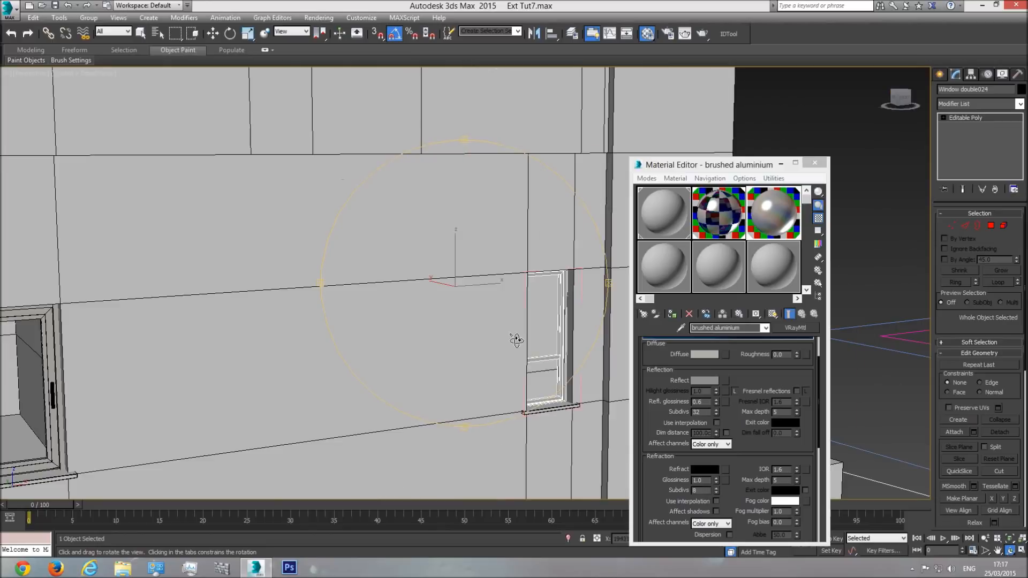
left_click(89, 18)
left_click(105, 73)
left_click_drag(501, 347, 482, 317)
right_click(482, 317)
Step: Compare the elevation drawing and copy the narrow window group once into the empty narrow opening on the upper floor
scroll(516, 315, "down", 6)
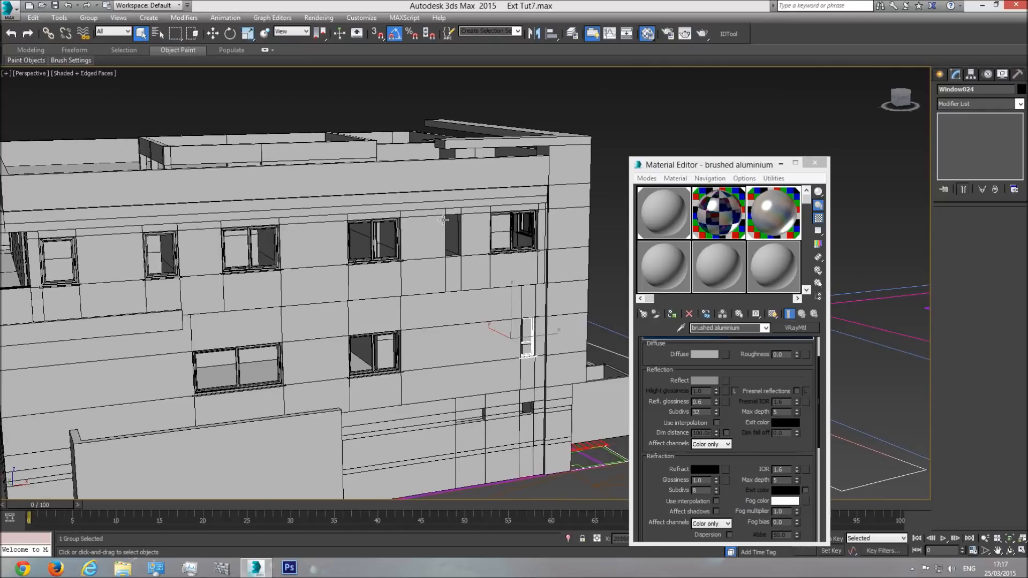
key("t")
scroll(483, 314, "down", 8)
scroll(473, 354, "up", 4)
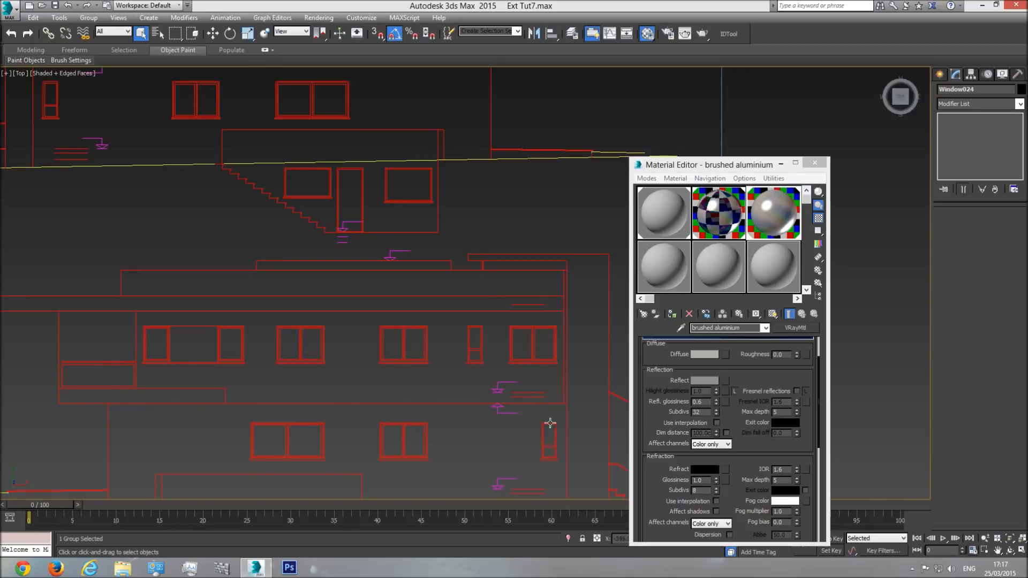
key("f")
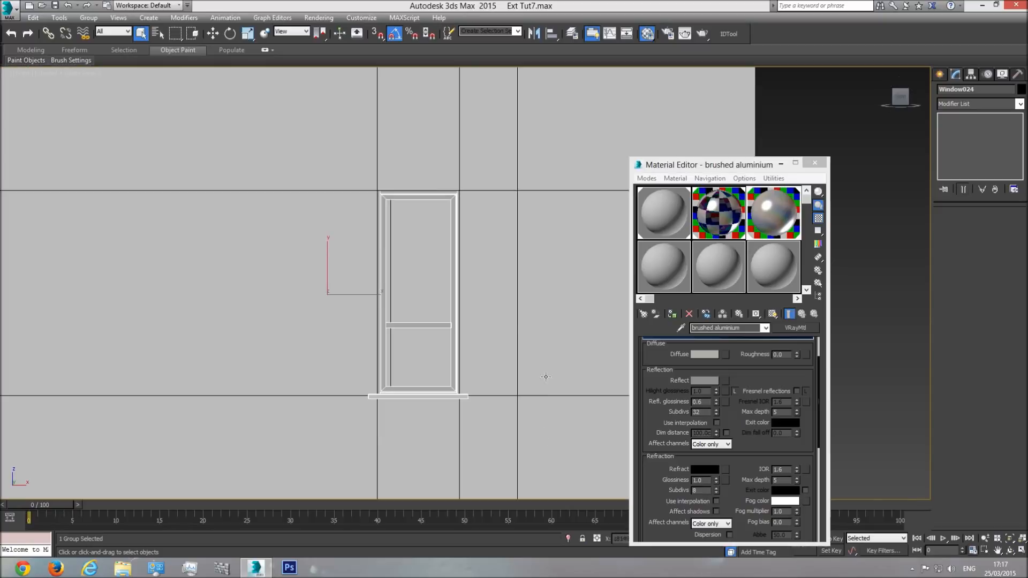
scroll(415, 288, "down", 4)
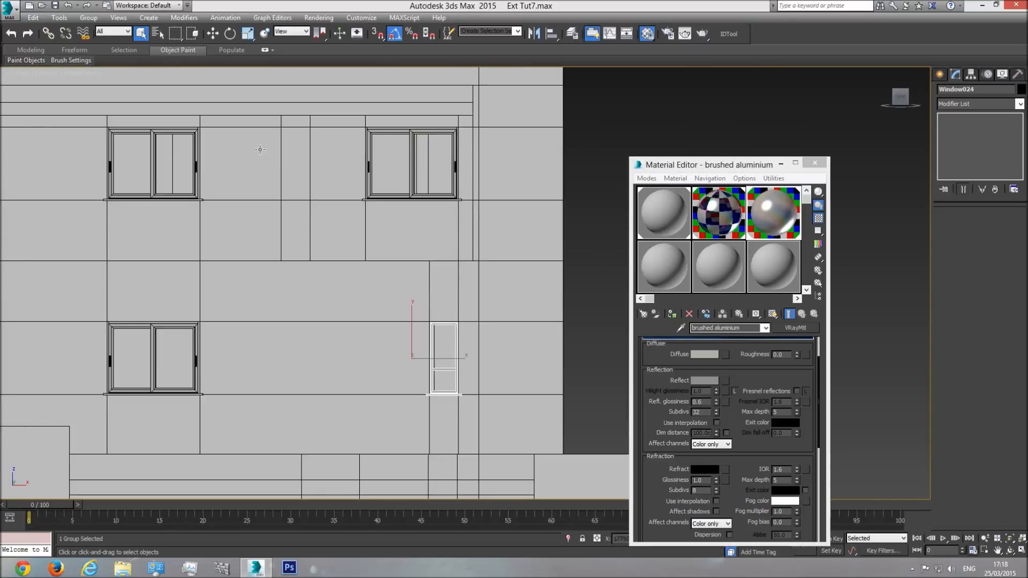
left_click(213, 33)
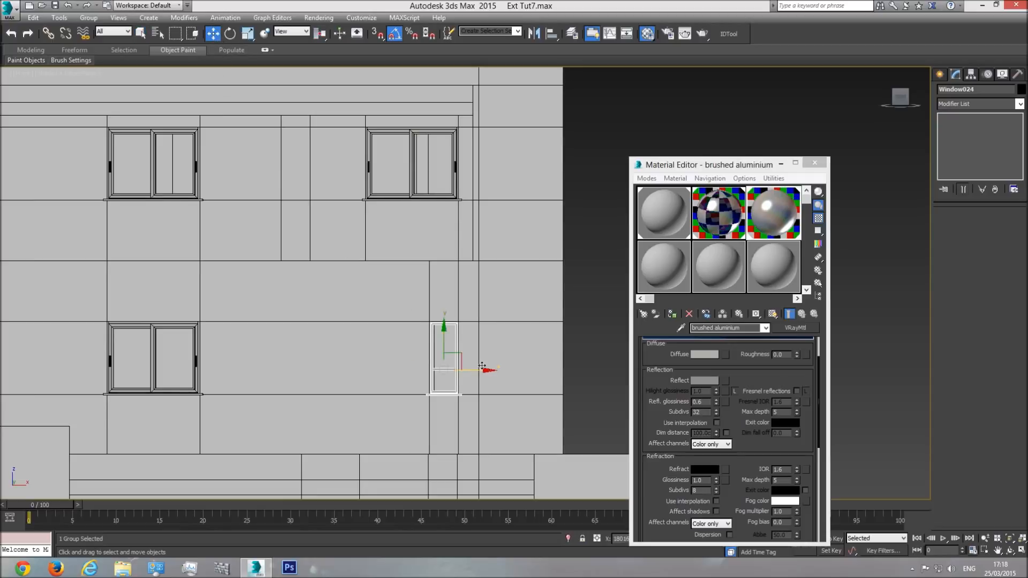
mouse_move(461, 356)
left_mouse_down("shift")
mouse_move(309, 154)
mouse_move(313, 163)
left_mouse_up("shift")
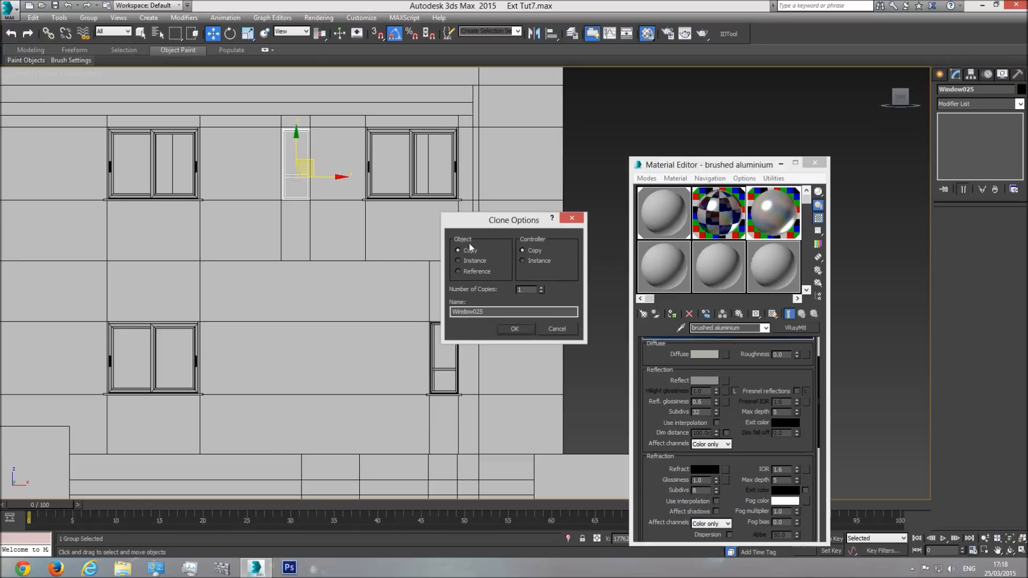
left_click(511, 329)
Step: Align the copied window with the edges of the upper narrow opening in the front view
scroll(347, 368, "up", 8)
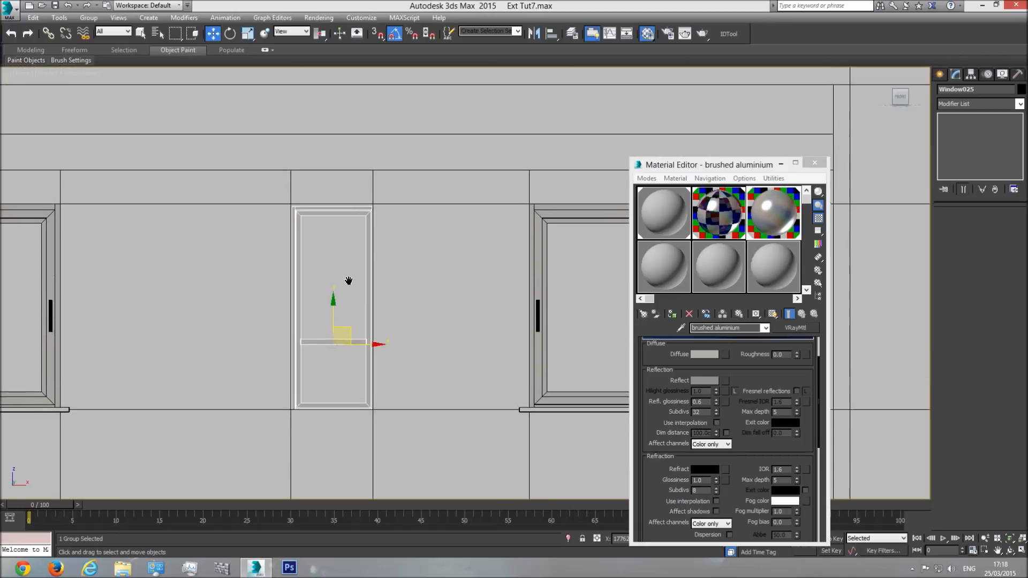
left_click_drag(347, 368, 342, 352)
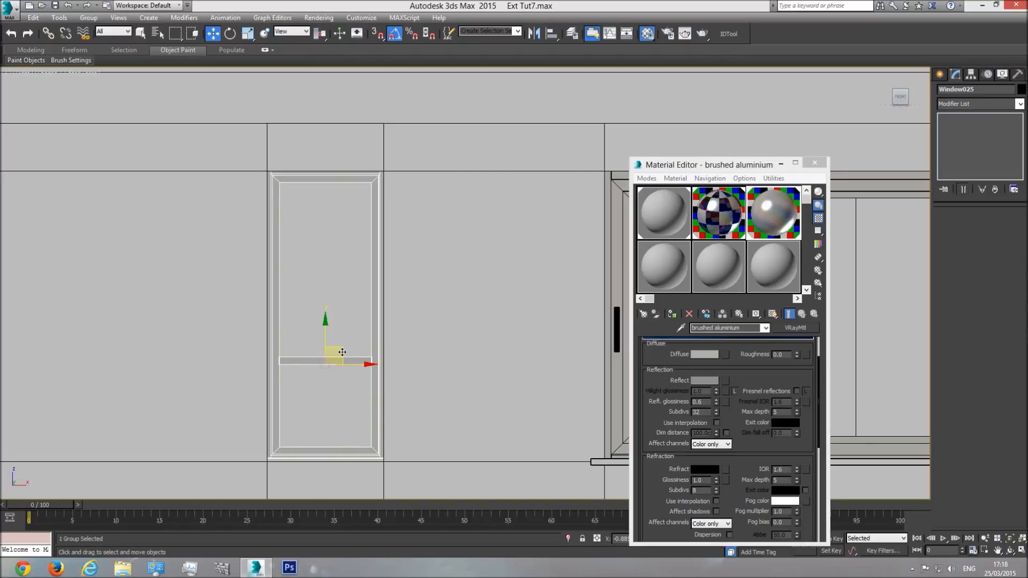
middle_click_drag(360, 414, 374, 384)
Step: Adjust the copied window's depth within the upper-floor wall opening in the perspective view
key("p")
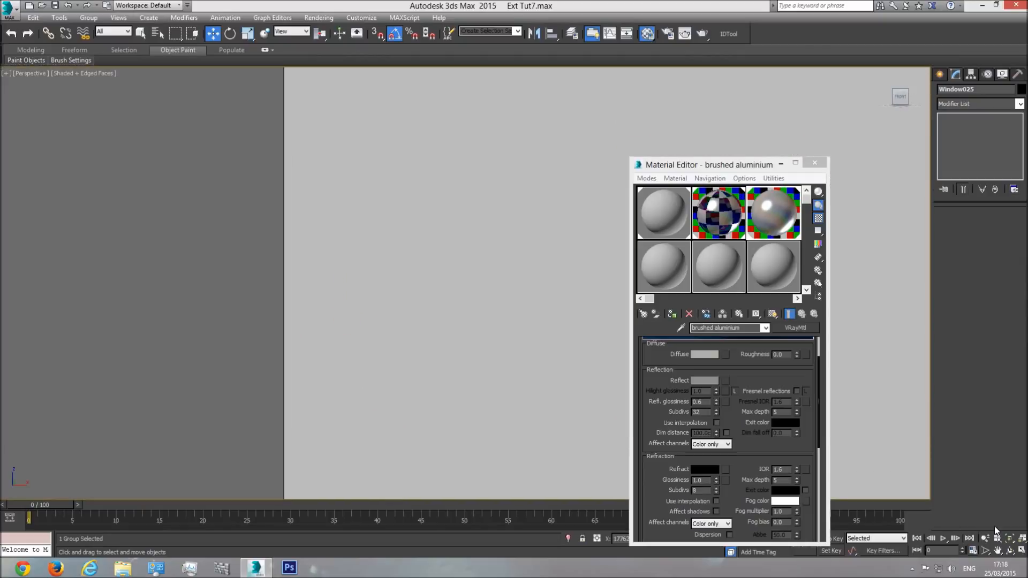
left_click(1009, 549)
left_click_drag(487, 332, 457, 316)
left_click_drag(468, 379, 382, 345)
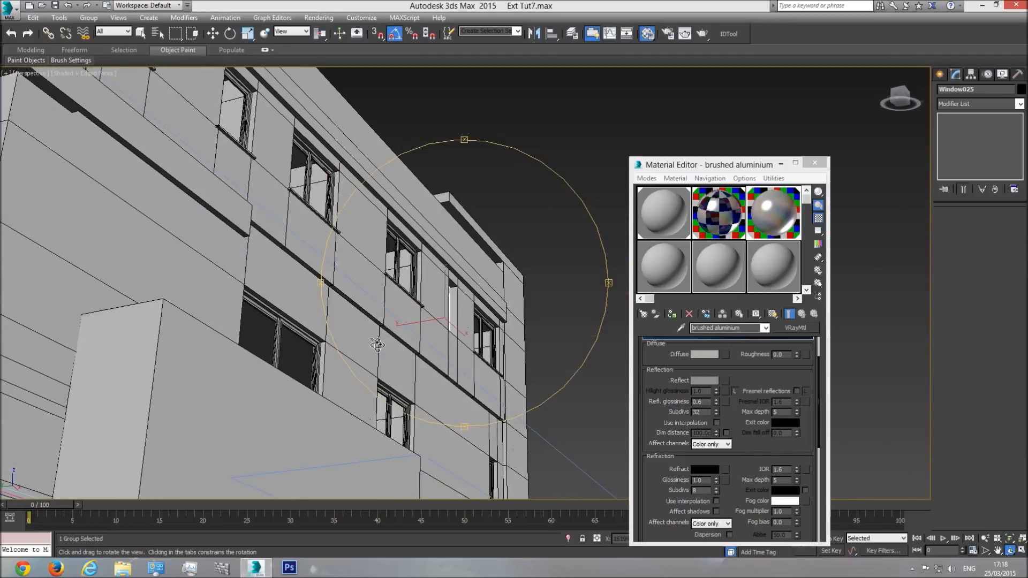
left_click_drag(475, 330, 467, 316)
key("z")
key("w")
left_click_drag(382, 315, 392, 320)
key("z")
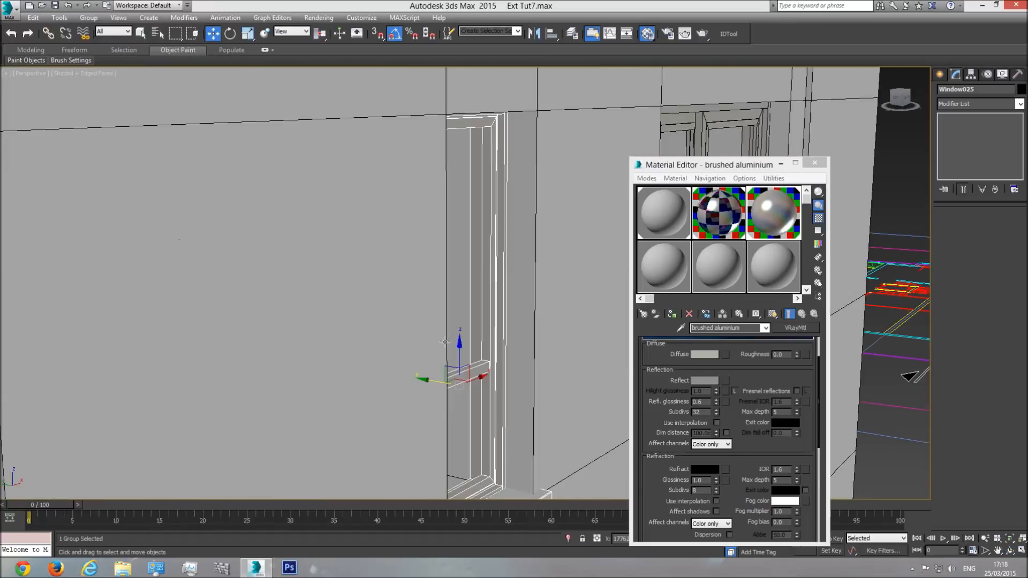
Step: Fine-tune the copied narrow window's depth so its frame and sill sit correctly against the upper-floor wall
left_click(1009, 550)
left_click_drag(511, 322, 604, 316)
middle_click_drag(445, 394, 440, 284)
scroll(430, 352, "up", 3)
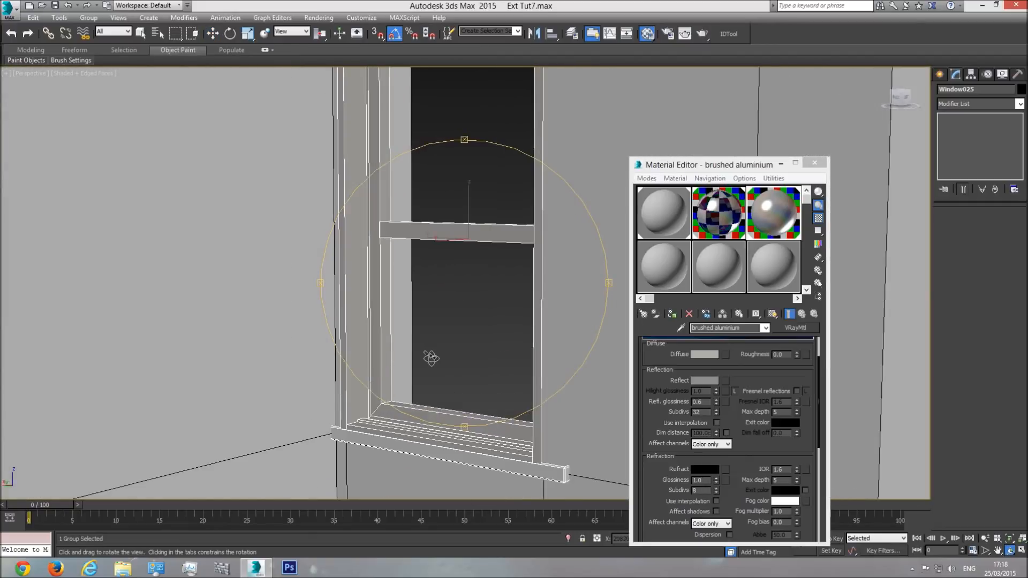
middle_click_drag(490, 327, 459, 328)
scroll(460, 323, "up", 3)
key("w")
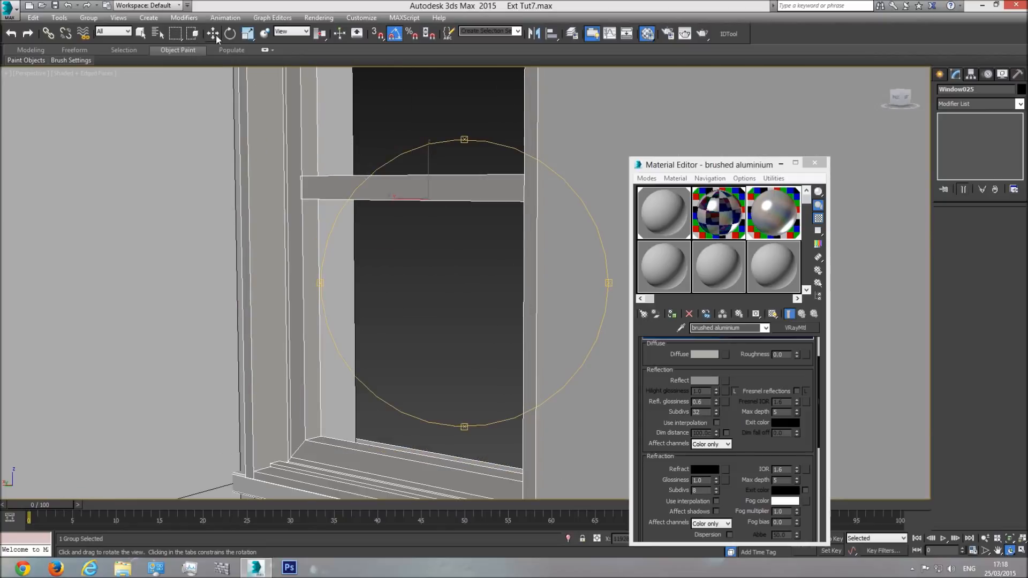
middle_click_drag(423, 236, 318, 247)
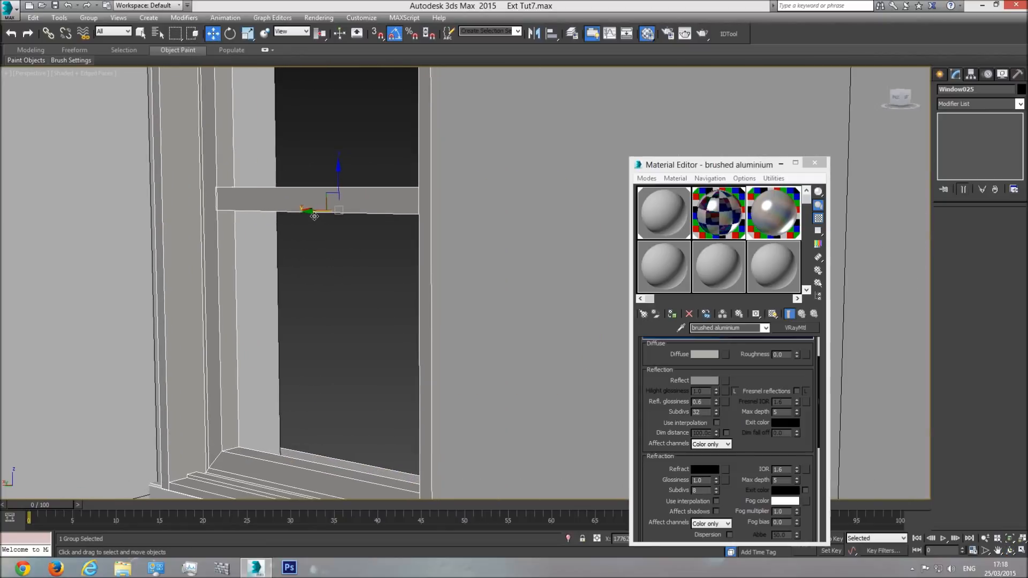
mouse_move(314, 214)
left_mouse_down()
mouse_move(297, 214)
mouse_move(332, 214)
mouse_move(322, 216)
left_mouse_up()
middle_click_drag(421, 464, 415, 376)
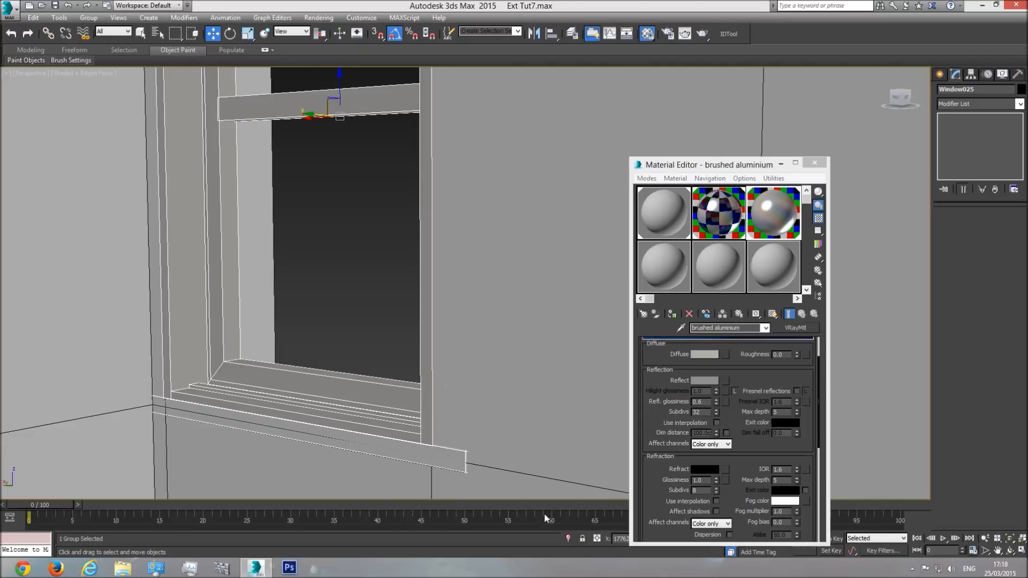
Step: Copy a single window group from the upper floor of the facade to the balcony corner of the building
left_click(1009, 550)
left_click_drag(509, 355, 322, 305)
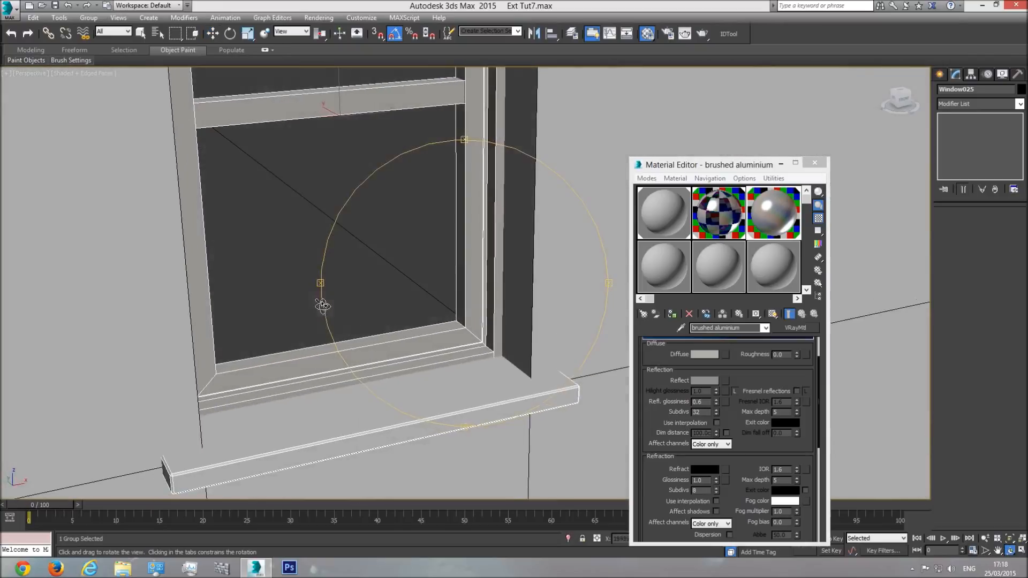
scroll(322, 305, "down", 8)
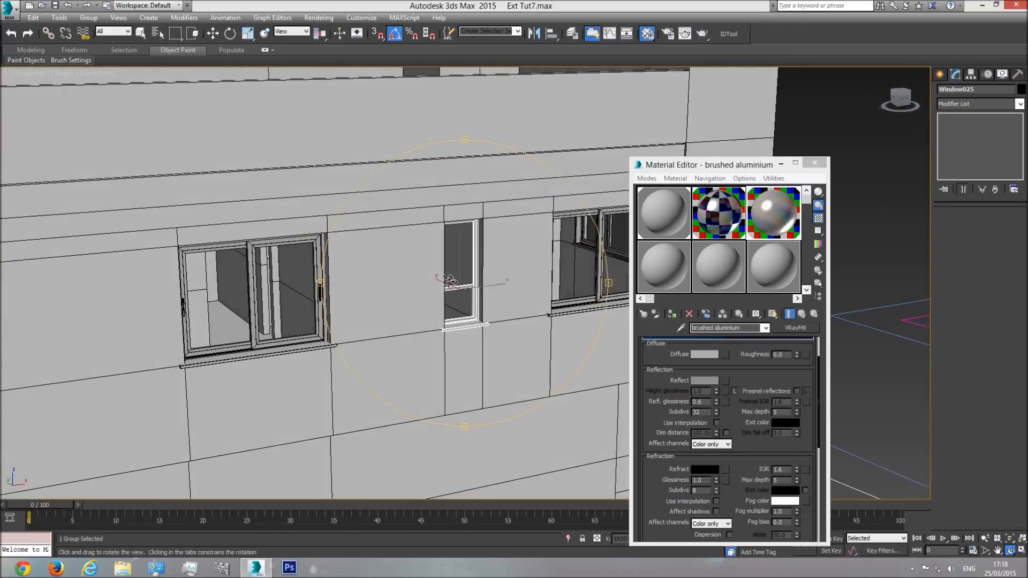
scroll(450, 280, "down", 10)
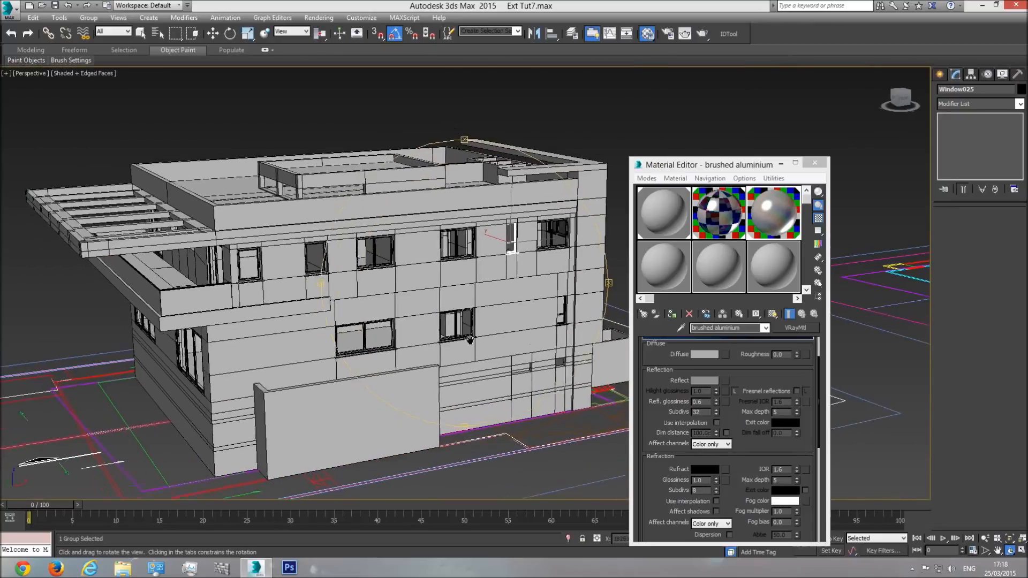
middle_click_drag(469, 339, 473, 342)
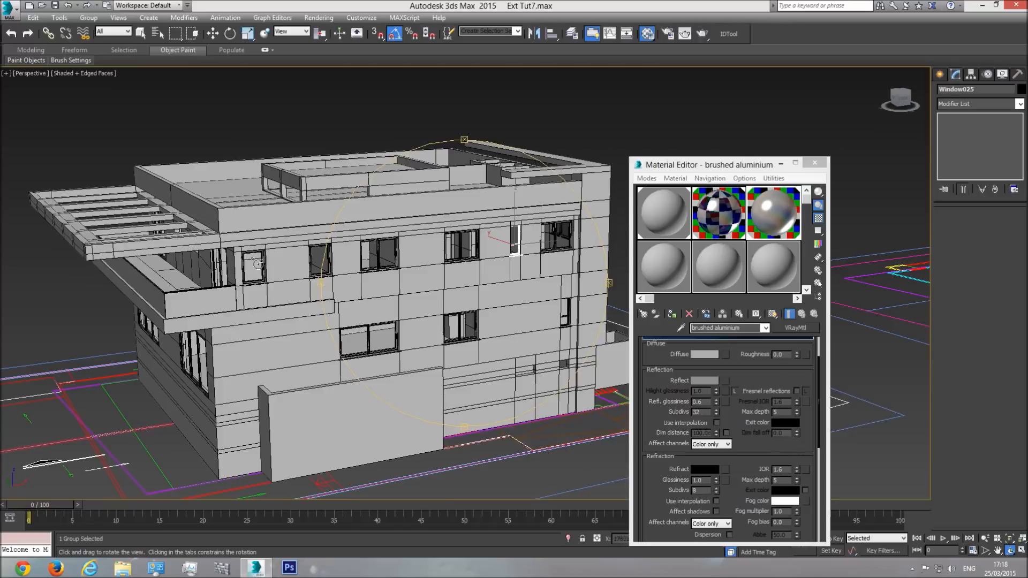
left_click_drag(463, 318, 395, 287)
right_click(394, 285)
left_click(380, 263)
left_click_drag(411, 266, 287, 285, "shift")
left_click(511, 329)
Step: Rotate the copied window a quarter turn about the vertical axis to face the balcony side, and show the left view
left_click(230, 33)
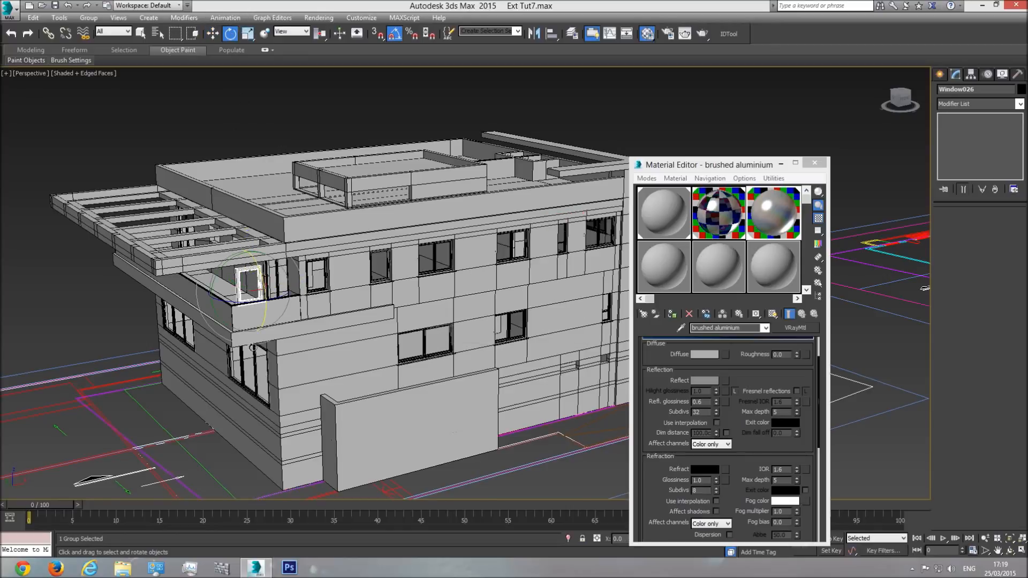
left_click_drag(248, 304, 201, 309)
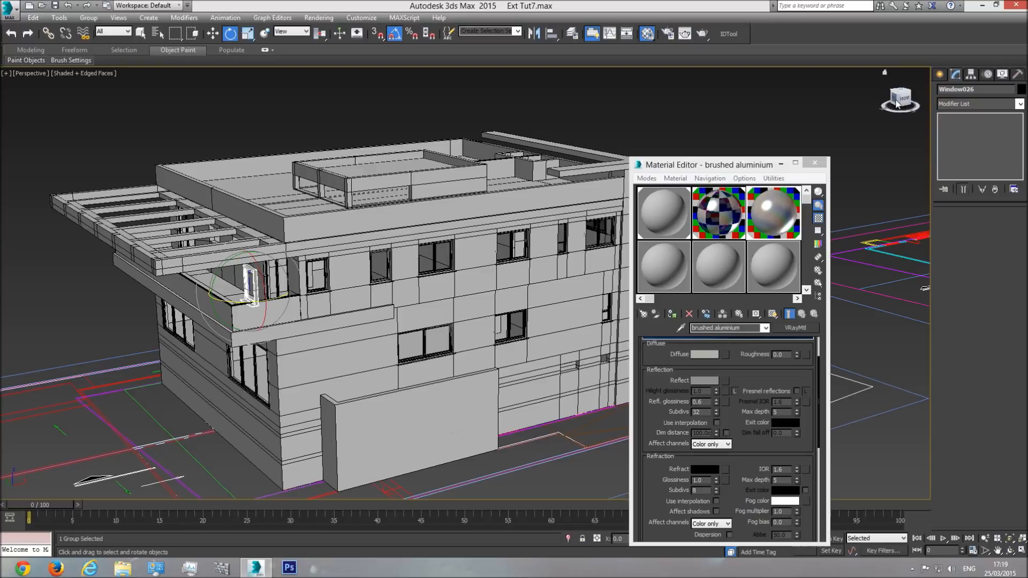
left_click(896, 103)
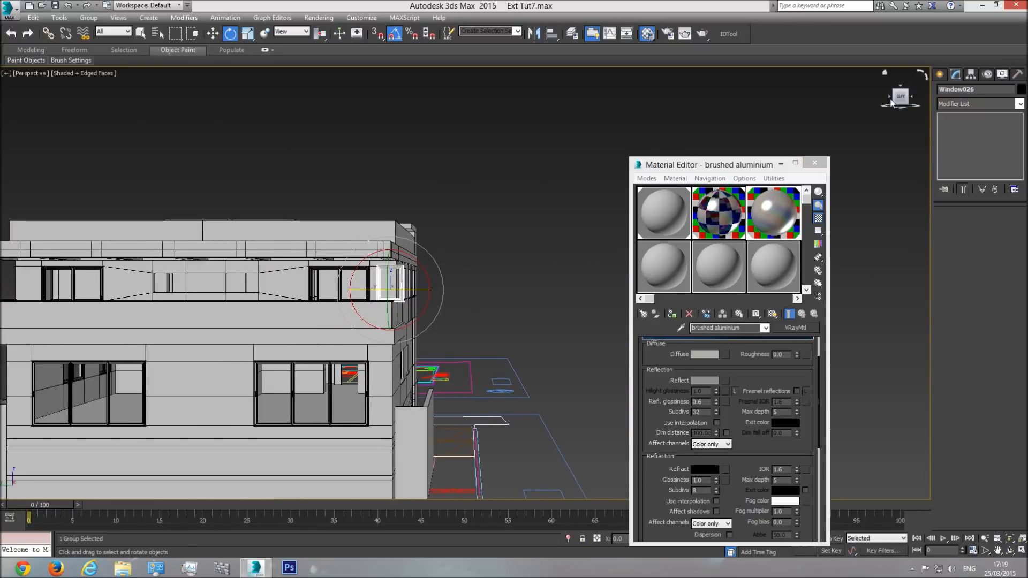
middle_click_drag(245, 289, 353, 311)
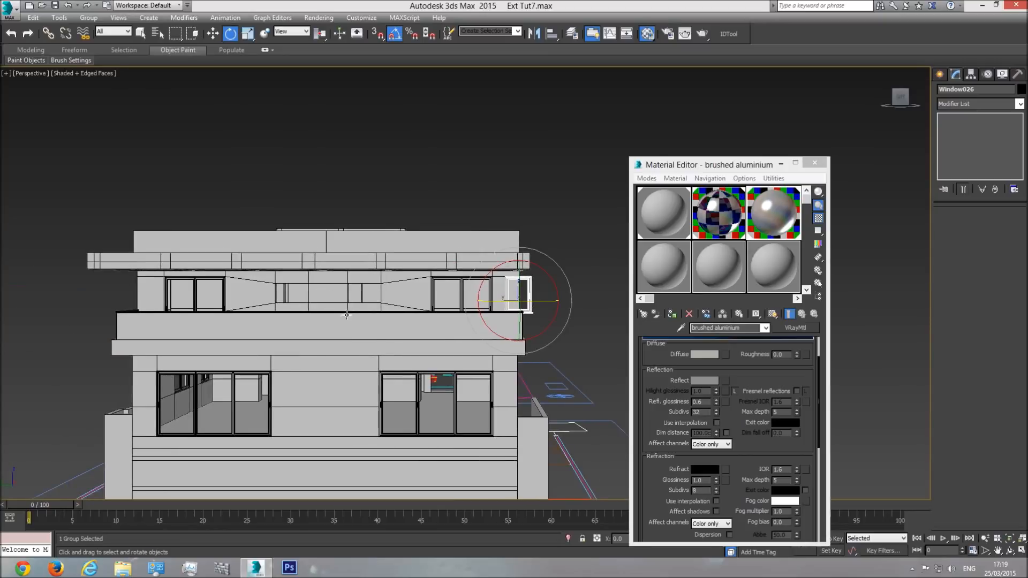
key("l")
scroll(482, 283, "up", 3)
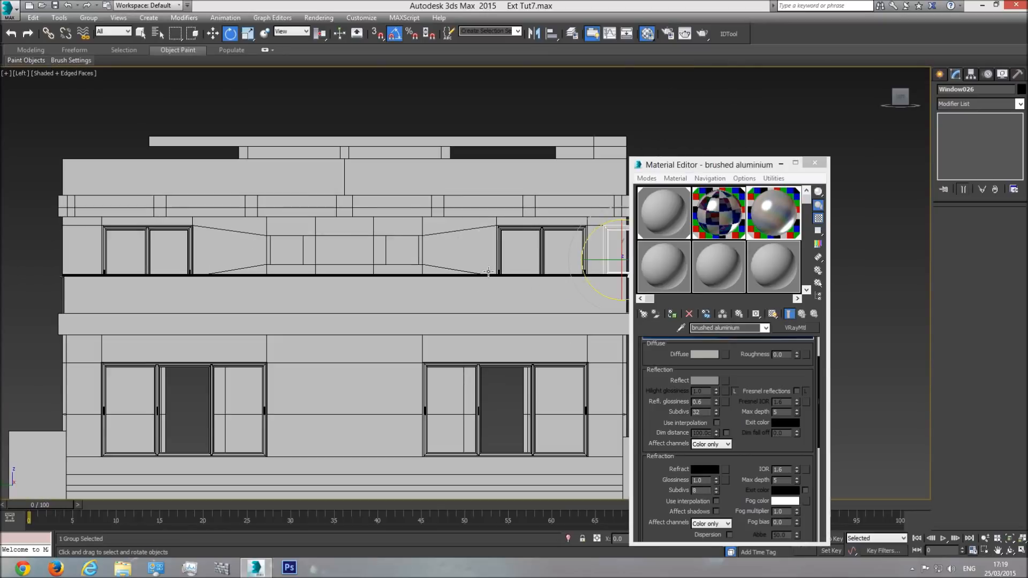
Step: Set the left view to Realistic shading and move the window copy sideways to the small opening in the recessed balcony wall
left_click(51, 72)
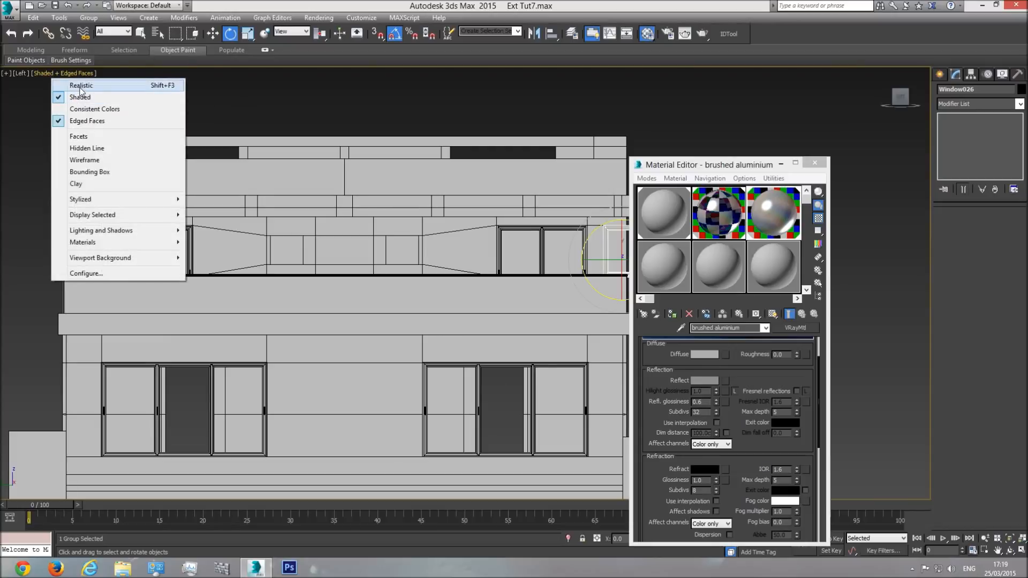
left_click(79, 83)
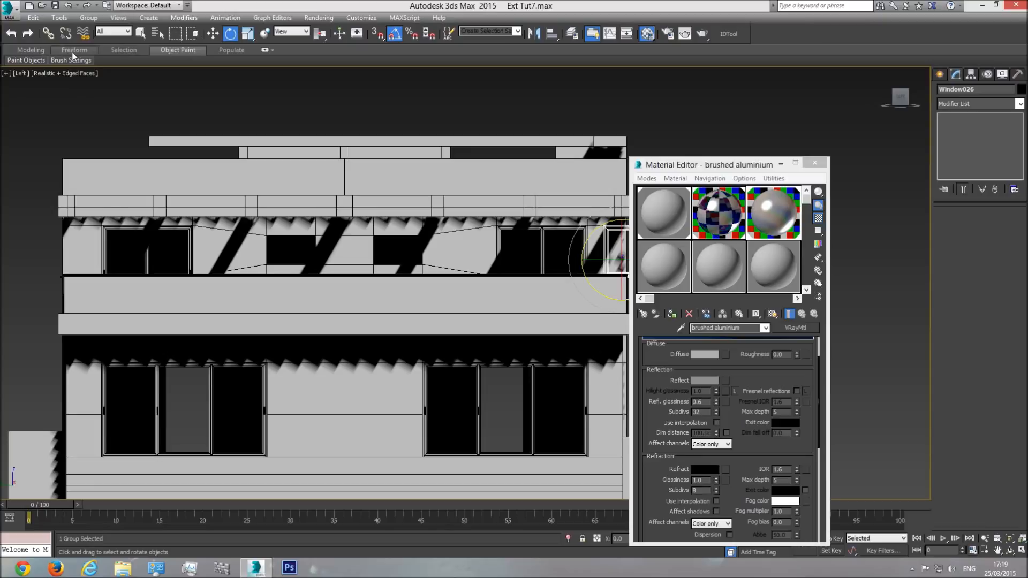
key("w")
middle_click_drag(590, 230, 448, 244)
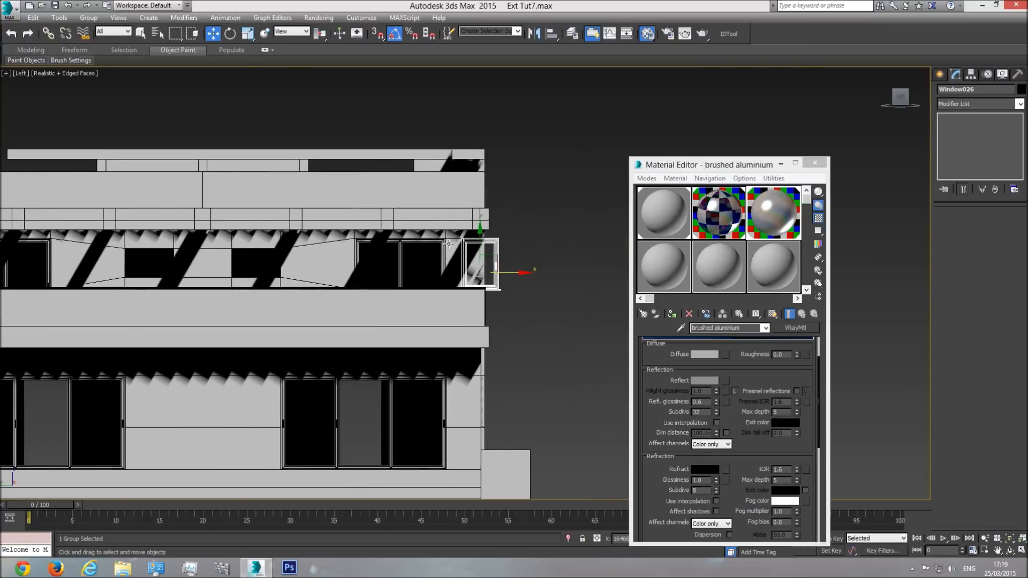
left_click_drag(510, 272, 249, 272)
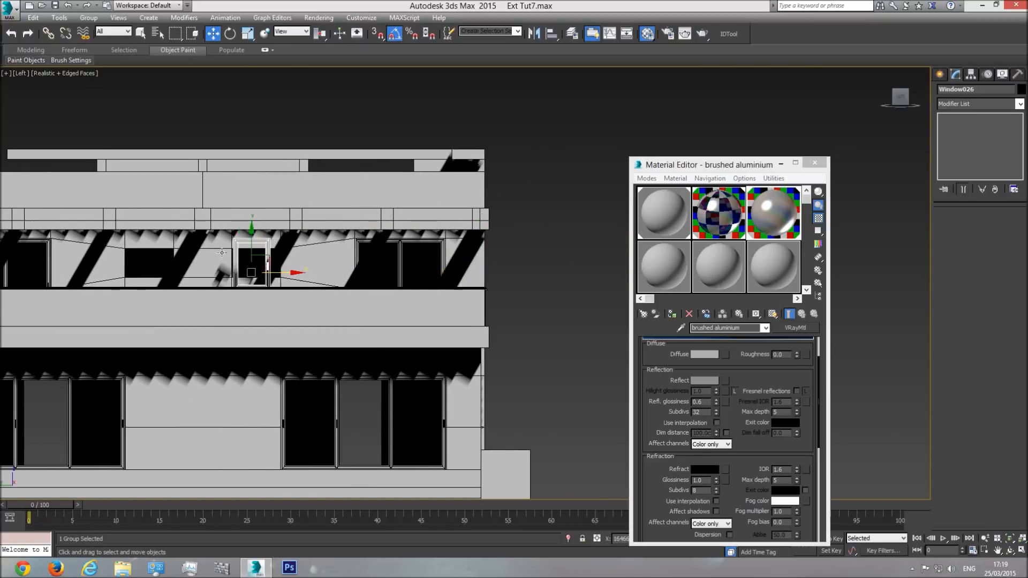
Step: Align the window copy's side and sill with the lower corner of the small opening in the left view
scroll(246, 269, "up", 5)
left_click_drag(365, 332, 356, 285)
key("F3")
middle_click_drag(296, 356, 320, 352)
scroll(321, 352, "up", 4)
key("F3")
middle_click_drag(416, 319, 353, 323)
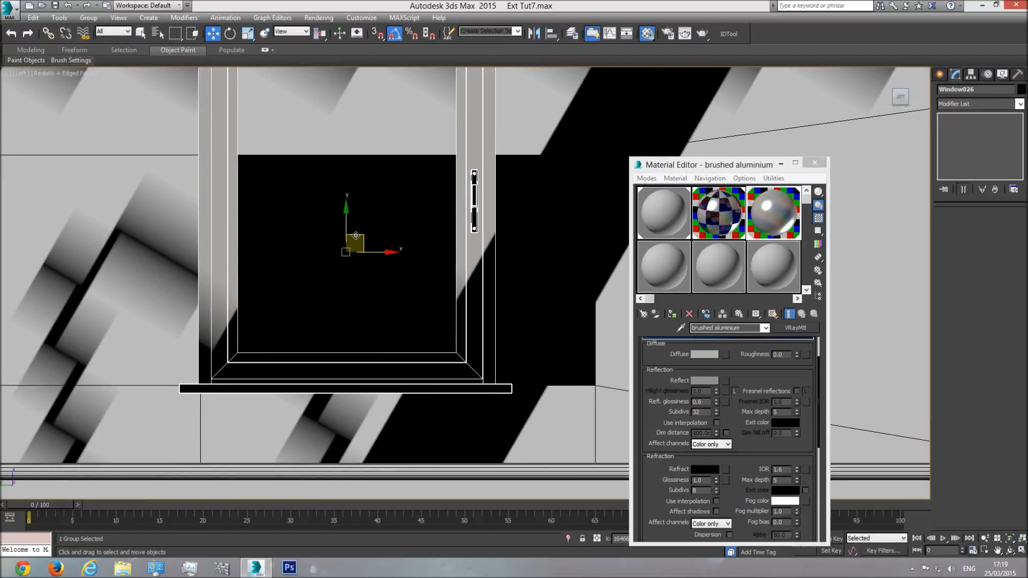
left_click_drag(348, 221, 350, 220)
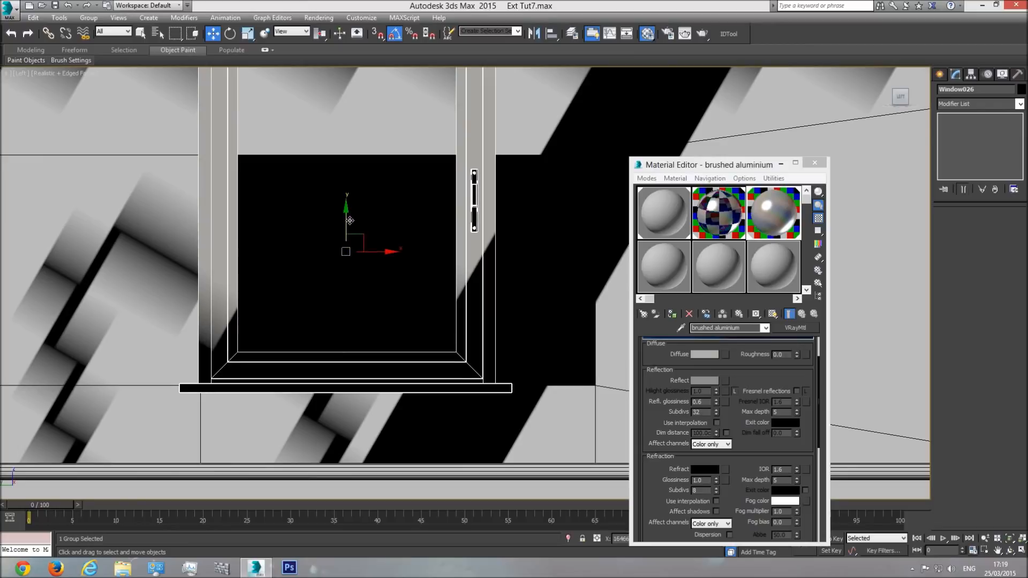
scroll(349, 220, "down", 2)
Step: Open the window group and lower the frame's top vertices to the upper edge of the small opening
left_click(89, 18)
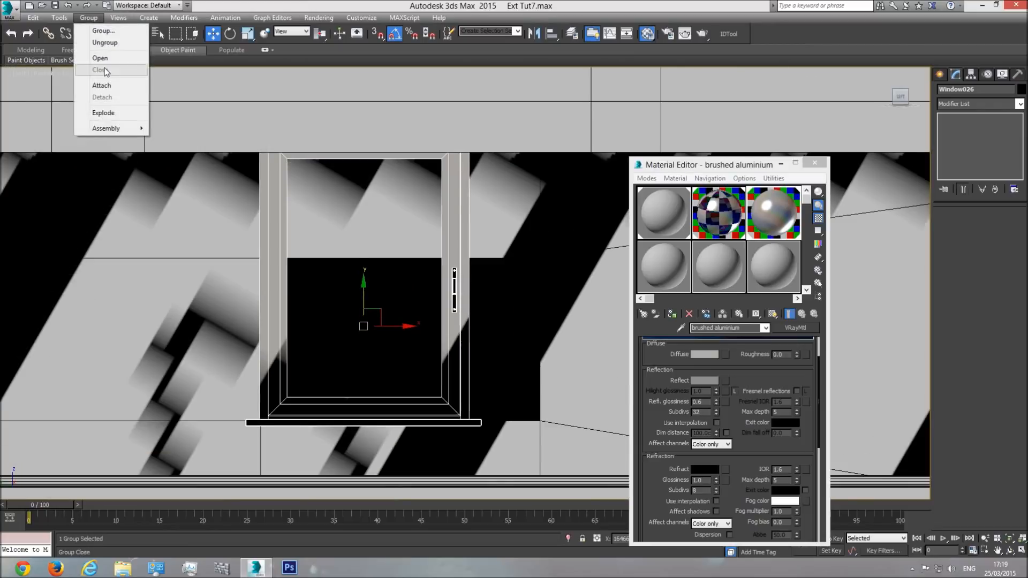
left_click(101, 70)
left_click(271, 223)
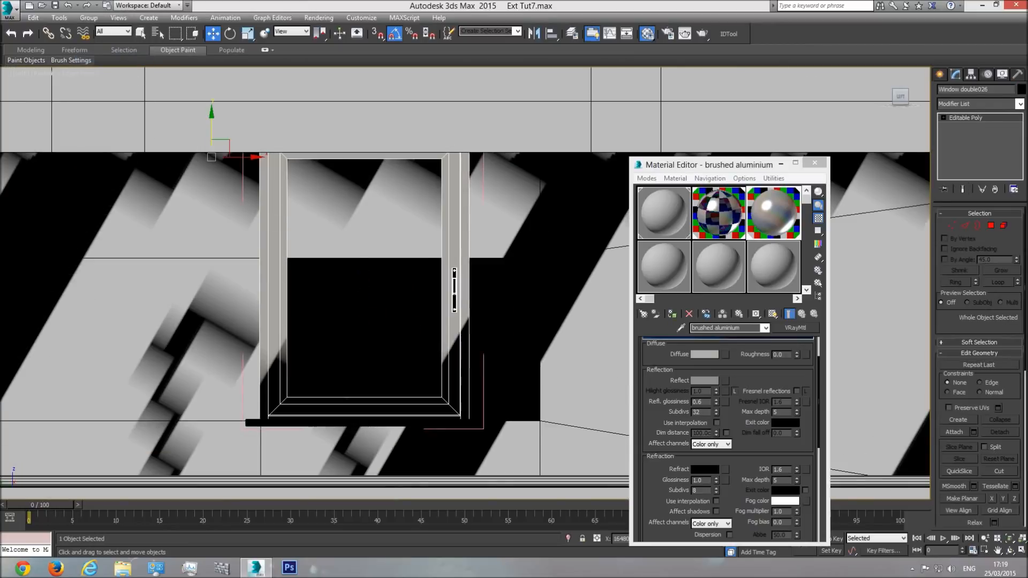
left_click(954, 228)
key("F3")
middle_click_drag(474, 224, 473, 292)
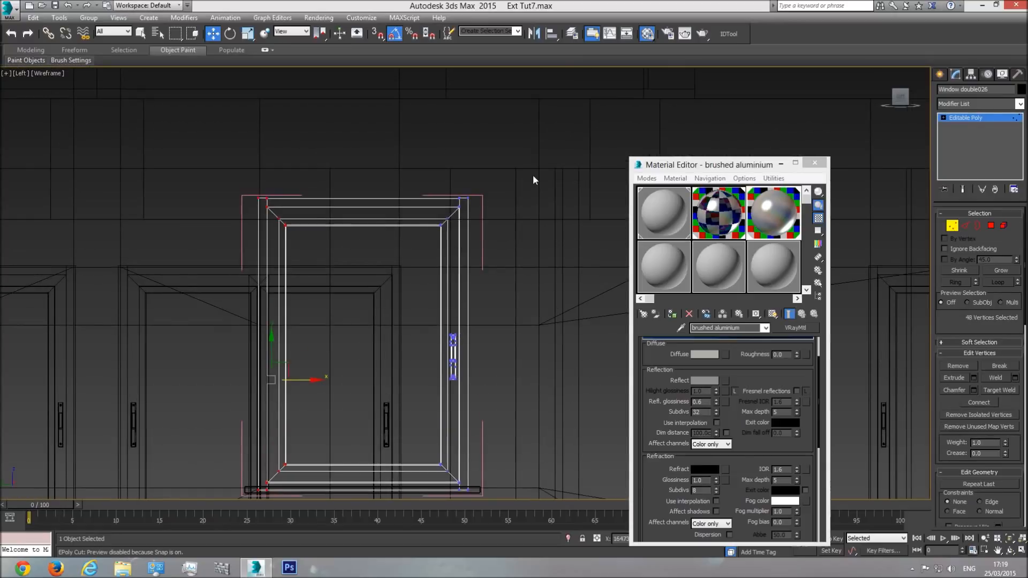
left_click_drag(531, 174, 168, 260)
key("F3")
left_click_drag(365, 180, 366, 308)
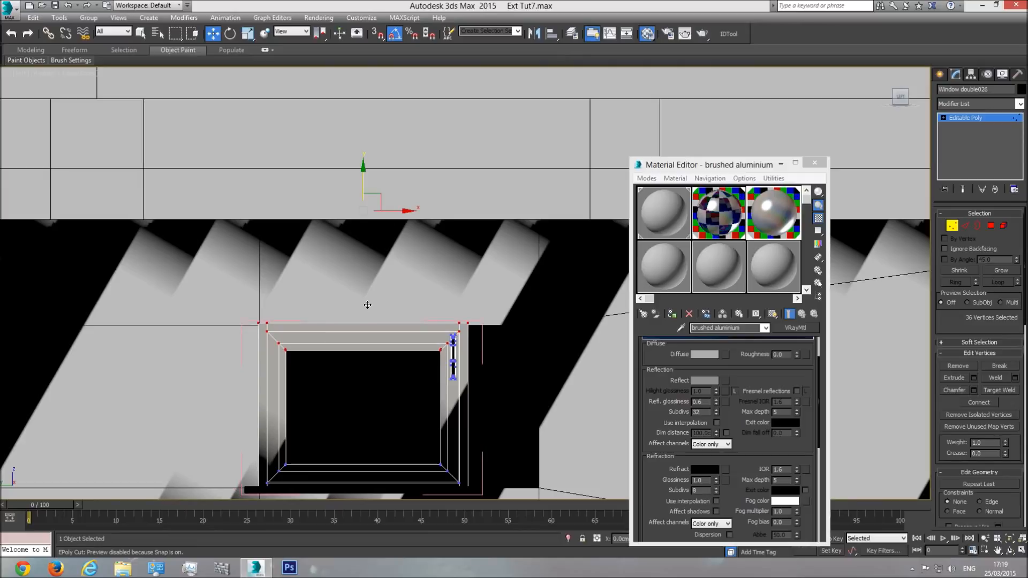
Step: Delete the handle and its two screw elements from the window frame
middle_click_drag(487, 355, 439, 282)
scroll(439, 282, "up", 3)
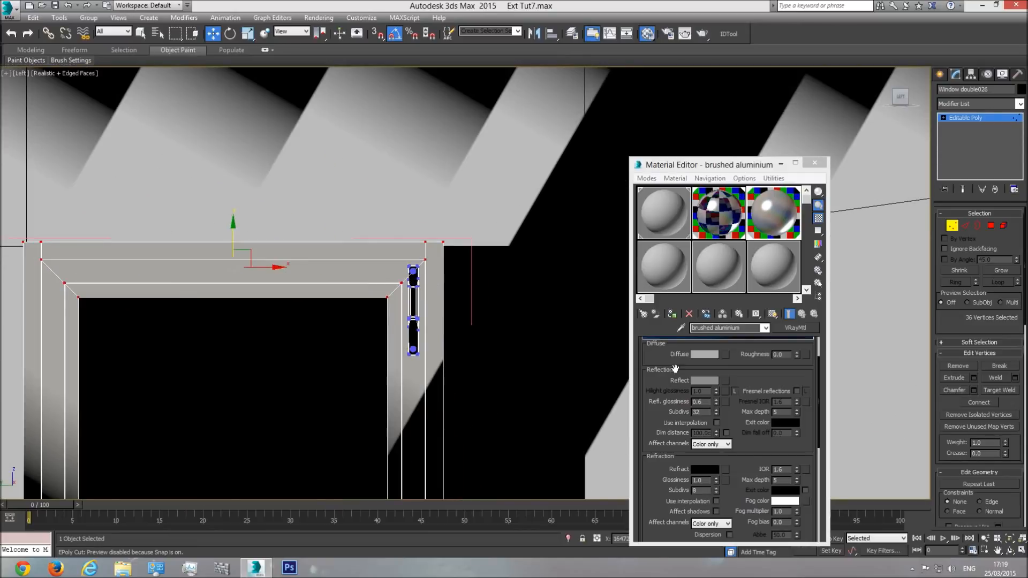
left_click(1004, 226)
left_click(414, 298)
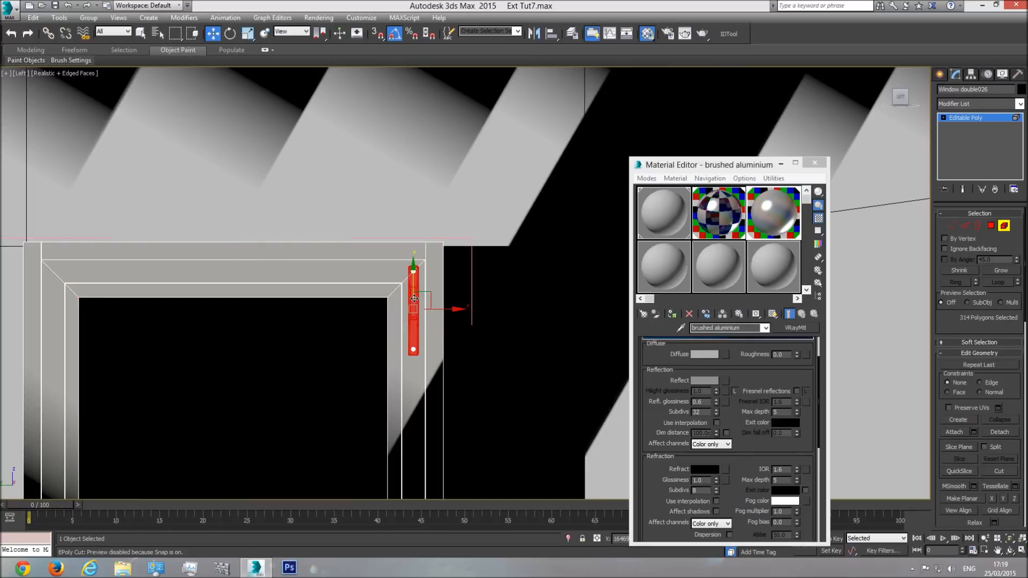
key("Delete")
left_click(414, 271)
key("Delete")
left_click(412, 350)
key("Delete")
left_click(999, 230)
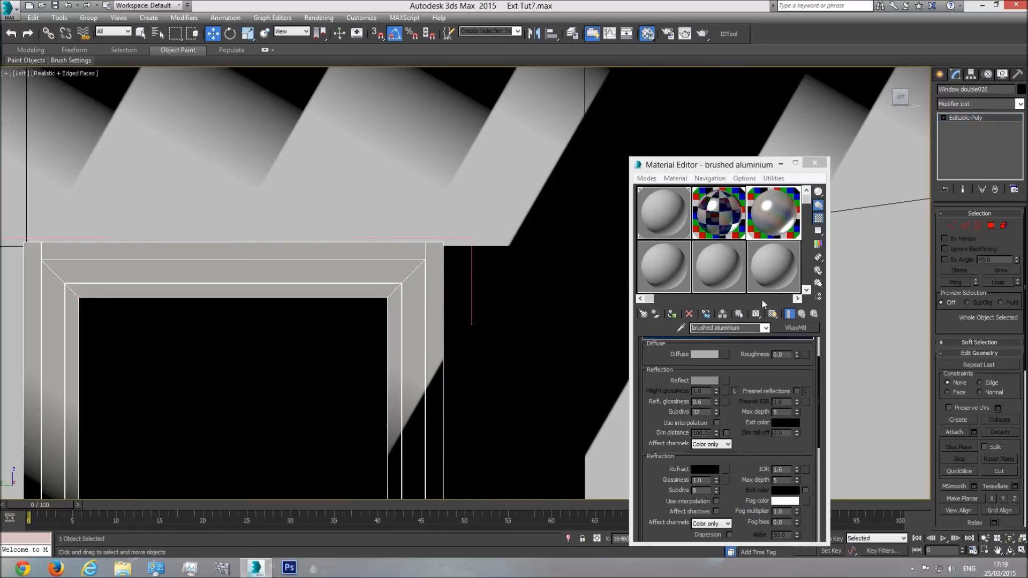
Step: Widen the frame by moving its right-side vertices out to the far edge of the opening
left_click(951, 226)
scroll(463, 259, "down", 4)
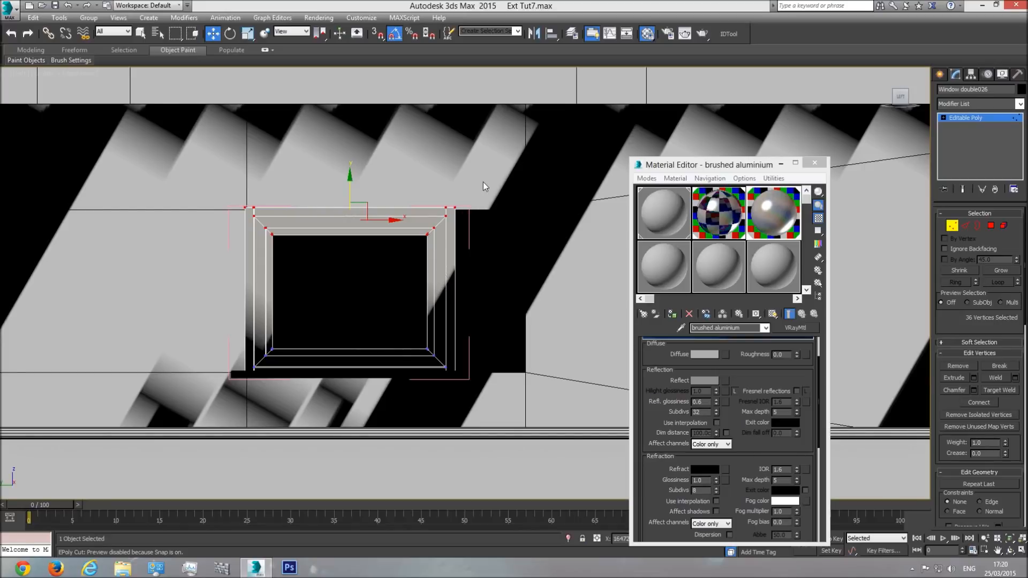
left_click_drag(481, 185, 438, 347)
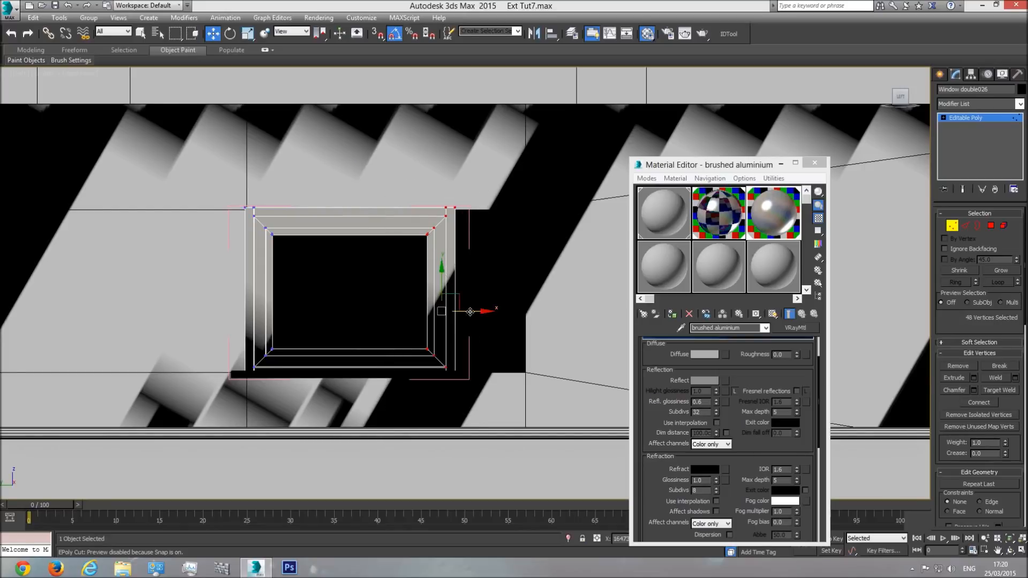
left_click_drag(470, 311, 543, 316)
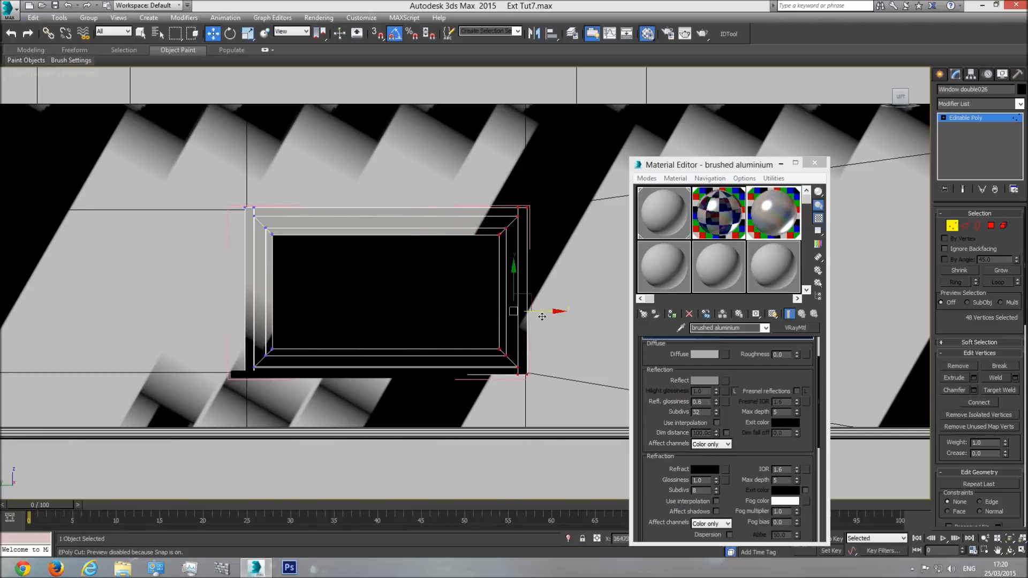
left_click(962, 120)
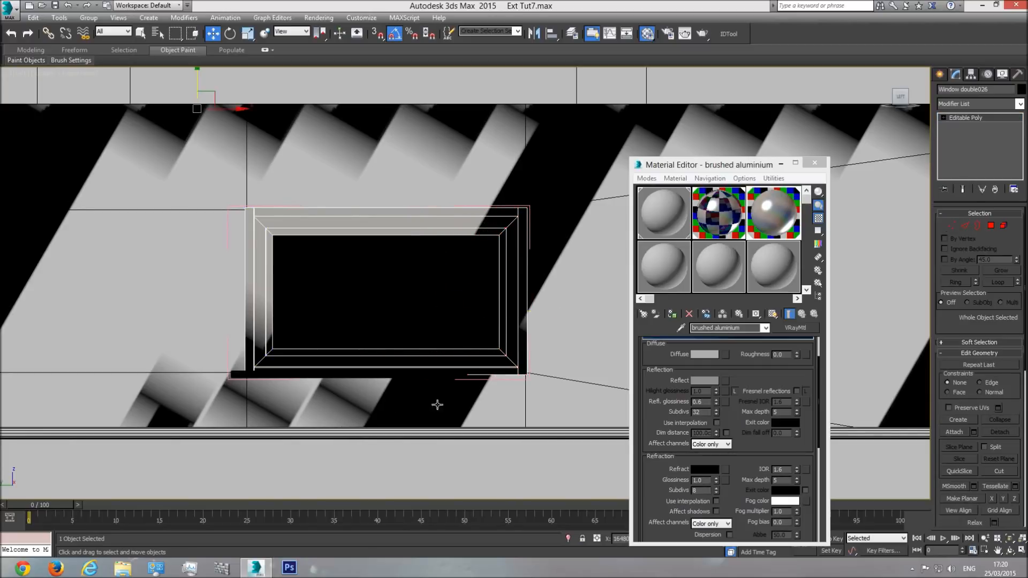
Step: Lengthen the ledge by moving its right end vertices just past the widened frame, and close the window group
left_click(238, 374)
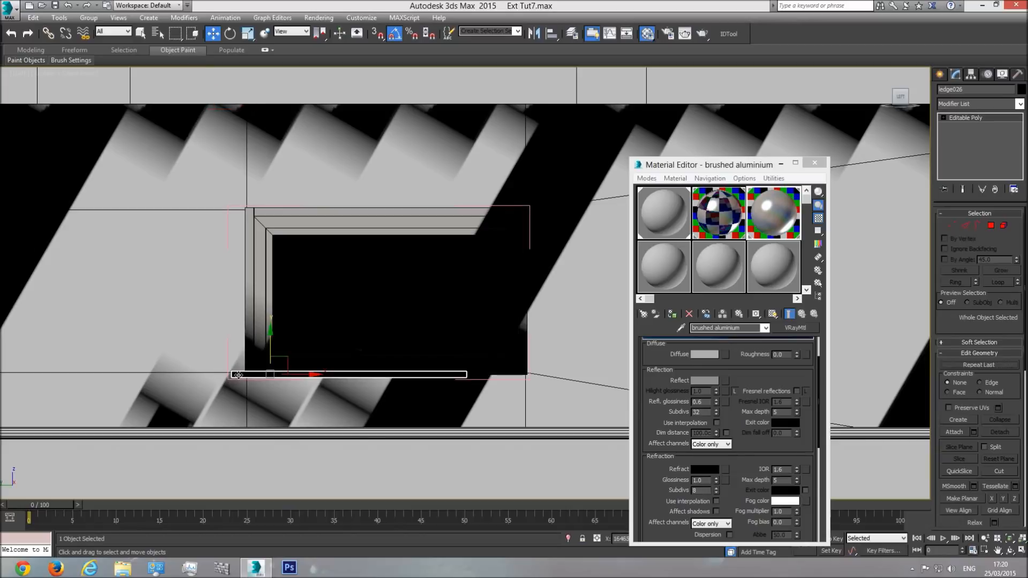
left_click(947, 227)
left_click_drag(498, 374, 570, 373)
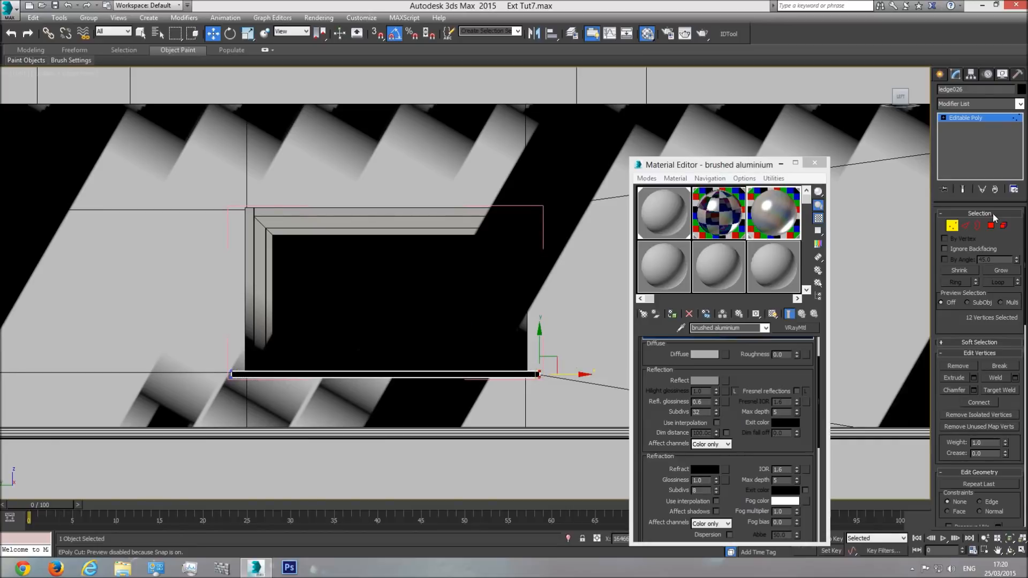
left_click(974, 123)
left_click(88, 17)
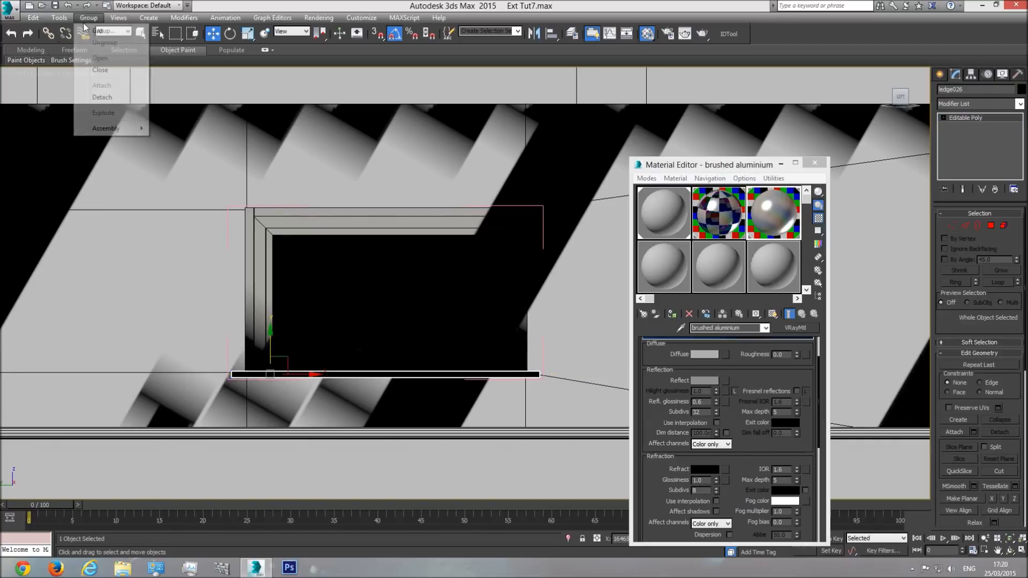
left_click(99, 71)
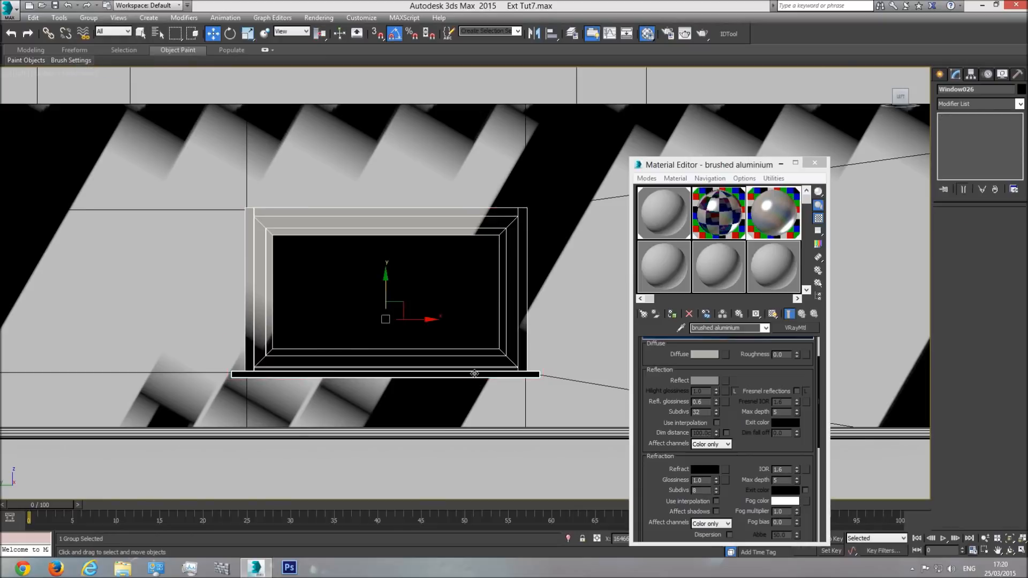
Step: Return to the perspective view around the resized window and set its shading to Shaded
key("p")
left_click(1009, 541)
left_click(1010, 550)
left_click_drag(562, 291, 201, 117)
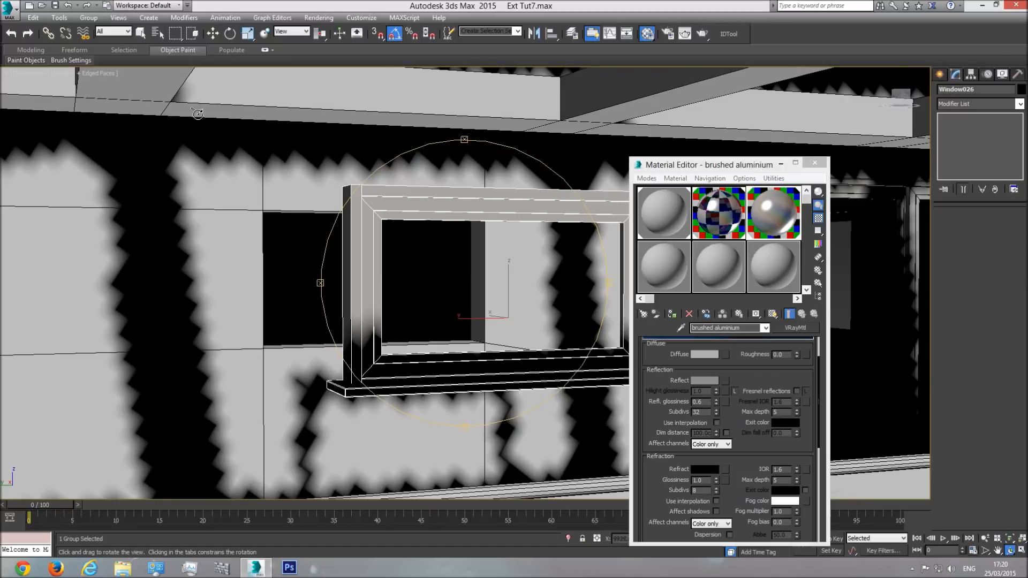
left_click(104, 73)
left_click(128, 97)
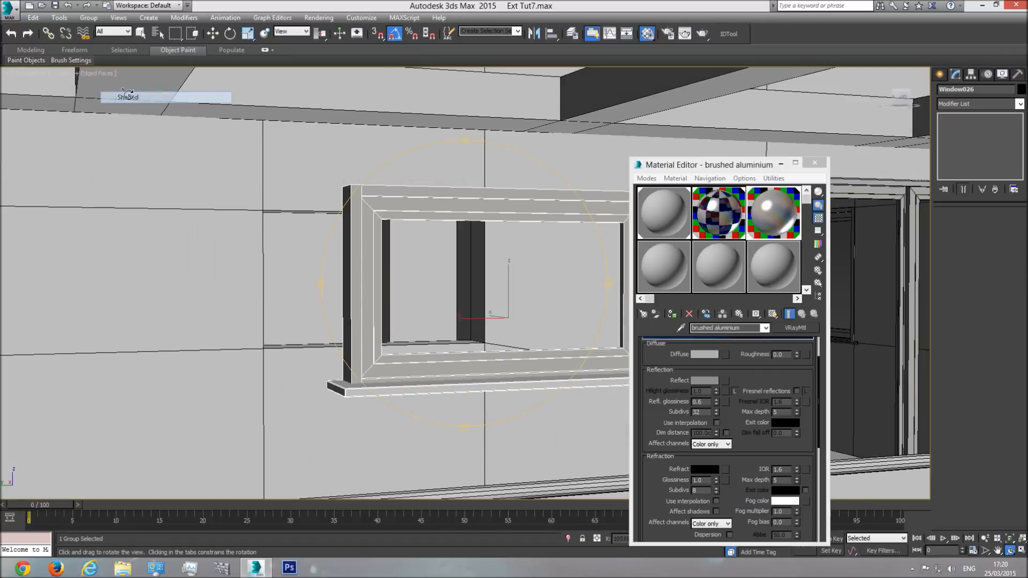
Step: Move the resized window along X to the opening in the recessed balcony wall
left_click_drag(359, 236, 428, 259)
scroll(405, 249, "down", 5)
left_click(213, 33)
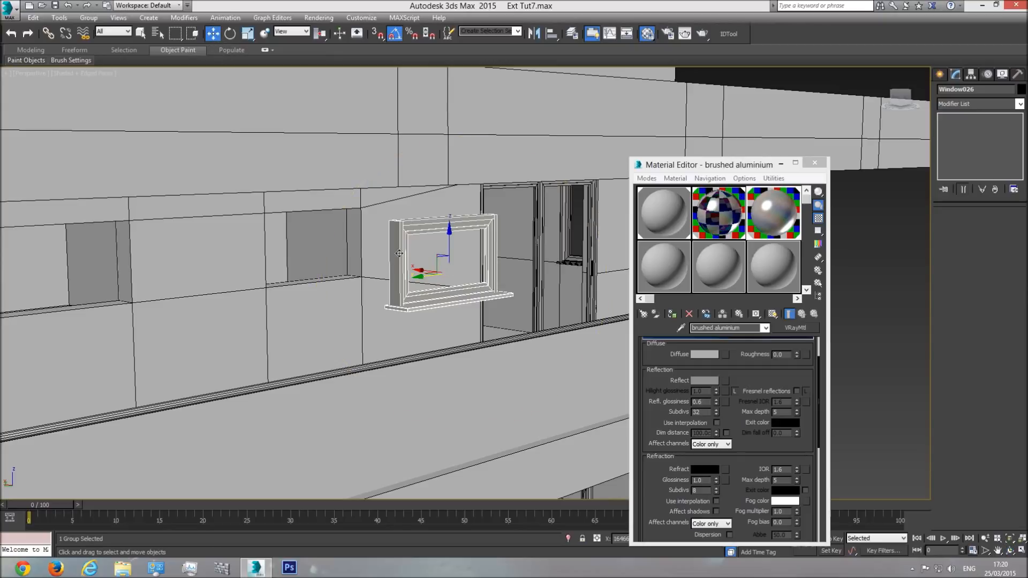
left_click_drag(422, 270, 278, 277)
middle_click_drag(278, 278, 352, 274, "alt")
Step: Close the Material Editor and fine-tune the window's depth along X so its frame sits inside the wall opening
scroll(351, 274, "up", 5)
left_click(1010, 550)
left_click_drag(514, 257, 654, 265)
left_click_drag(396, 254, 448, 273)
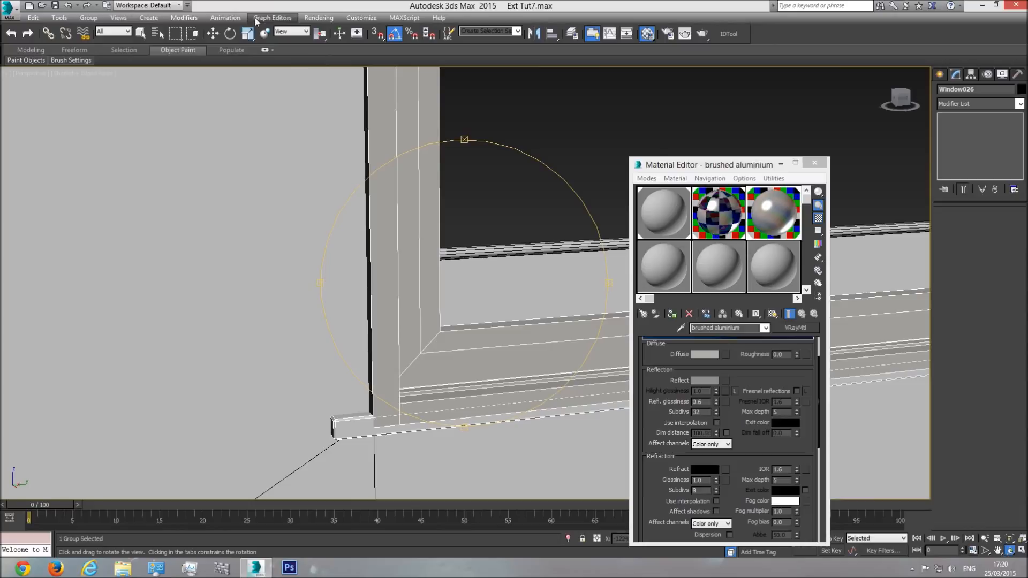
left_click(213, 33)
left_click(814, 163)
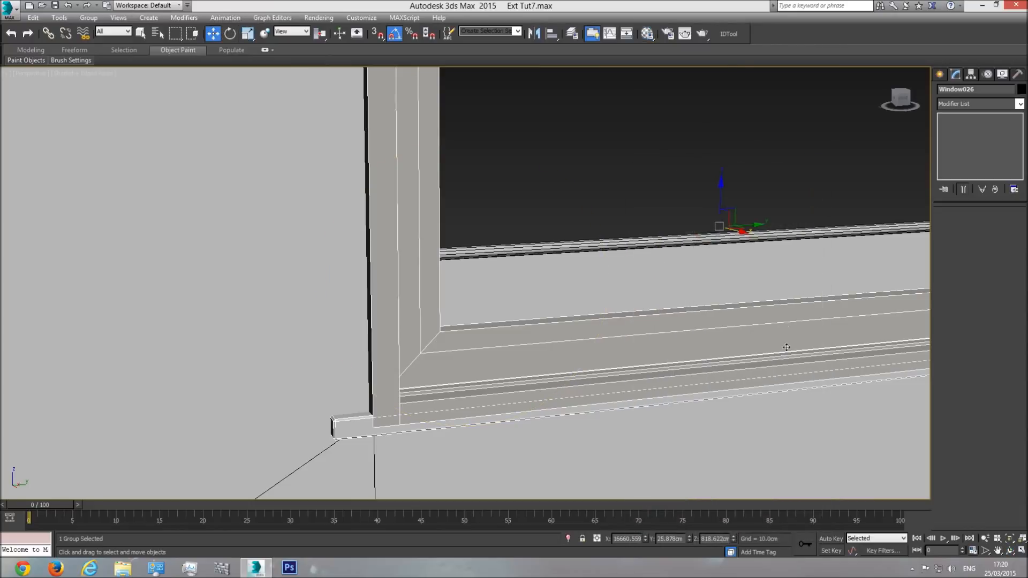
left_click_drag(742, 233, 611, 278)
middle_click_drag(611, 278, 571, 310)
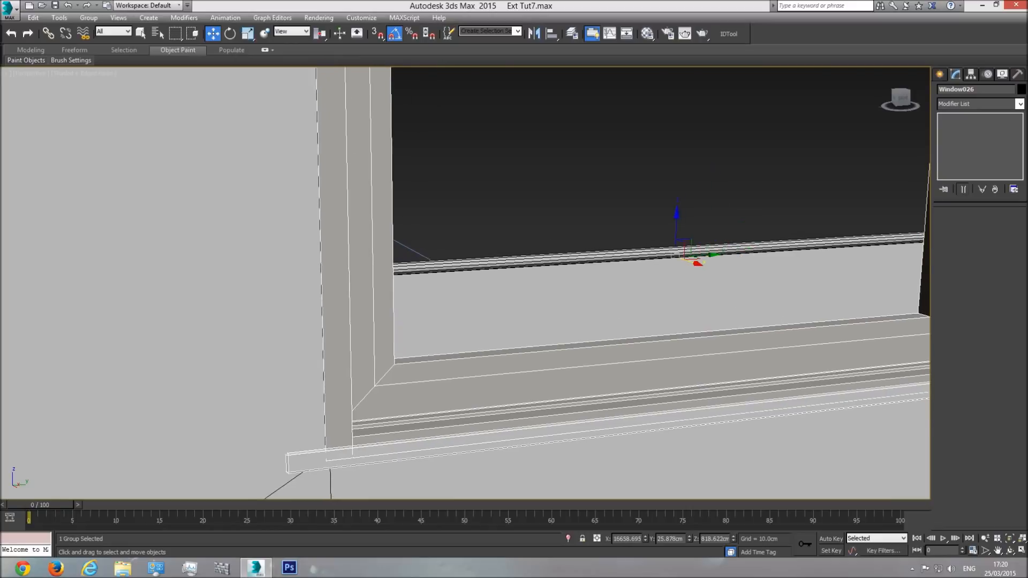
Step: In the left view with Realistic shading, copy the resized window into the neighbouring small opening of the recessed wall
left_click(1010, 550)
left_click_drag(535, 251, 128, 109)
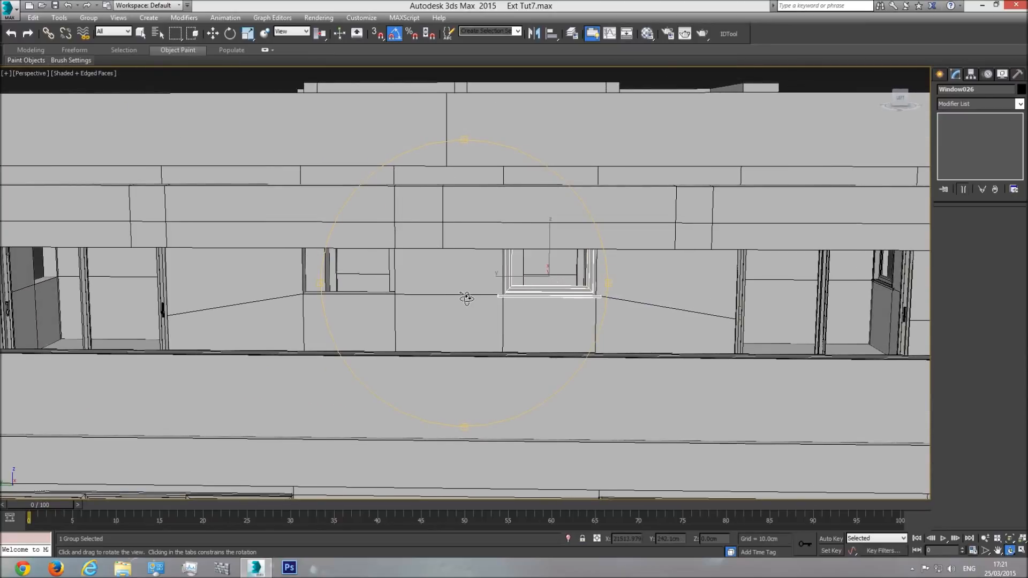
key("l")
scroll(460, 294, "down", 3)
middle_click_drag(379, 280, 467, 305)
key("w")
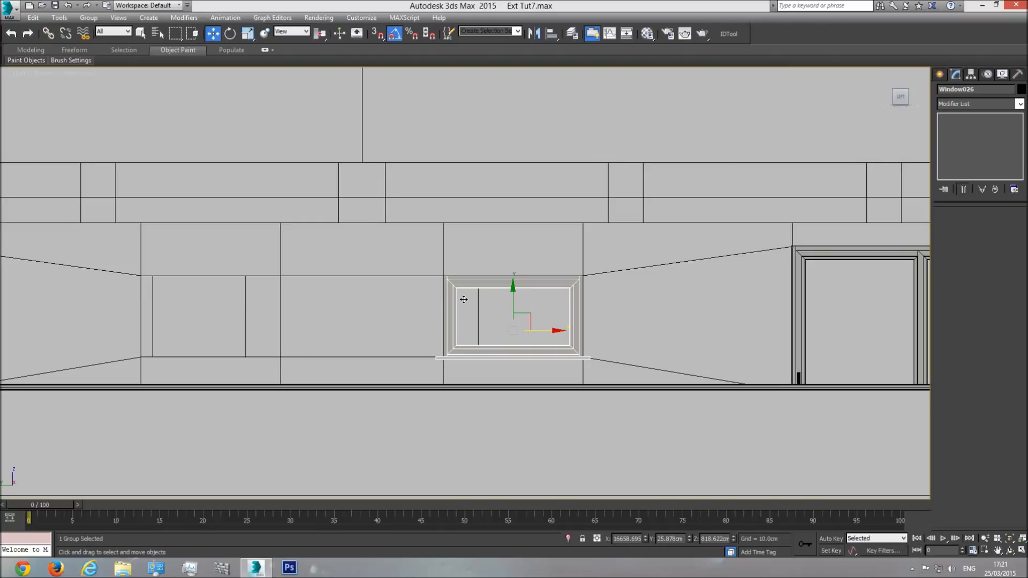
left_click(74, 77)
left_click(95, 85)
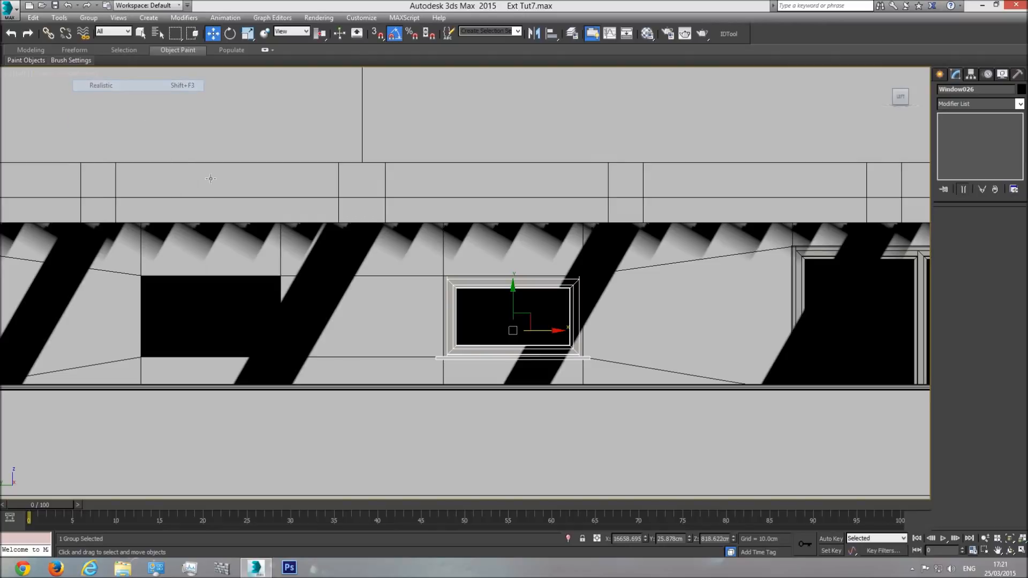
left_click_drag(552, 332, 249, 338, "shift")
left_click(516, 326)
Step: Return to the perspective view, set its shading to Shaded and bring the whole building into view
key("p")
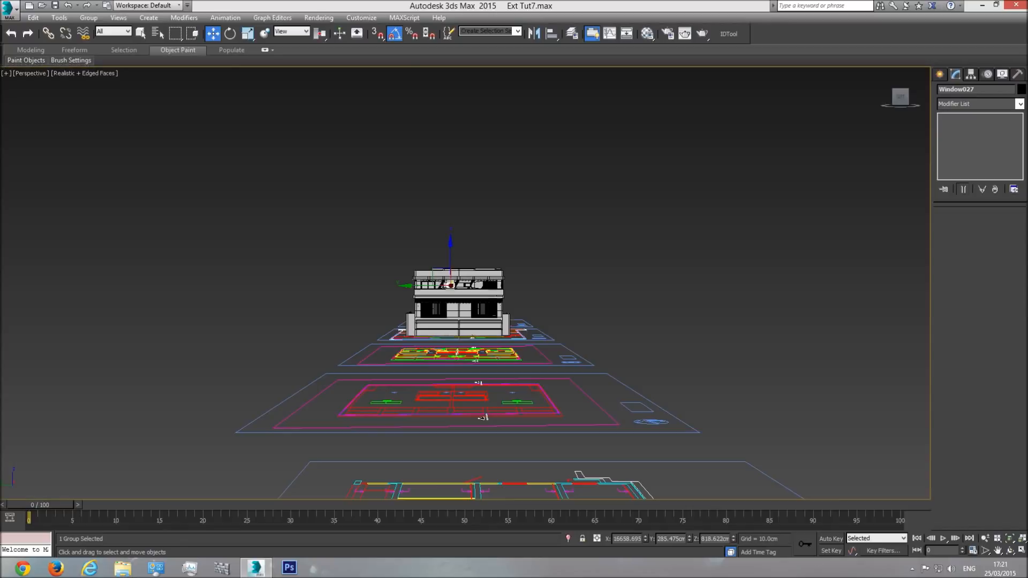
left_click(1009, 539)
left_click(1010, 551)
mouse_move(466, 296)
left_mouse_down()
mouse_move(428, 321)
mouse_move(505, 330)
mouse_move(453, 326)
left_mouse_up()
scroll(444, 323, "down", 6)
scroll(505, 331, "down", 7)
left_click(91, 73)
left_click(107, 96)
scroll(459, 311, "down", 5)
left_click_drag(459, 311, 372, 293)
scroll(384, 268, "down", 3)
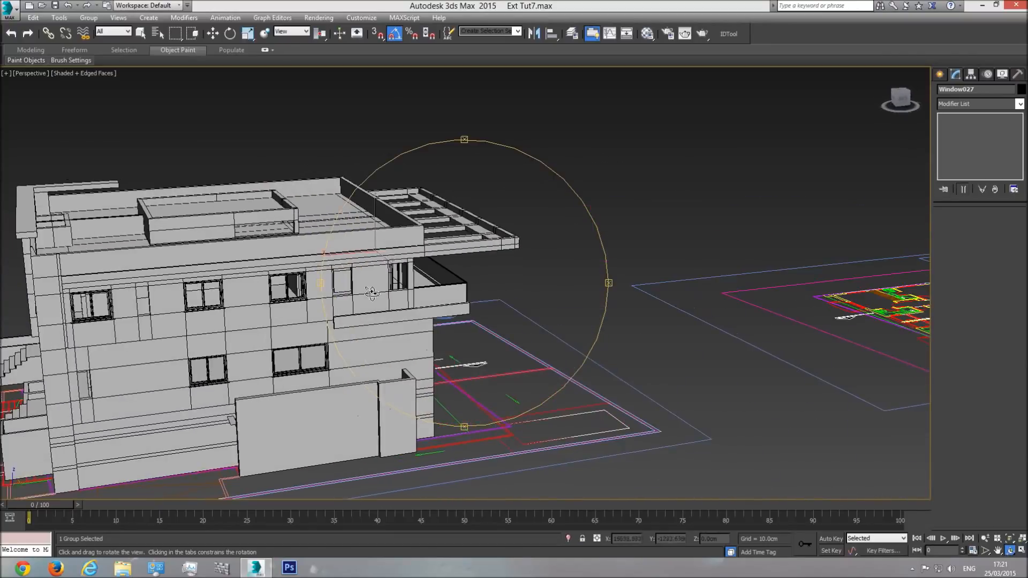
Step: Select the four single windows on the side facade and copy them about 1837 cm along Y towards the opposite facade
left_click_drag(270, 300, 433, 279)
key("w")
left_click(426, 278)
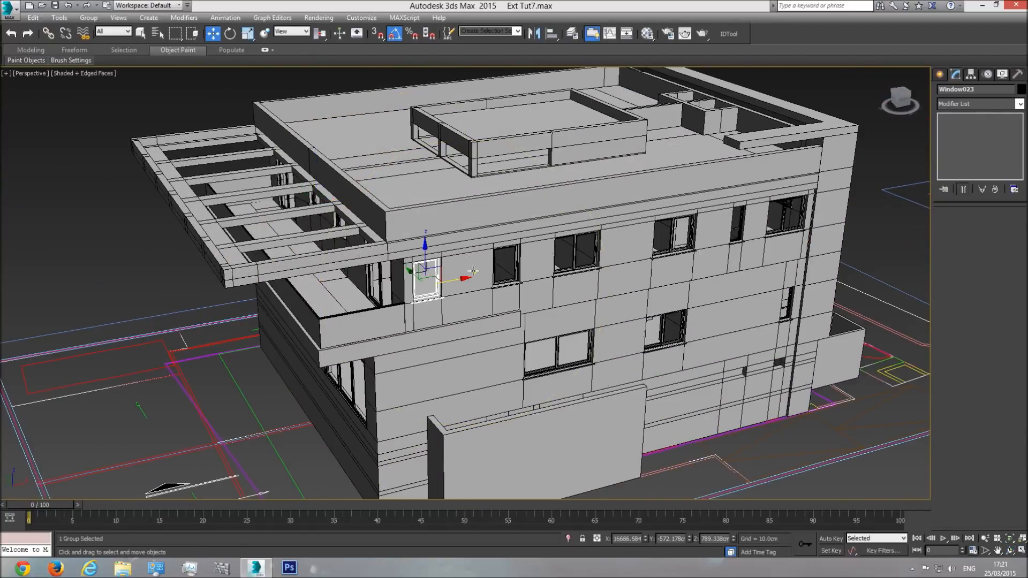
left_click(508, 263, "ctrl")
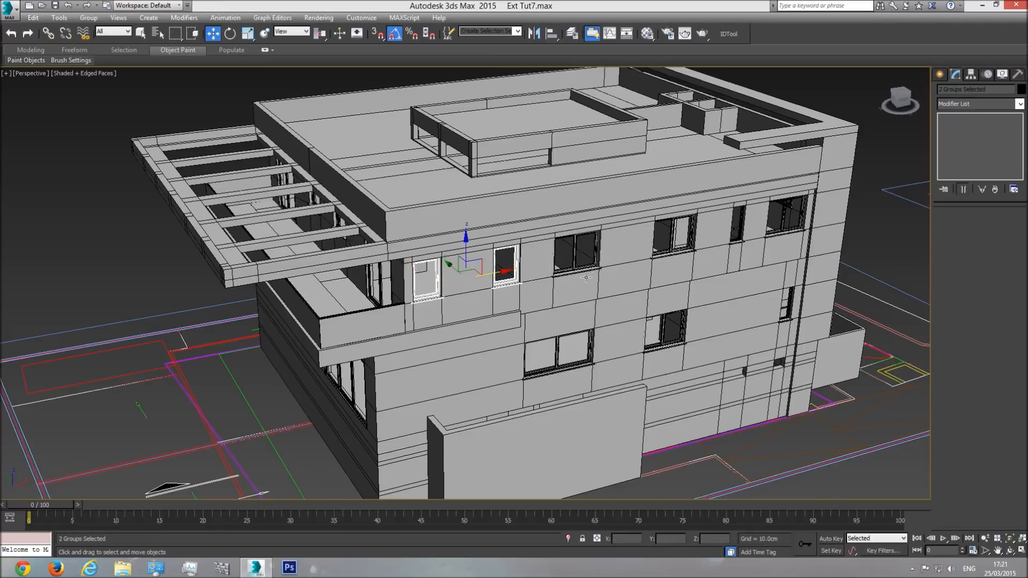
middle_click_drag(657, 256, 507, 285)
left_click(588, 251, "ctrl")
left_click(649, 328, "ctrl")
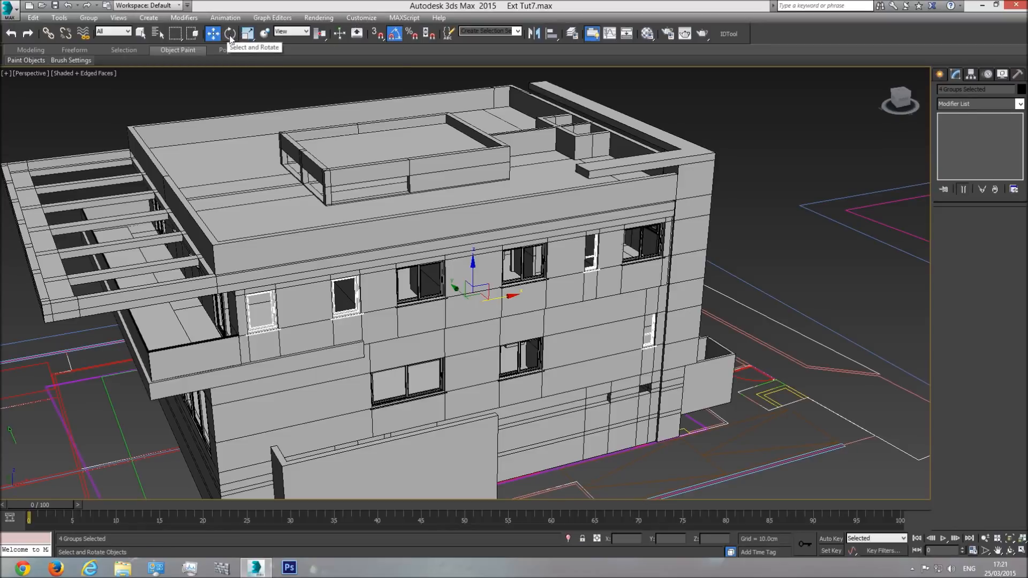
left_click_drag(455, 289, 92, 162)
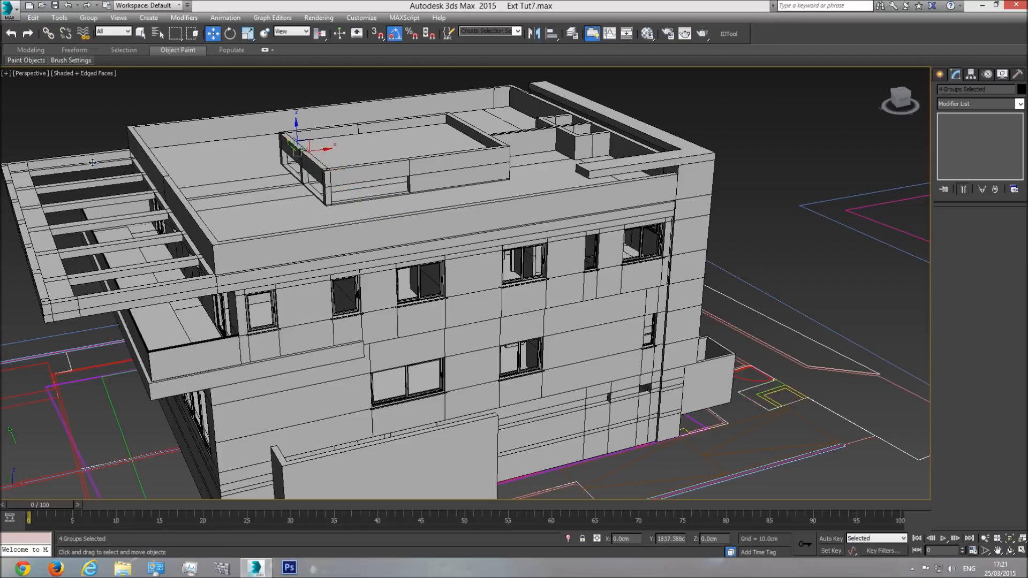
left_click(515, 328)
Step: Apply a Mirror modifier to the four copied window groups outside the opposite facade
left_click(1009, 550)
left_click_drag(568, 300, 412, 286)
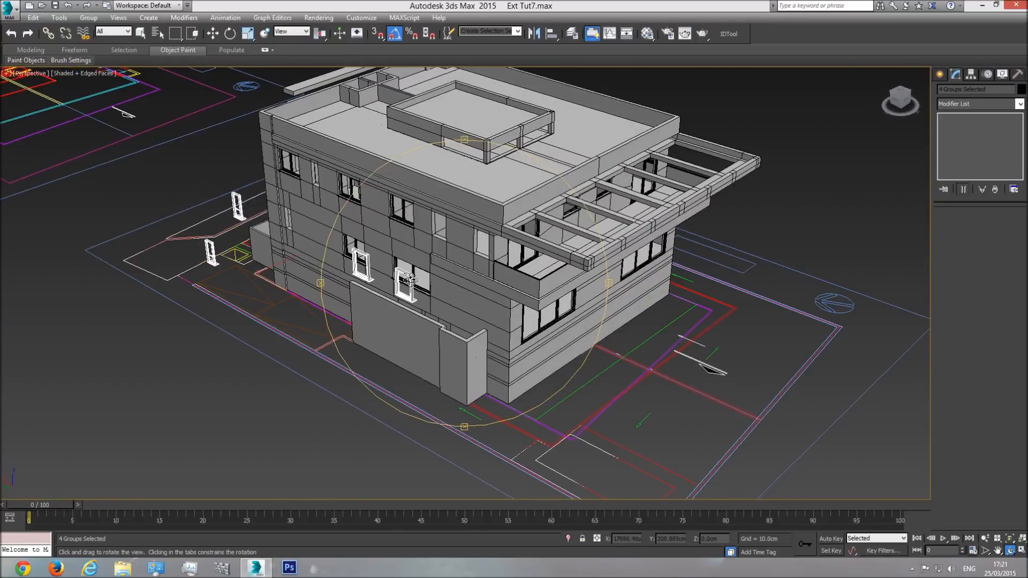
left_click(1020, 105)
left_click_drag(1020, 140, 1022, 313)
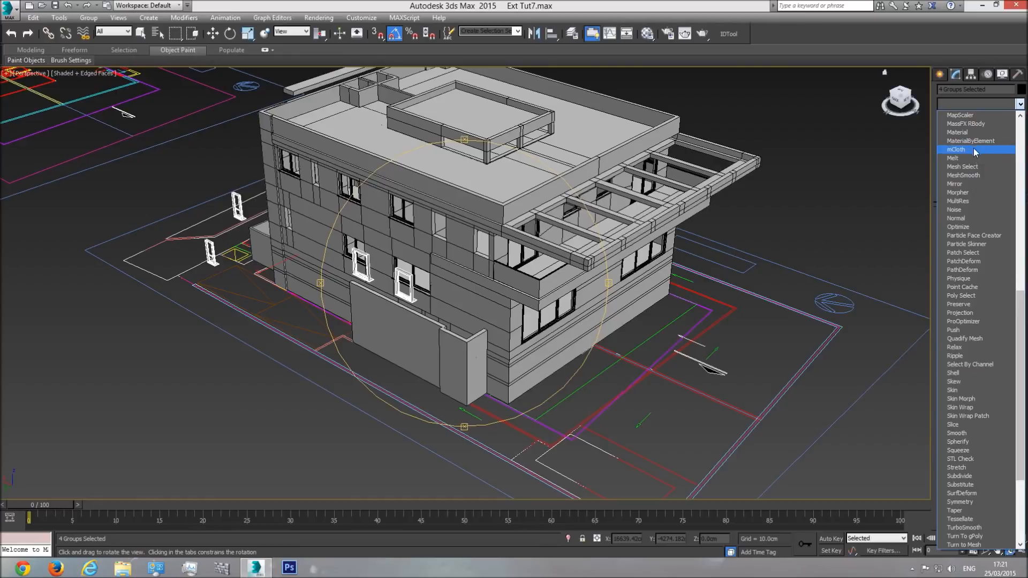
left_click(964, 184)
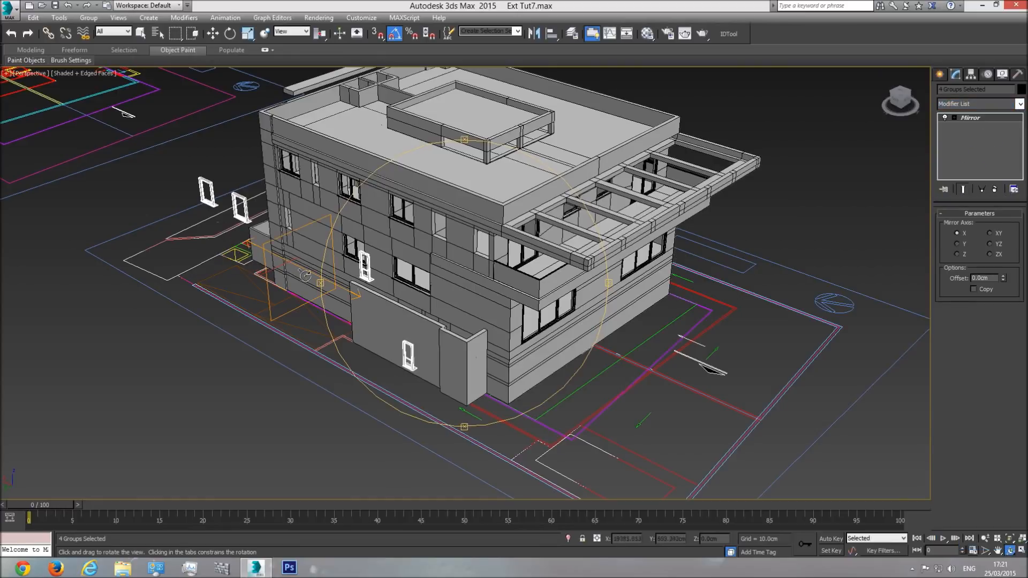
Step: Set the Mirror modifier's axis to Y and compare the windows with the modifier switched off and on
scroll(336, 294, "up", 6)
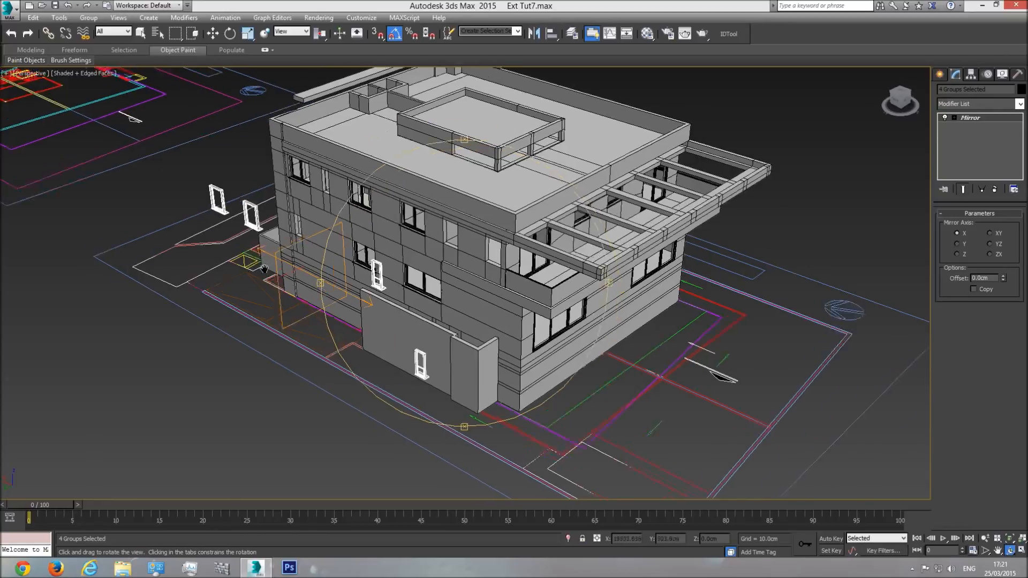
middle_click_drag(476, 352, 464, 349)
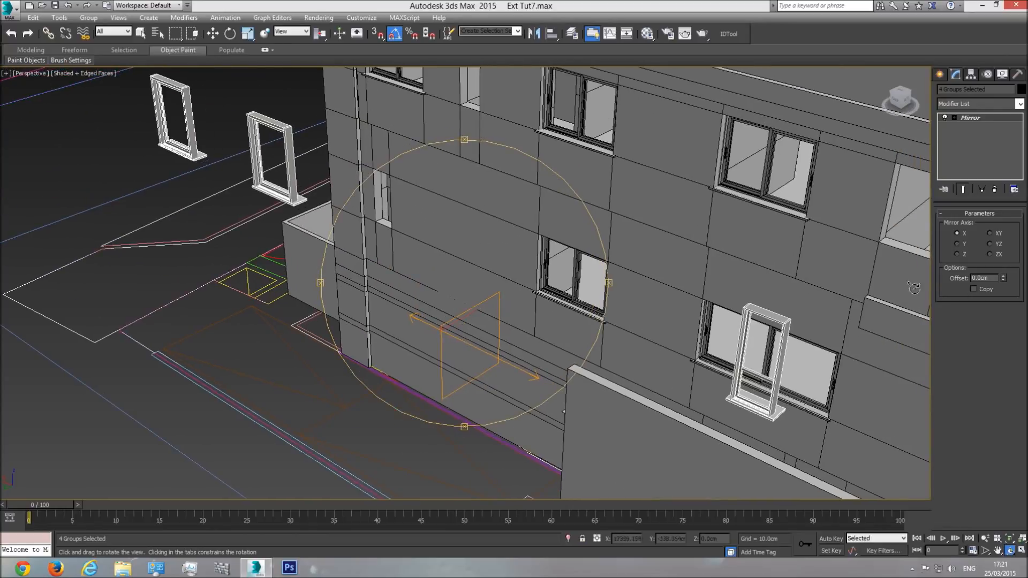
left_click(958, 254)
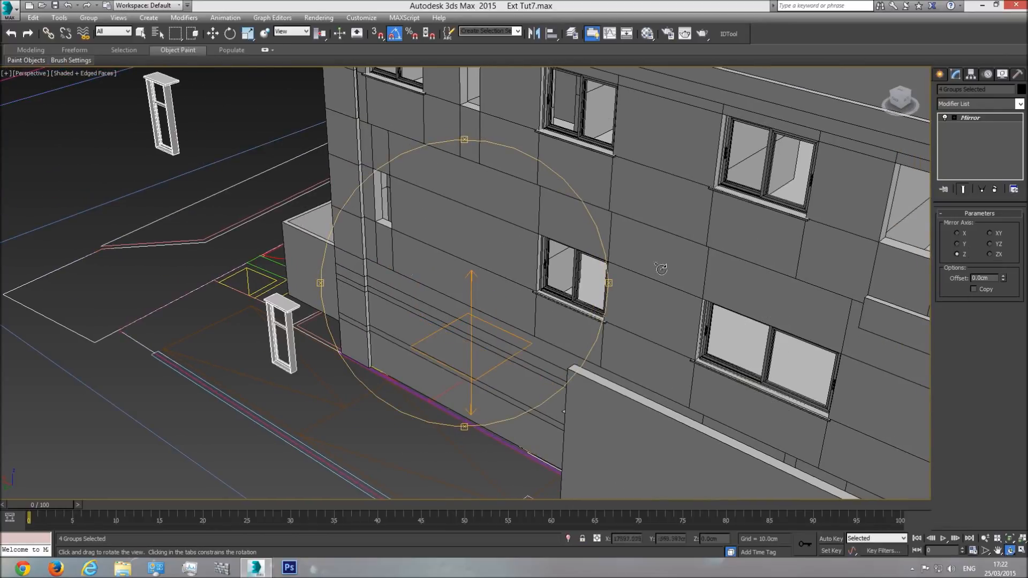
scroll(389, 276, "down", 8)
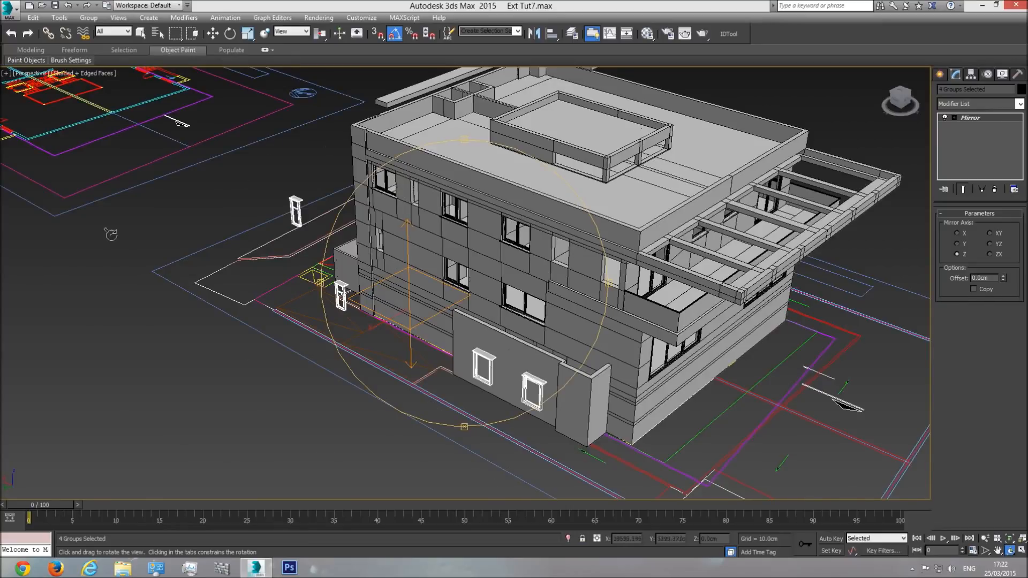
left_click(957, 243)
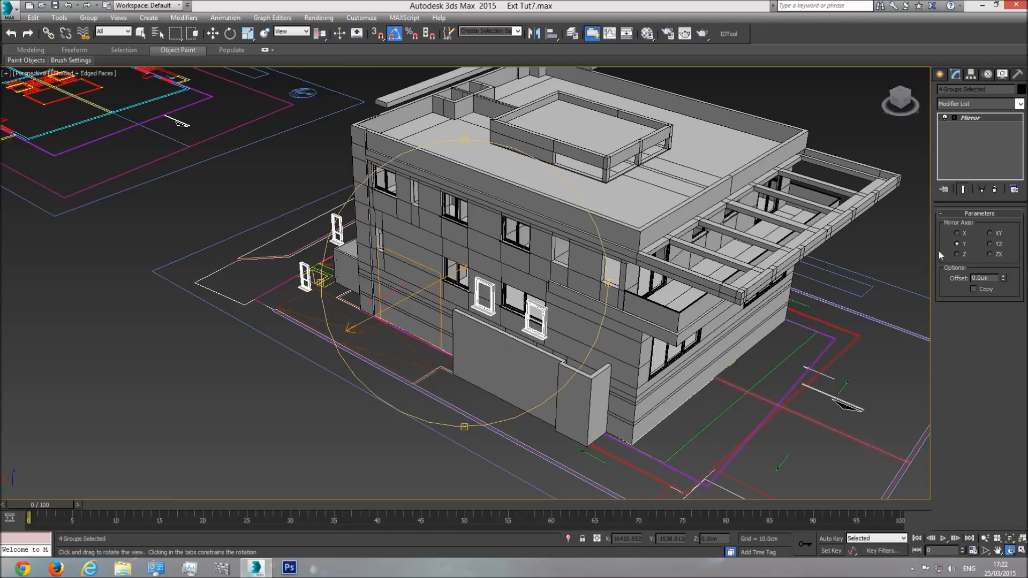
scroll(396, 317, "up", 5)
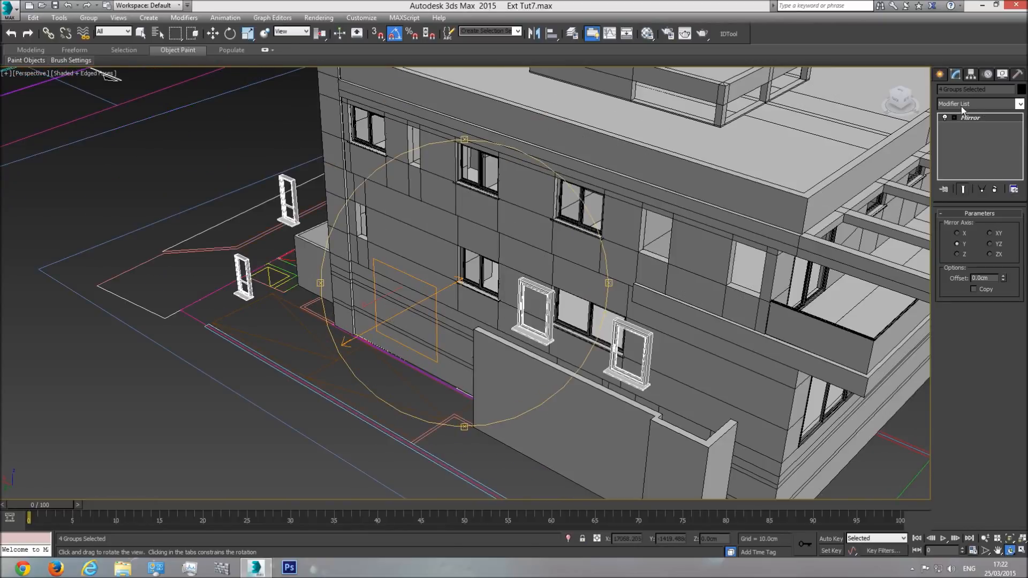
left_click(943, 117)
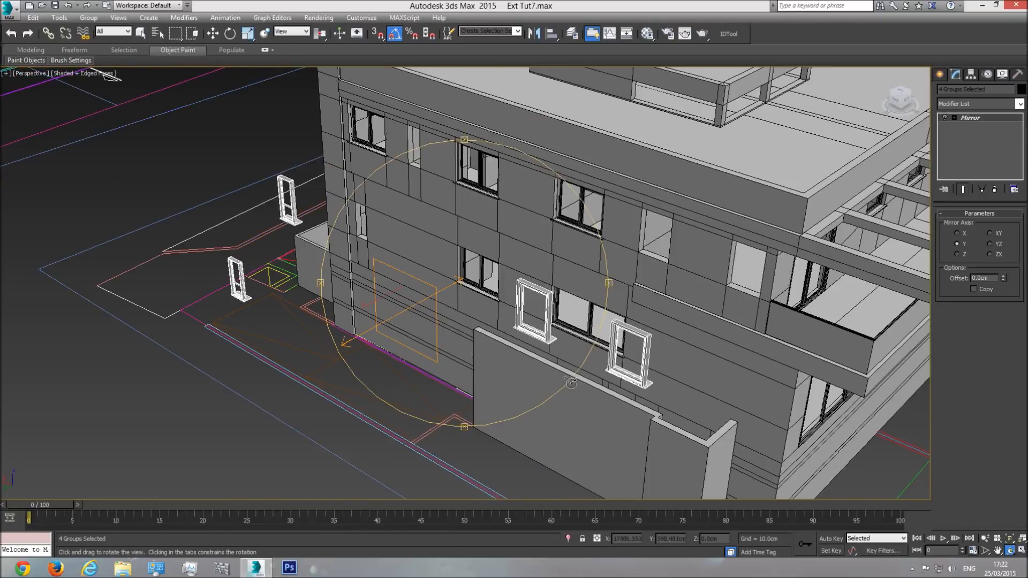
left_click(944, 118)
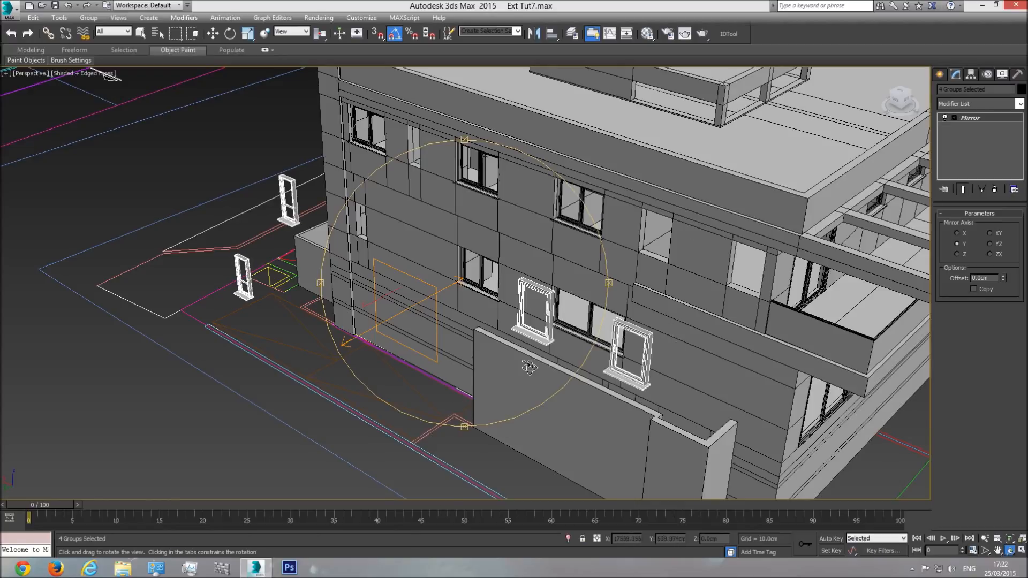
Step: Move the four mirrored windows along Y into the matching openings of the opposite facade
left_click(212, 33)
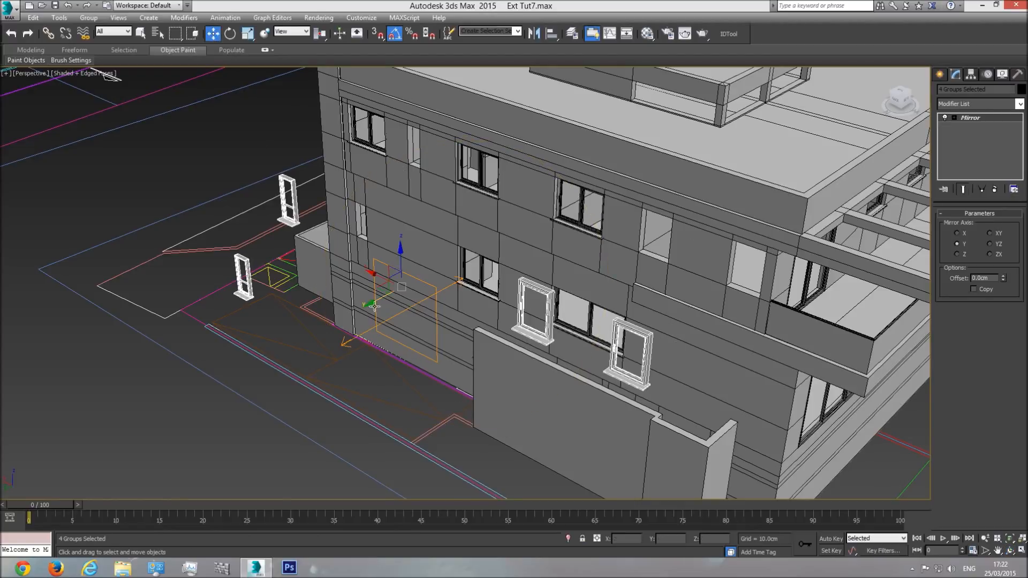
left_click_drag(376, 302, 502, 277)
left_click(1010, 538)
left_click(1009, 550)
left_click_drag(583, 286, 420, 291)
middle_click_drag(419, 291, 515, 273)
Step: Nudge the mirrored windows along Y until their frames and ledges line up with the wall openings
scroll(394, 248, "up", 3)
middle_click_drag(394, 248, 461, 298)
scroll(376, 238, "up", 3)
left_click_drag(461, 298, 364, 252)
left_click(213, 33)
middle_click_drag(336, 166, 420, 217)
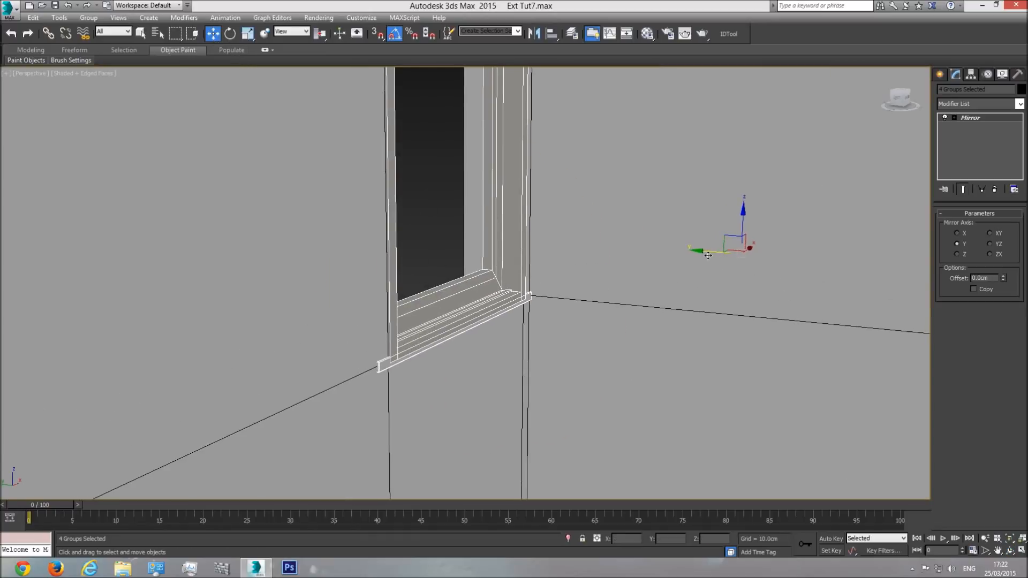
left_click_drag(704, 250, 705, 251)
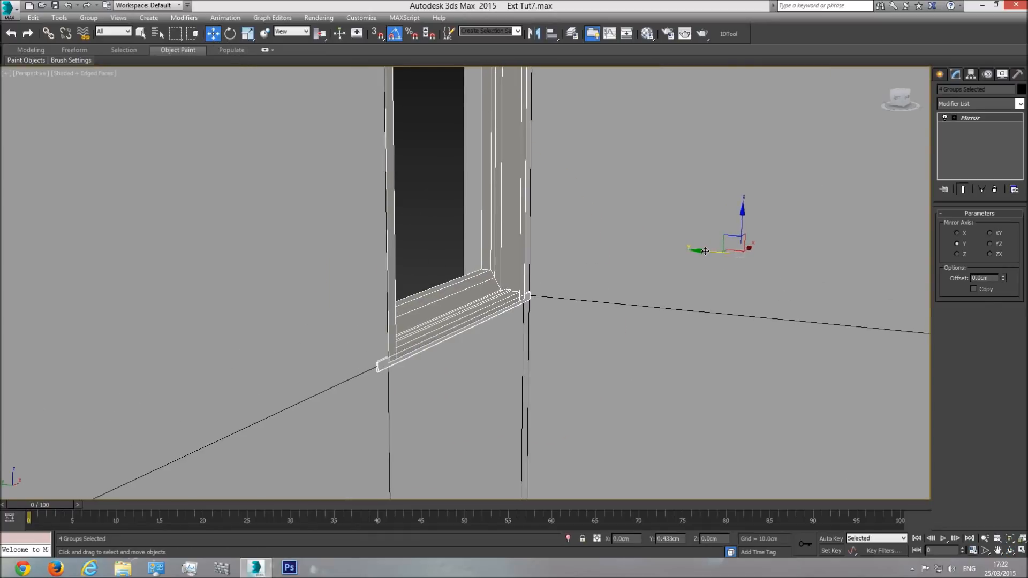
Step: Examine the window placement on the facades and balcony from several angles around the building
scroll(530, 342, "down", 8)
left_click(1008, 550)
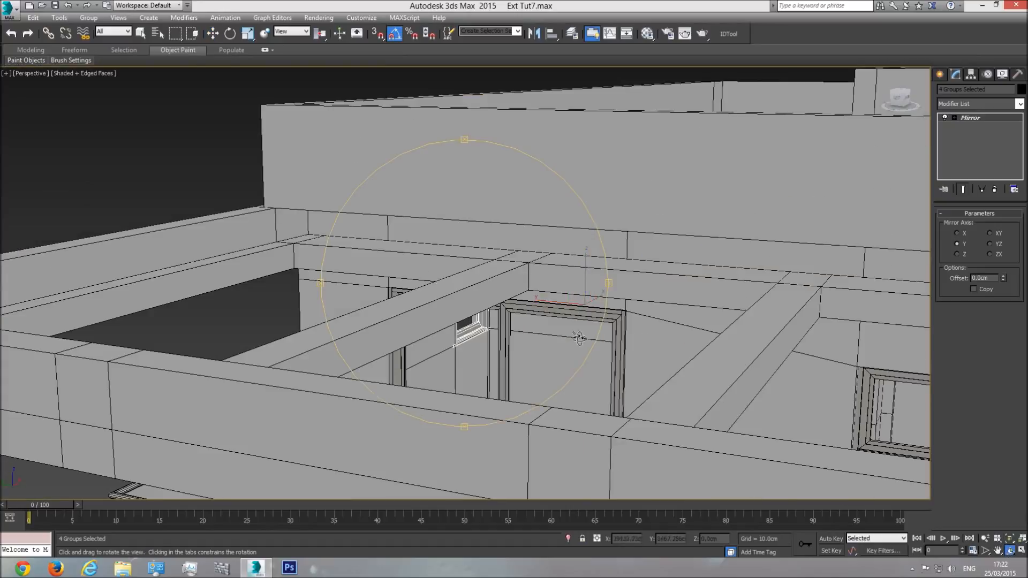
left_click_drag(536, 339, 600, 357)
scroll(557, 353, "down", 4)
left_click_drag(461, 332, 454, 280)
left_click_drag(387, 271, 513, 229)
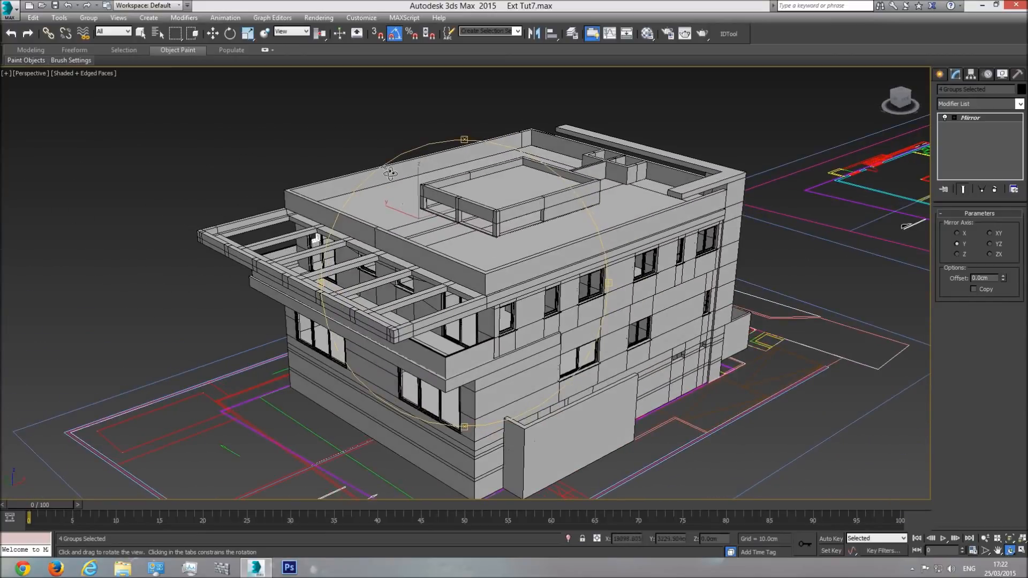
middle_click_drag(492, 287, 421, 248)
Step: Switch to the top view and frame the small ground-level openings in the side elevation drawing
key("t")
middle_click_drag(449, 302, 469, 316)
scroll(469, 316, "down", 2)
key("w")
middle_click_drag(508, 425, 481, 391)
scroll(481, 390, "up", 2)
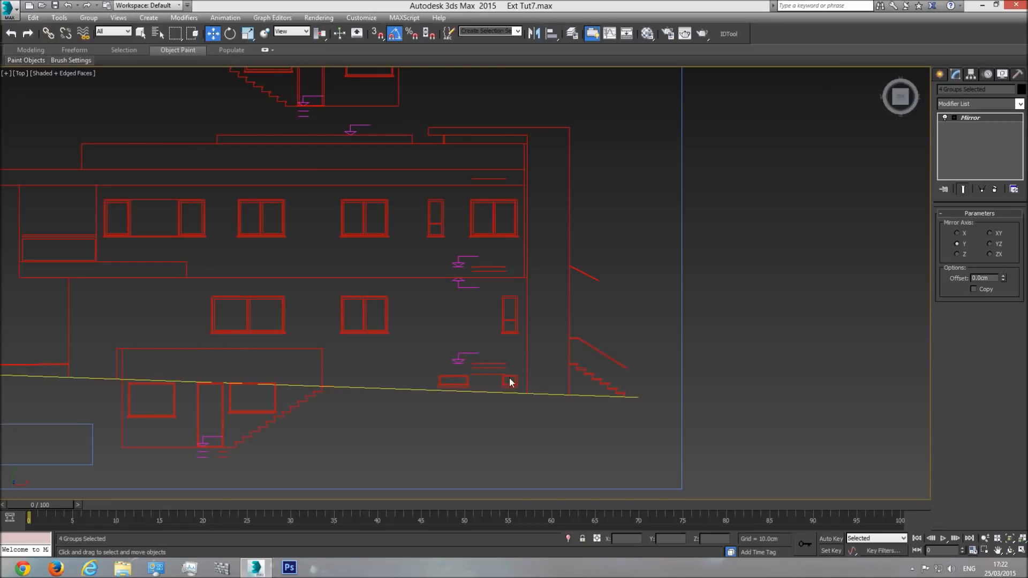
Step: Show the small ground-level openings in the front view and set the viewport shading to Realistic
scroll(503, 388, "down", 4)
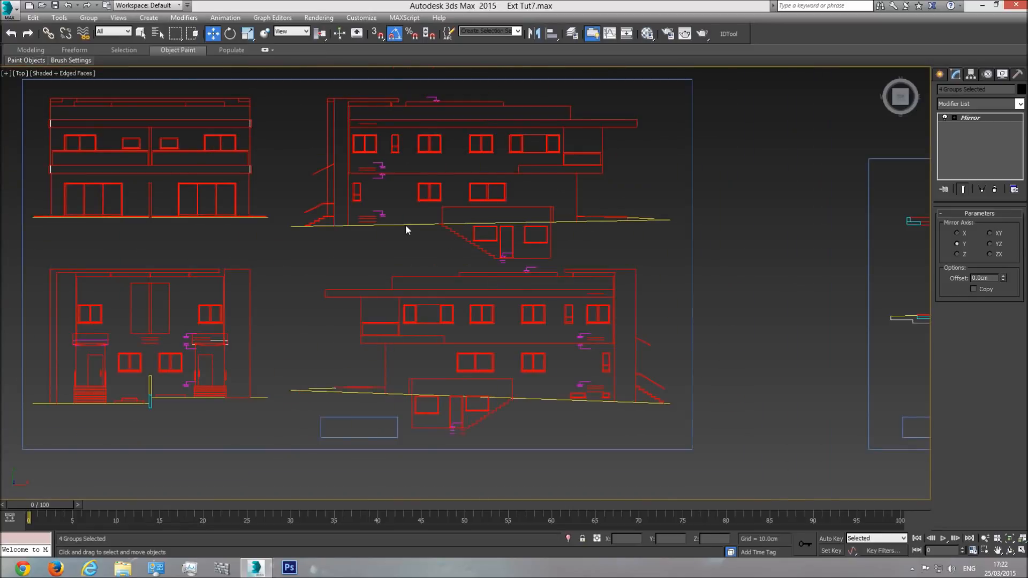
middle_click_drag(319, 338, 365, 337)
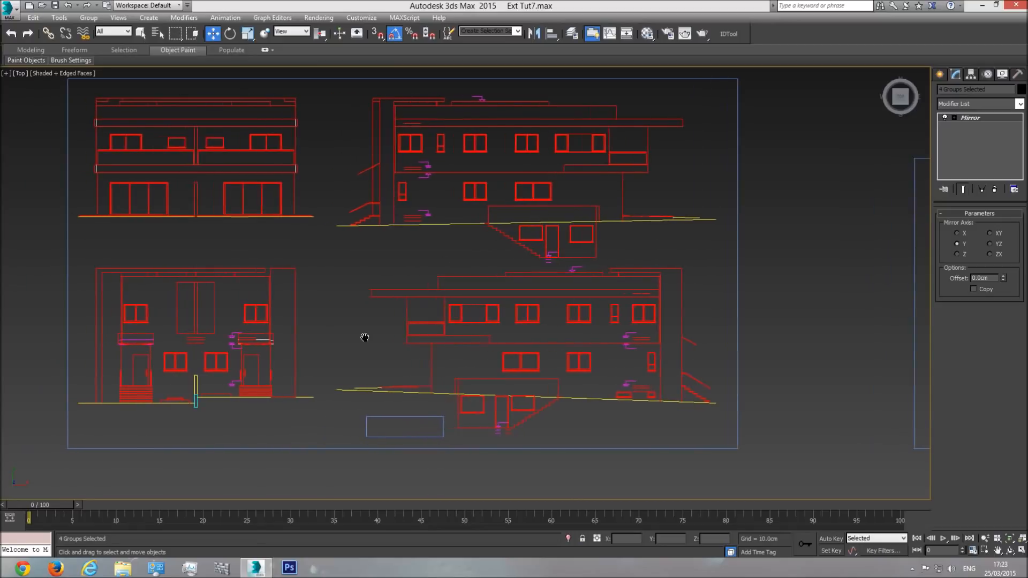
mouse_move(494, 403)
middle_mouse_down()
mouse_move(475, 402)
mouse_move(472, 381)
middle_mouse_up()
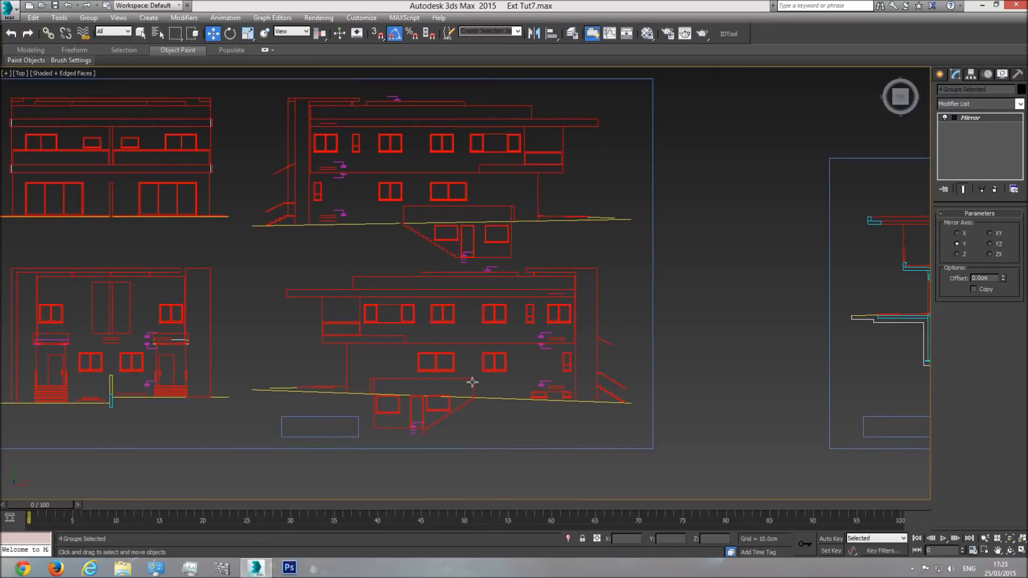
key("f")
middle_click_drag(632, 348, 380, 259)
scroll(435, 278, "down", 6)
middle_click_drag(455, 408, 442, 256)
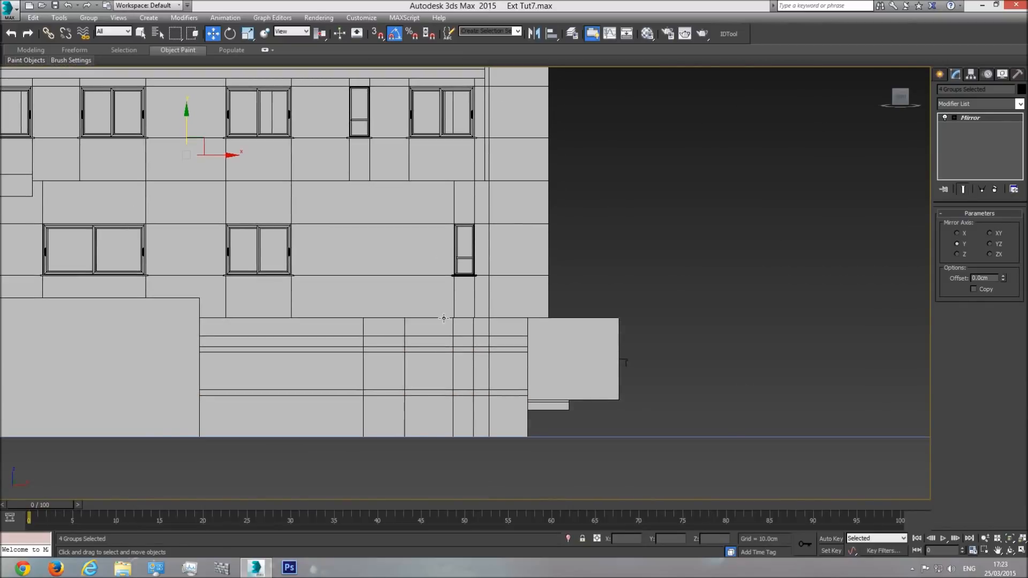
left_click(61, 76)
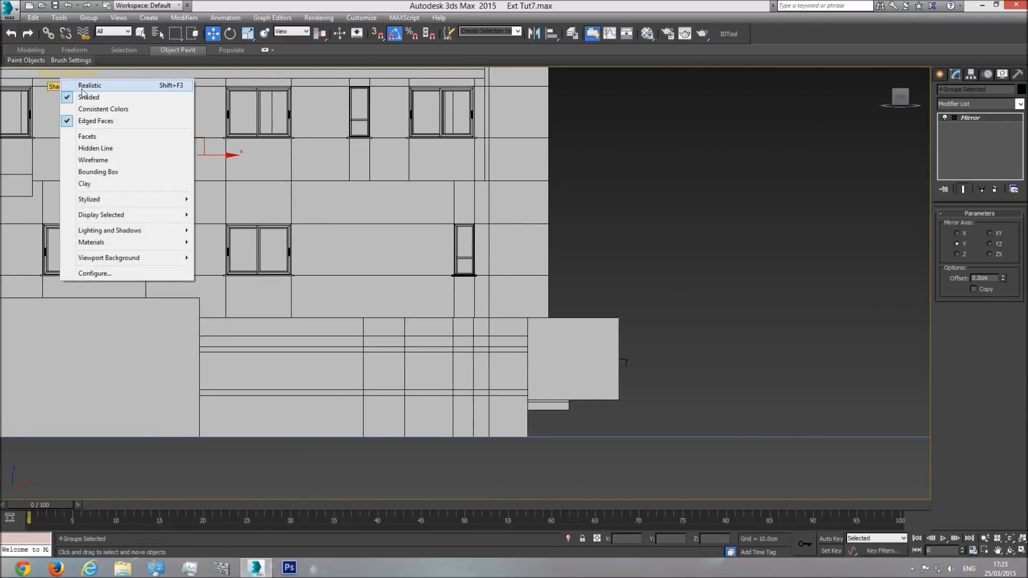
left_click(86, 94)
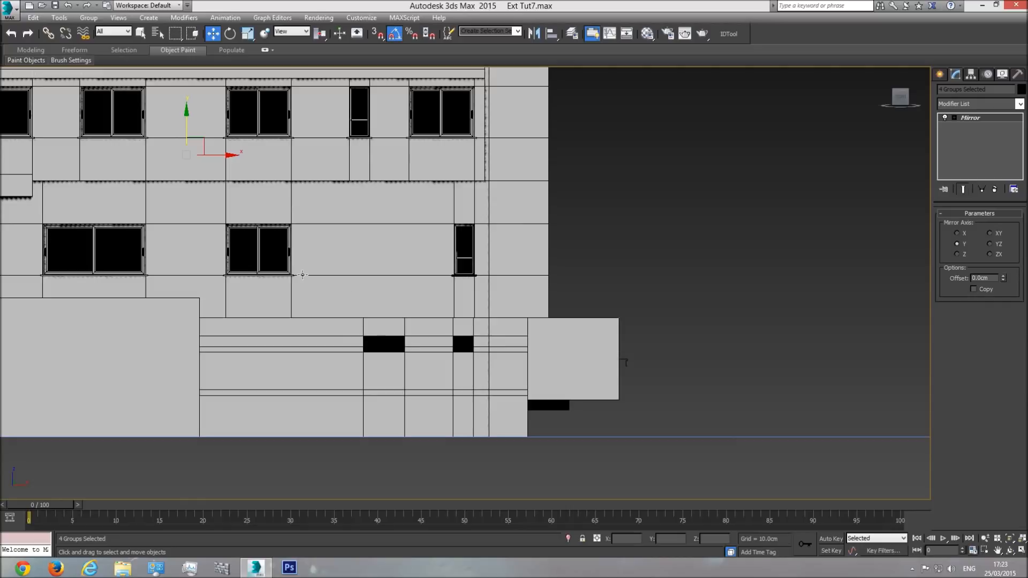
Step: Copy the narrow ground-floor window group into the wider of the two small ground-level openings as one independent copy
middle_click_drag(317, 218, 443, 284)
left_click(153, 174)
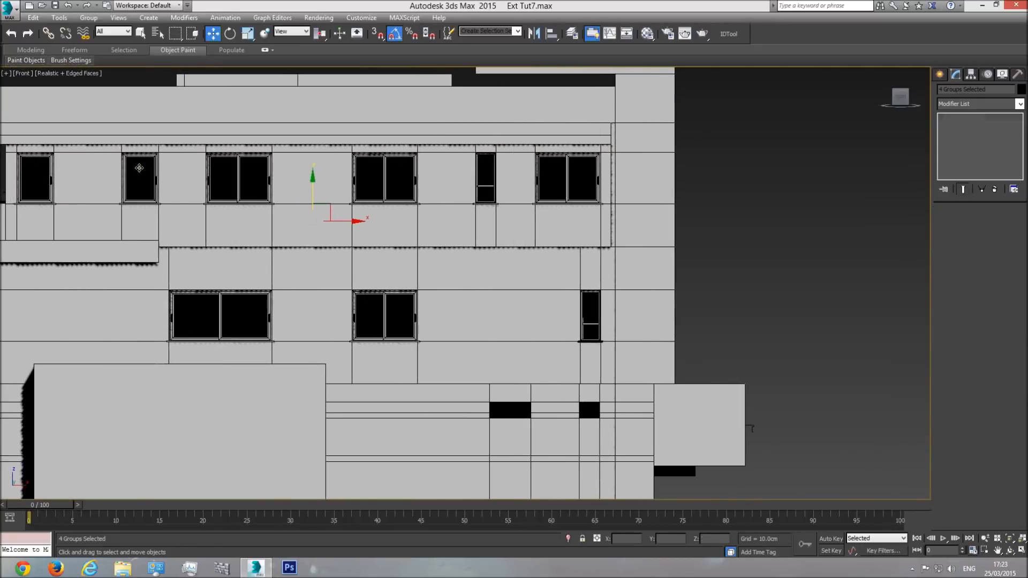
mouse_move(164, 172)
left_mouse_down("shift")
mouse_move(404, 325)
mouse_move(523, 420)
left_mouse_up("shift")
left_click(582, 326)
middle_click_drag(583, 326, 581, 329)
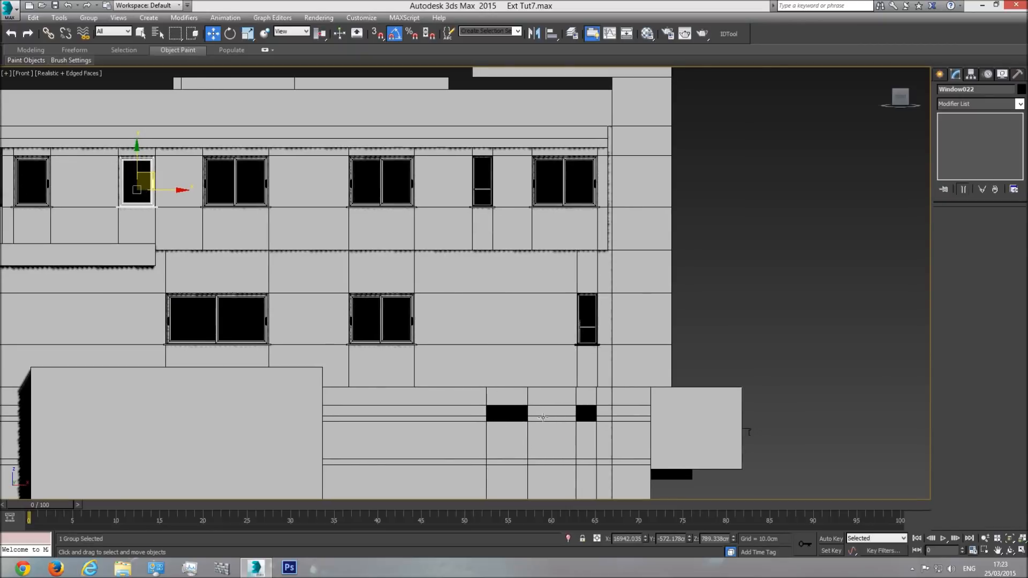
left_click(588, 318)
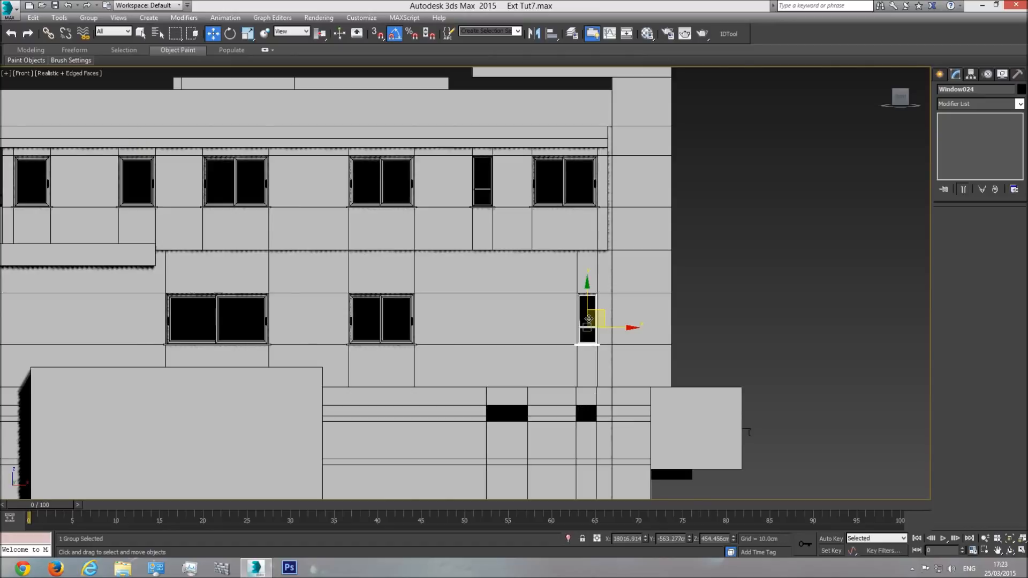
mouse_move(603, 311)
left_mouse_down("shift")
mouse_move(523, 418)
mouse_move(505, 410)
mouse_move(512, 421)
left_mouse_up("shift")
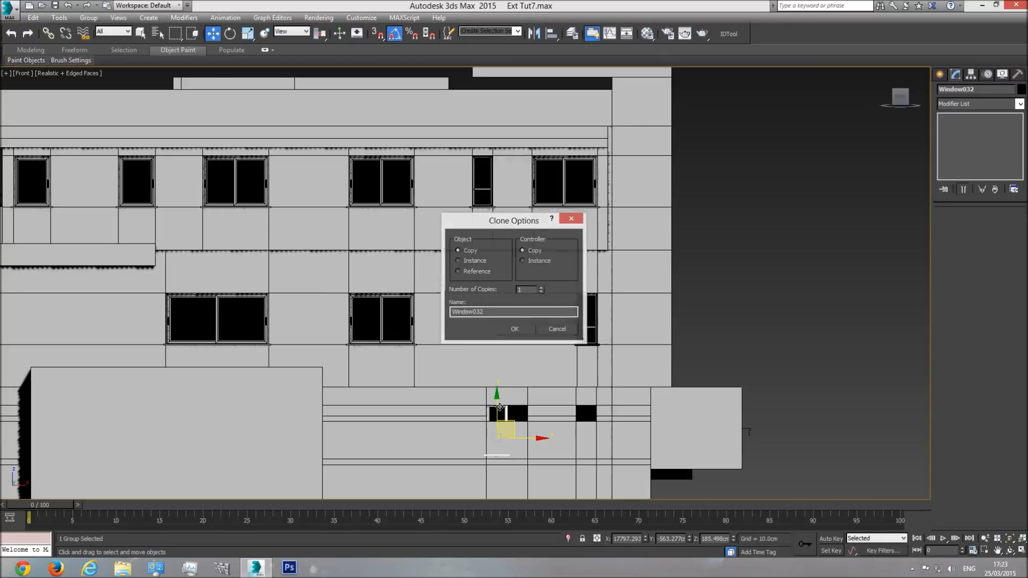
left_click(511, 329)
Step: Open the copied window group and delete the horizontal divider bar from its frame
scroll(489, 364, "up", 5)
scroll(502, 402, "down", 5)
key("F3")
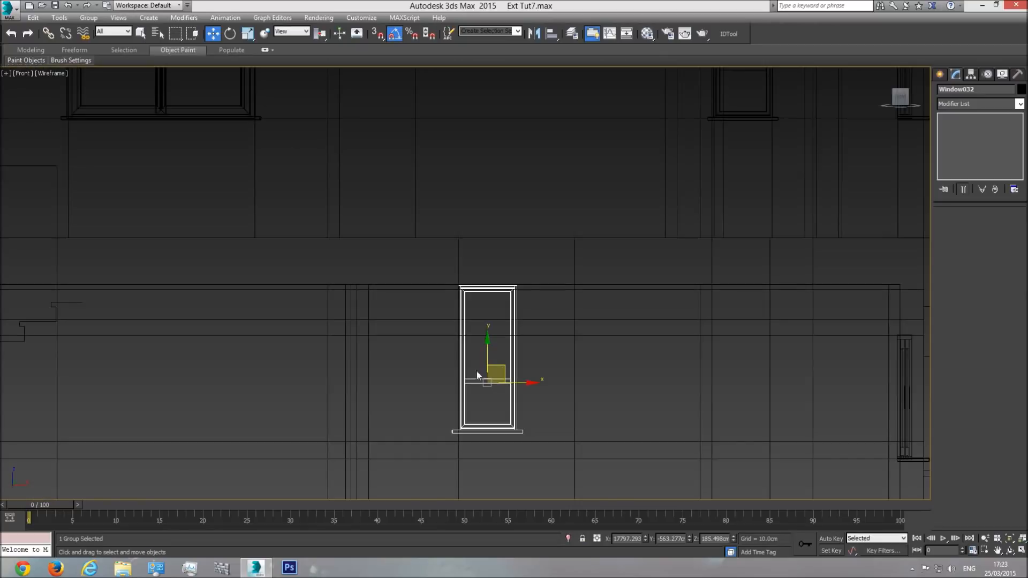
left_click(89, 18)
left_click(114, 61)
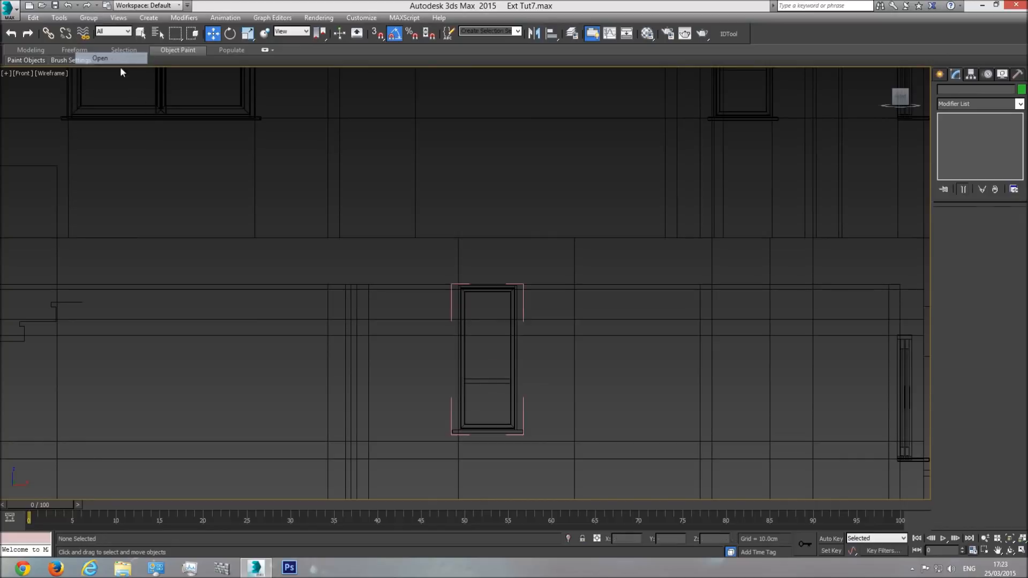
left_click(490, 381)
left_click(1003, 226)
left_click(501, 393)
left_click(503, 382)
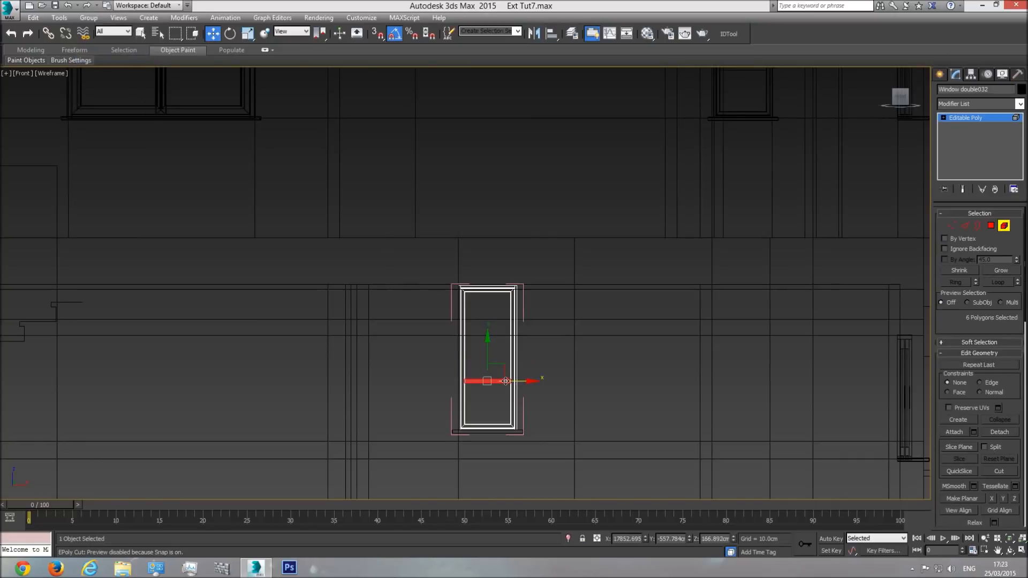
key("Delete")
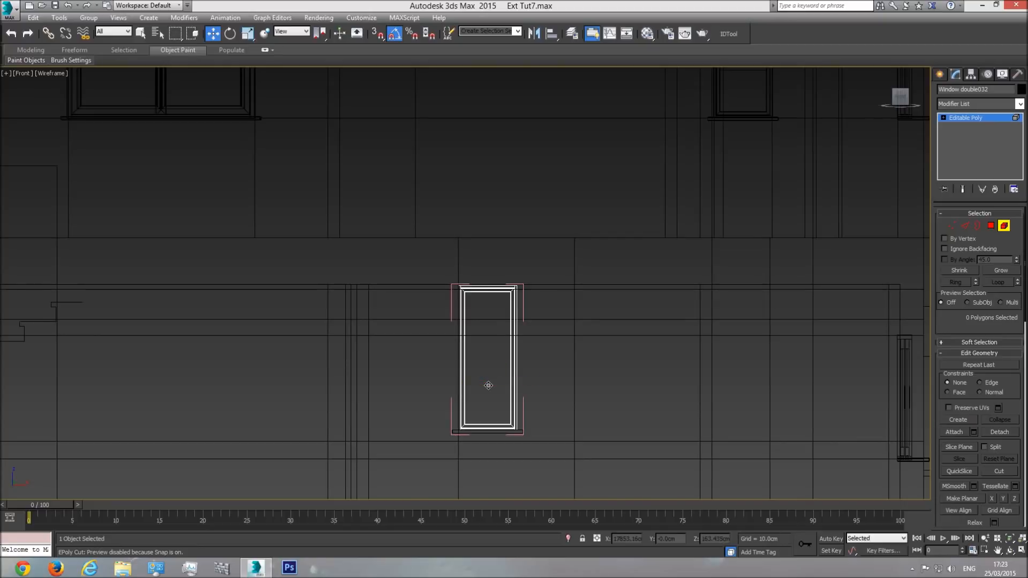
left_click(968, 121)
Step: Fit the copied window frame to the wide, low opening by raising its bottom vertices and extending its right side
scroll(523, 321, "down", 5)
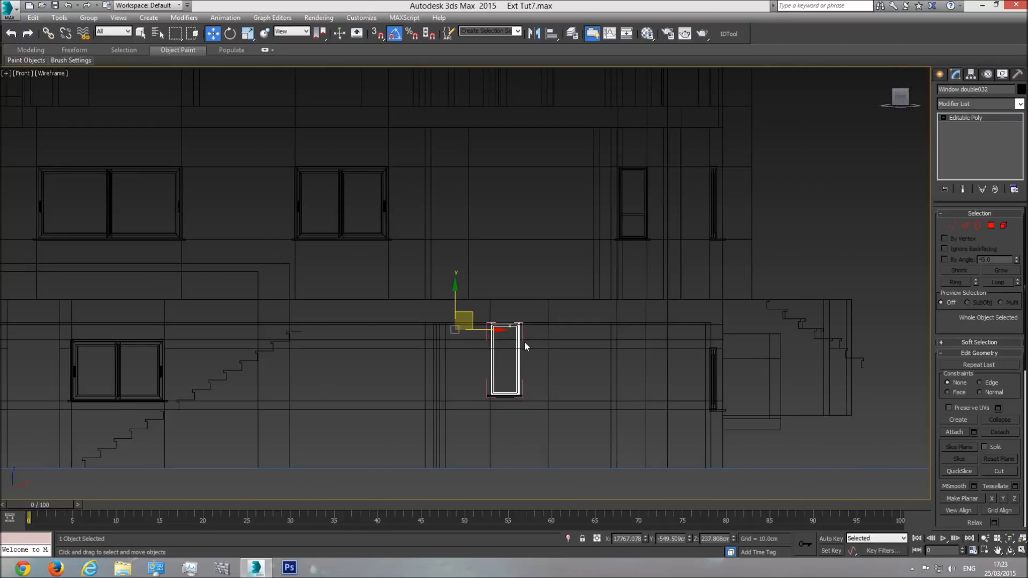
key("F3")
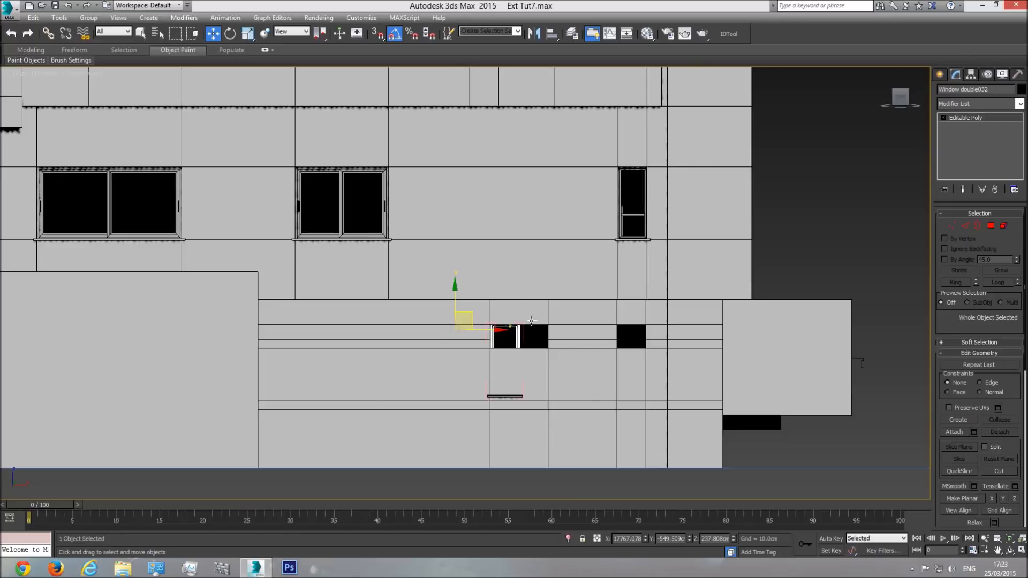
key("F3")
left_click(951, 226)
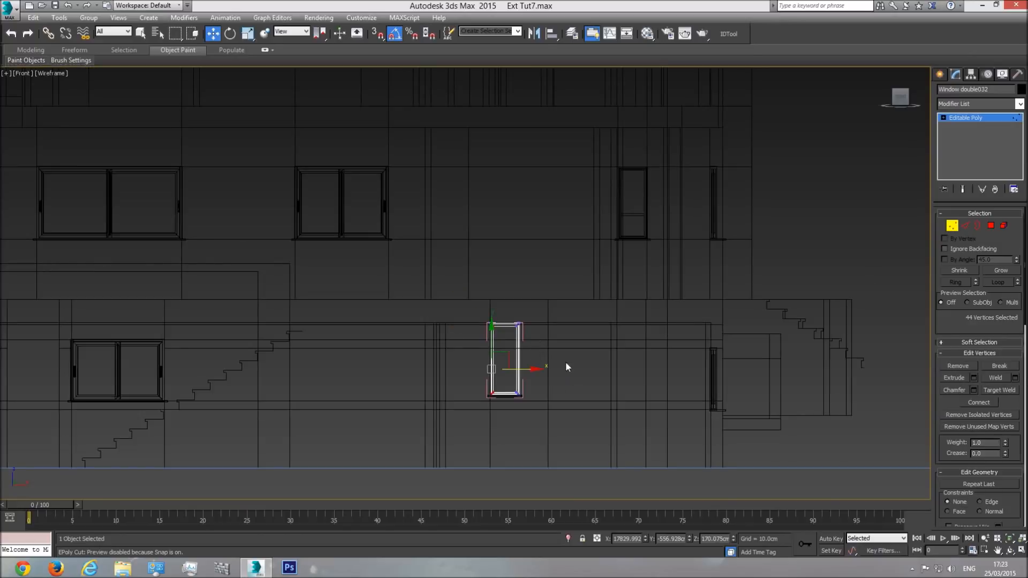
key("F3")
scroll(494, 410, "up", 5)
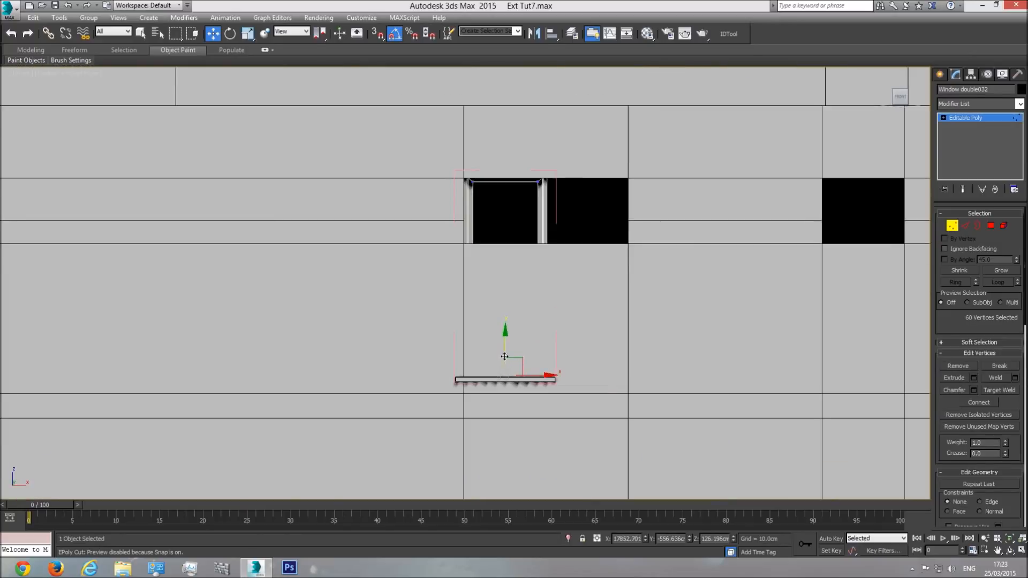
left_click_drag(503, 211, 498, 216)
left_click_drag(471, 310, 514, 288)
left_click_drag(578, 217, 658, 222)
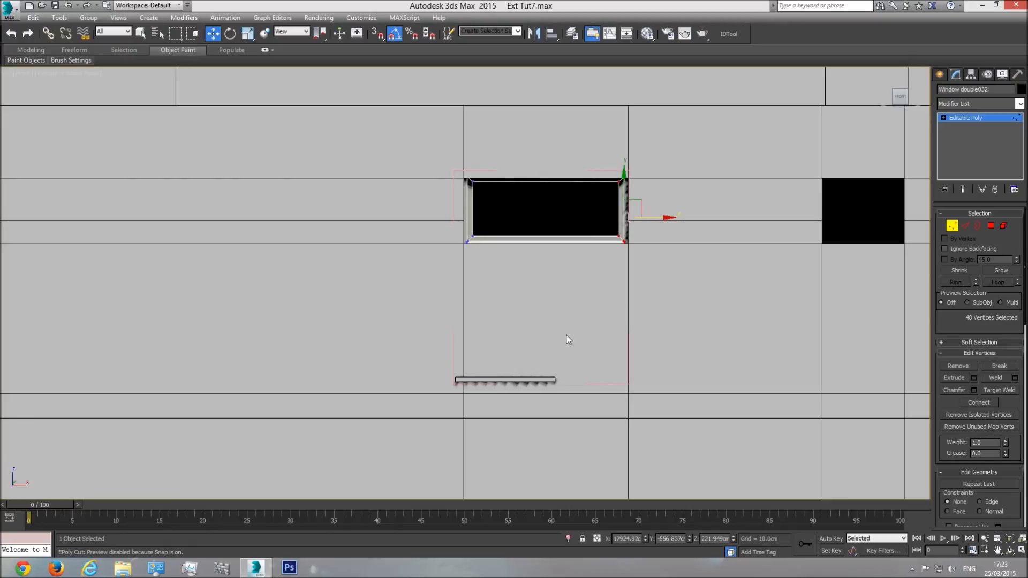
left_click(989, 122)
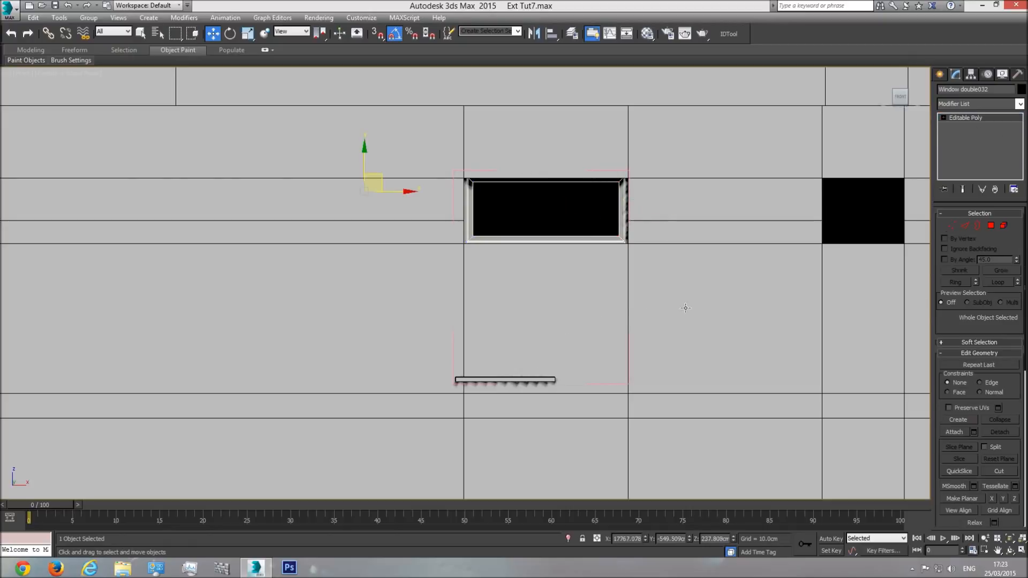
Step: Move the copied window's ledge up along Y to the bottom edge of the opening
left_click(509, 380)
left_click_drag(422, 351, 423, 220)
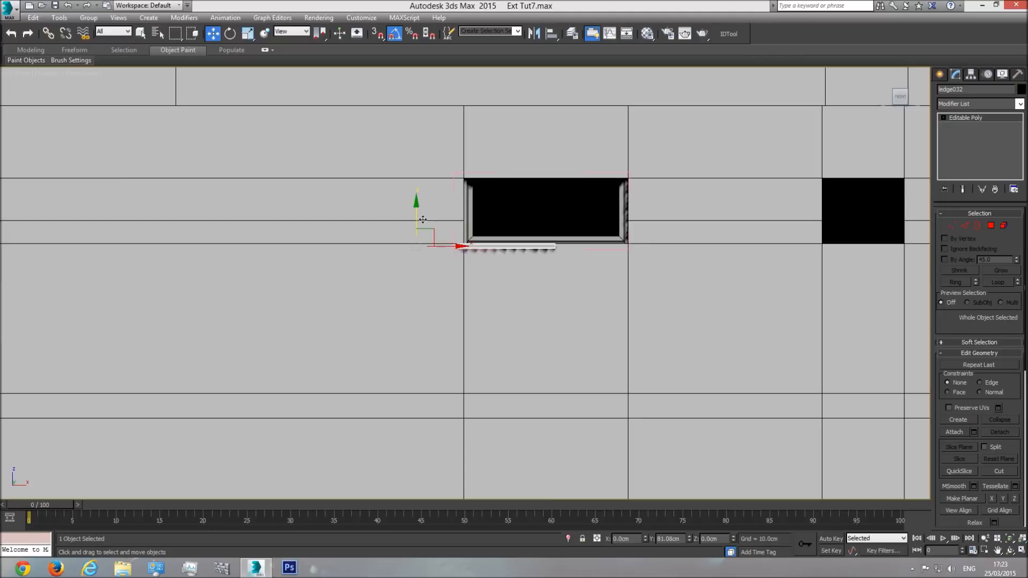
scroll(422, 220, "up", 4)
left_click_drag(406, 264, 402, 266)
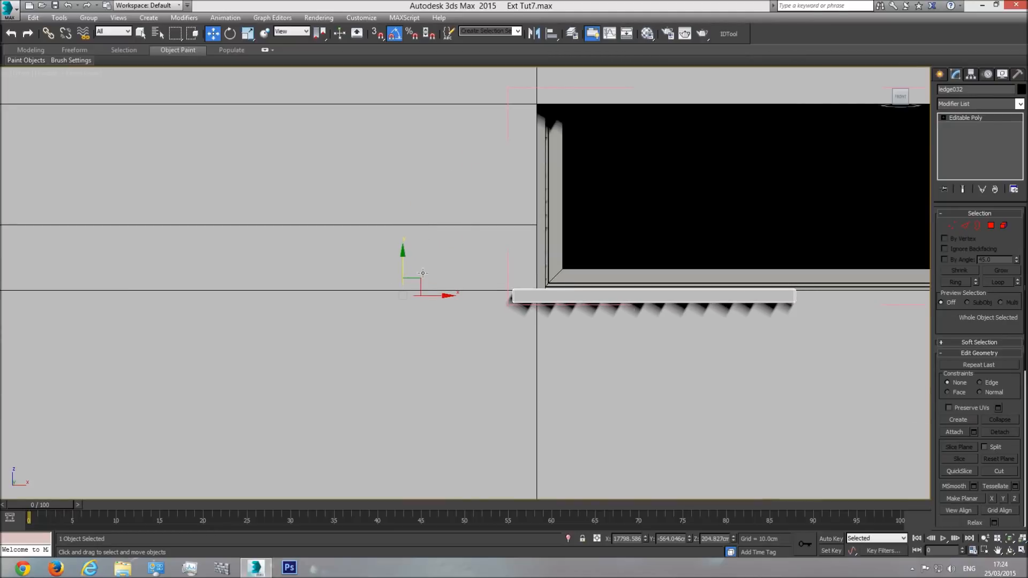
Step: Extend the ledge's right-end vertices along X past the opening so it overhangs evenly on both sides
middle_click_drag(865, 299, 751, 294)
left_click(951, 226)
left_click_drag(701, 267, 640, 373)
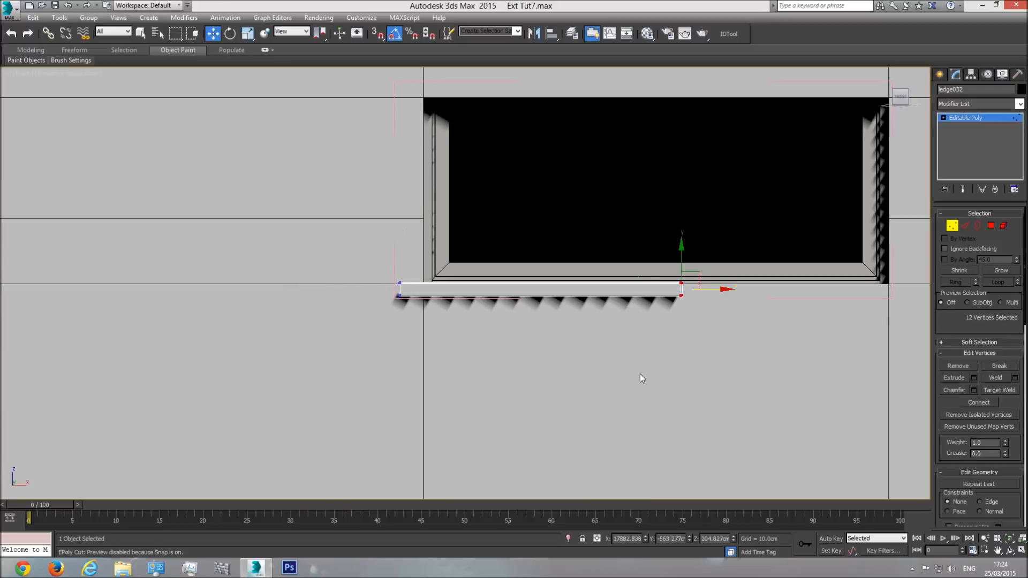
left_click_drag(710, 289, 940, 298)
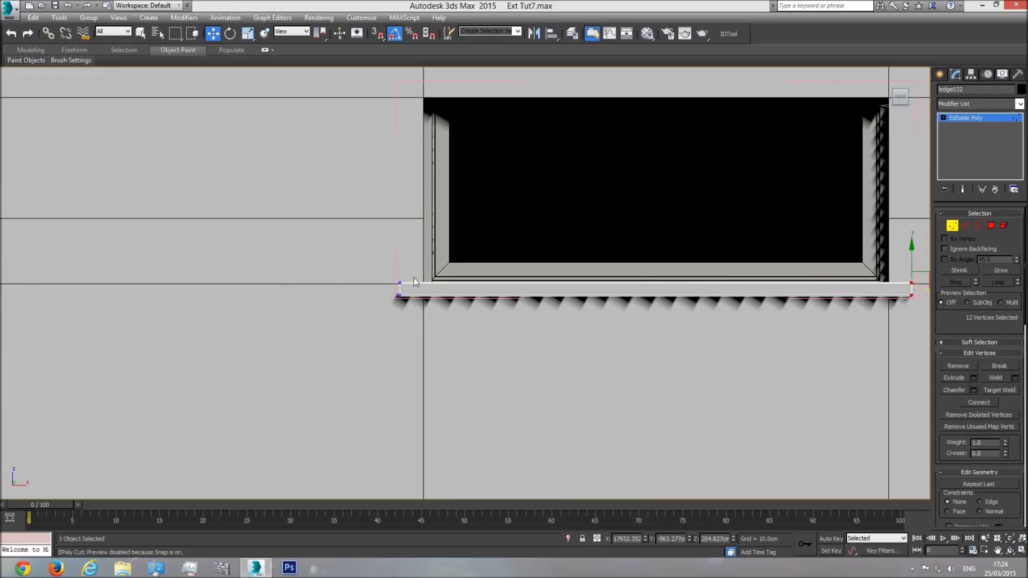
middle_click_drag(803, 302, 695, 310)
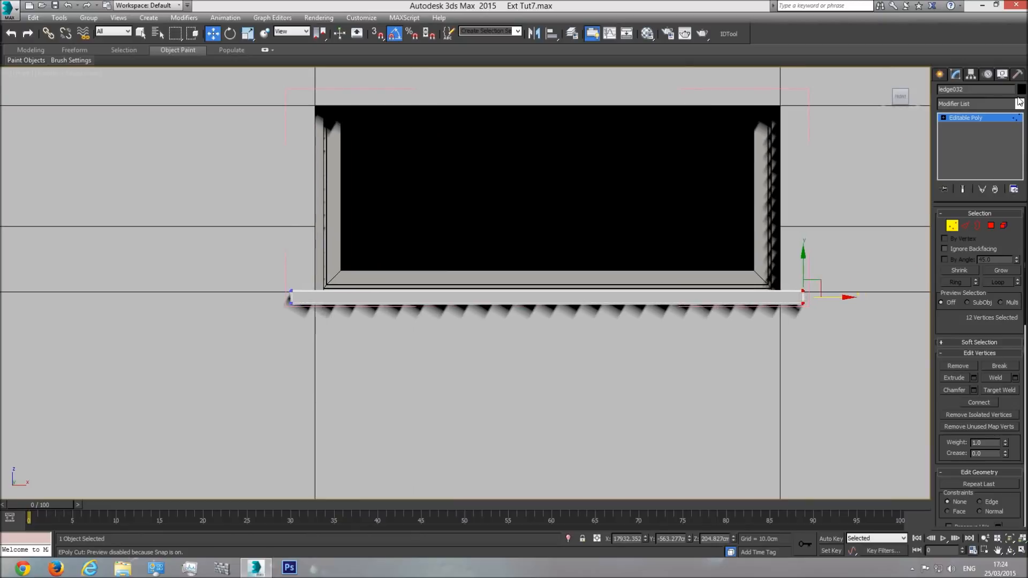
left_click(987, 119)
Step: Raise the window frame's bottom vertices slightly above the ledge and lower its top vertices below the opening's upper edge
left_click(498, 177)
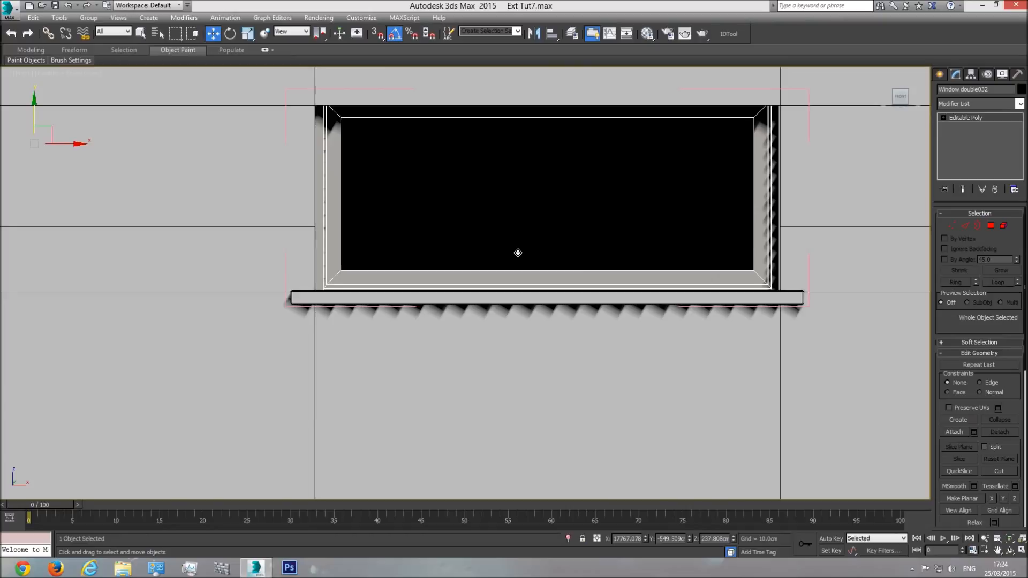
left_click(951, 225)
left_click_drag(211, 393, 835, 241)
left_click_drag(551, 262, 551, 259)
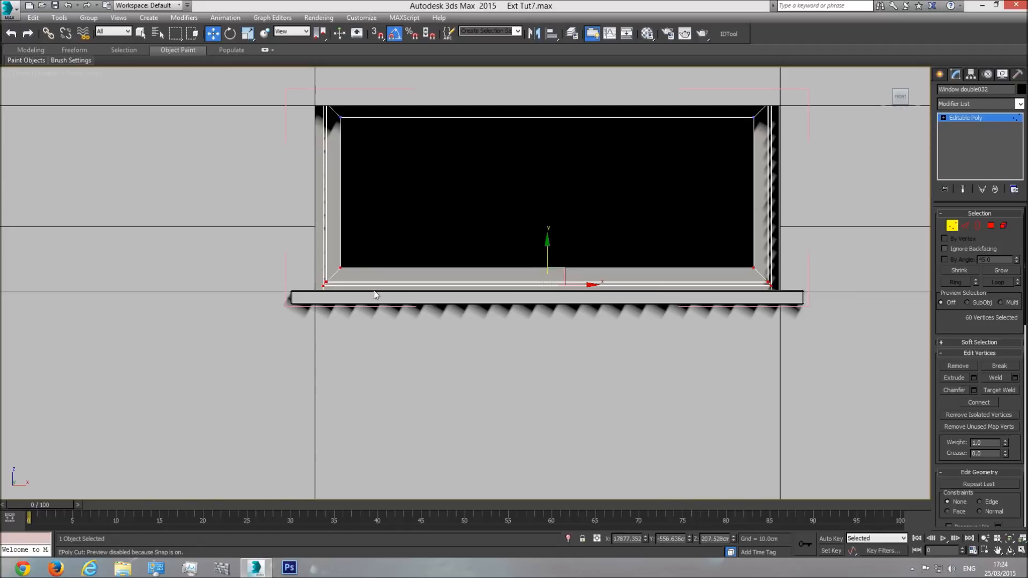
middle_click_drag(304, 88, 271, 150)
left_click_drag(675, 250, 860, 264)
left_click_drag(554, 158, 555, 187)
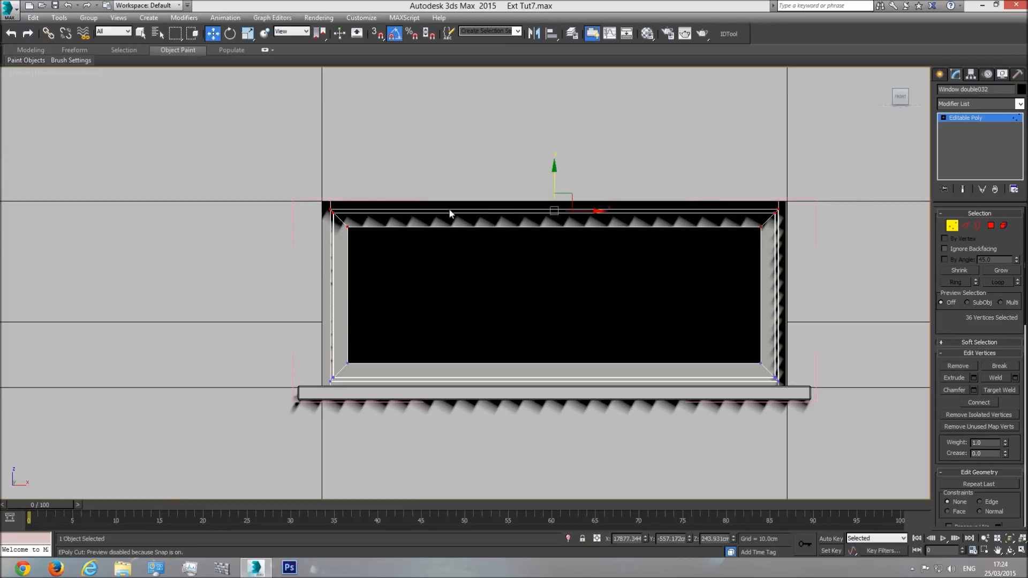
key("F3")
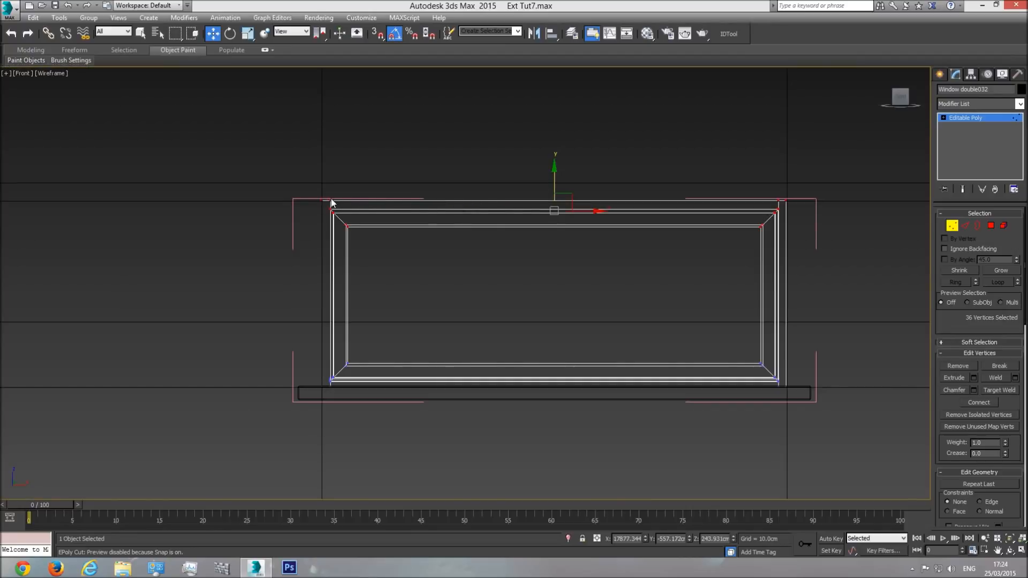
key("F3")
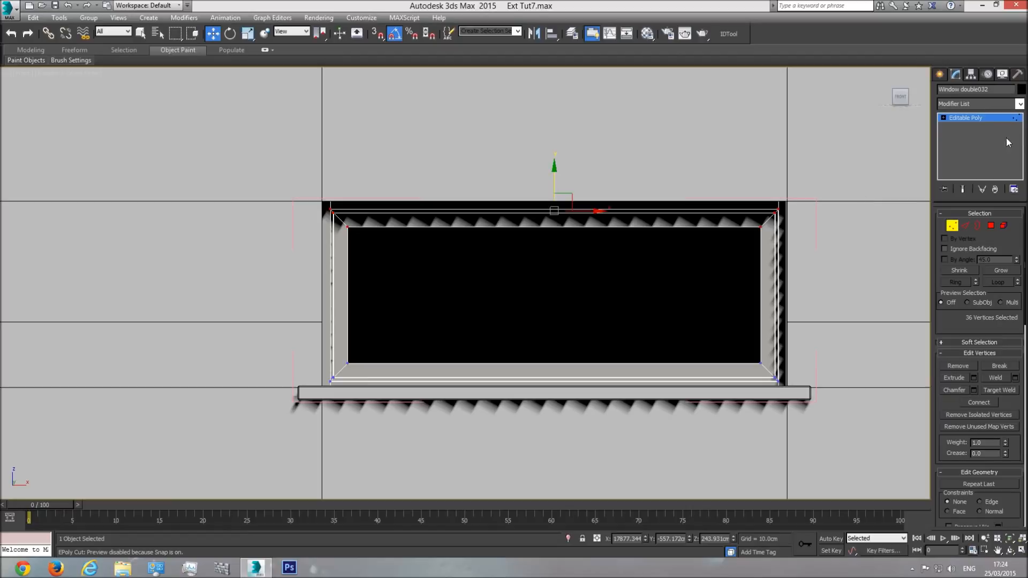
left_click(991, 117)
Step: Check the resized window in the perspective view and close its group
key("p")
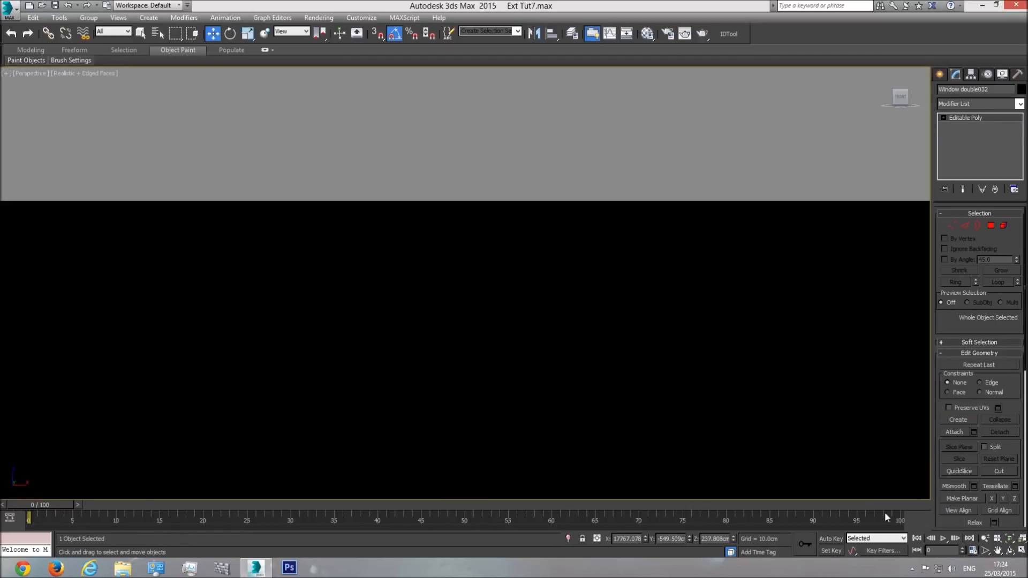
left_click(1010, 540)
left_click(1010, 550)
left_click_drag(486, 301, 516, 298)
scroll(523, 315, "down", 6)
key("w")
left_click(89, 18)
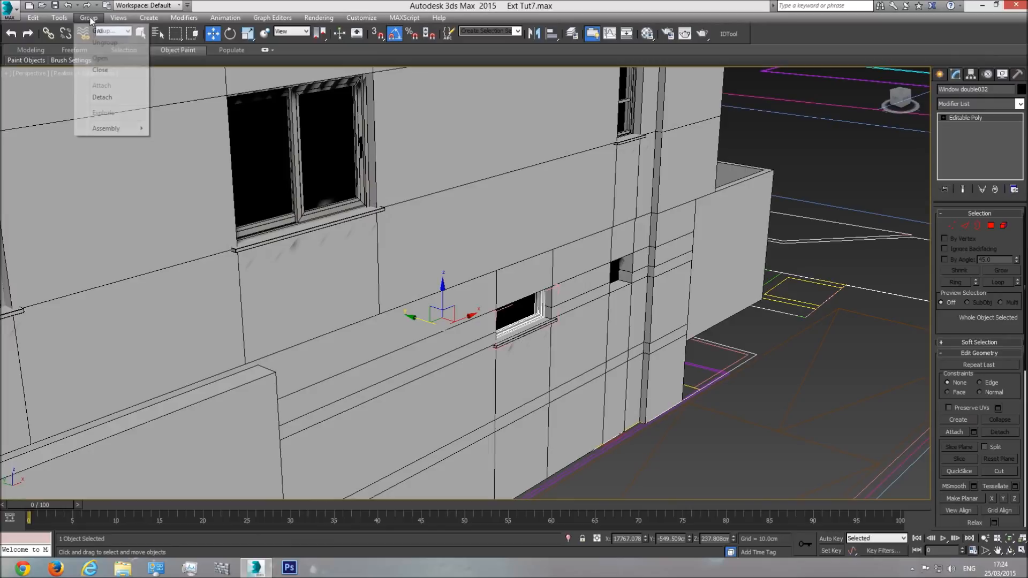
left_click(110, 70)
Step: Copy the fitted ground-level window group about 218 cm along X to the smaller neighbouring opening, aligning it with the opening's left edge
middle_click_drag(551, 314, 429, 326)
scroll(514, 285, "down", 3)
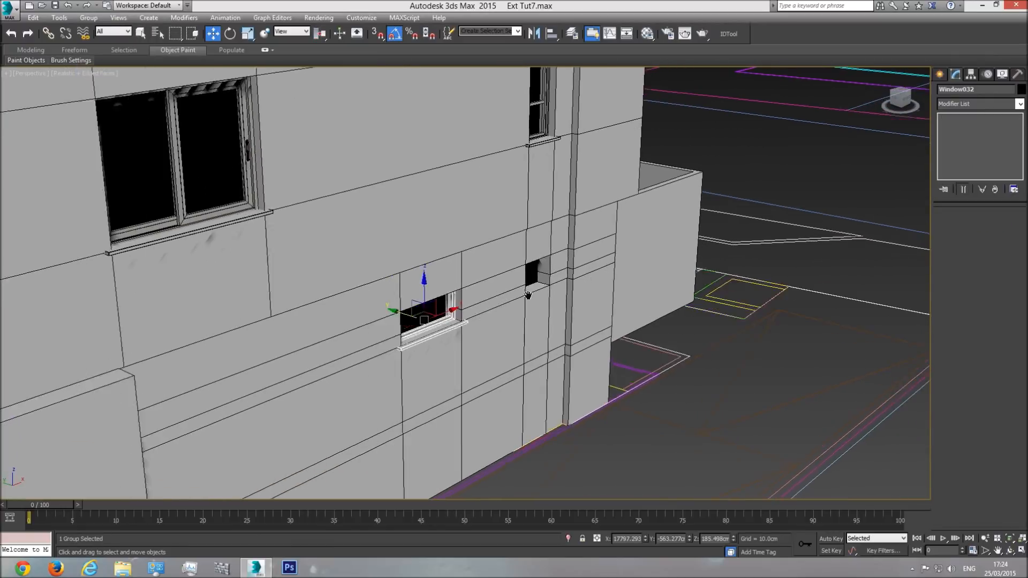
scroll(503, 300, "up", 5)
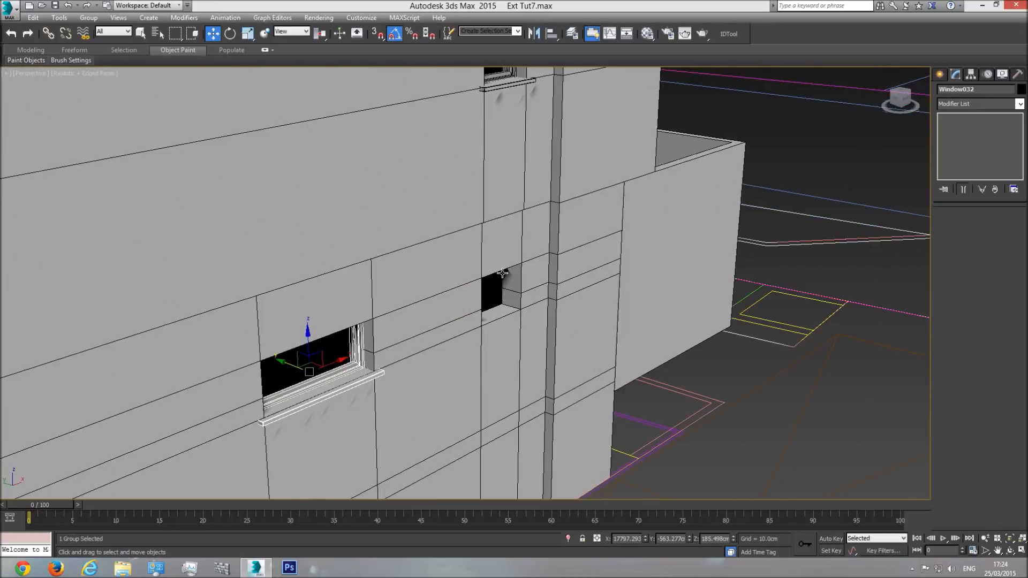
key("f")
scroll(420, 327, "down", 4)
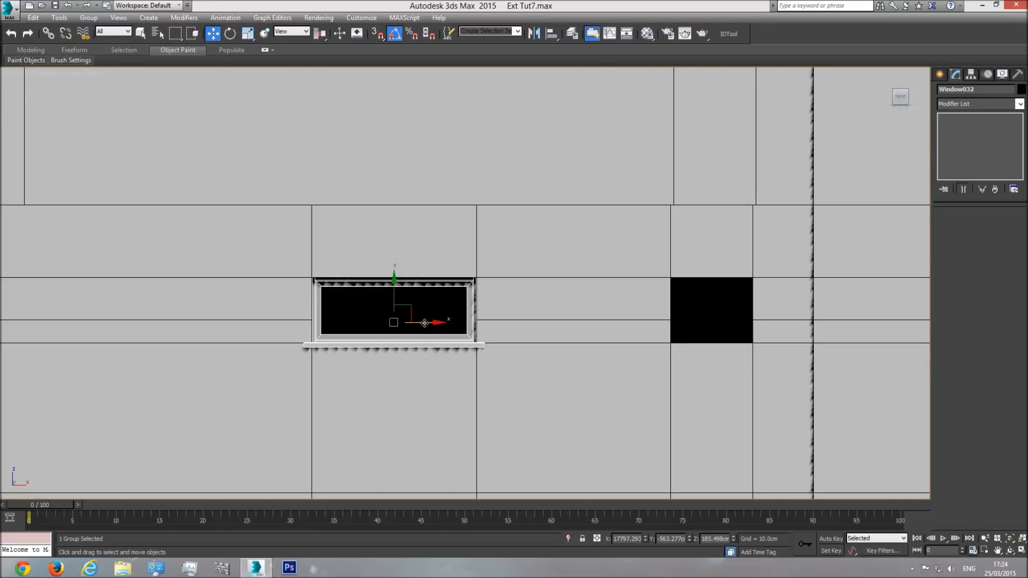
left_click_drag(427, 322, 782, 352, "shift")
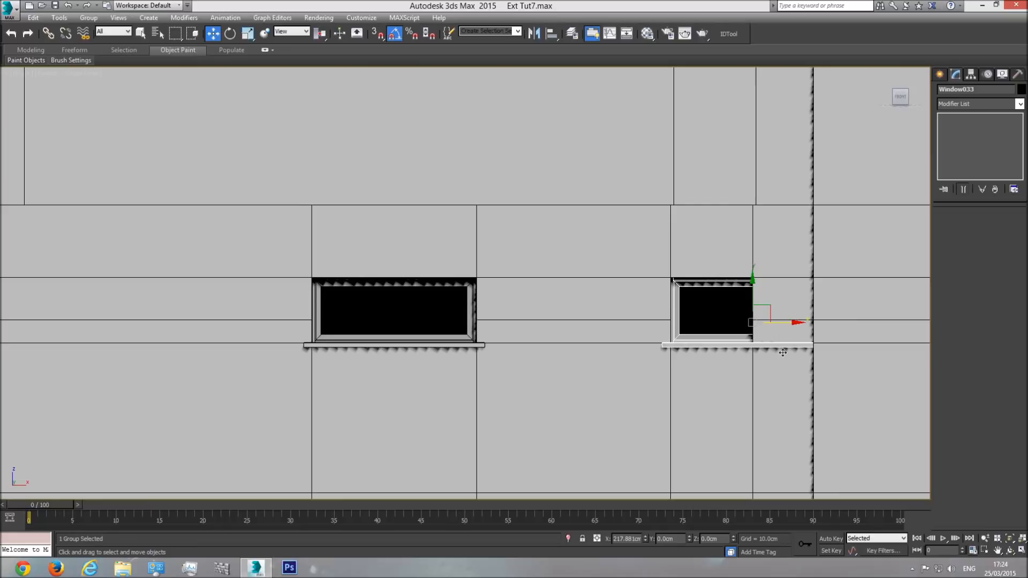
left_click(517, 327)
Step: Open the copied group and move the window frame's right-side vertices along X to fit inside the opening's right edge
left_click(88, 18)
left_click(87, 53)
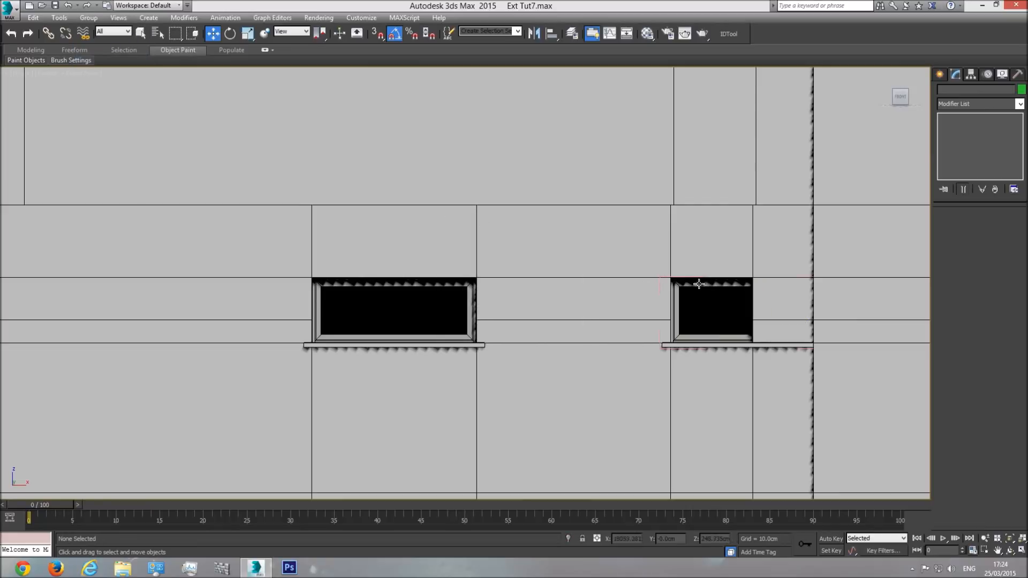
left_click(729, 298)
middle_click_drag(729, 297, 448, 290)
left_click(951, 225)
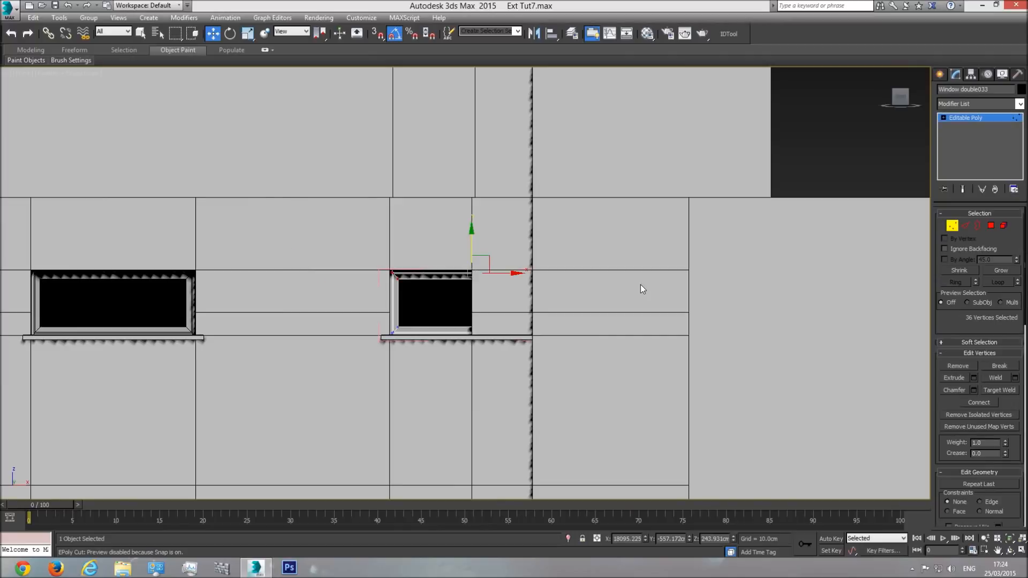
key("F3")
left_click_drag(544, 344, 539, 348)
key("F3")
scroll(541, 308, "up", 3)
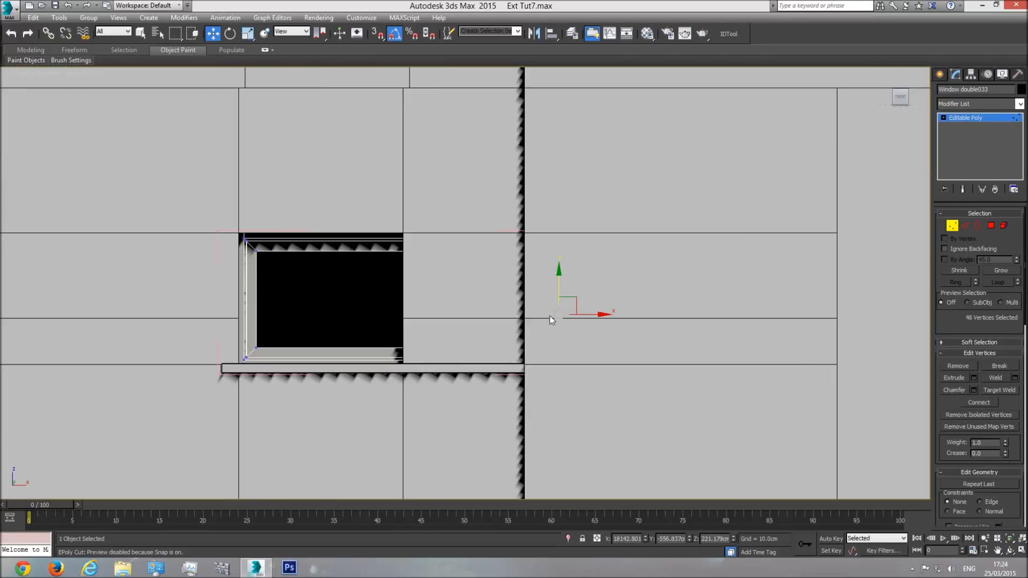
left_click_drag(594, 315, 429, 324)
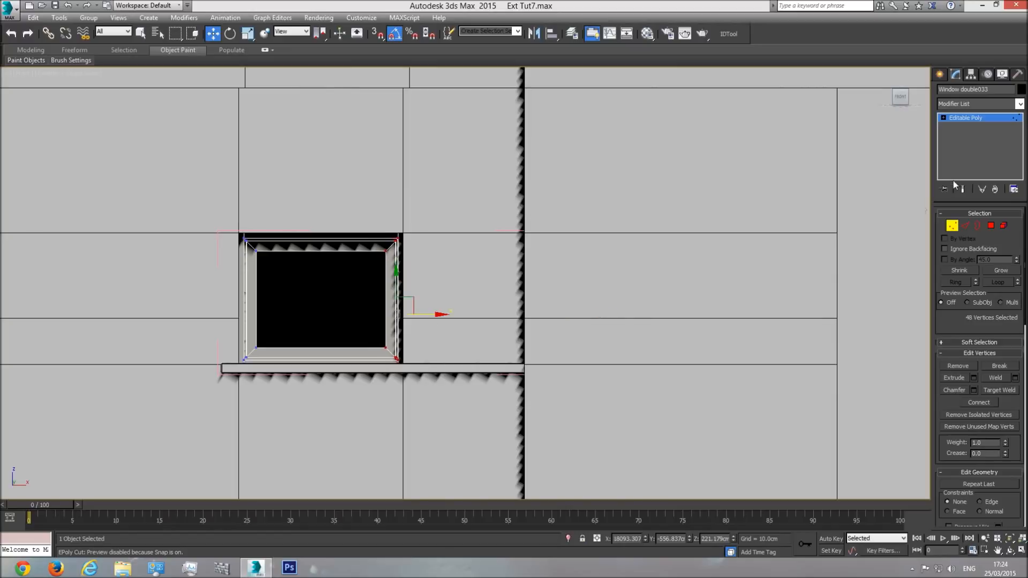
Step: Shorten the copied window's ledge by moving its right-end vertices along X, leaving an equal overhang on both sides of the opening
left_click(994, 116)
left_click(479, 368)
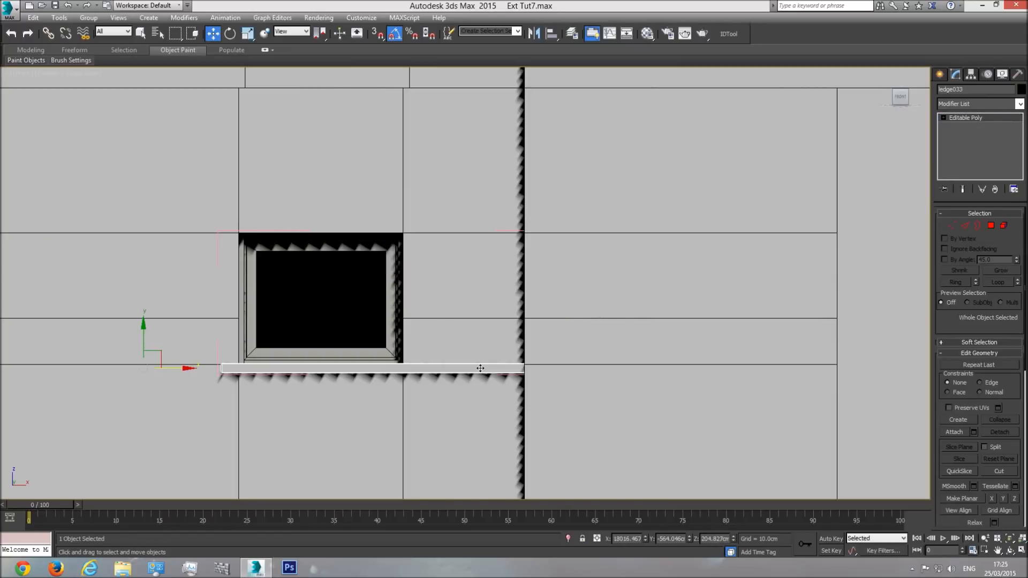
left_click(952, 225)
left_click_drag(688, 298, 546, 423)
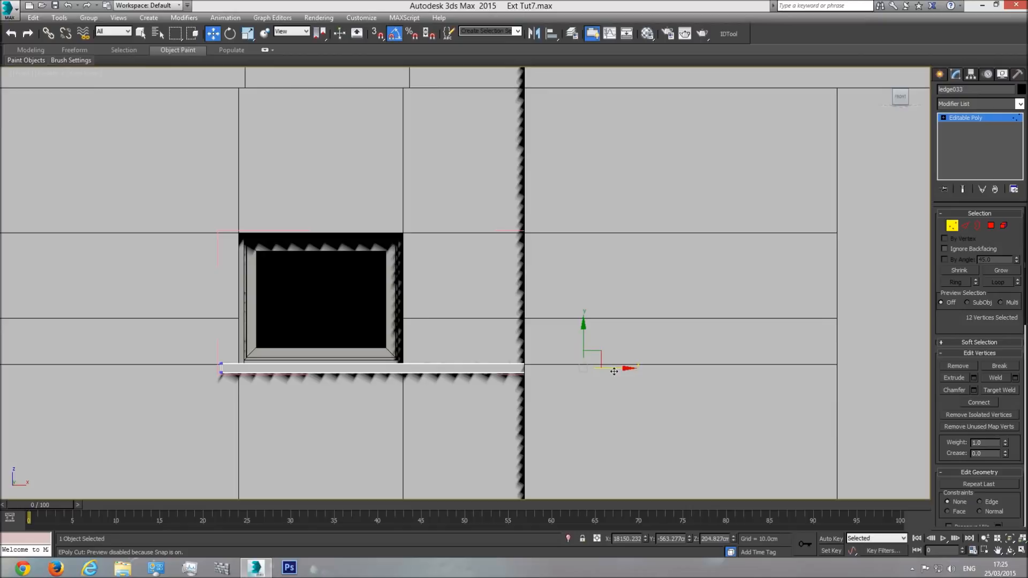
left_click_drag(539, 378, 454, 381)
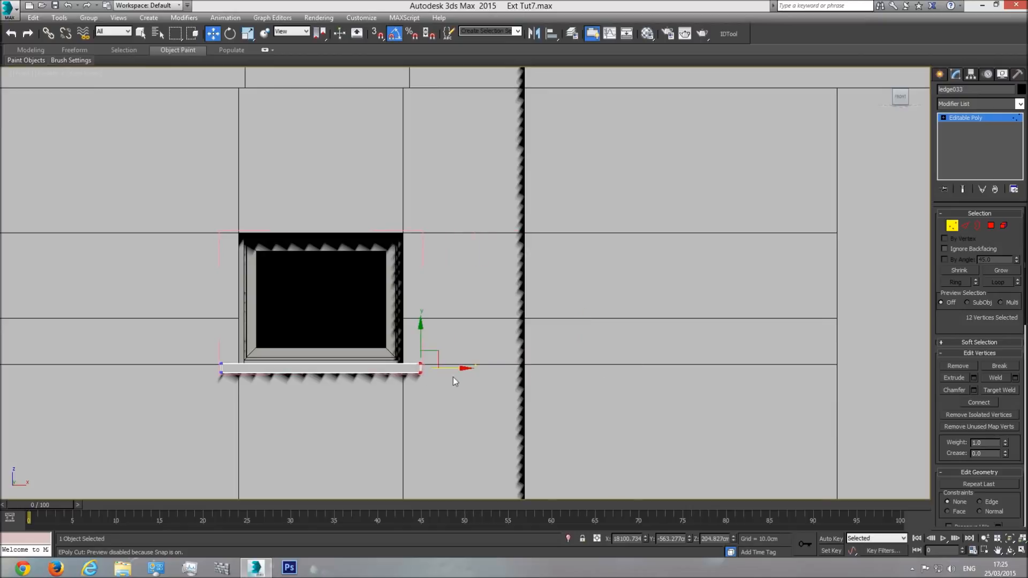
left_click(950, 126)
Step: Check the narrowed window in the perspective view and close its group
key("p")
left_click(1010, 541)
left_click(1010, 550)
left_click_drag(439, 276, 457, 304)
scroll(481, 294, "down", 8)
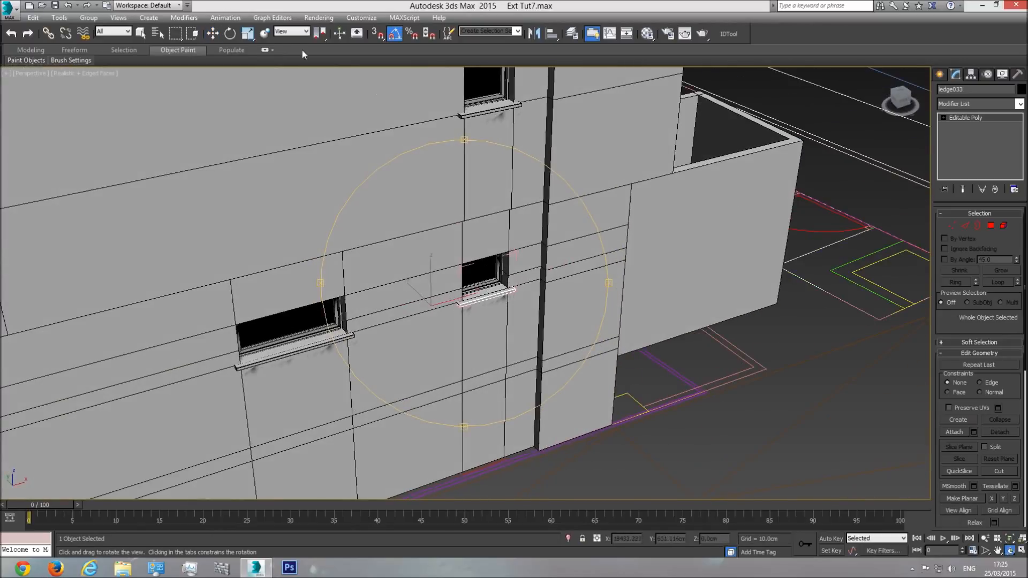
left_click(89, 17)
left_click(102, 70)
Step: Examine the building from several sides in perspective for openings that still need windows
left_click_drag(234, 180, 443, 378)
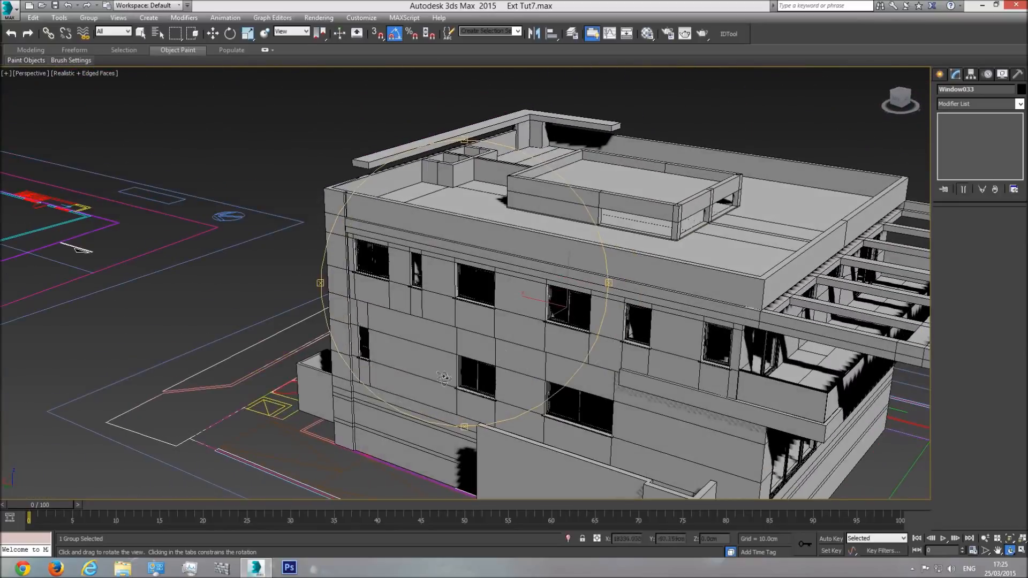
left_click_drag(445, 422, 514, 325)
scroll(529, 303, "up", 3)
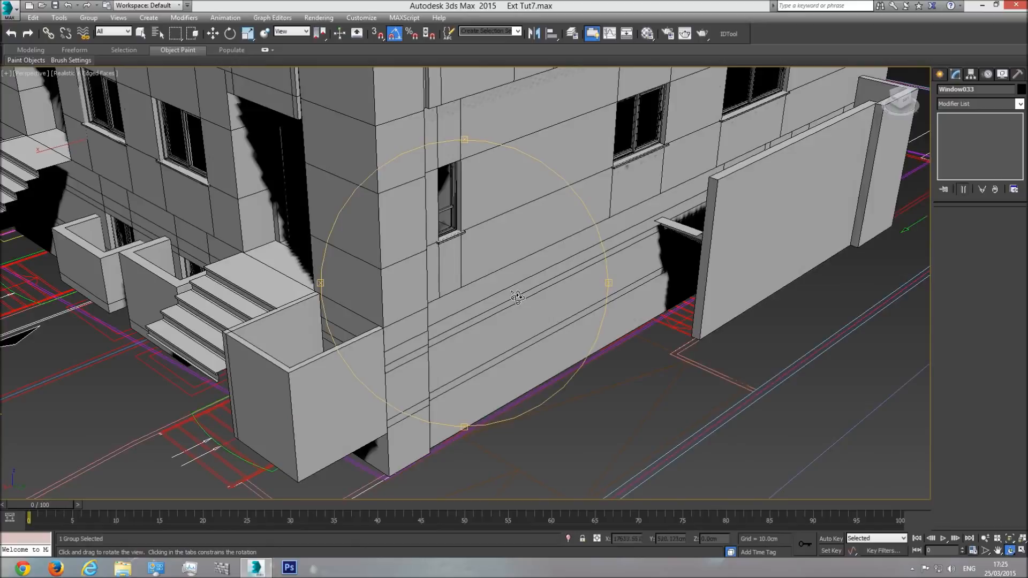
scroll(517, 297, "down", 4)
left_click_drag(465, 309, 610, 312)
middle_click_drag(390, 249, 560, 278)
left_click_drag(558, 278, 690, 362)
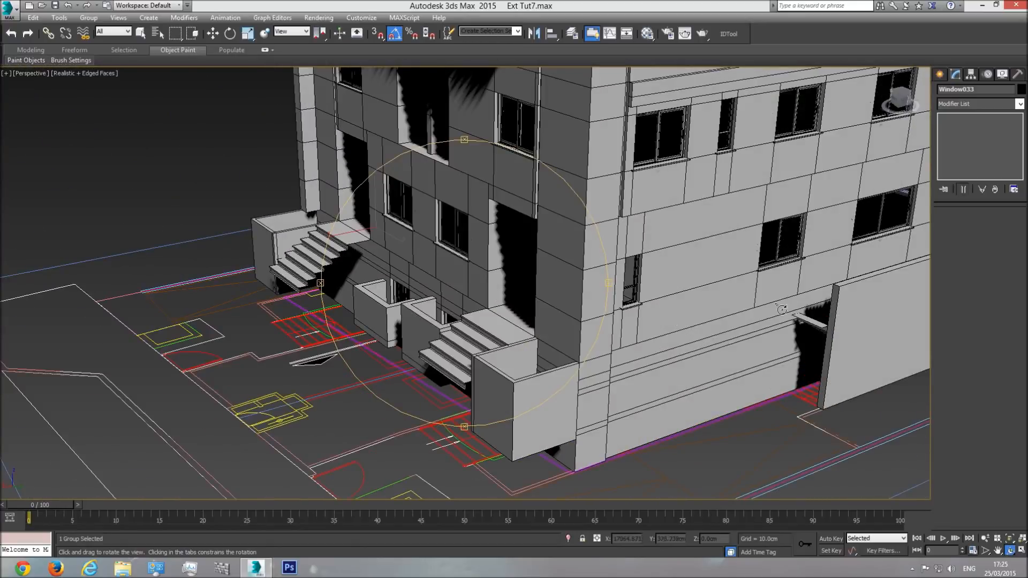
left_click_drag(482, 329, 396, 278)
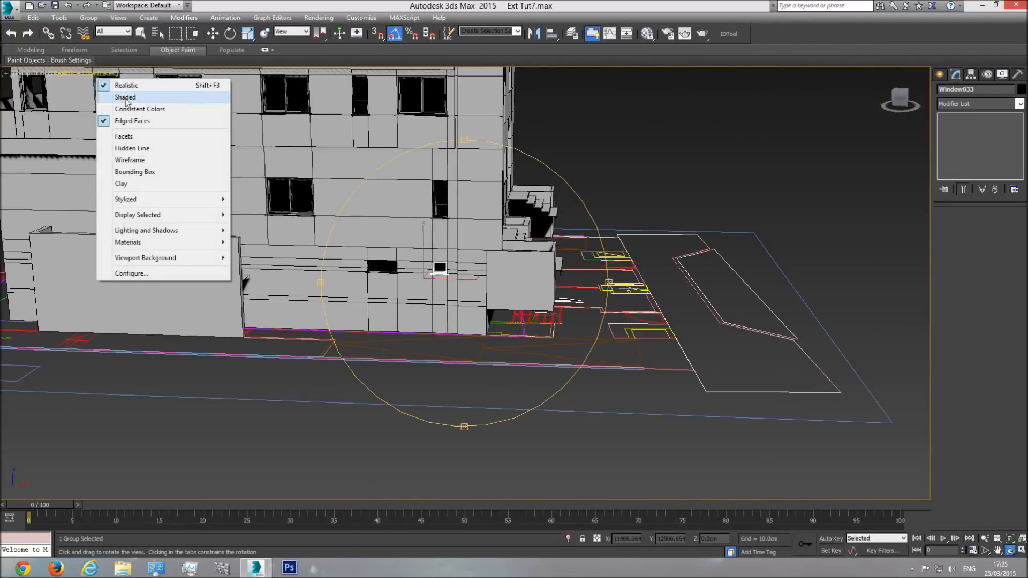
Step: Set the perspective viewport's shading mode to Shaded and bring the side facade with the upper-floor windows into view
left_click(126, 98)
mouse_move(429, 251)
left_mouse_down()
mouse_move(429, 291)
mouse_move(471, 308)
mouse_move(456, 304)
mouse_move(513, 201)
mouse_move(426, 251)
left_mouse_up()
left_click_drag(439, 317, 471, 240)
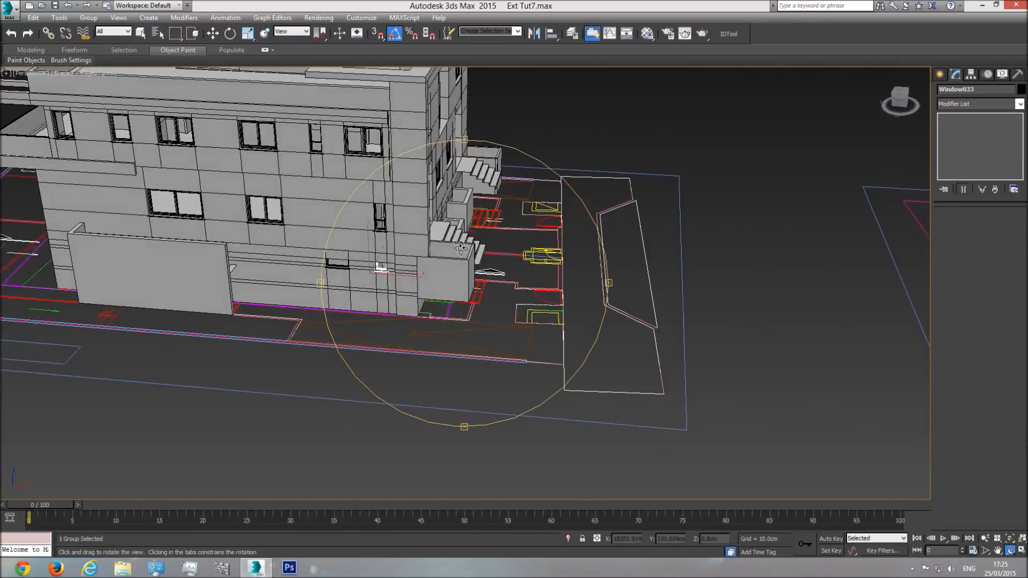
middle_click_drag(381, 227, 482, 271)
Step: Copy the upper-floor single window group along X to beyond the building's corner, in front of the stair facade
key("w")
left_click(229, 169)
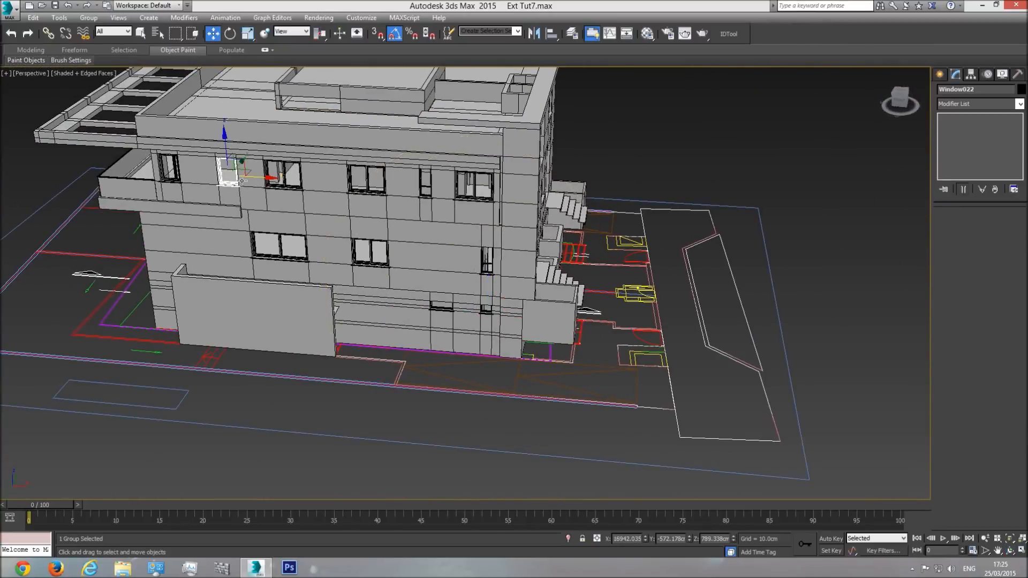
mouse_move(256, 179)
left_mouse_down("shift")
mouse_move(585, 214)
mouse_move(634, 200)
left_mouse_up("shift")
left_click(521, 327)
left_click(1010, 550)
left_click_drag(549, 272, 457, 254)
middle_click_drag(589, 193, 471, 238)
scroll(471, 238, "up", 4)
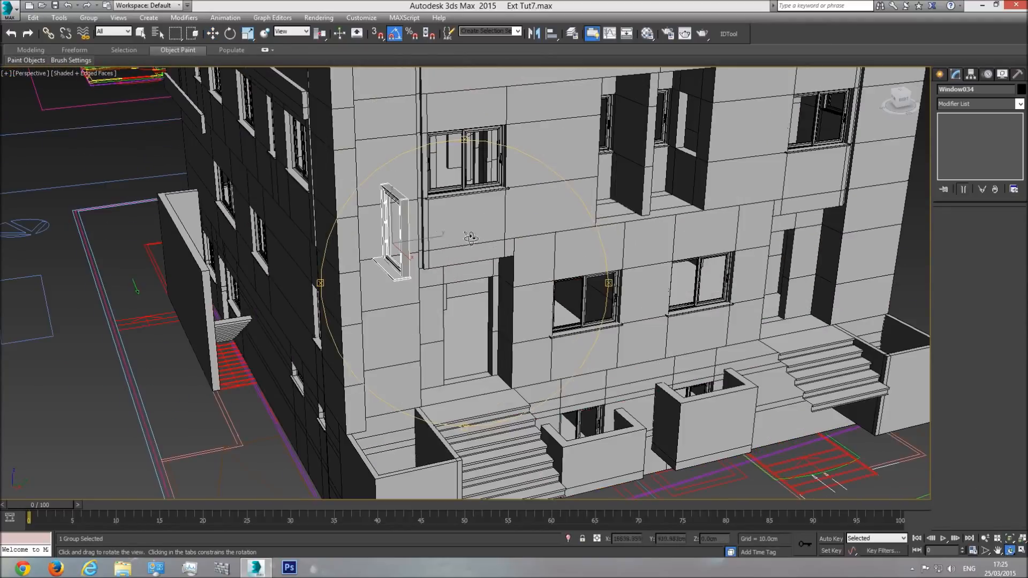
Step: Try to rotate the copied window group 90 degrees about Z
left_click(230, 34)
left_click_drag(381, 257, 428, 261)
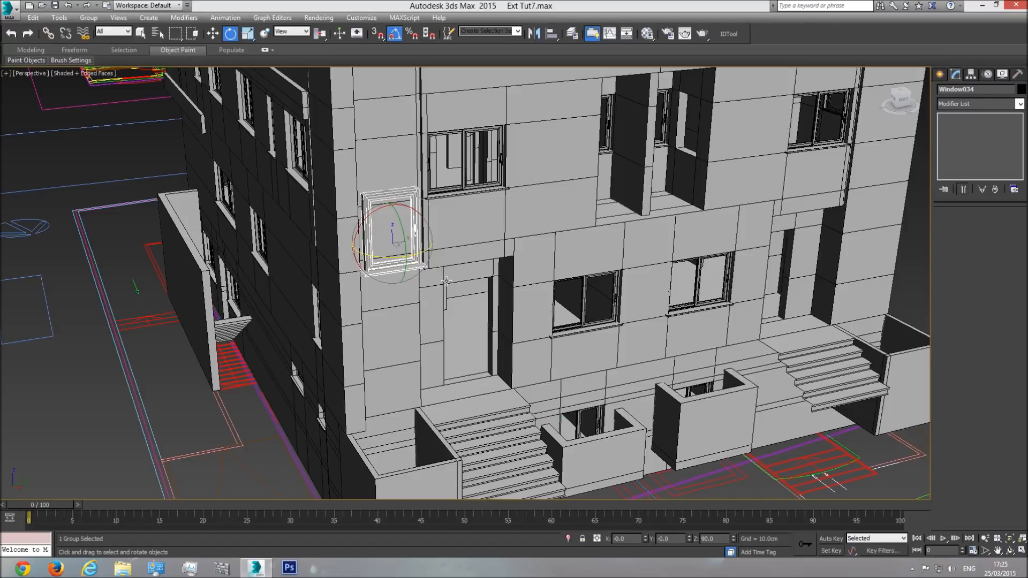
key("ctrl+z")
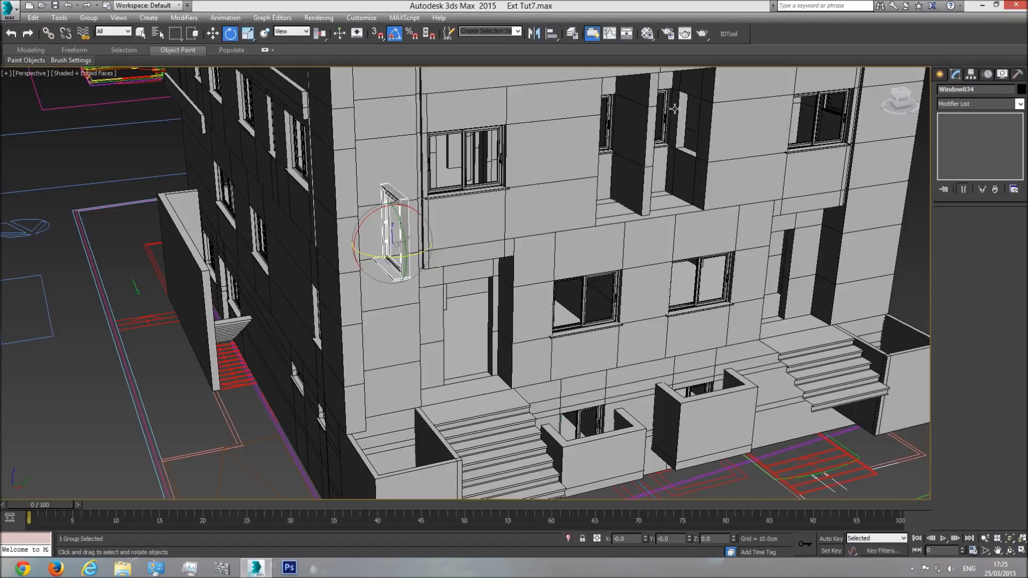
Step: Move the window copy into the side-wall opening of the recess between the upper-floor windows on the stair facade
left_click(213, 33)
left_click_drag(412, 247, 711, 140)
middle_click_drag(712, 139, 603, 250)
scroll(602, 251, "up", 6)
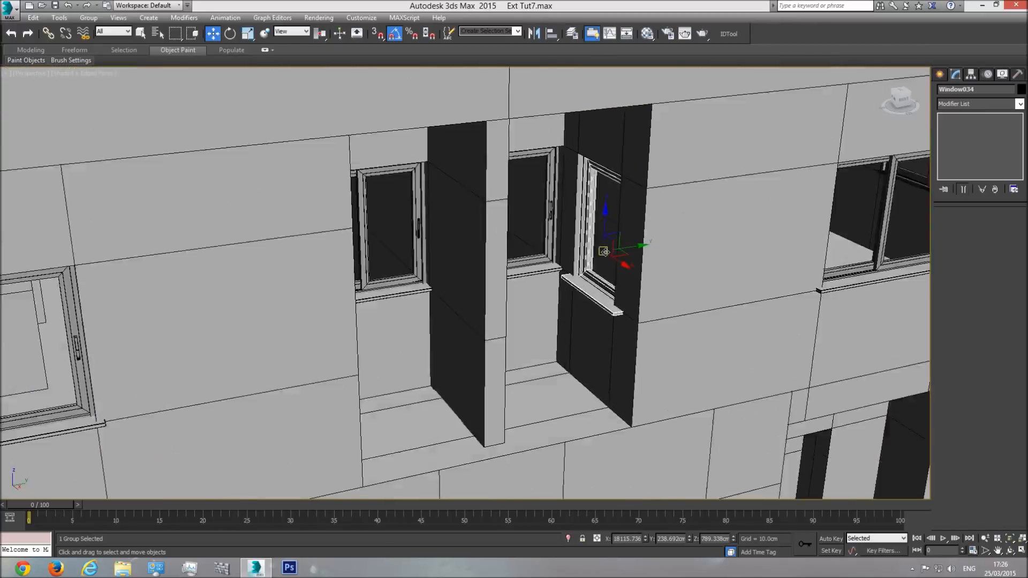
left_click(1010, 550)
left_click_drag(553, 323, 574, 330)
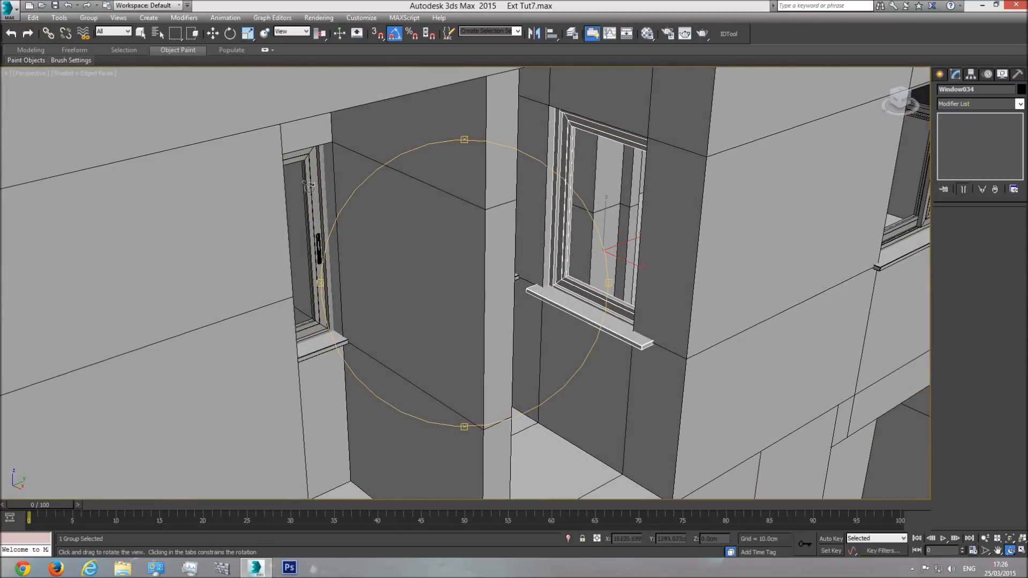
Step: Show the recess window in a wireframe top view and hide the Plan drawing
key("t")
middle_click_drag(533, 309, 252, 314)
scroll(252, 314, "down", 4)
mouse_move(502, 296)
middle_mouse_down()
mouse_move(164, 293)
mouse_move(227, 289)
middle_mouse_up()
scroll(417, 287, "down", 1)
scroll(443, 289, "up", 4)
scroll(406, 278, "up", 3)
key("F3")
scroll(481, 256, "up", 8)
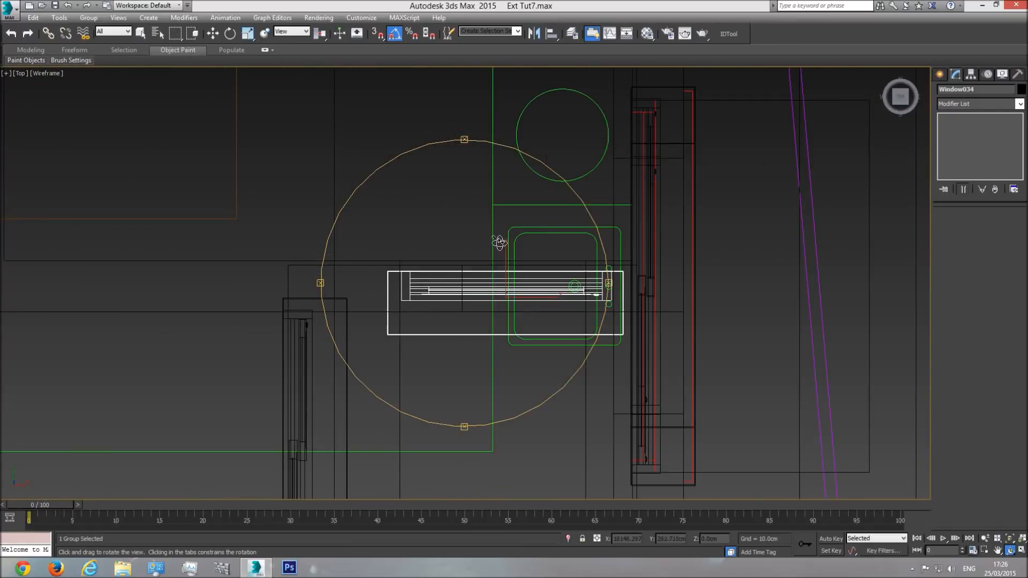
key("w")
left_click(513, 204)
right_click(513, 205)
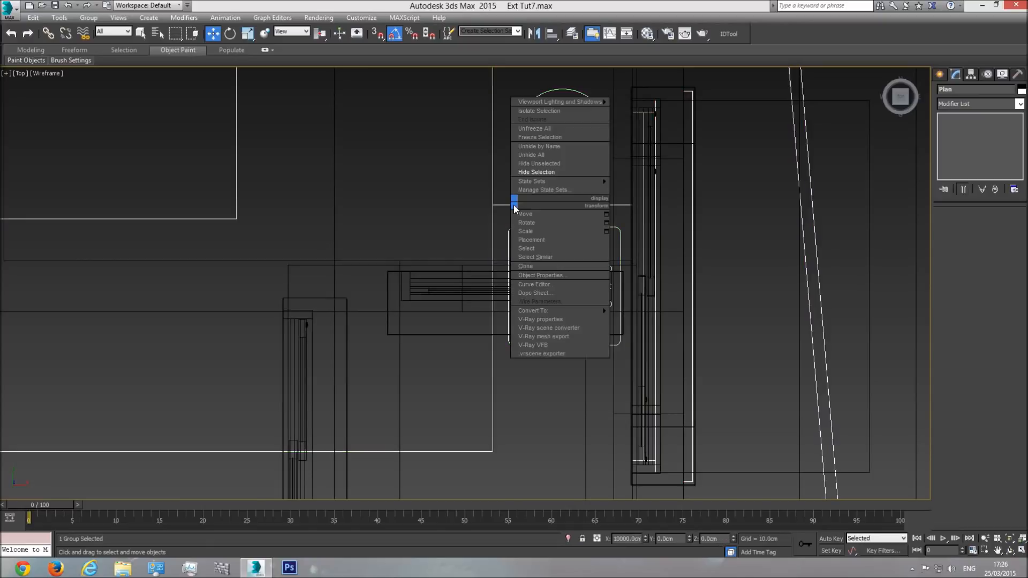
left_click(537, 171)
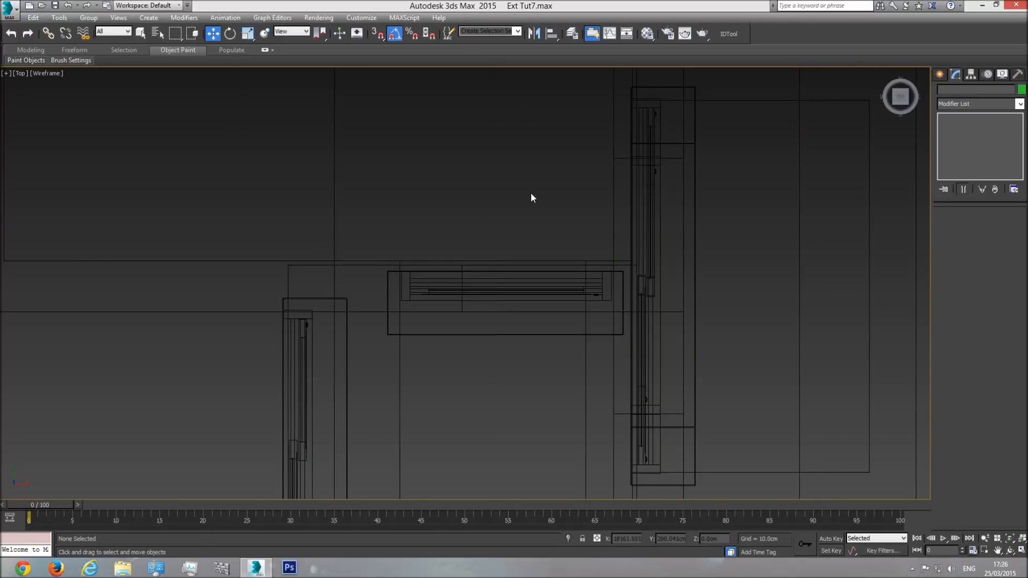
Step: Align the window copy with the opening's left edge along X, and move its frame's right-side vertices in to the right edge
left_click(490, 292)
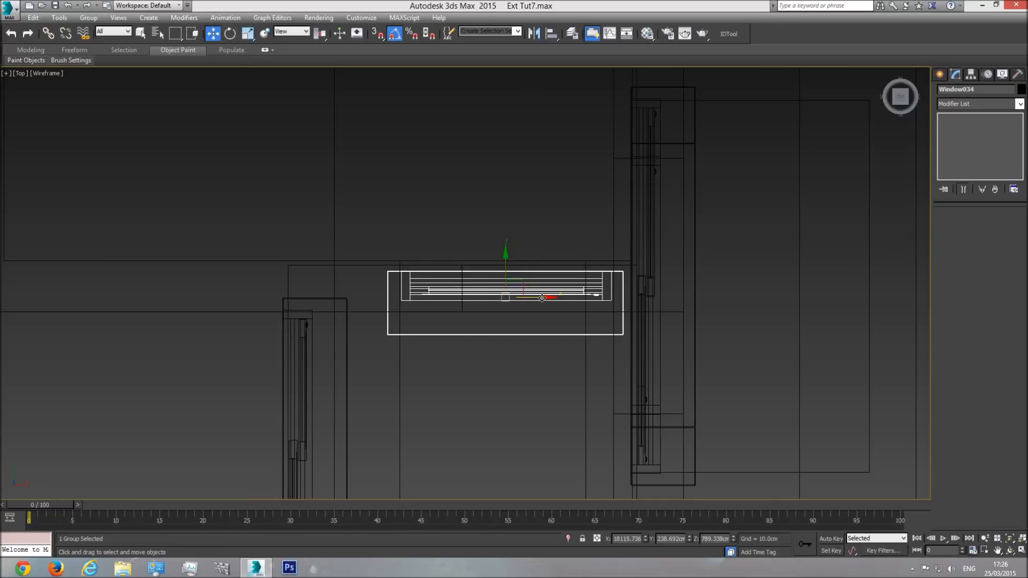
left_click_drag(540, 298, 539, 298)
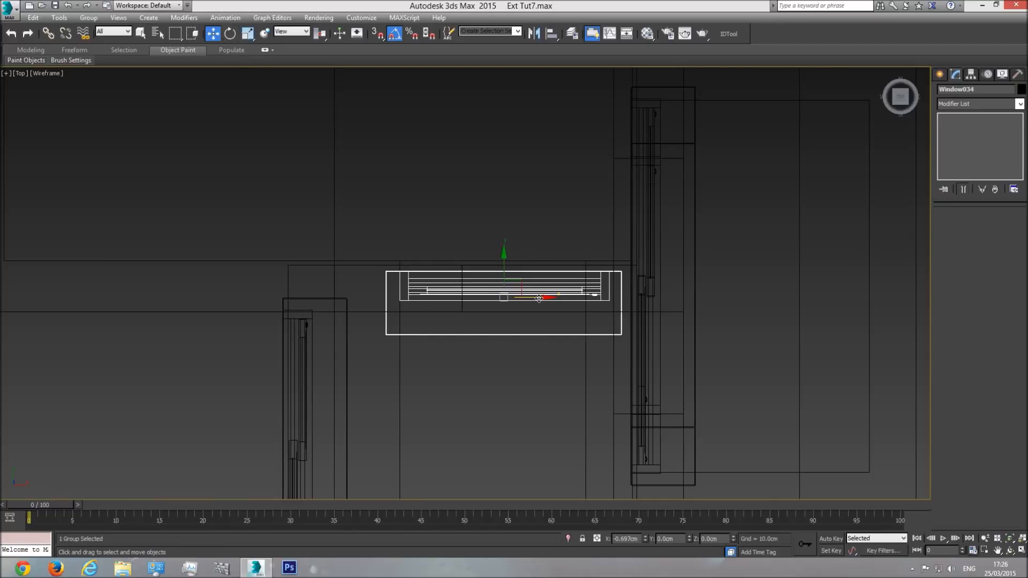
left_click(89, 17)
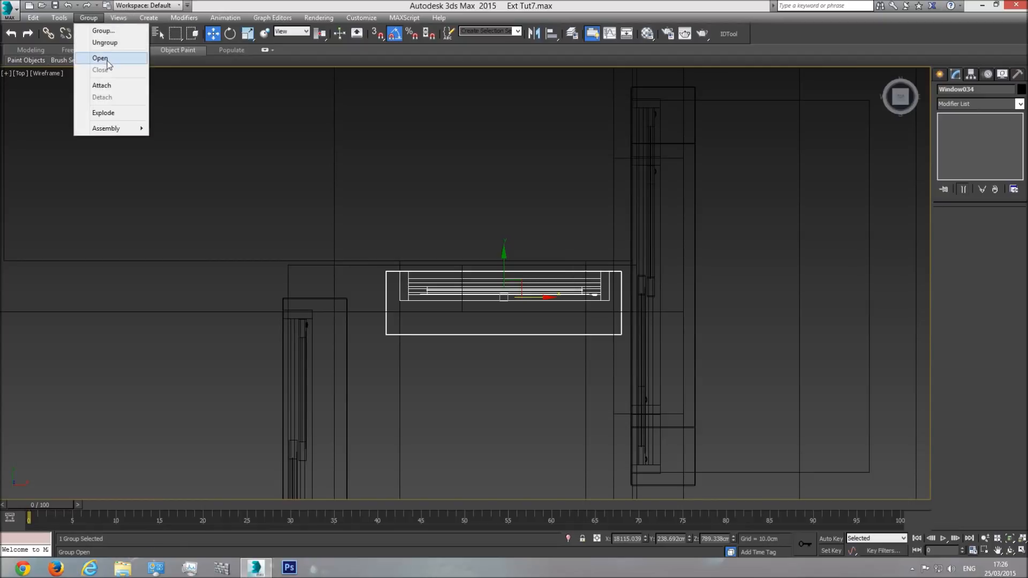
left_click(97, 65)
left_click(514, 289)
left_click(951, 225)
left_click_drag(643, 218, 574, 312)
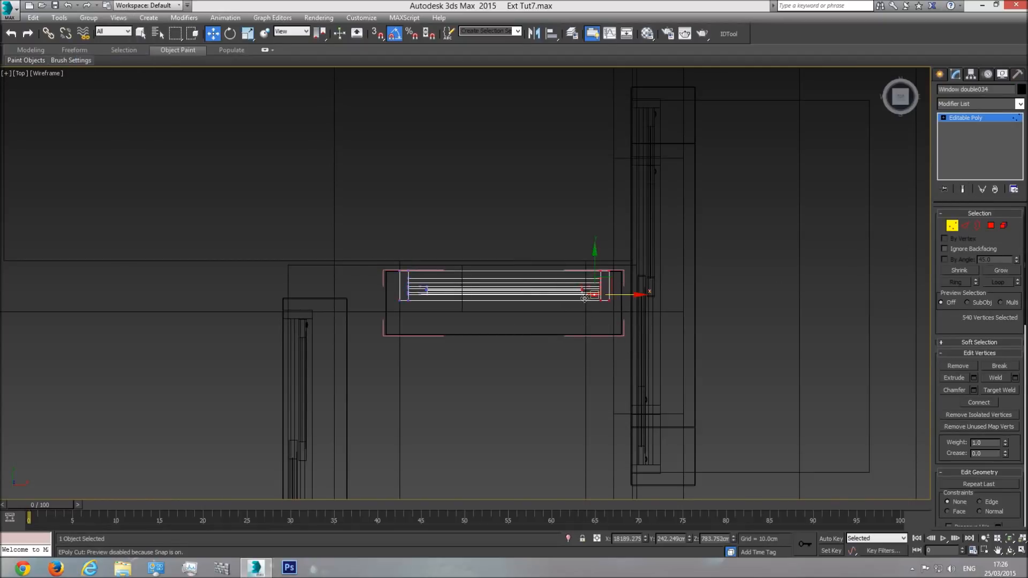
left_click_drag(540, 361, 540, 360)
scroll(605, 302, "up", 4)
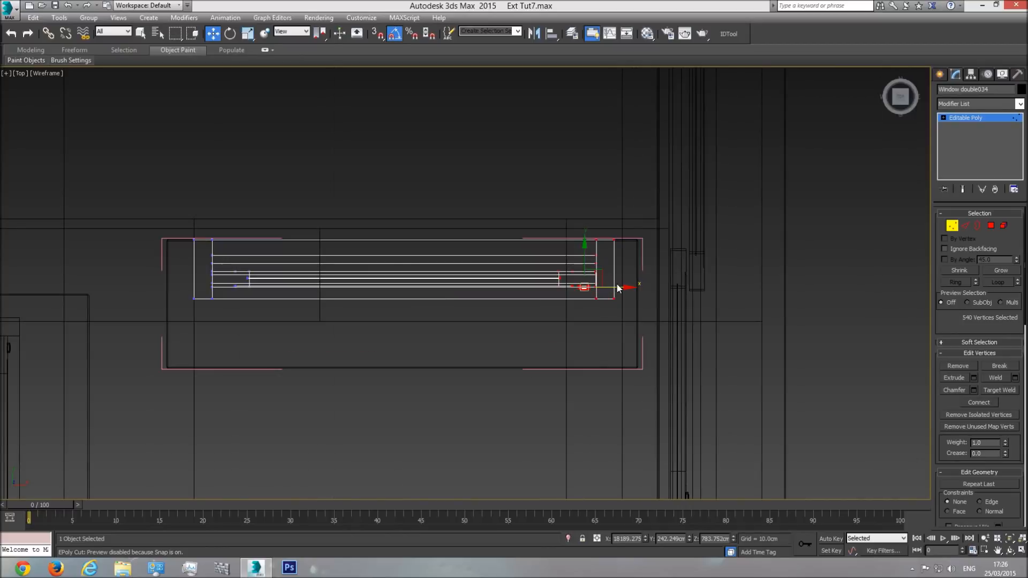
left_click_drag(618, 287, 571, 296)
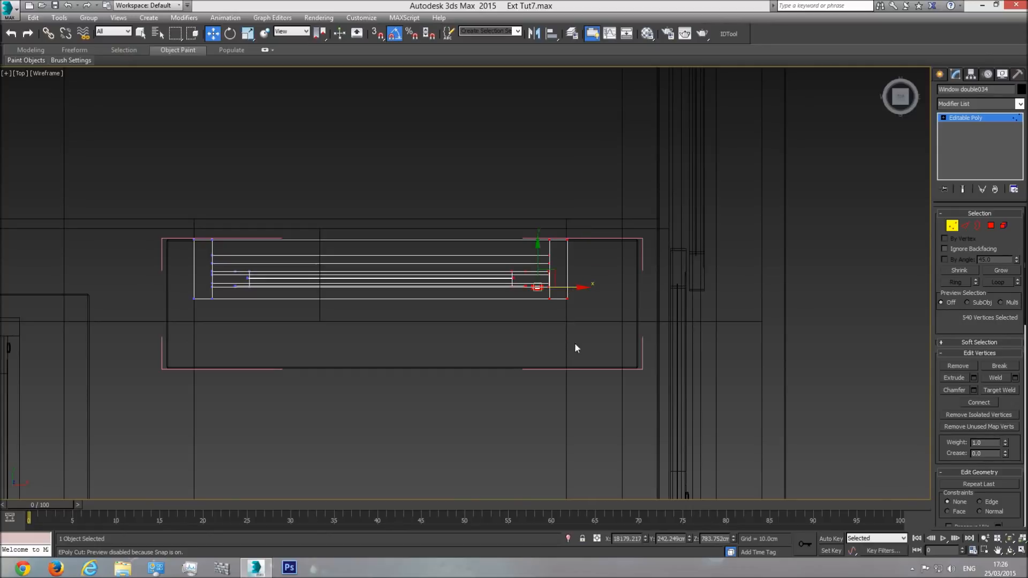
Step: Inspect the narrowed window's frame and handle in the shaded perspective view, and return to the top view
key("p")
left_click(1009, 538)
left_click(1010, 550)
key("F3")
left_click_drag(485, 348, 504, 246)
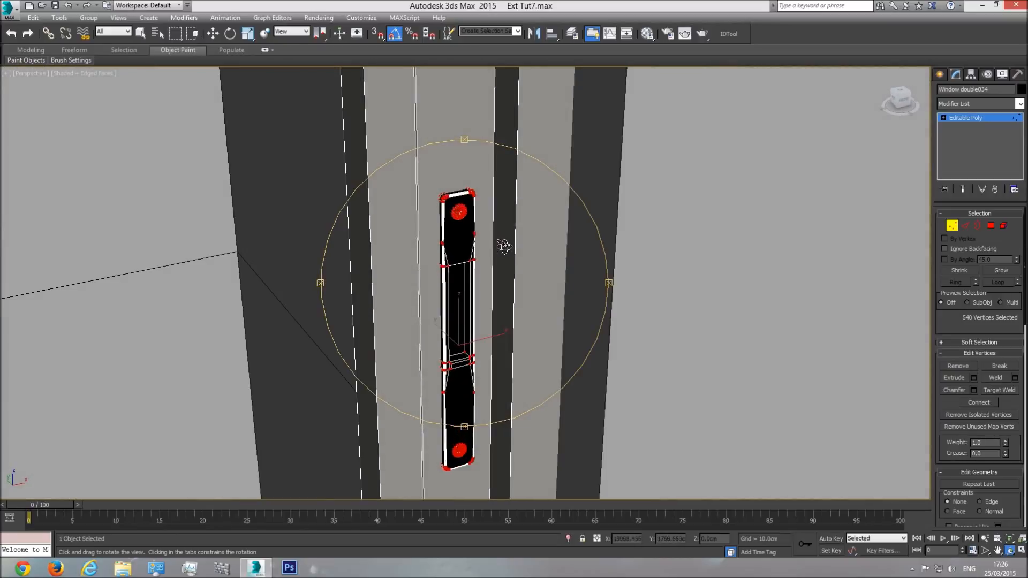
left_click_drag(539, 265, 421, 291)
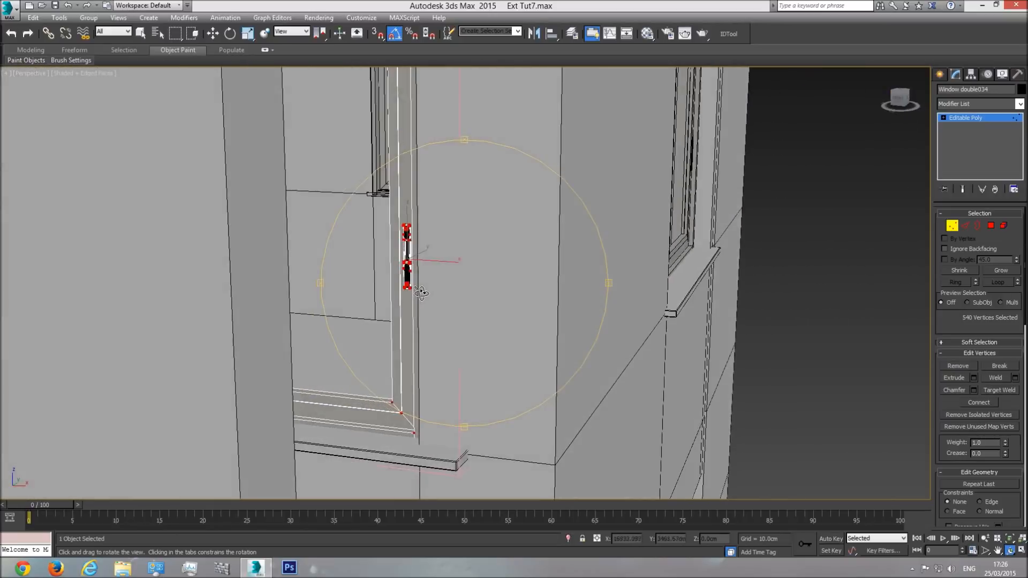
key("t")
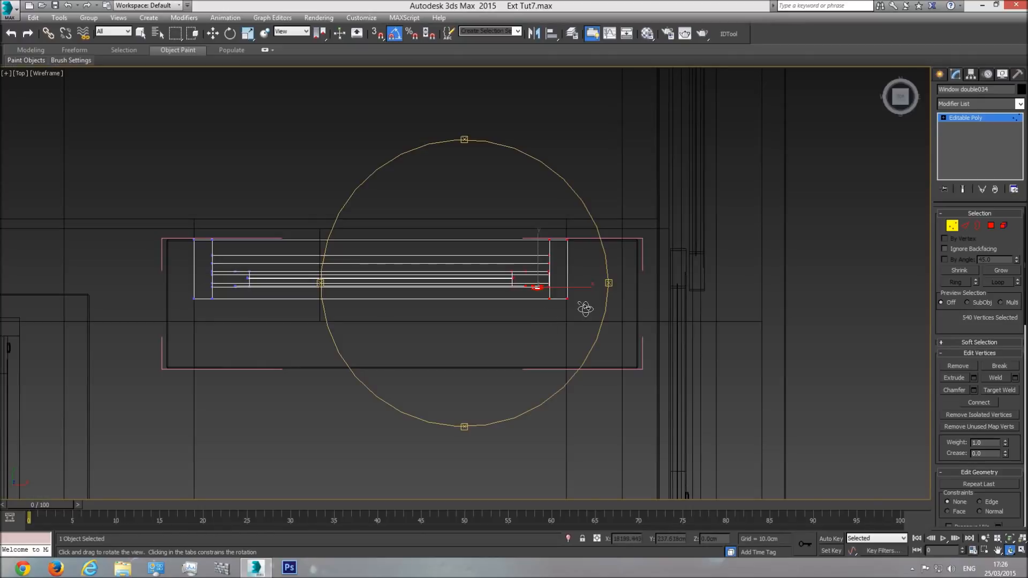
Step: Reopen the recess window's group and shorten its ledge by moving the right-end vertices inward along X
left_click(966, 117)
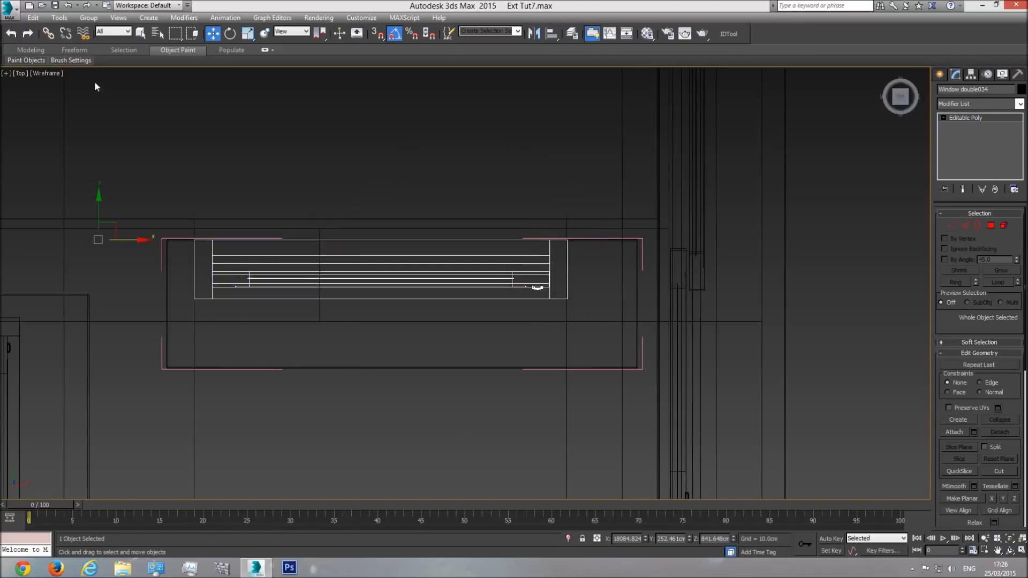
left_click(88, 17)
left_click(97, 68)
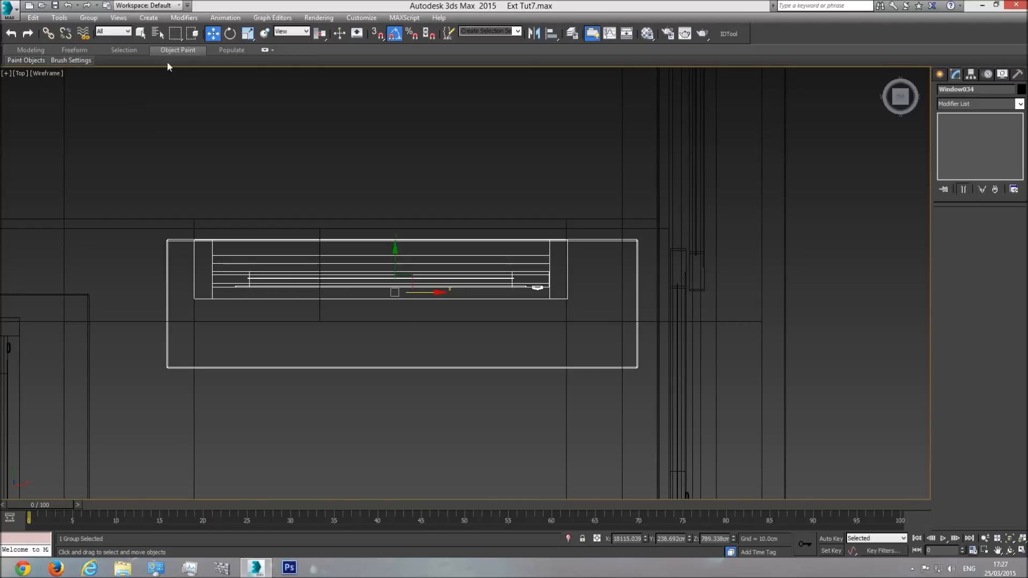
left_click(88, 17)
left_click(105, 62)
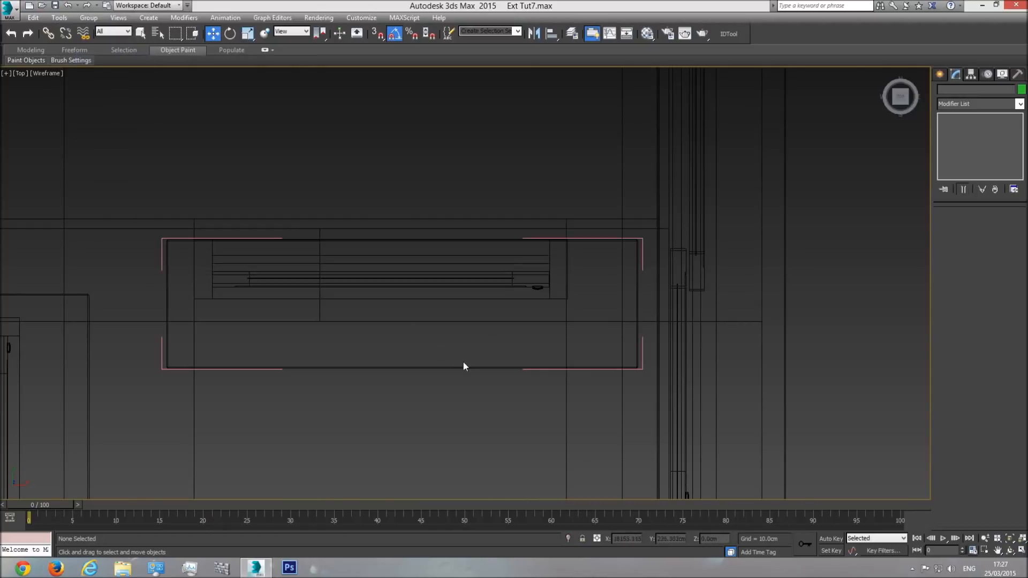
left_click(461, 366)
key("1")
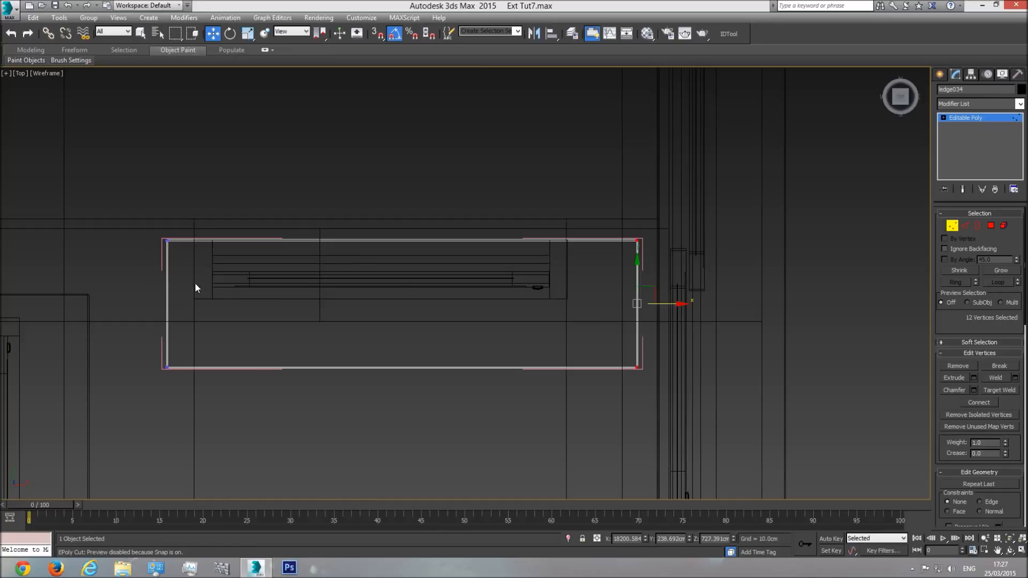
left_click_drag(664, 304, 620, 308)
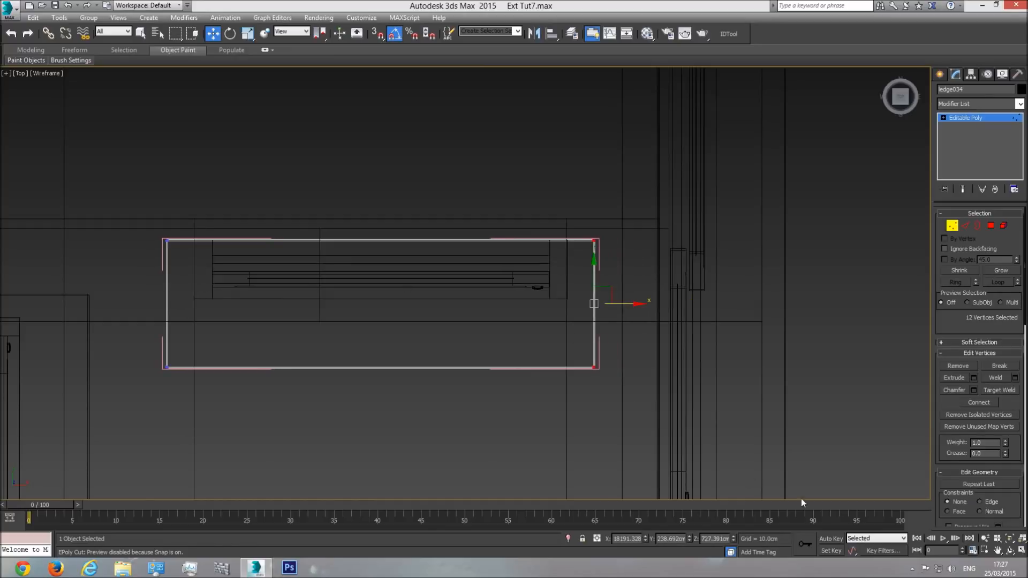
Step: Inspect the shortened ledge in the shaded perspective view and close the window group
key("p")
left_click(1009, 539)
left_click(1009, 550)
key("F3")
mouse_move(551, 343)
left_mouse_down()
mouse_move(523, 278)
mouse_move(563, 253)
mouse_move(677, 241)
mouse_move(573, 286)
mouse_move(452, 280)
mouse_move(461, 276)
left_mouse_up()
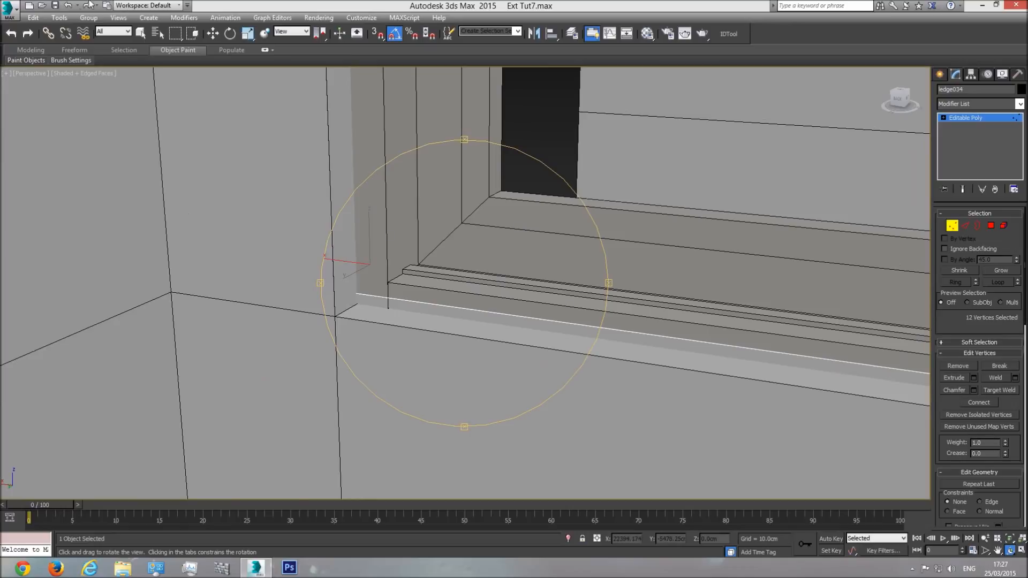
left_click(952, 226)
left_click(212, 33)
left_click(89, 17)
left_click(100, 69)
Step: Shift the recess window group outward along Y so that its ledge projects from the side wall
scroll(525, 294, "down", 5)
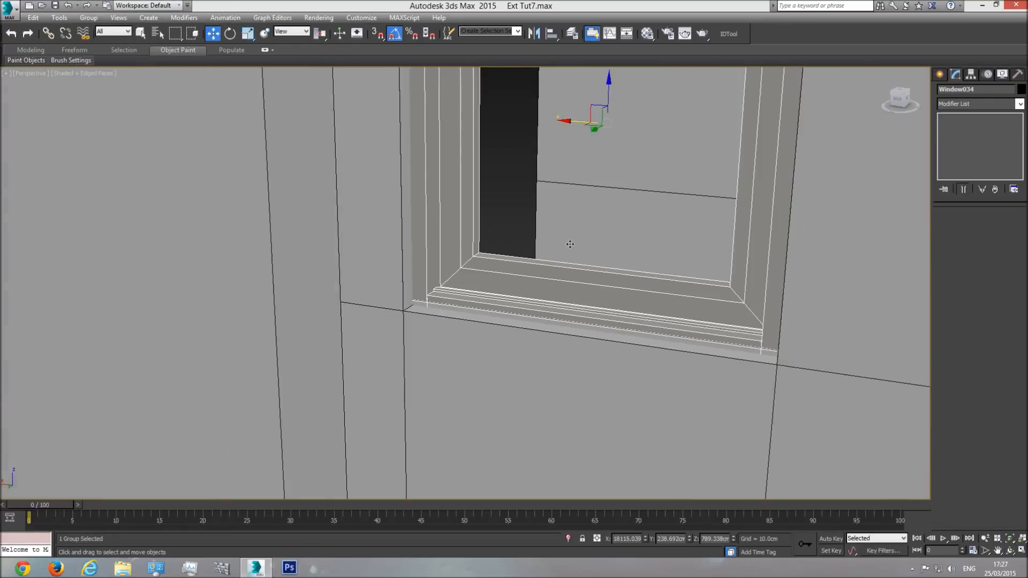
middle_click_drag(590, 193, 561, 237)
left_click_drag(563, 182, 554, 191)
middle_click_drag(497, 311, 436, 324)
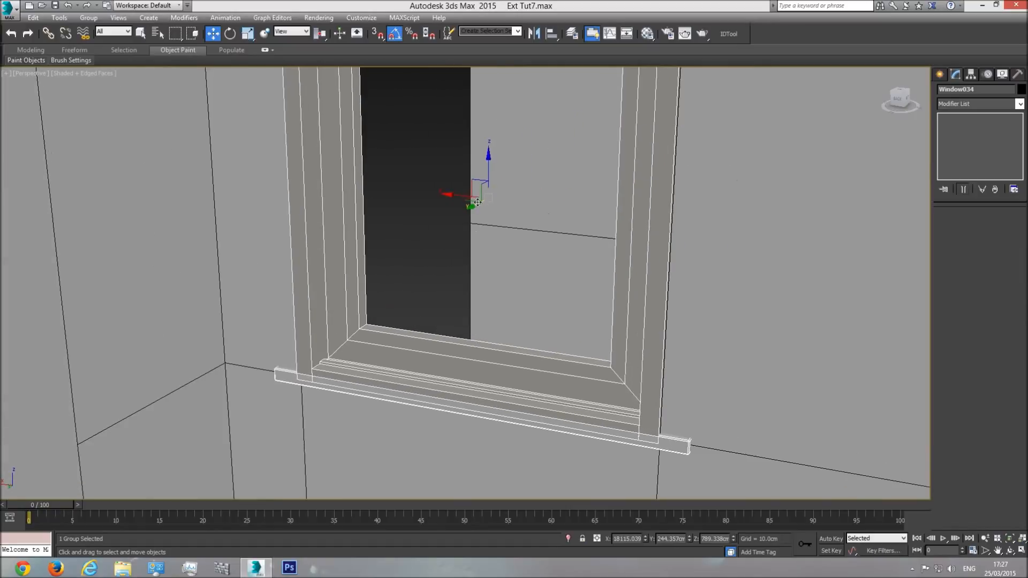
left_click_drag(474, 208, 475, 207)
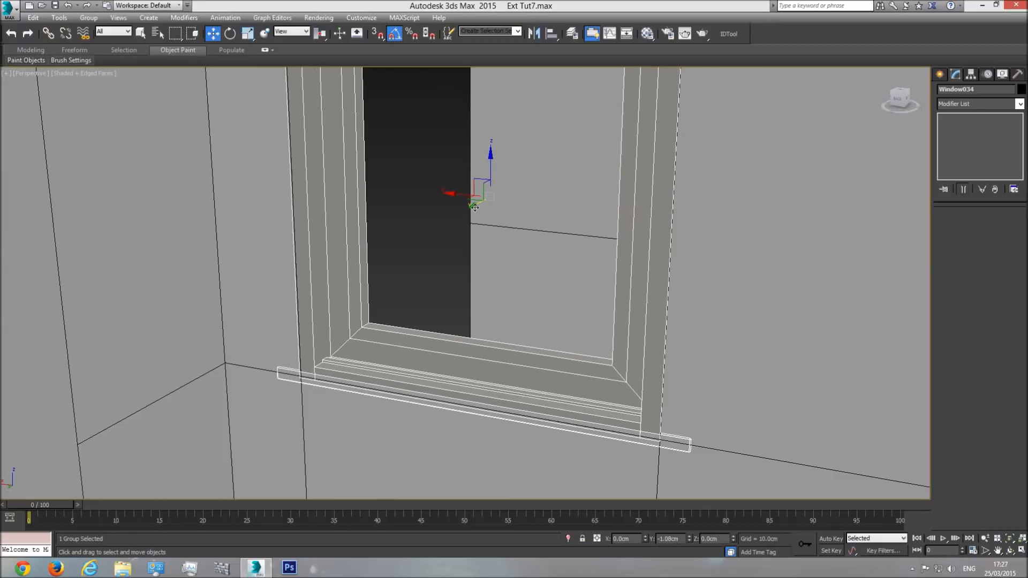
left_click(1009, 549)
left_click_drag(505, 312, 676, 319)
left_click_drag(544, 289, 439, 252)
left_click_drag(477, 199, 466, 262)
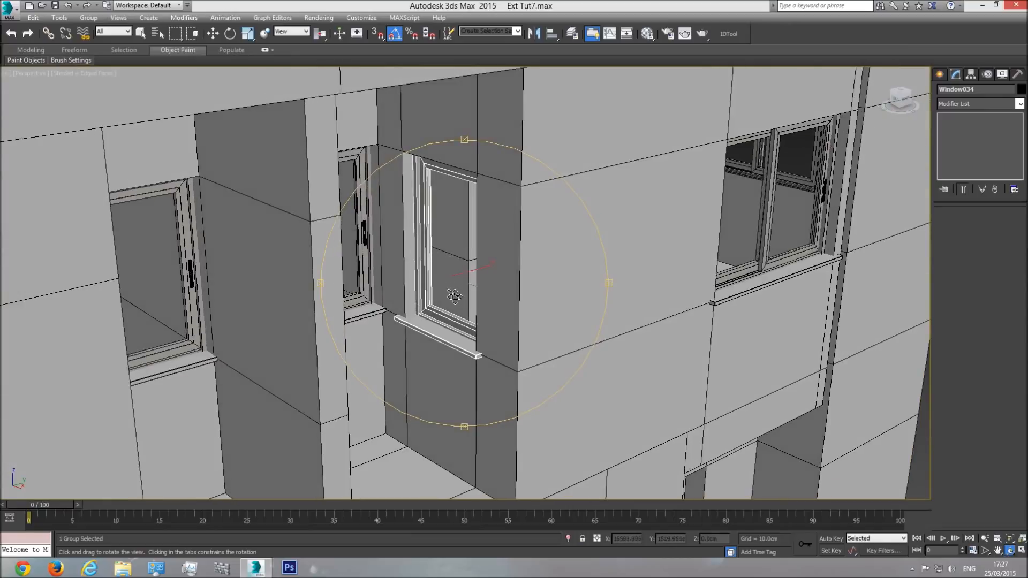
left_click_drag(476, 303, 466, 321)
Step: Copy the recess window group along Y towards the opposite side wall and rotate the copy to face the other way
left_click(212, 33)
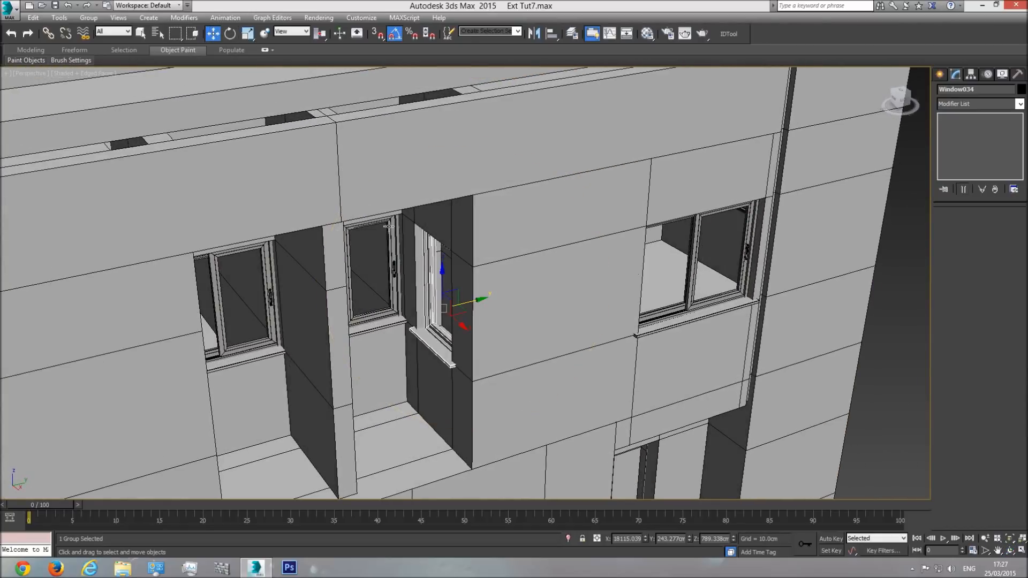
left_click_drag(478, 301, 258, 355, "shift")
key("Return")
left_click(231, 34)
left_click_drag(209, 387, 308, 392)
Step: Move the rotated window copy along Y into the opposite side wall's opening and check its fit in the top view
left_click(1009, 552)
left_click_drag(390, 282, 330, 281)
left_click_drag(234, 342, 253, 319)
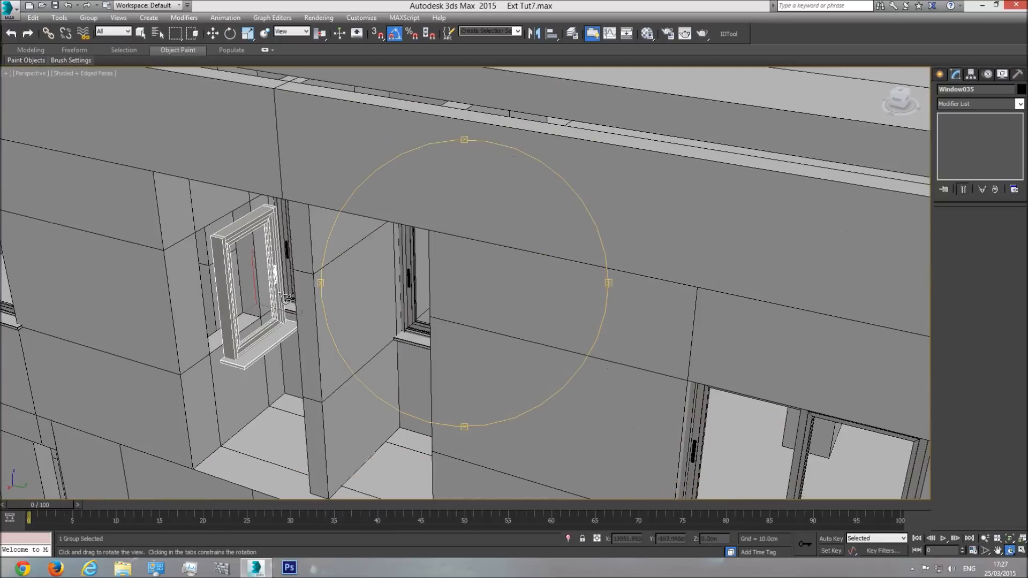
left_click_drag(270, 266, 242, 135)
left_click(213, 33)
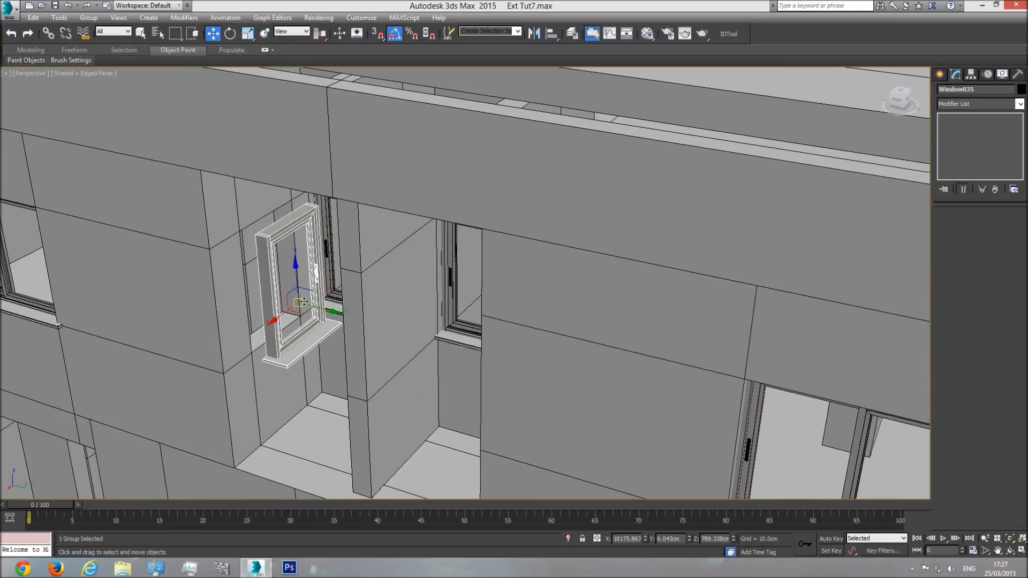
left_click_drag(335, 311, 305, 311)
key("f")
key("t")
scroll(445, 161, "down", 5)
scroll(422, 399, "up", 4)
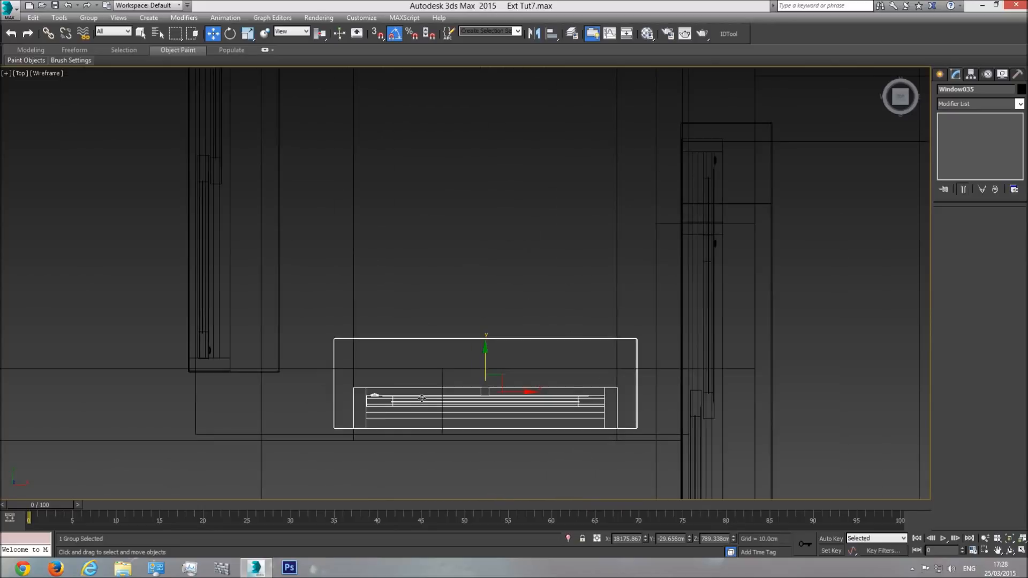
scroll(373, 410, "up", 3)
middle_click_drag(686, 402, 526, 396)
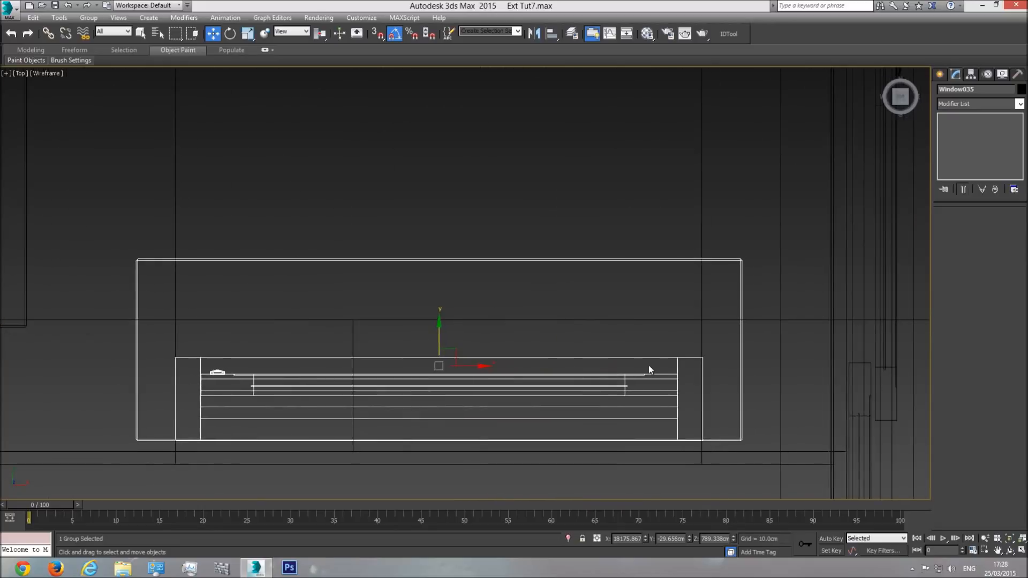
middle_click_drag(468, 339, 461, 275)
Step: In the shaded perspective view, shift the window copy along Y so that its ledge projects from the wall
key("p")
left_click(1010, 539)
key("F3")
left_click(1010, 550)
mouse_move(462, 313)
left_mouse_down()
mouse_move(304, 241)
mouse_move(312, 234)
mouse_move(408, 266)
mouse_move(408, 282)
mouse_move(479, 290)
mouse_move(519, 278)
mouse_move(516, 208)
mouse_move(471, 299)
mouse_move(490, 296)
mouse_move(491, 262)
mouse_move(467, 251)
left_mouse_up()
left_click(213, 33)
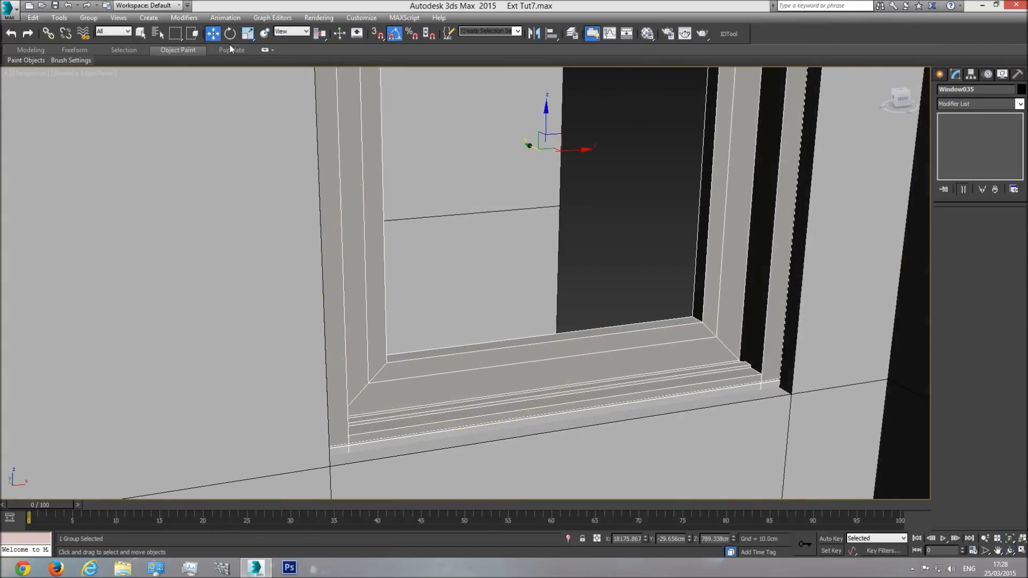
left_click_drag(530, 147, 540, 152)
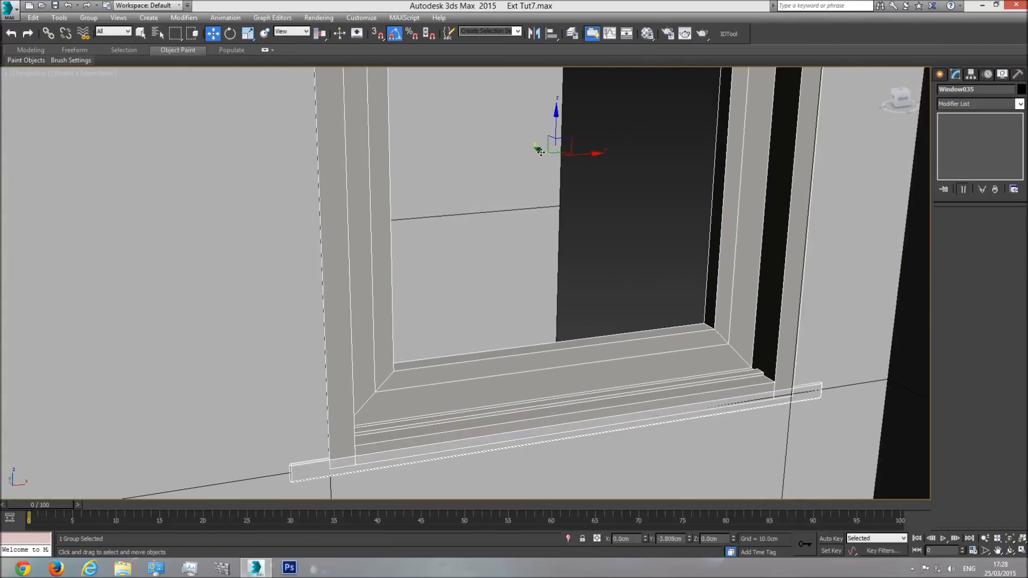
left_click(1010, 550)
mouse_move(560, 328)
left_mouse_down()
mouse_move(401, 329)
mouse_move(420, 305)
mouse_move(562, 313)
left_mouse_up()
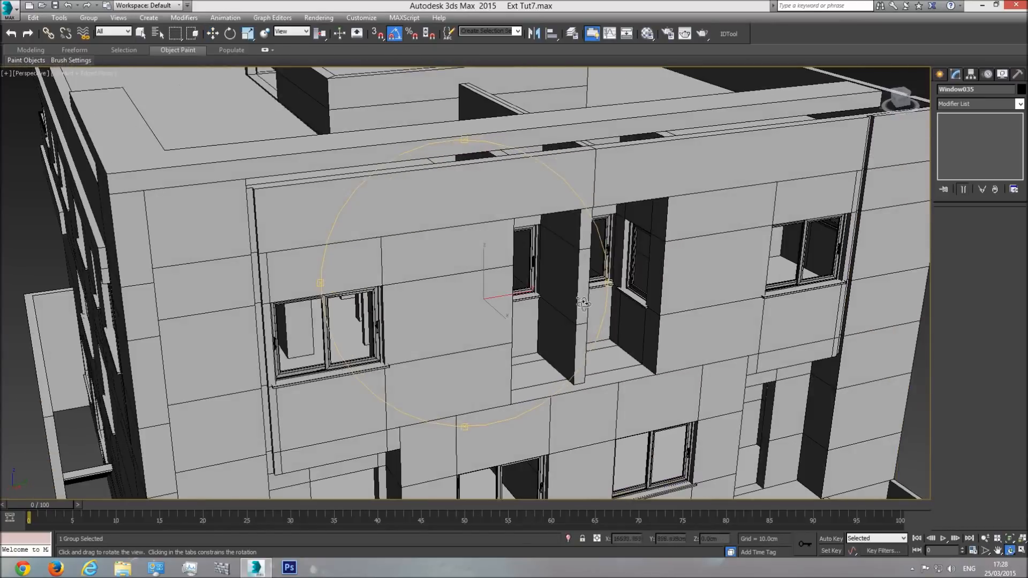
Step: Copy the wide, low ground-floor window group up to the roof structure in the front view
left_click_drag(496, 289, 368, 225)
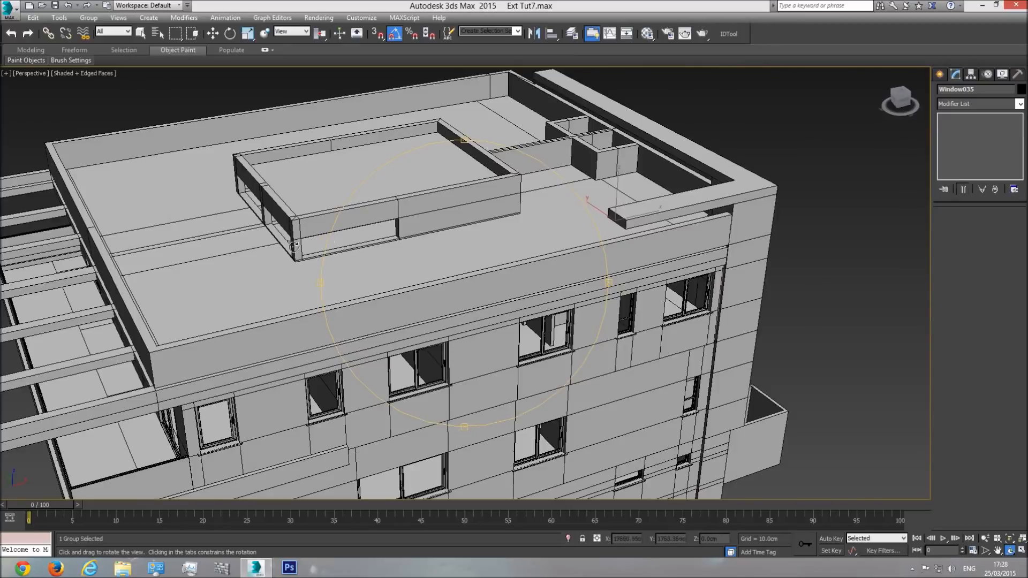
left_click_drag(307, 250, 563, 316)
key("w")
left_click(517, 311)
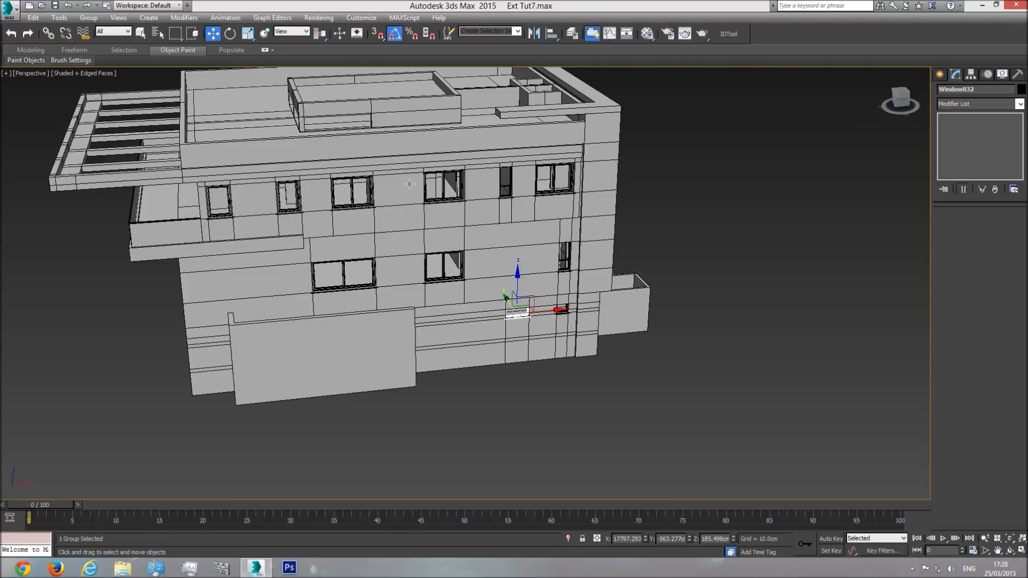
key("f")
scroll(474, 409, "down", 6)
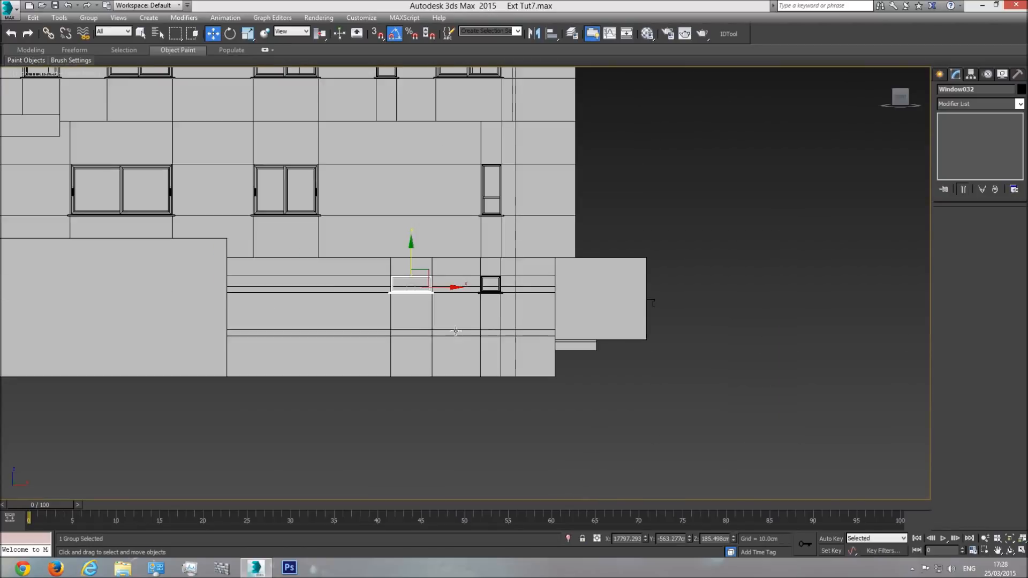
mouse_move(478, 412)
left_mouse_down("shift")
mouse_move(347, 206)
mouse_move(313, 193)
left_mouse_up("shift")
left_click(514, 328)
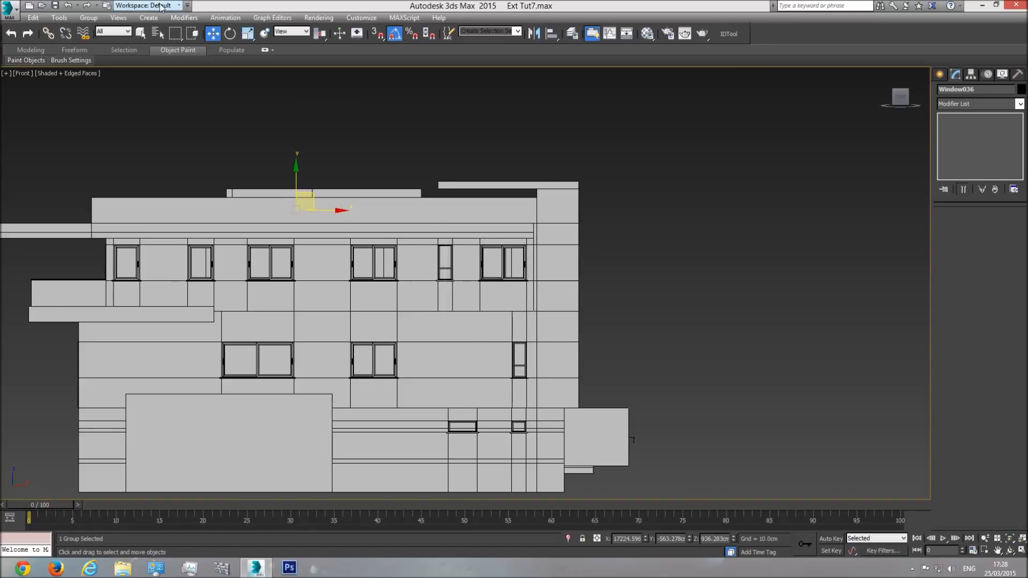
Step: Hide the roof railing that covers the roof structure's opening in the front view
left_click(140, 33)
left_click(184, 209)
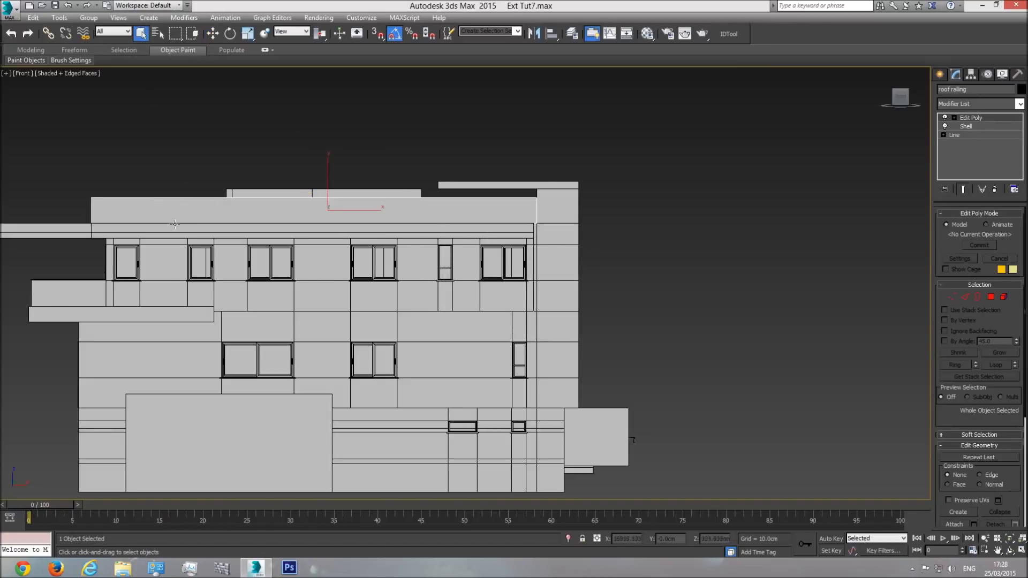
right_click(219, 197)
left_click(251, 165)
scroll(341, 246, "up", 5)
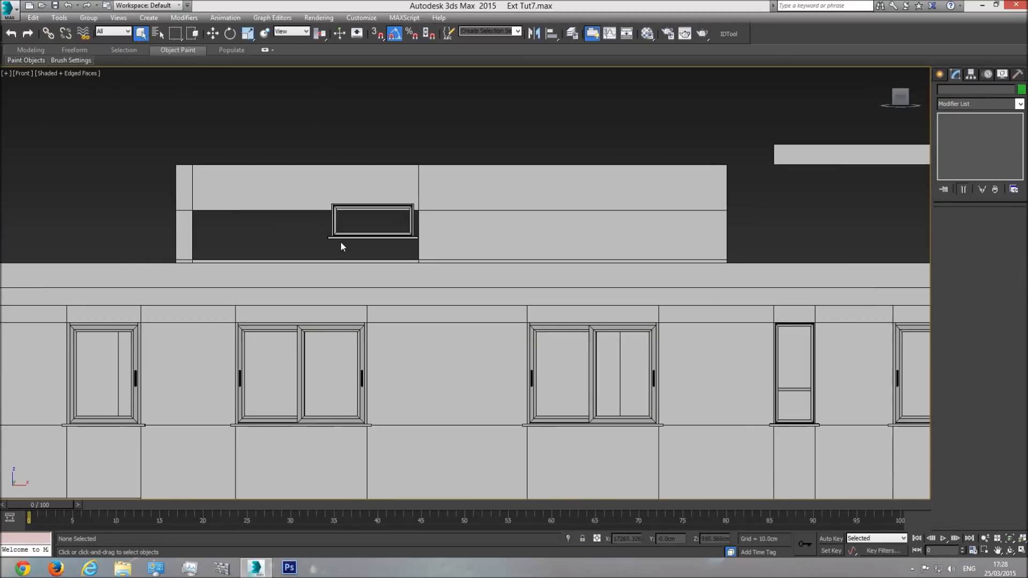
Step: Move the window copy to the upper-left corner of the roof structure's opening
left_click(345, 228)
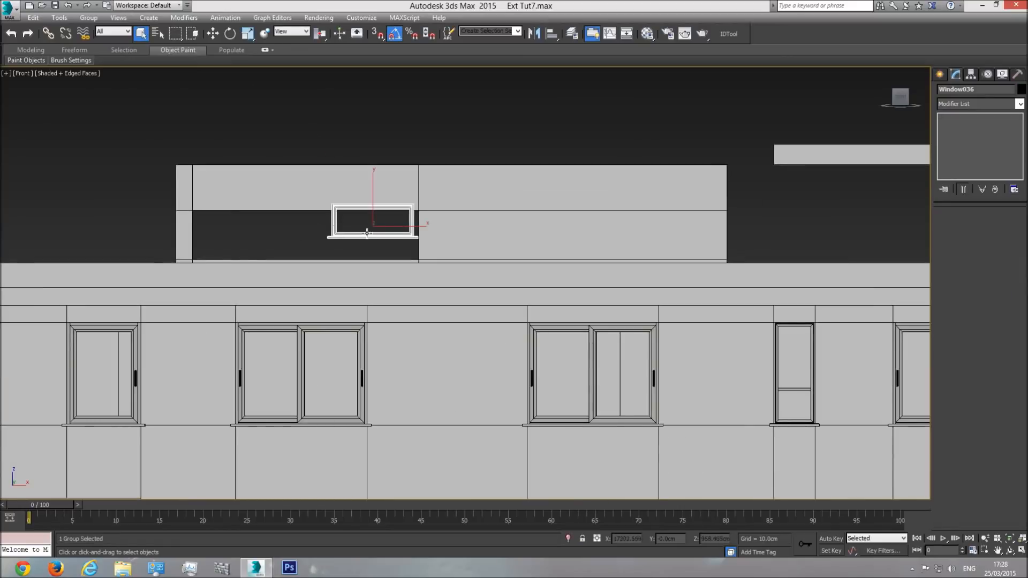
middle_click_drag(216, 228, 348, 261)
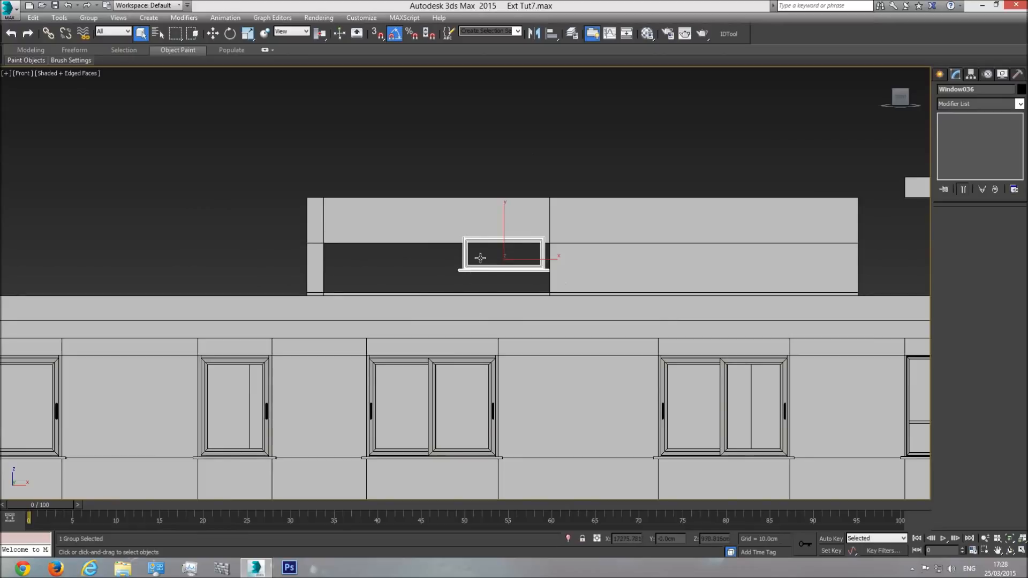
left_click(214, 32)
left_click_drag(520, 246, 382, 251)
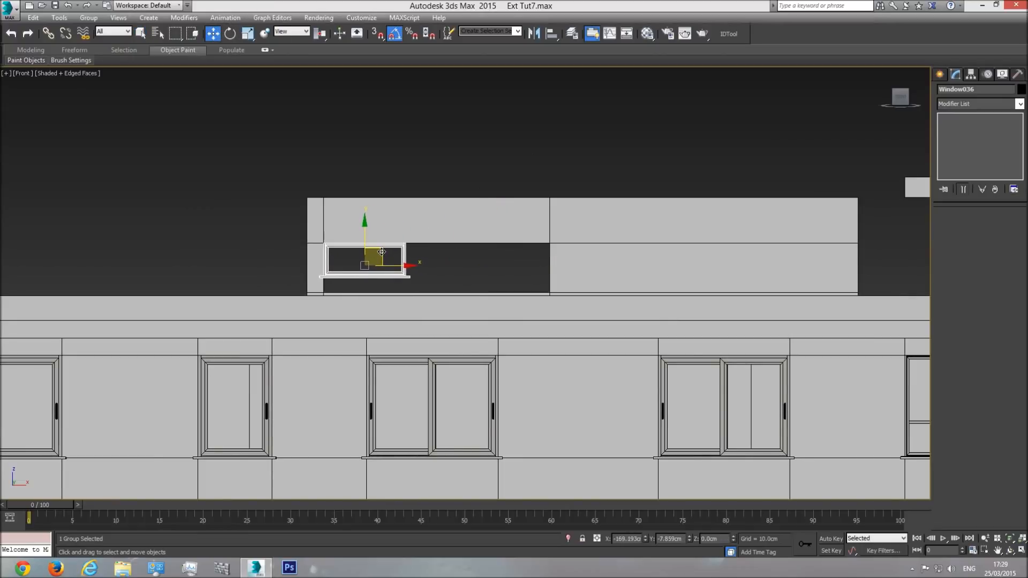
scroll(327, 246, "up", 4)
left_click_drag(470, 282, 473, 282)
Step: Open the roof window's group and stretch its frame's right-side vertices to the opening's right edge
left_click(88, 17)
left_click(87, 55)
left_click(402, 263)
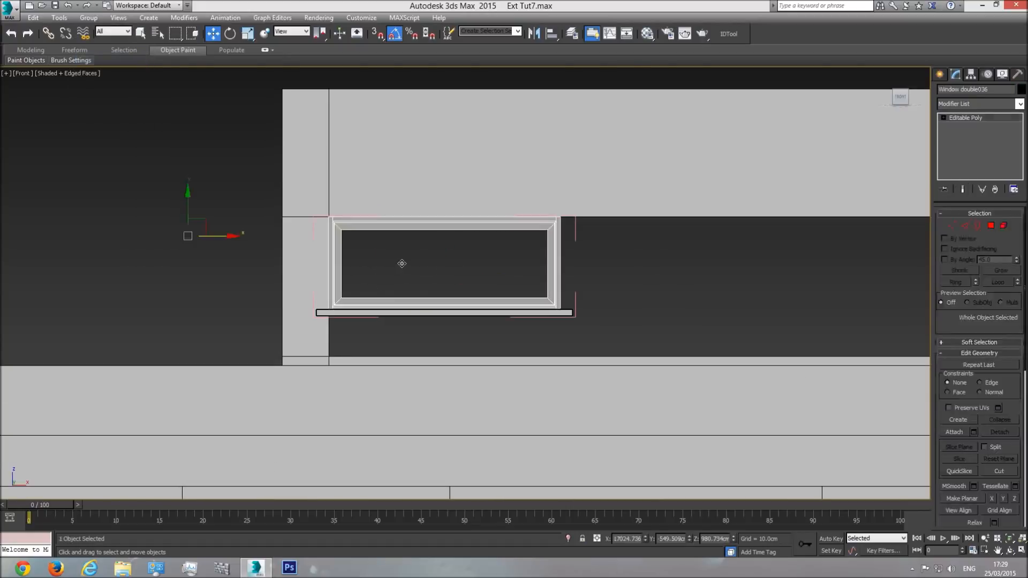
left_click(951, 225)
left_click_drag(515, 362, 513, 364)
middle_click_drag(583, 333, 347, 307)
scroll(346, 307, "down", 3)
left_click_drag(362, 282, 566, 286)
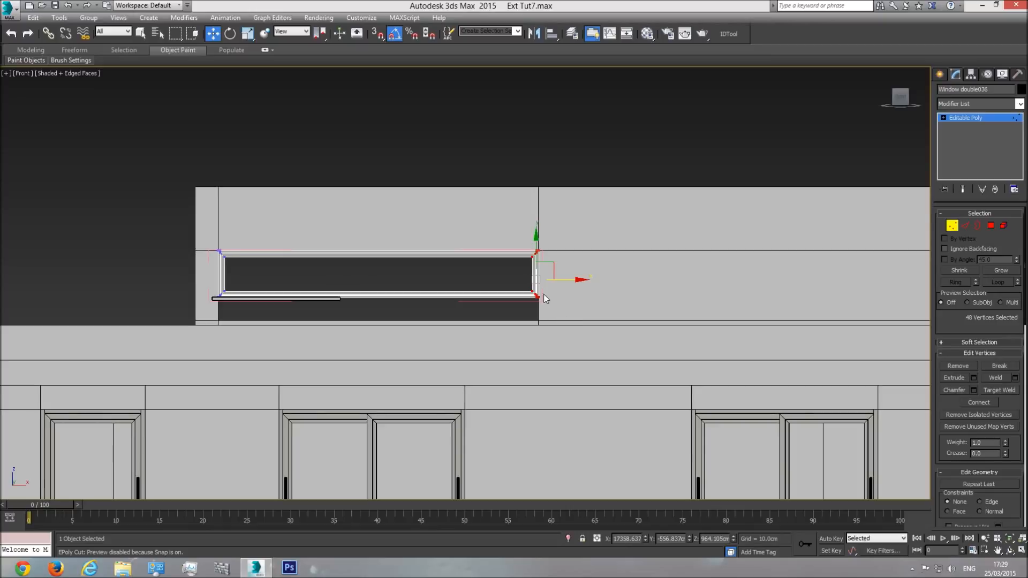
Step: Delete the ledge from the roof window group
left_click(969, 118)
left_click(310, 299)
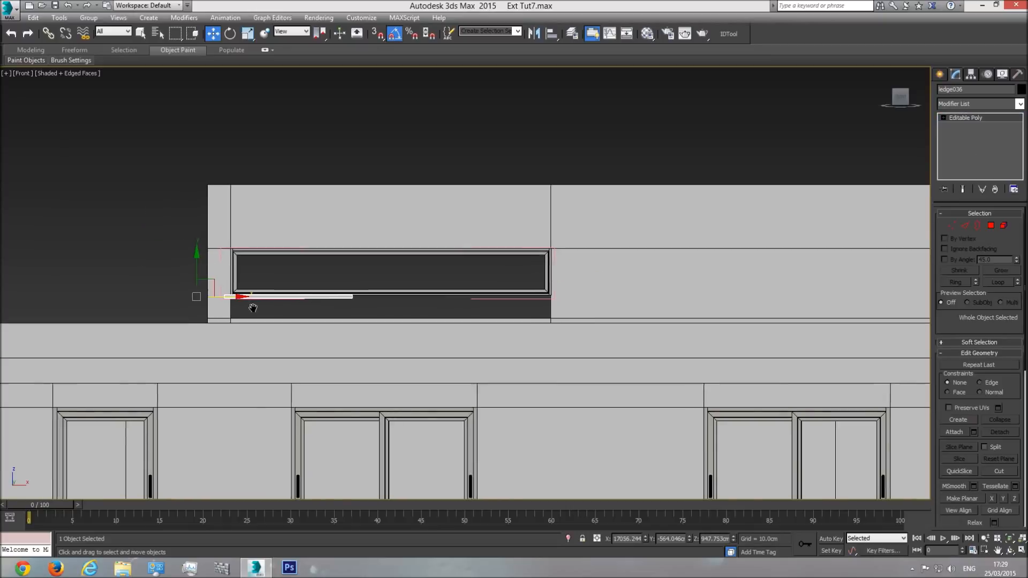
scroll(177, 311, "up", 5)
left_click_drag(204, 246, 202, 306)
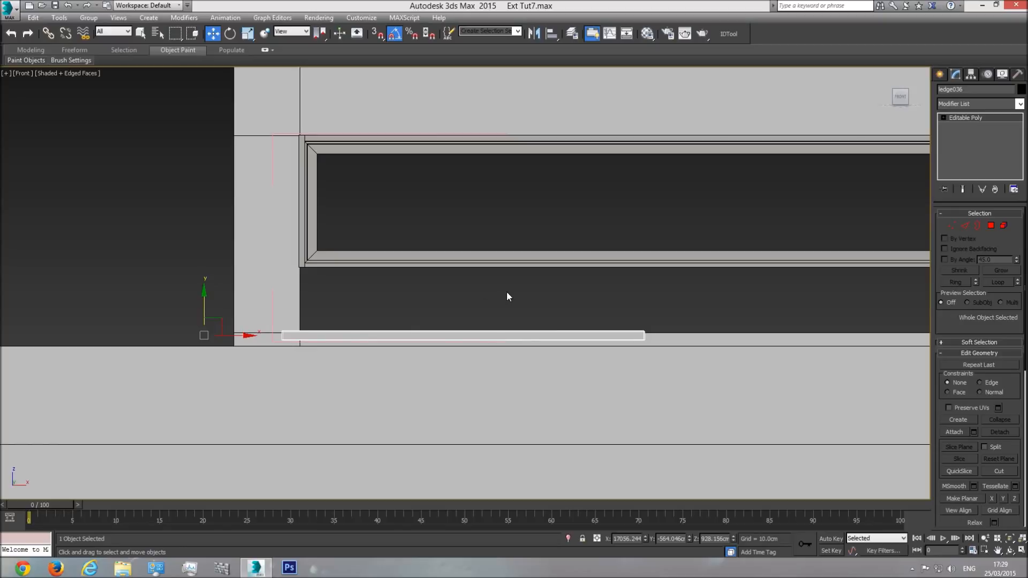
key("Delete")
scroll(357, 231, "down", 5)
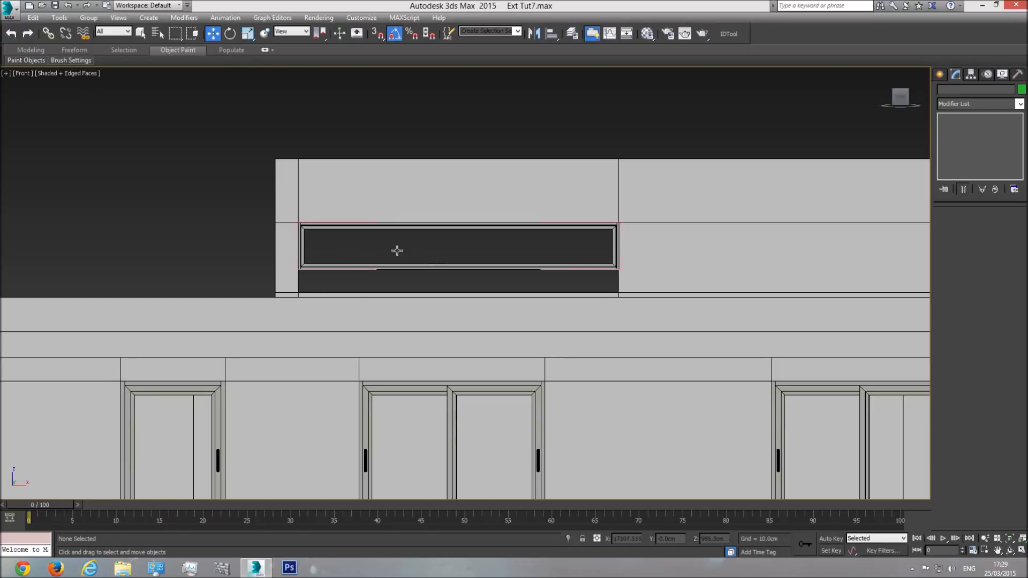
Step: Lower the roof window frame's bottom vertices to the bottom edge of the opening
left_click(510, 244)
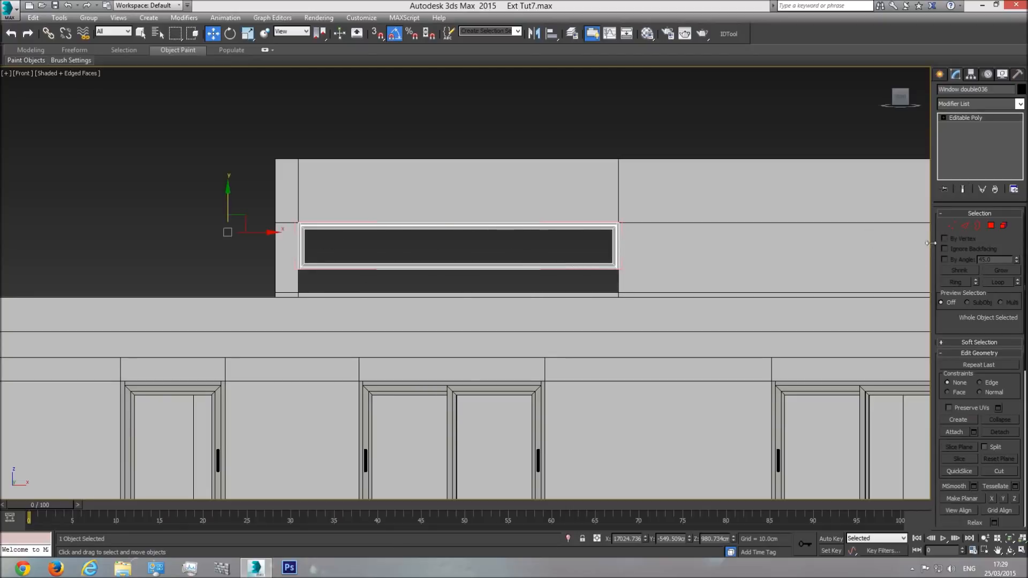
left_click(952, 226)
left_click_drag(690, 251, 263, 289)
scroll(333, 261, "up", 4)
left_click_drag(584, 242, 580, 288)
left_click(1002, 120)
Step: Close the roof window's group
key("p")
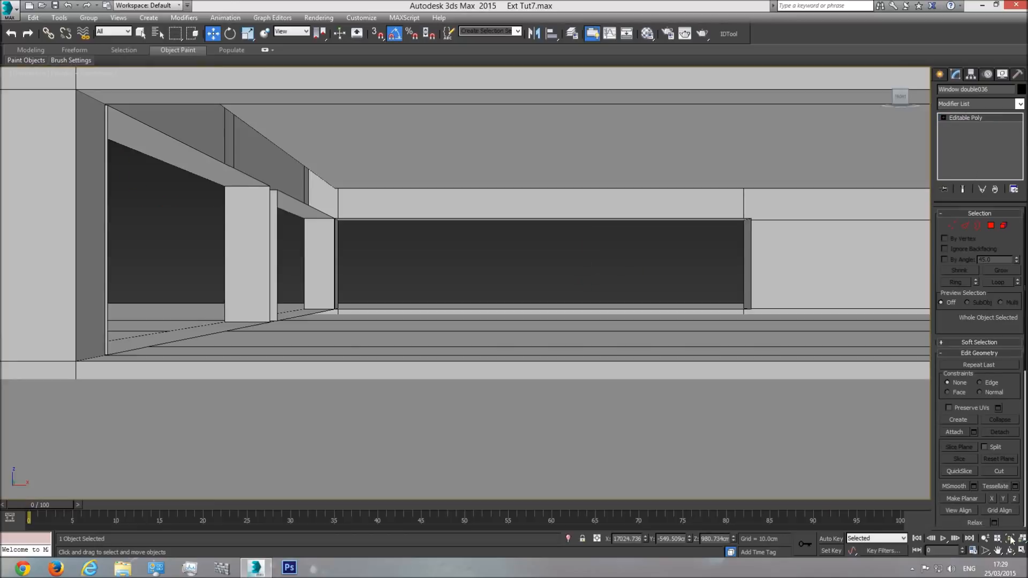
left_click(1010, 550)
left_click_drag(606, 282, 431, 303)
left_click(89, 18)
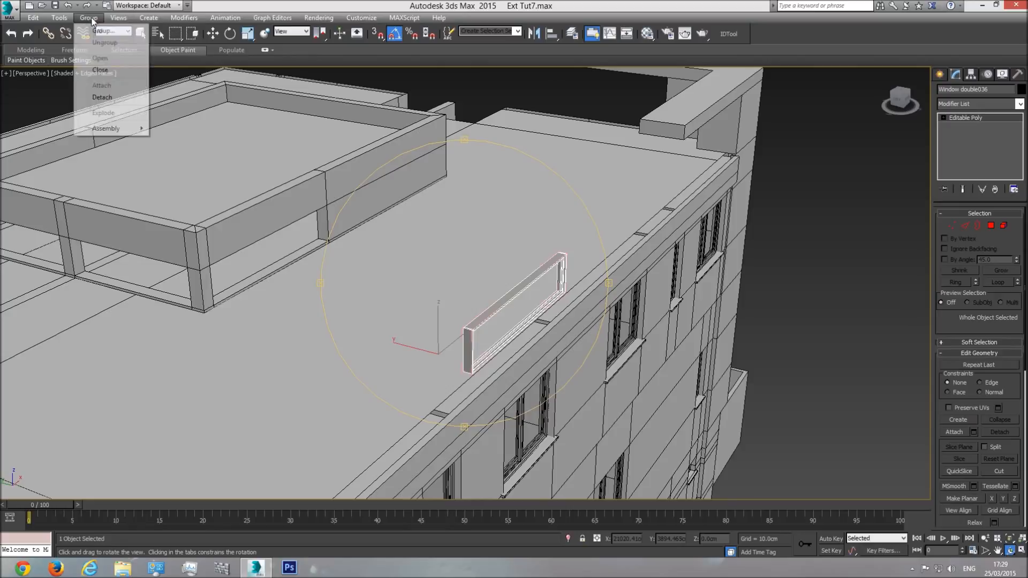
left_click(99, 69)
Step: Move the window group back along the Y axis until its frame sits within the roof structure's front opening
left_click(212, 33)
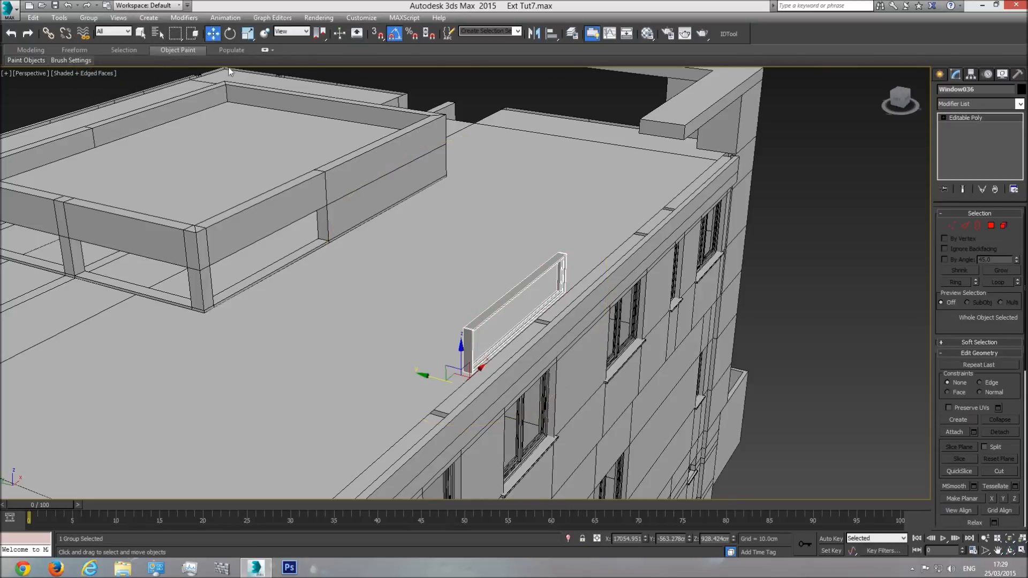
left_click_drag(429, 375, 172, 349)
scroll(171, 349, "up", 3)
middle_click_drag(171, 349, 268, 356)
scroll(289, 313, "up", 2)
left_click_drag(293, 391, 284, 391)
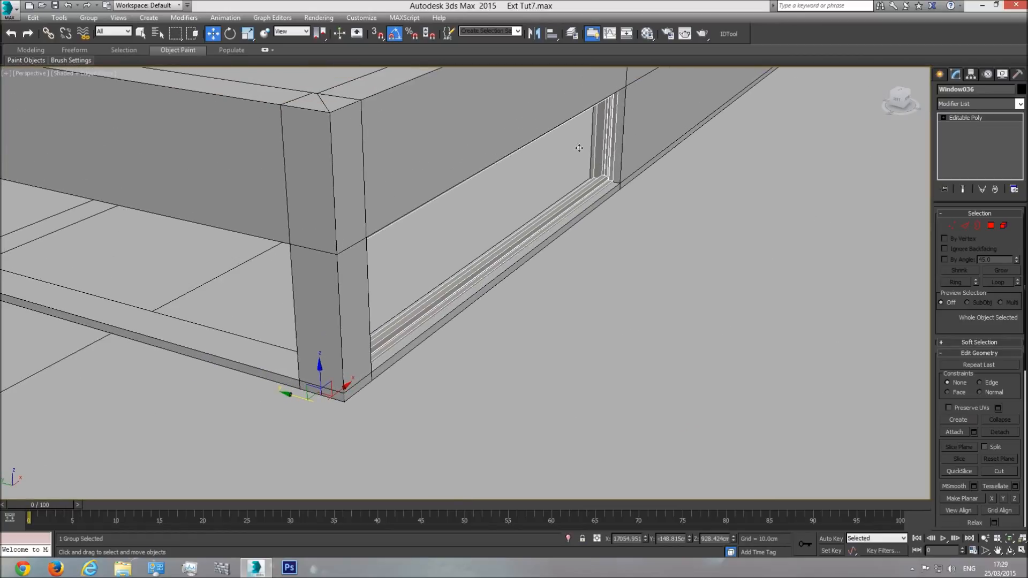
scroll(603, 193, "down", 4)
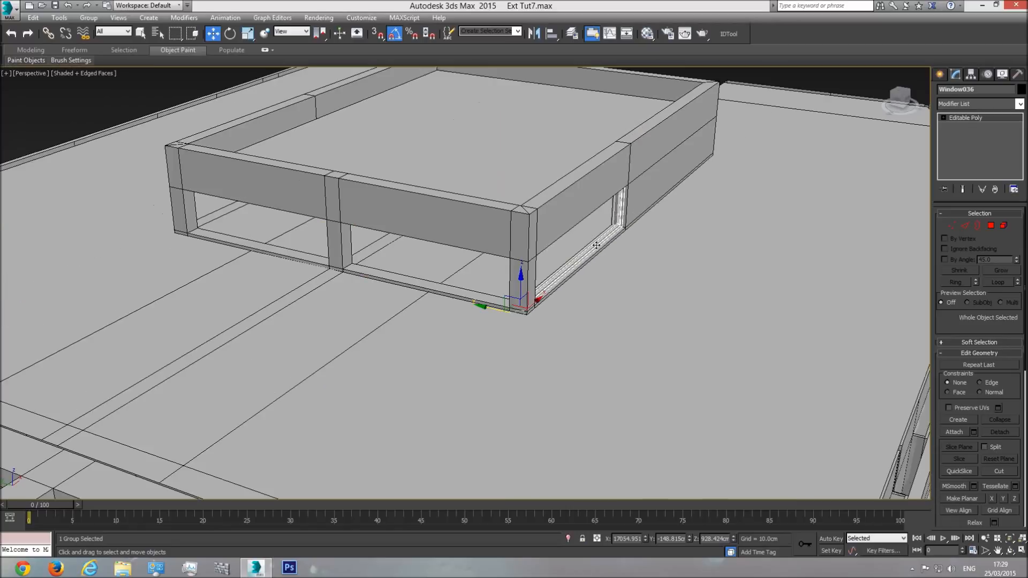
scroll(610, 241, "up", 4)
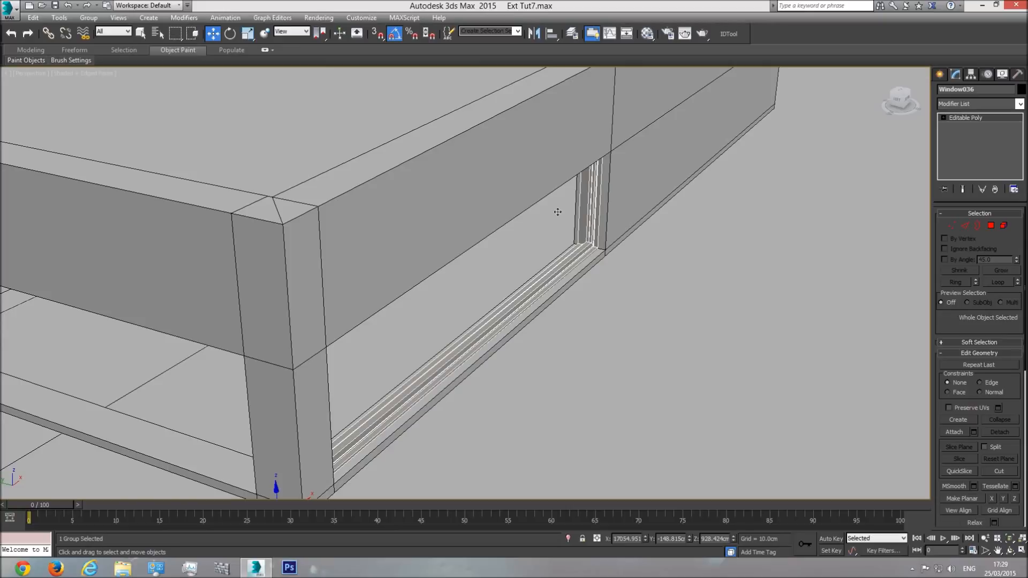
scroll(557, 235, "down", 3)
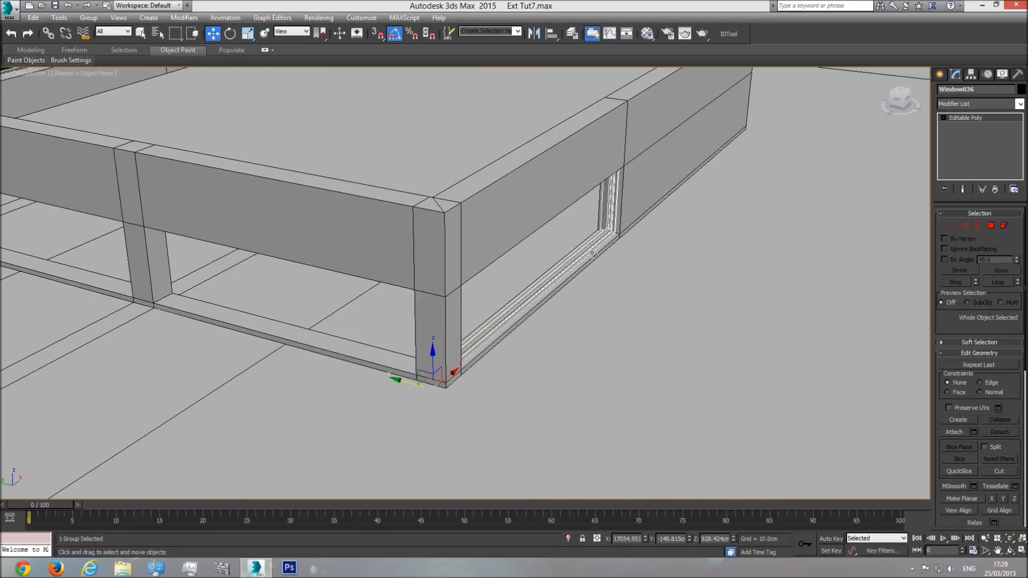
scroll(630, 252, "down", 2)
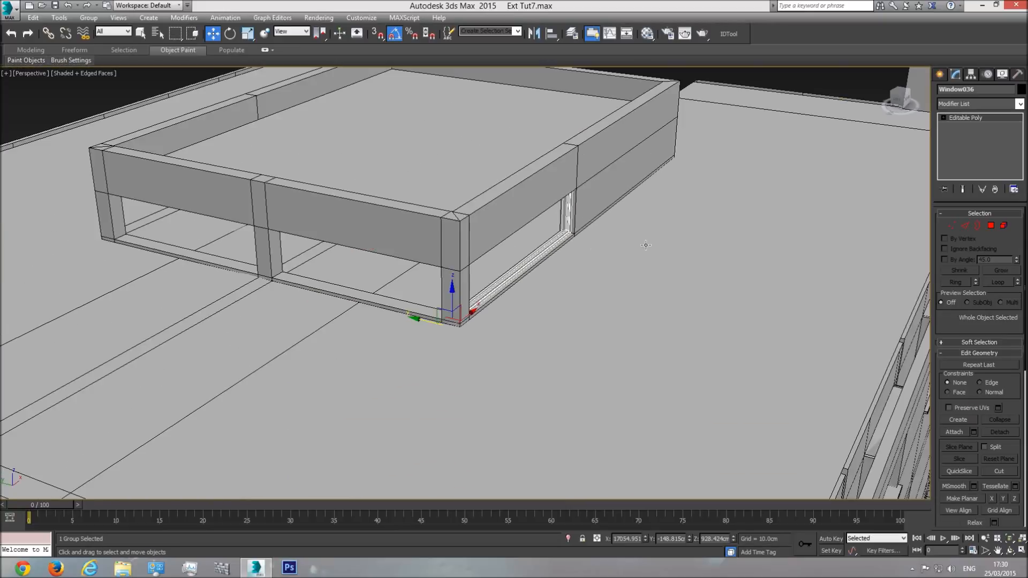
Step: Create a copy of the front roof window rotated -90° about the Z axis
middle_click_drag(532, 241, 546, 273)
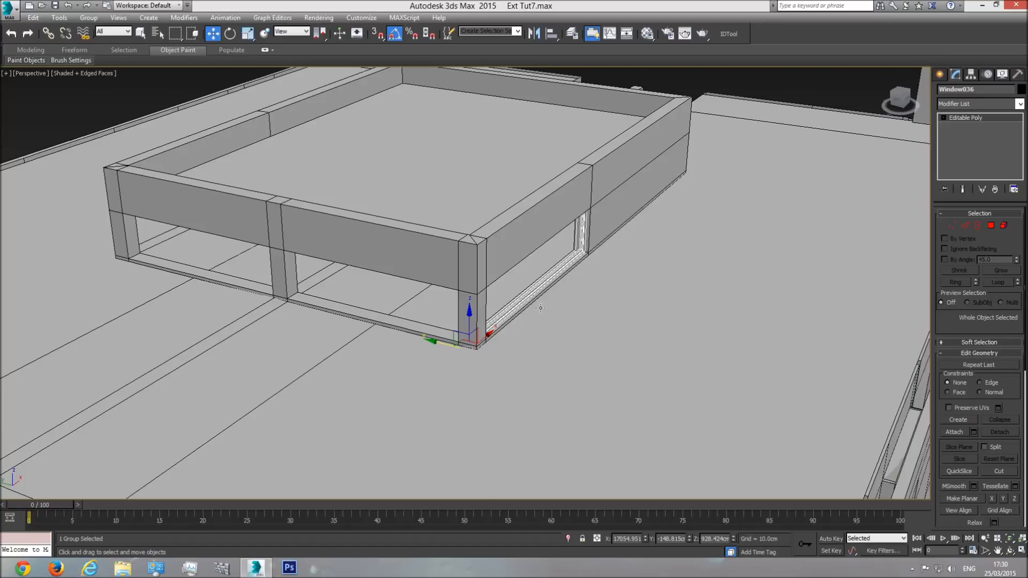
left_click(1006, 551)
left_click_drag(580, 317, 519, 301)
left_click(230, 34)
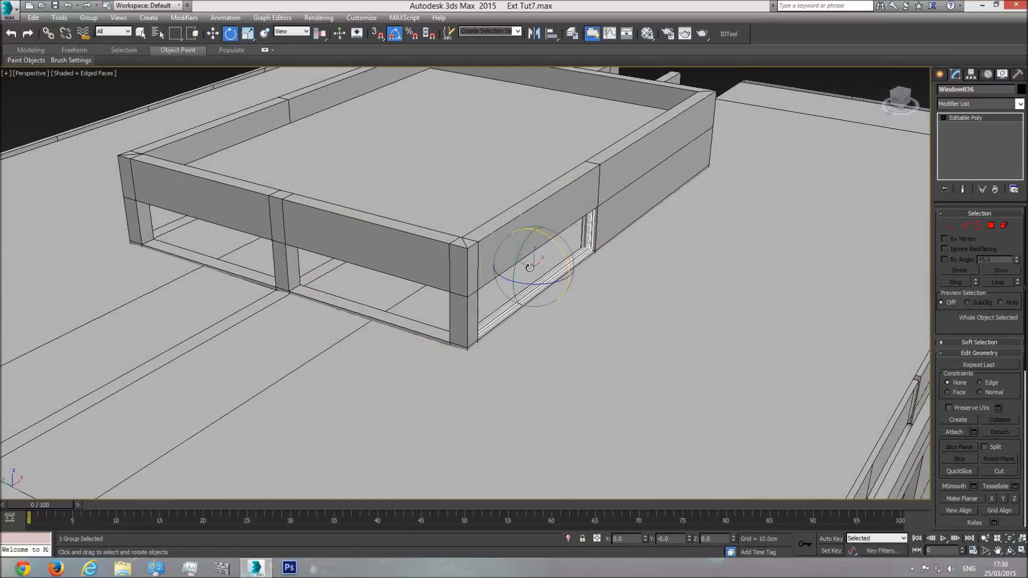
left_click_drag(547, 284, 499, 293, "shift")
left_click(524, 325)
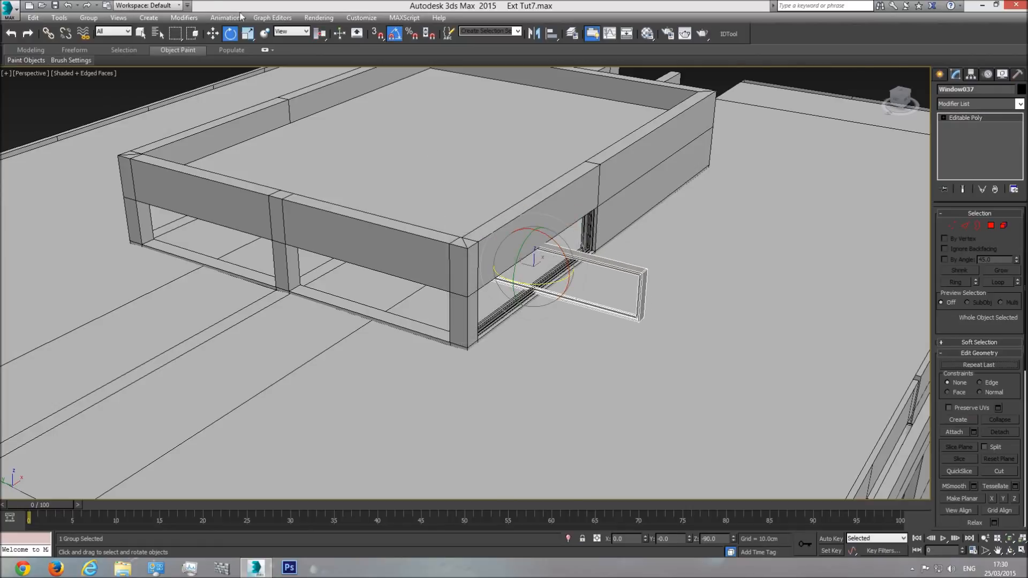
Step: Move the rotated window copy into the roof structure's adjacent side opening, aligning its far end with the middle pillar
left_click(212, 34)
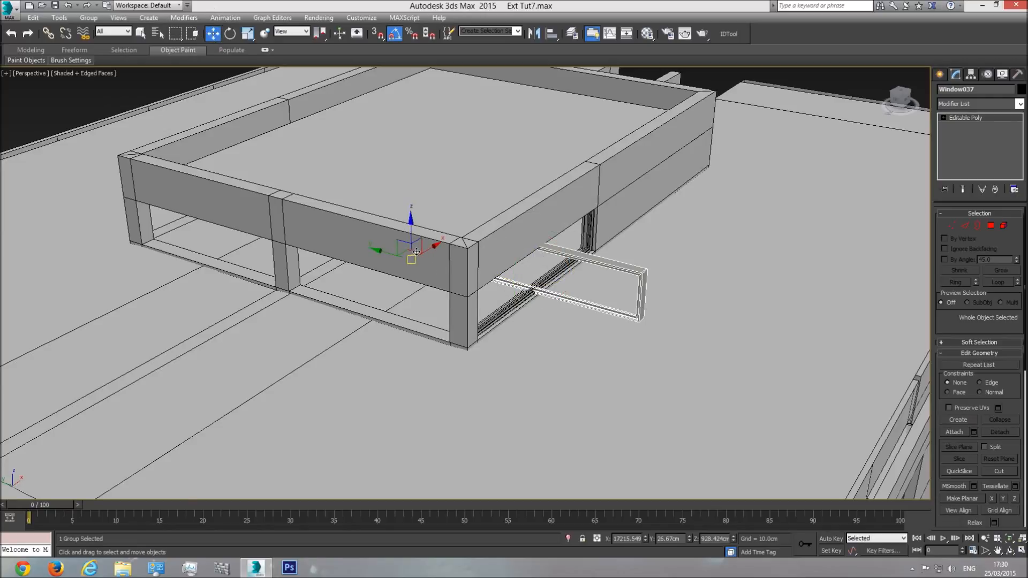
left_click_drag(416, 252, 274, 276)
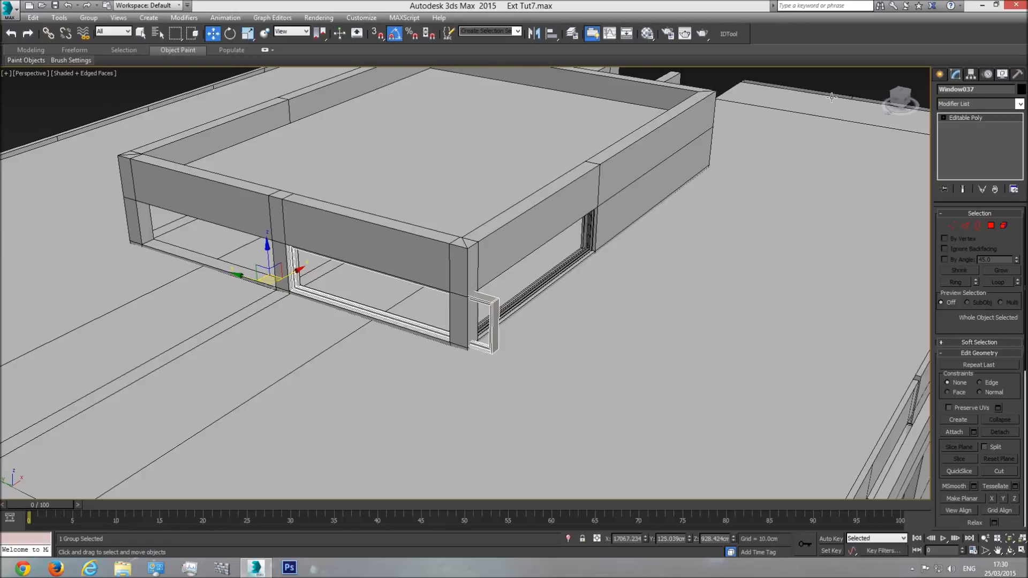
left_click(899, 101)
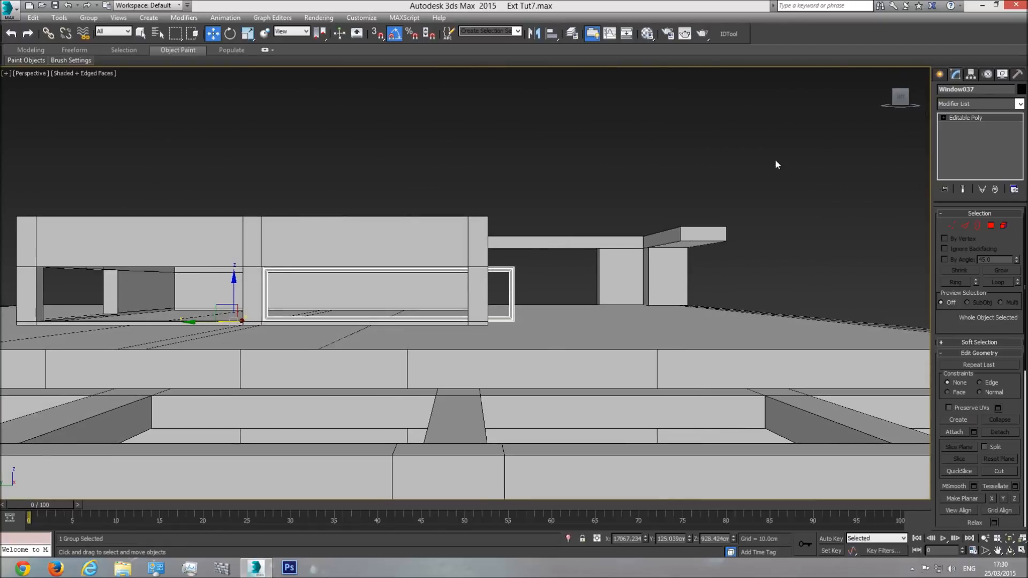
key("l")
middle_click_drag(417, 234, 418, 368)
scroll(375, 242, "up", 3)
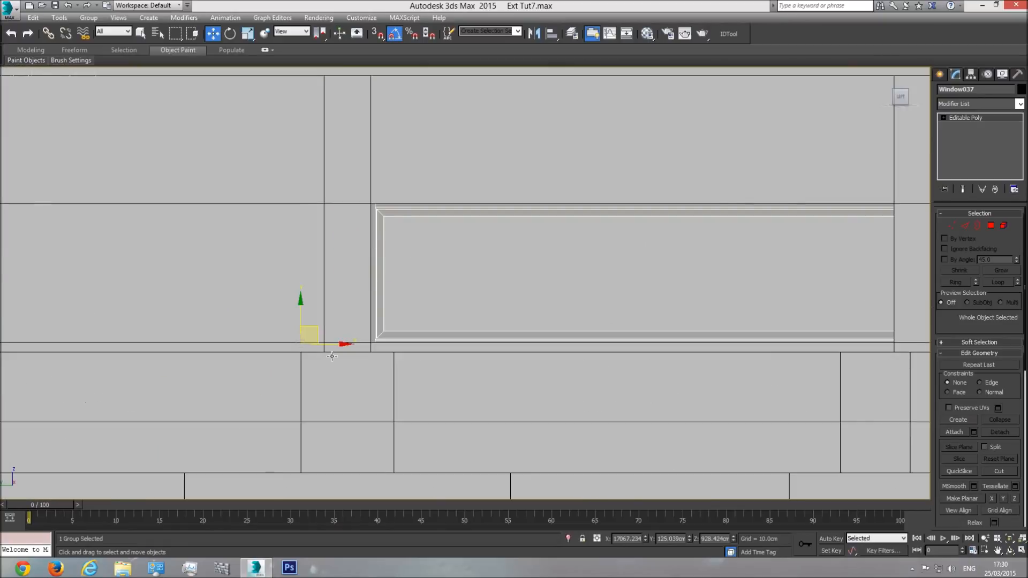
left_click_drag(329, 344, 329, 344)
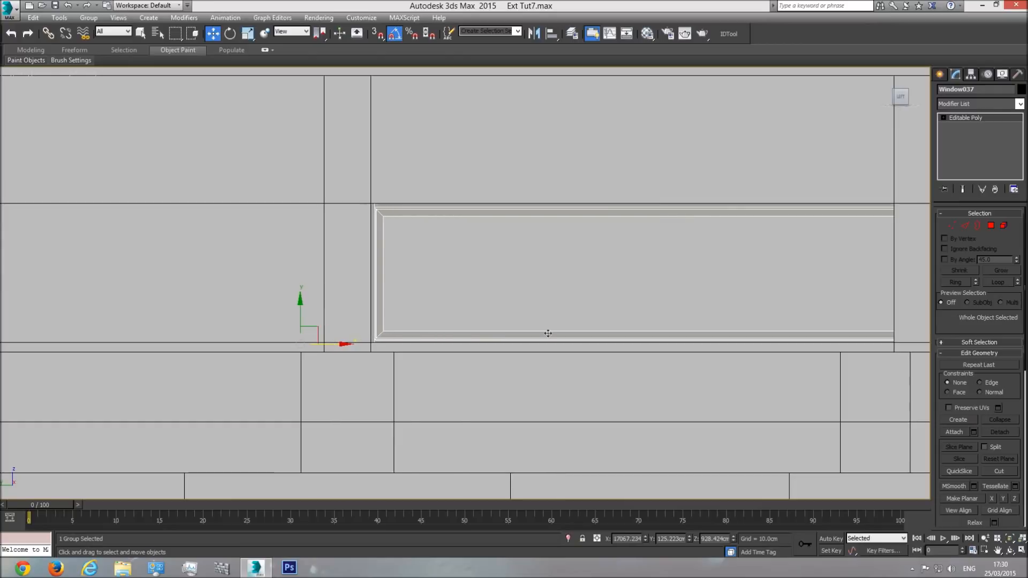
Step: Shorten the side window by moving its overhanging end vertices back to the opening's corner-pillar edge
scroll(122, 233, "down", 2)
left_click(951, 226)
left_click_drag(708, 366, 708, 364)
left_click_drag(781, 271, 690, 282)
scroll(608, 292, "down", 2)
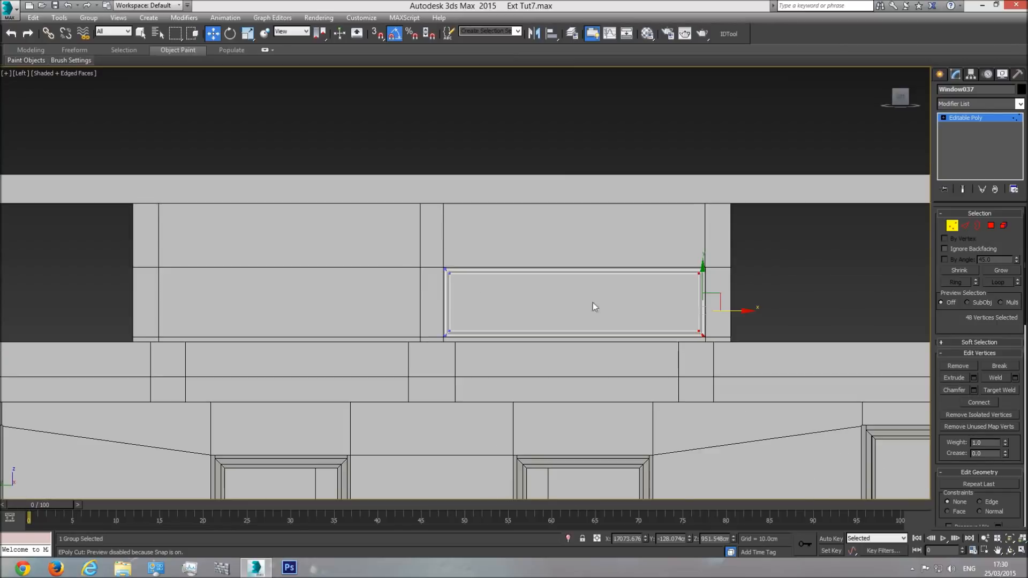
Step: Copy the shortened side window along the wall into the neighbouring side opening
left_click(969, 120)
mouse_move(443, 336)
left_mouse_down("shift")
mouse_move(153, 340)
mouse_move(167, 344)
left_mouse_up("shift")
left_click(527, 331)
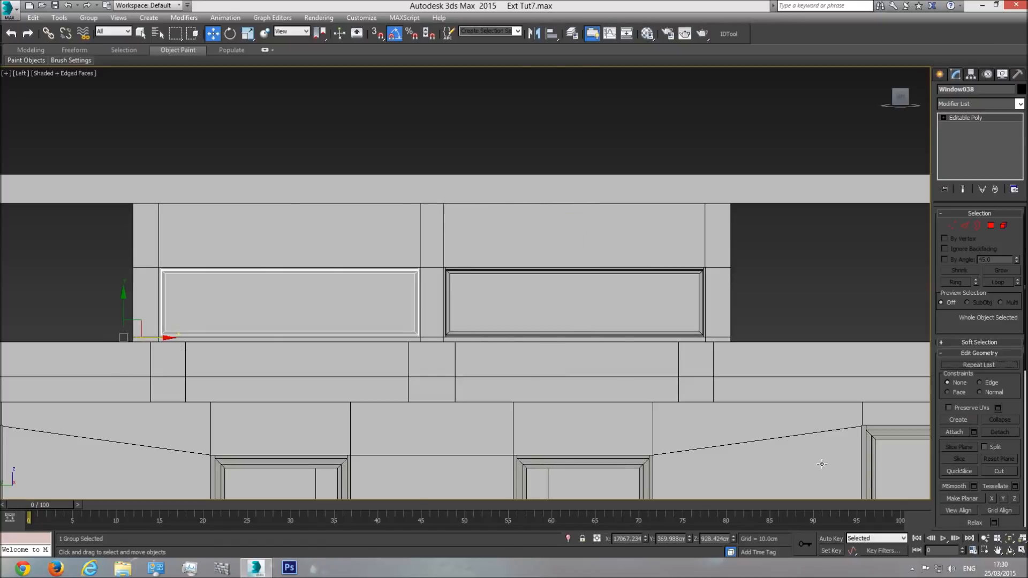
Step: Copy the front roof window across the structure along the Y axis into the opposite wall's opening
key("p")
left_click(1010, 539)
left_click(1009, 550)
left_click_drag(535, 262, 382, 284)
scroll(405, 282, "down", 5)
key("w")
left_click(552, 292)
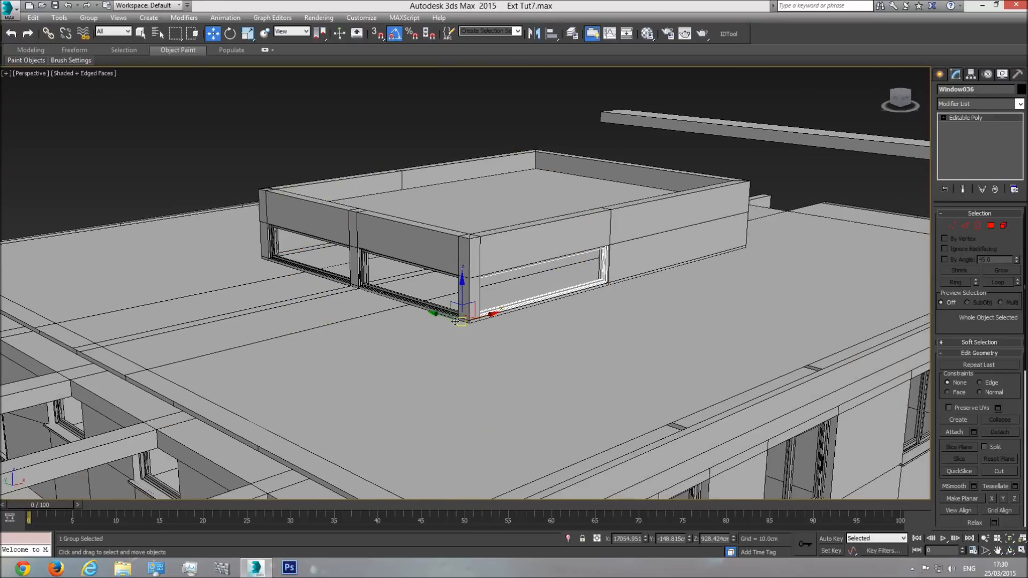
left_click_drag(447, 316, 247, 252, "shift")
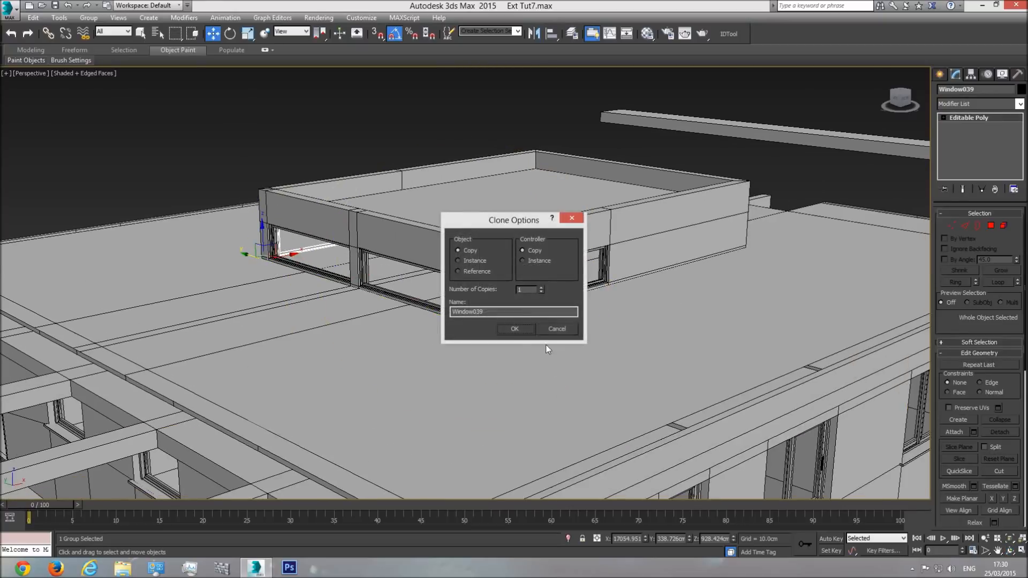
Step: Rotate the opposite wall's window copy 180° about the Z axis so its outer side faces outward
left_click(1009, 550)
mouse_move(409, 268)
left_mouse_down()
mouse_move(454, 296)
mouse_move(499, 298)
left_mouse_up()
scroll(378, 255, "up", 4)
left_click(231, 34)
scroll(238, 292, "up", 6)
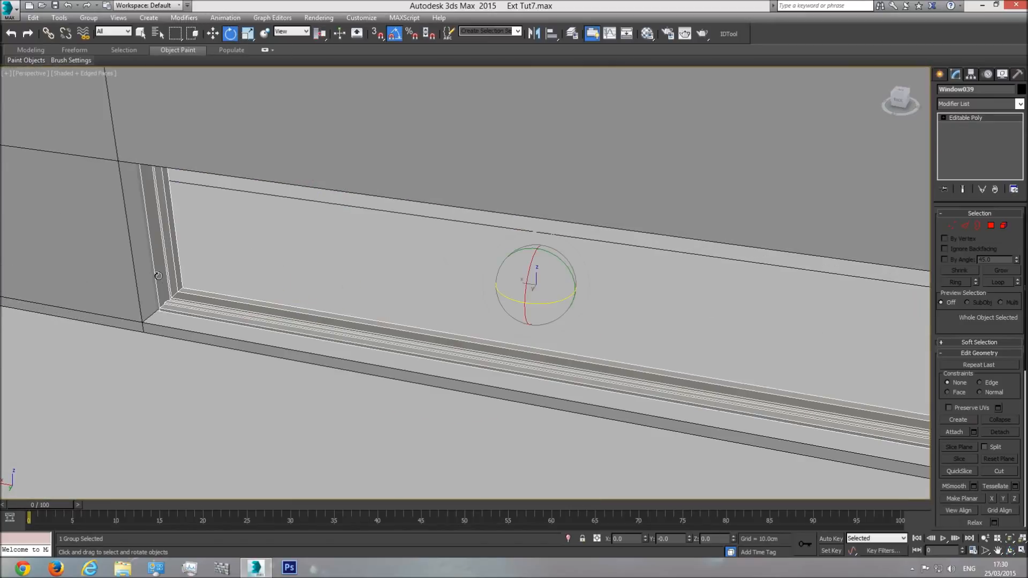
scroll(177, 305, "down", 8)
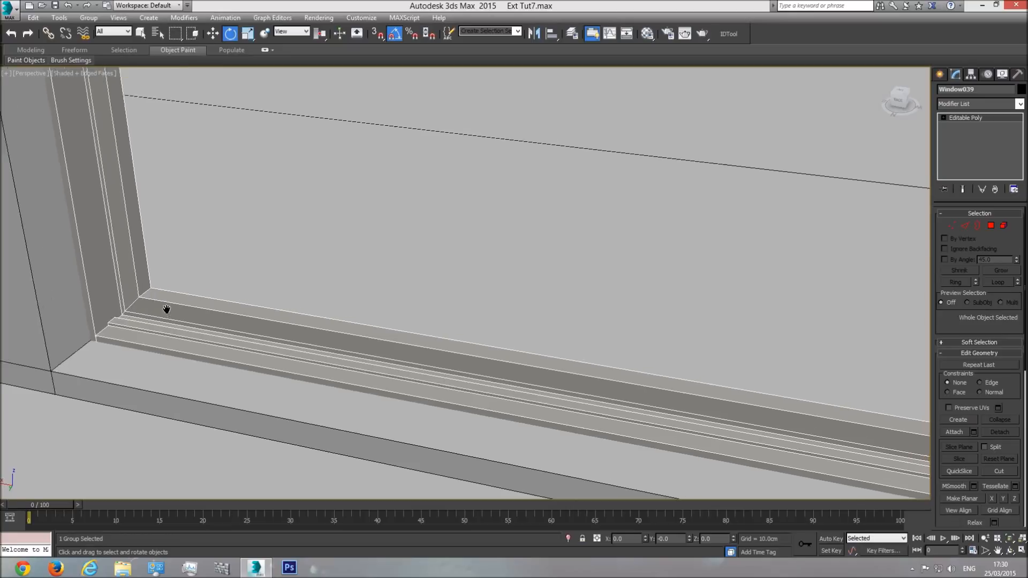
middle_click_drag(190, 284, 341, 313)
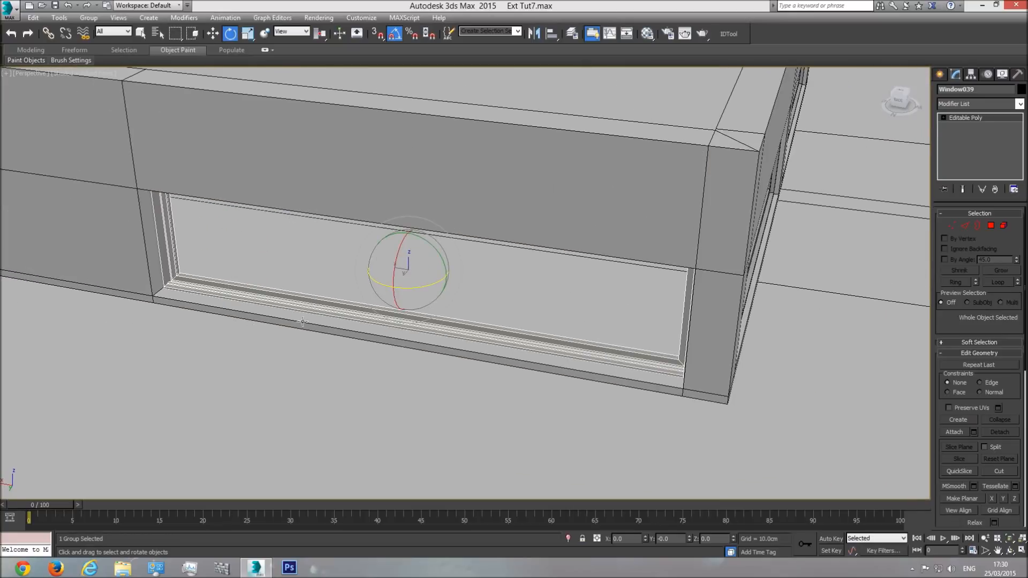
left_click_drag(380, 282, 469, 315)
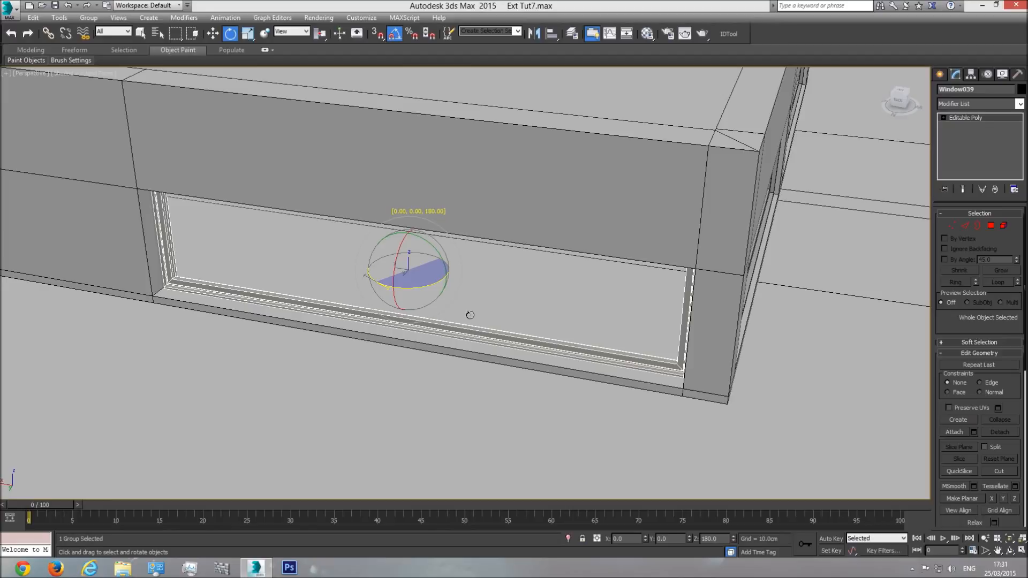
left_click_drag(469, 314, 470, 315)
key("w")
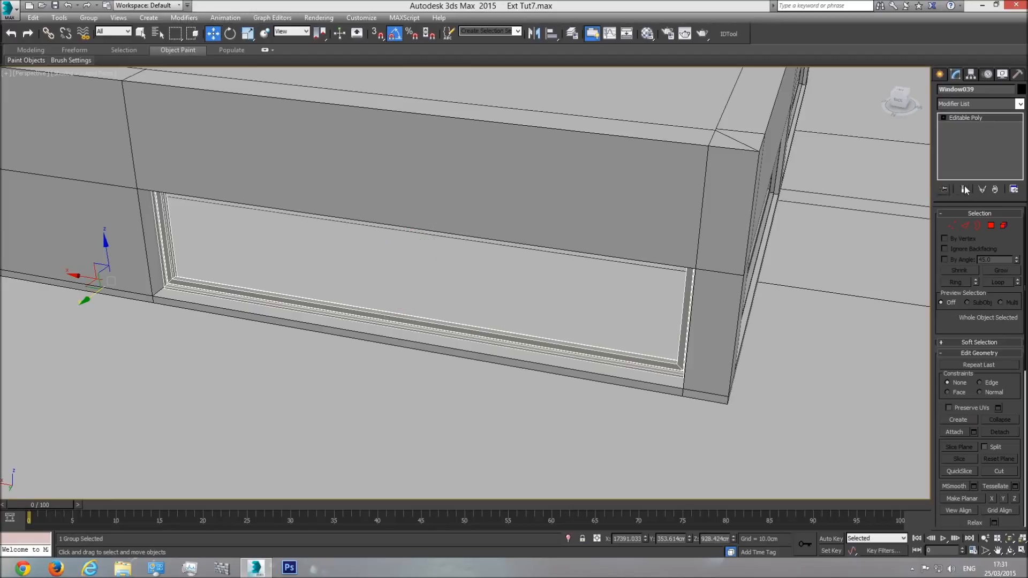
left_click(229, 33)
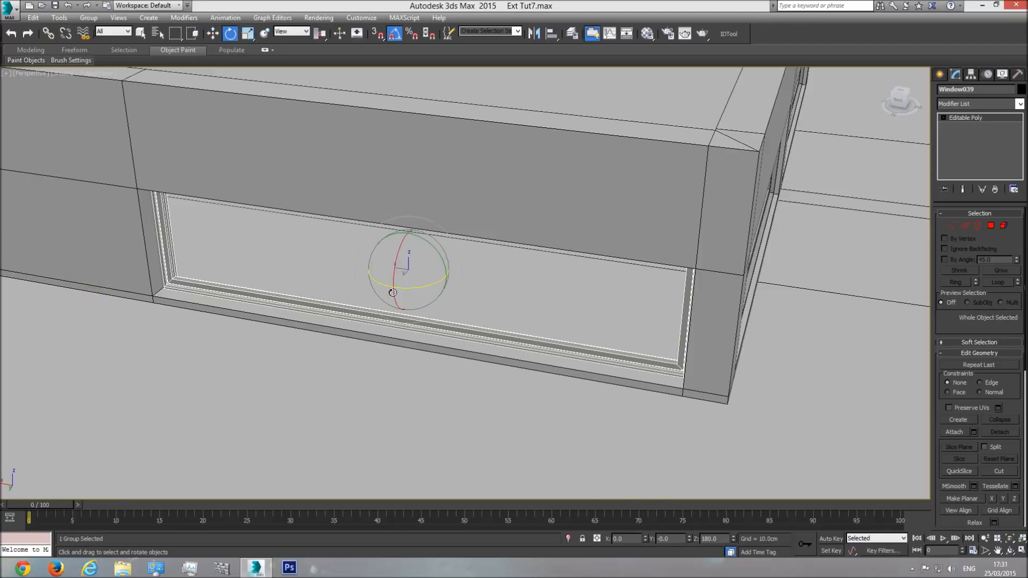
left_click(210, 35)
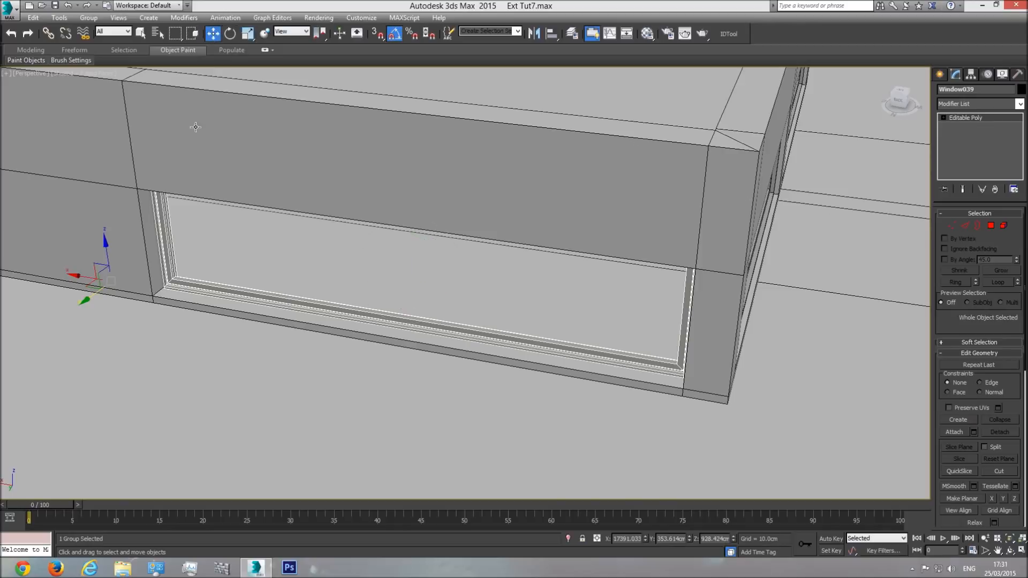
left_click_drag(85, 278, 194, 305)
right_click(194, 304)
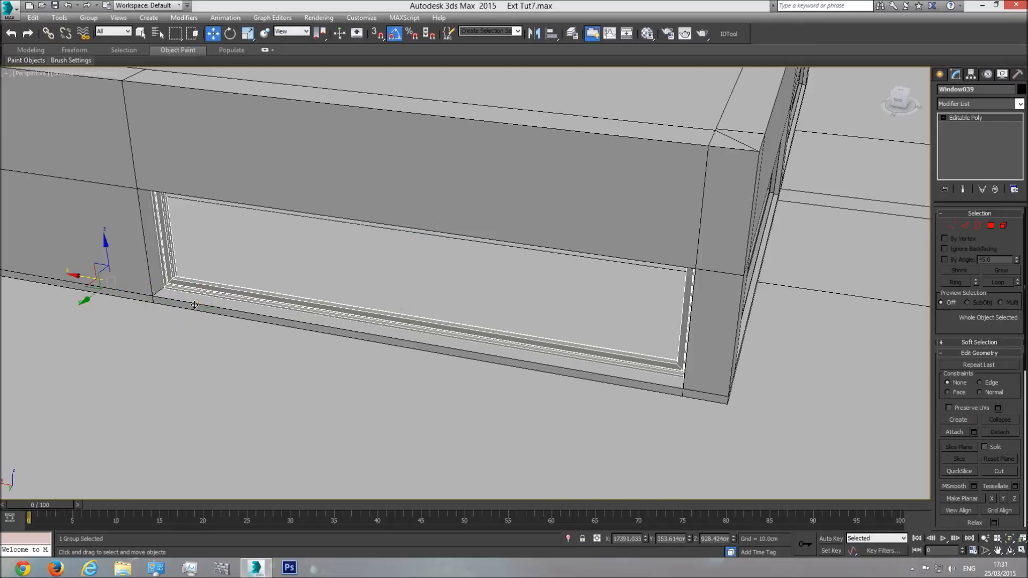
left_click(230, 33)
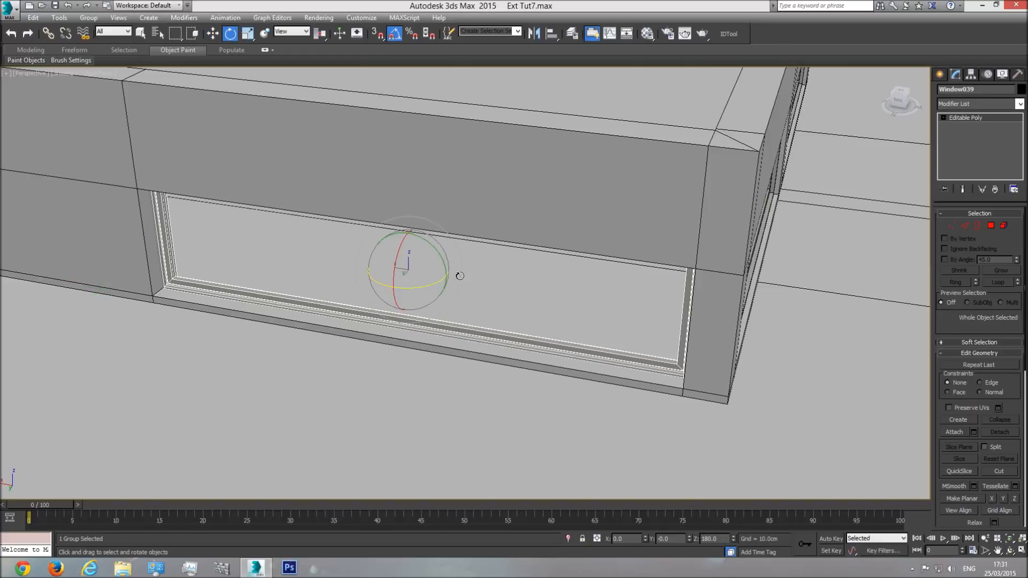
left_click(213, 34)
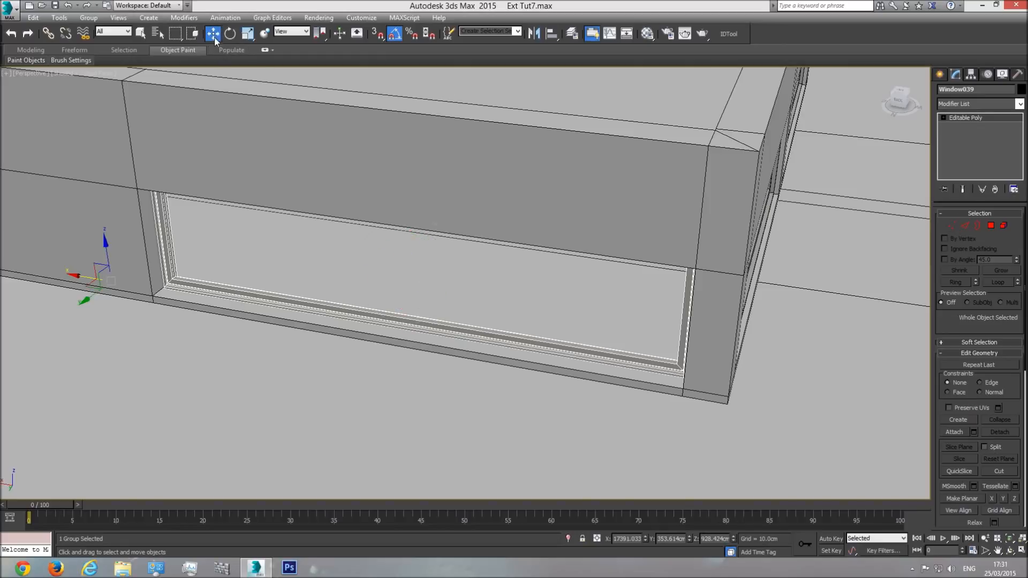
left_click_drag(79, 276, 468, 315)
right_click(468, 315)
Step: Center the pivot of the opposite wall's window group to the object, with only the pivot affected
left_click(968, 75)
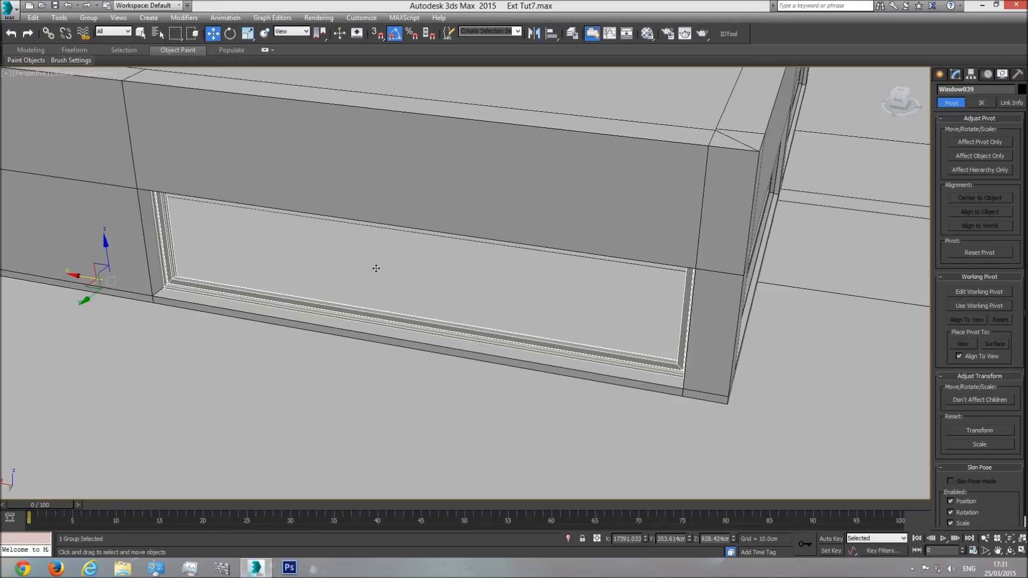
left_click(985, 141)
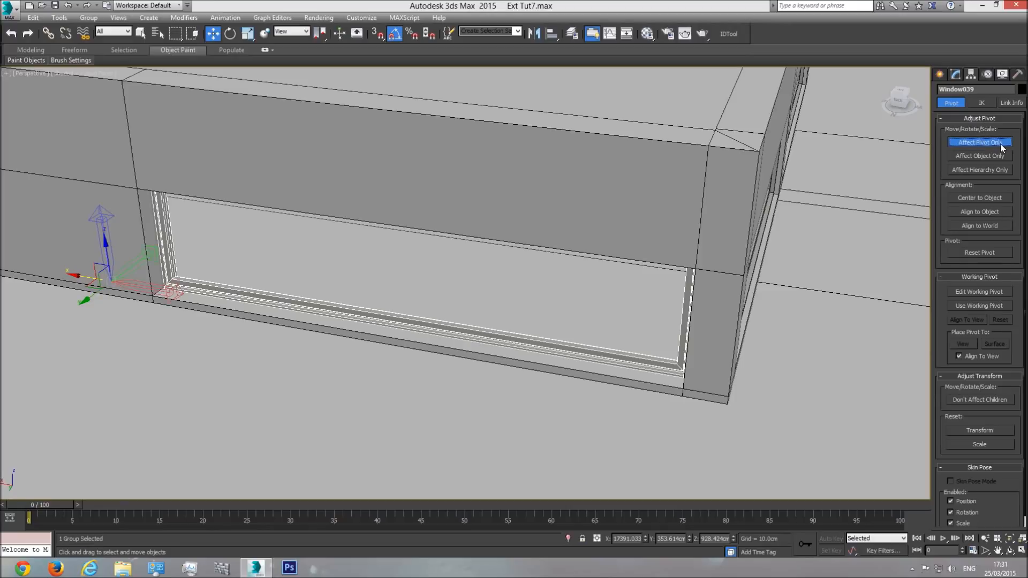
left_click(987, 199)
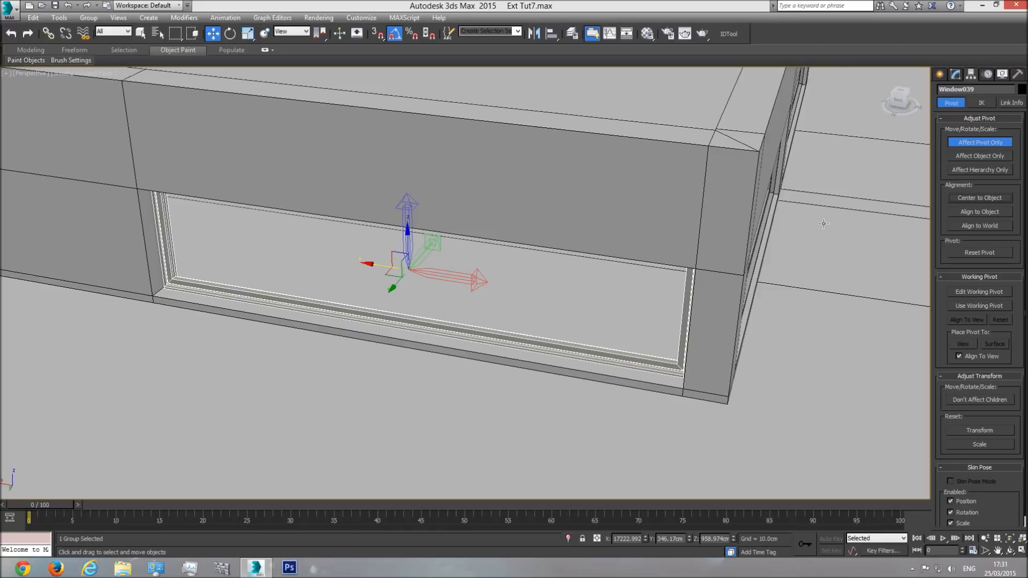
left_click(978, 142)
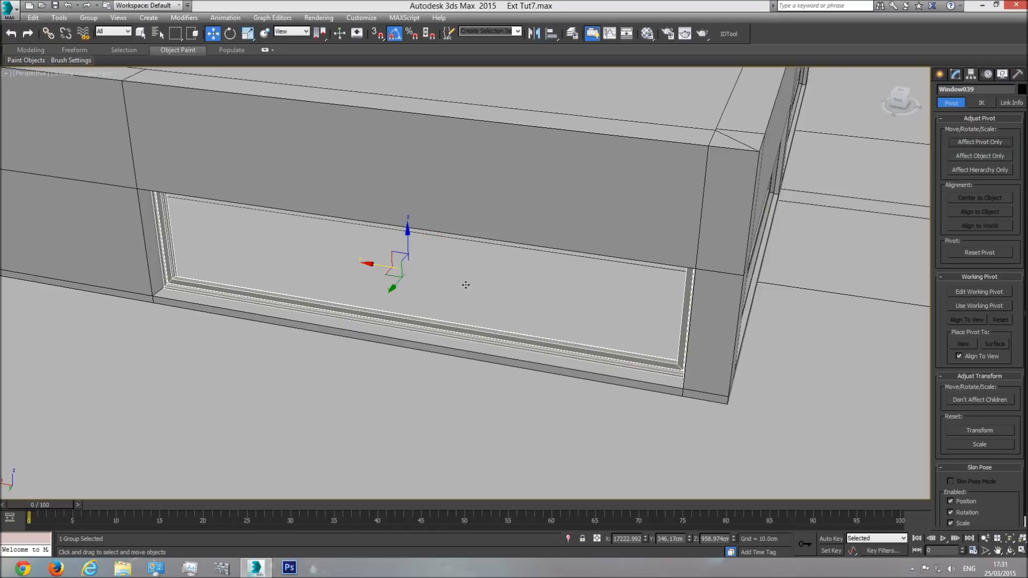
left_click(955, 74)
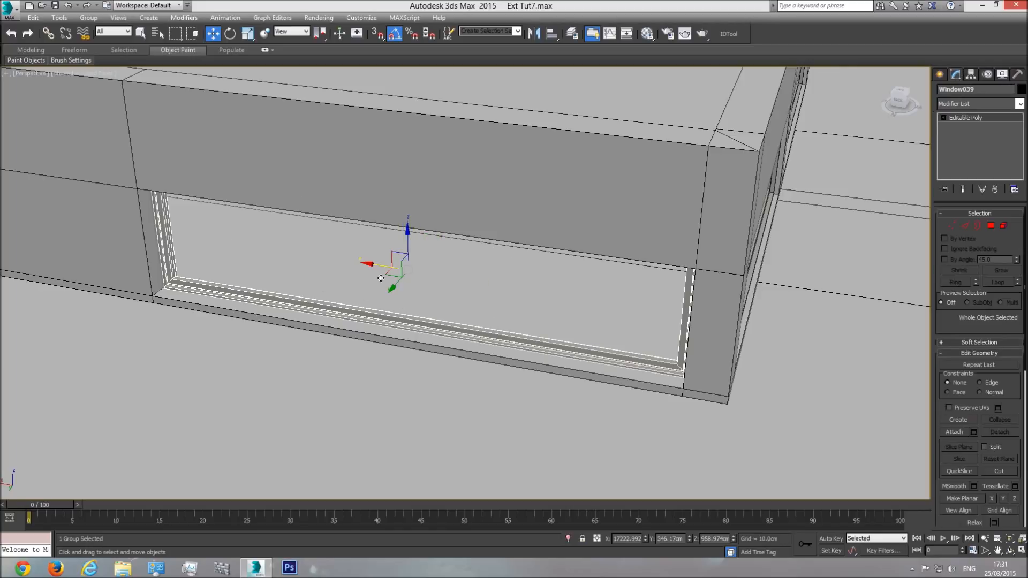
Step: Move the opposite wall's window group slightly along the Y axis to seat it in its roof-structure opening
left_click(1010, 550)
left_click_drag(514, 321, 258, 100)
left_click(215, 35)
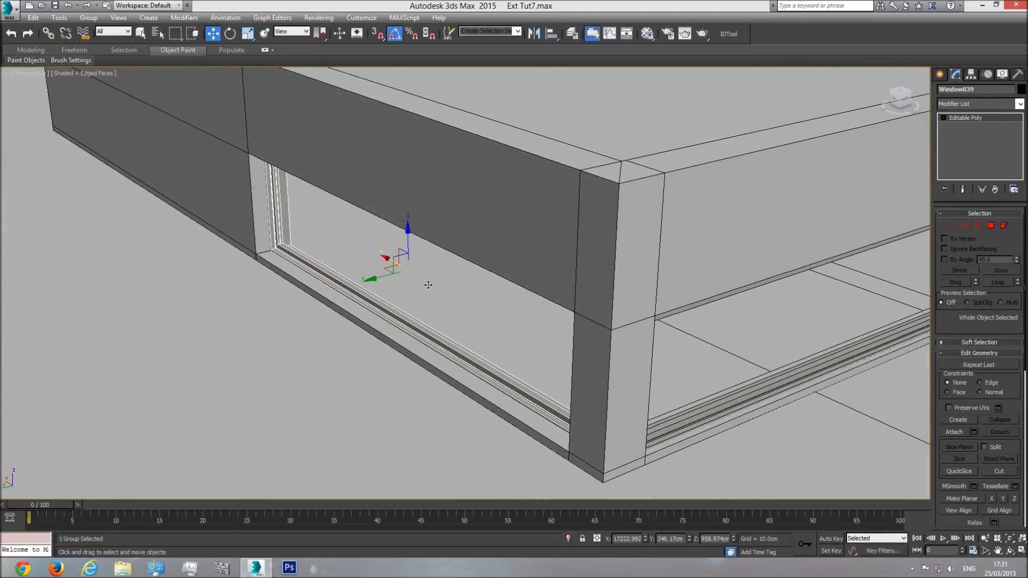
left_click_drag(388, 276, 376, 280)
middle_click_drag(535, 313, 407, 329)
scroll(408, 329, "down", 3)
Step: Unhide all objects in the scene and clear the selection
left_click(1010, 551)
left_click_drag(454, 235, 321, 251)
scroll(322, 251, "down", 8)
left_click_drag(562, 316, 708, 345)
right_click(487, 168)
right_click(464, 178)
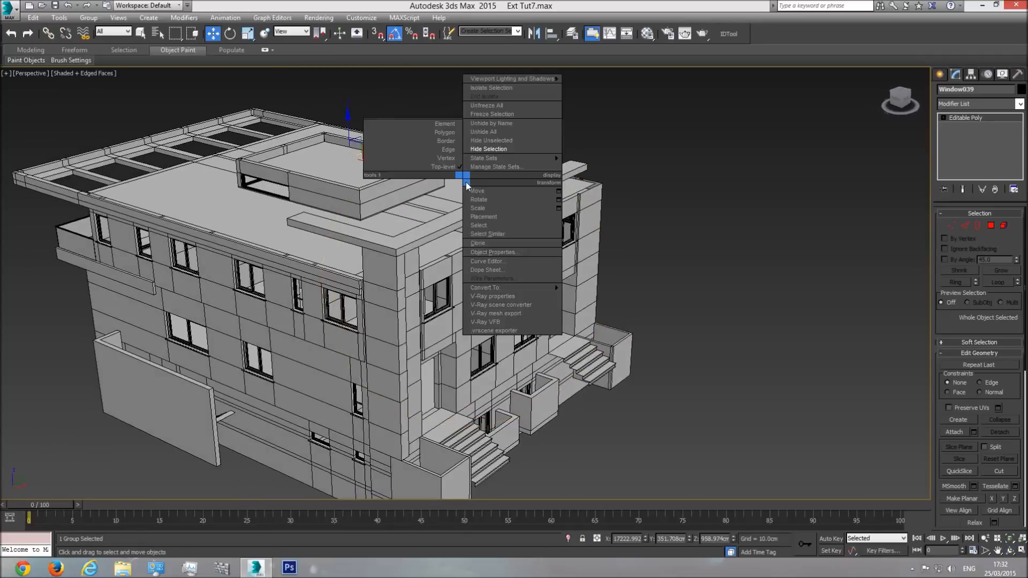
left_click(496, 130)
left_click(680, 258)
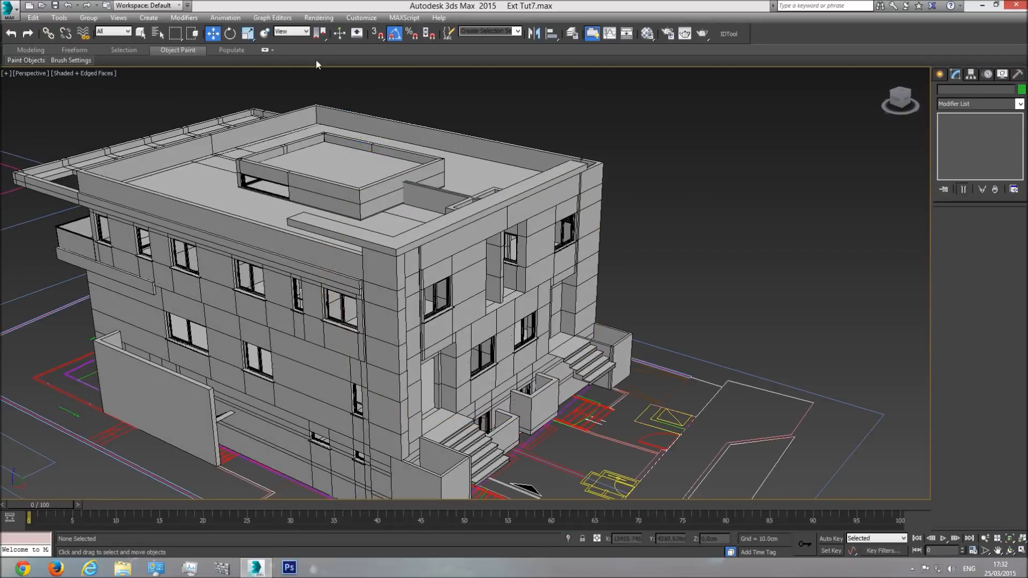
Step: Examine the whole building from the front, sides and rear to check that its openings have windows
left_click(140, 34)
scroll(346, 250, "down", 4)
middle_click_drag(347, 249, 409, 290)
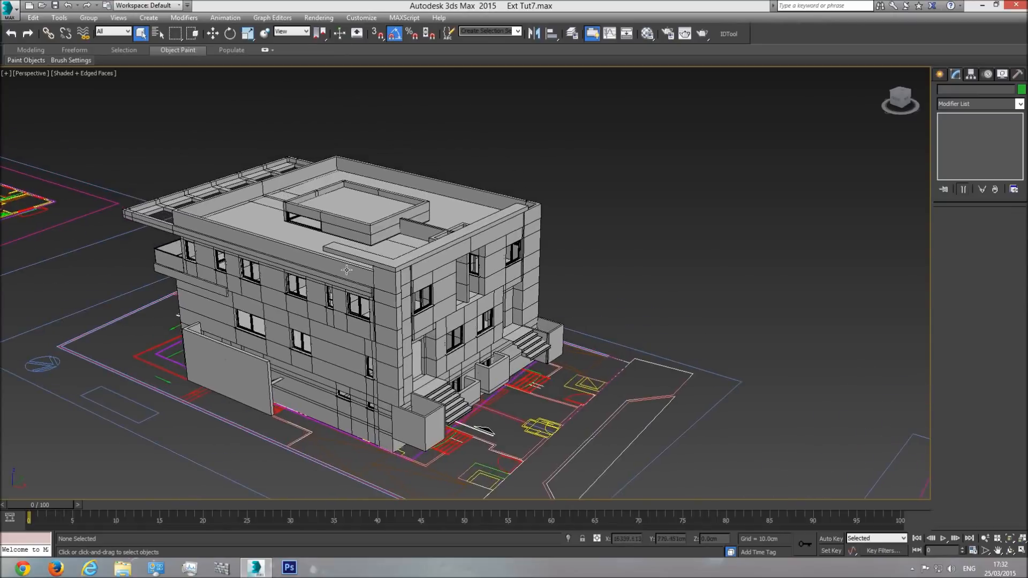
scroll(408, 290, "up", 5)
scroll(570, 338, "down", 4)
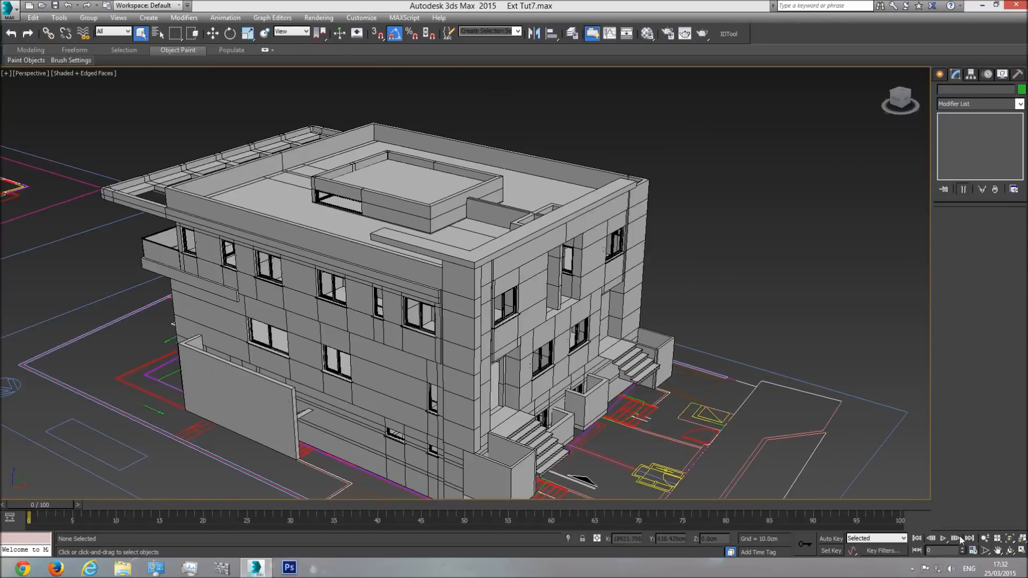
left_click(1010, 551)
left_click_drag(605, 326, 434, 322)
scroll(468, 323, "up", 3)
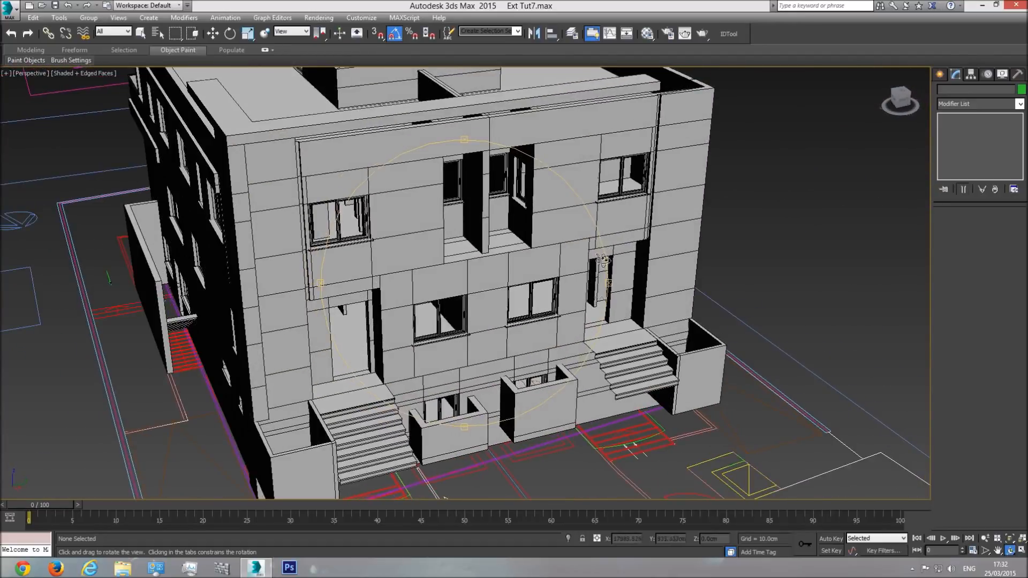
left_click_drag(380, 348, 261, 380)
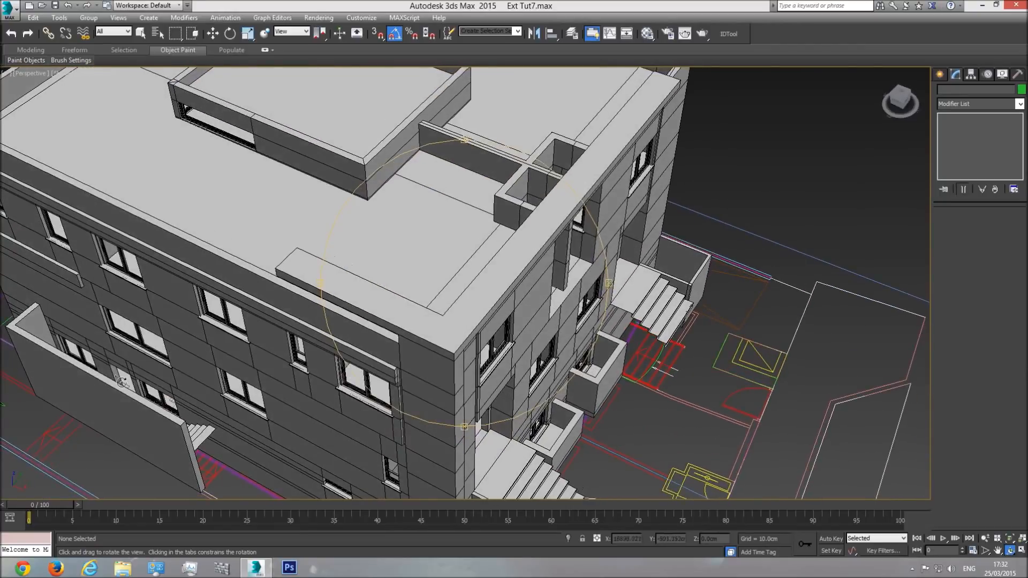
left_click_drag(402, 341, 505, 303)
scroll(504, 303, "down", 3)
left_click_drag(473, 342, 462, 324)
scroll(483, 324, "down", 4)
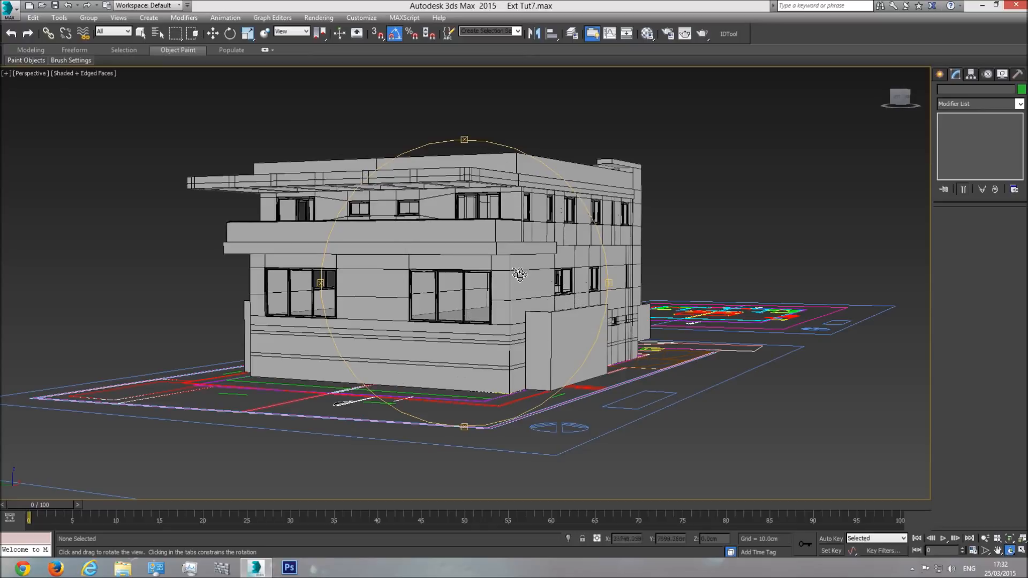
left_click_drag(520, 286, 321, 288)
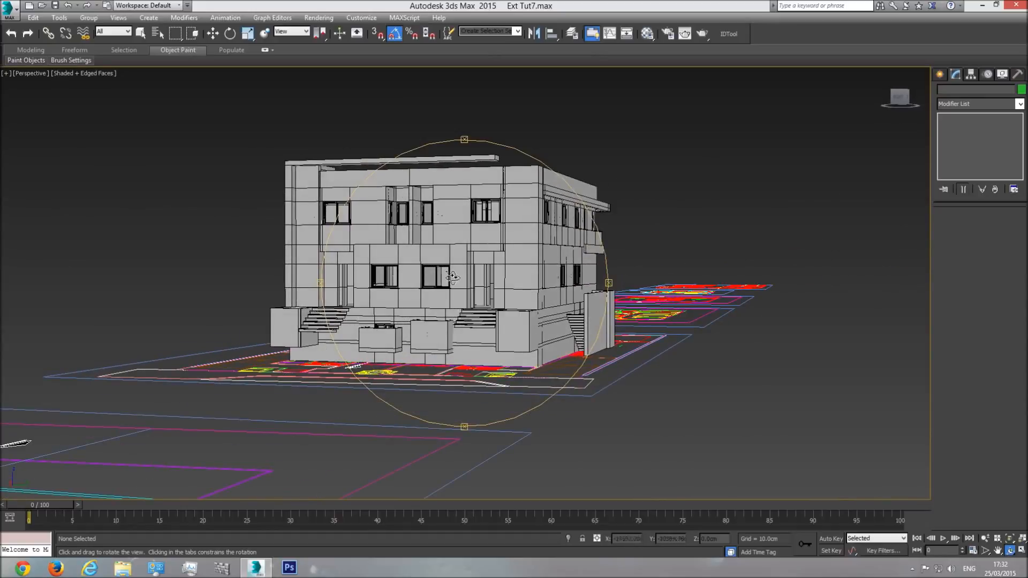
left_click_drag(343, 314, 497, 365)
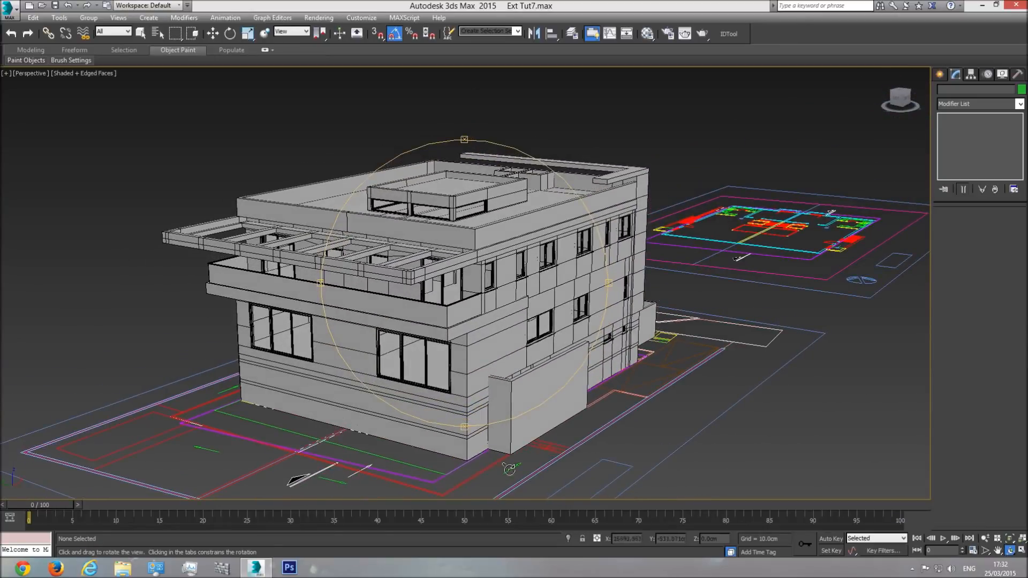
Step: Inspect the windows along the side facade and around the balcony up close
left_click(141, 33)
middle_click_drag(423, 251, 434, 262)
scroll(434, 262, "up", 3)
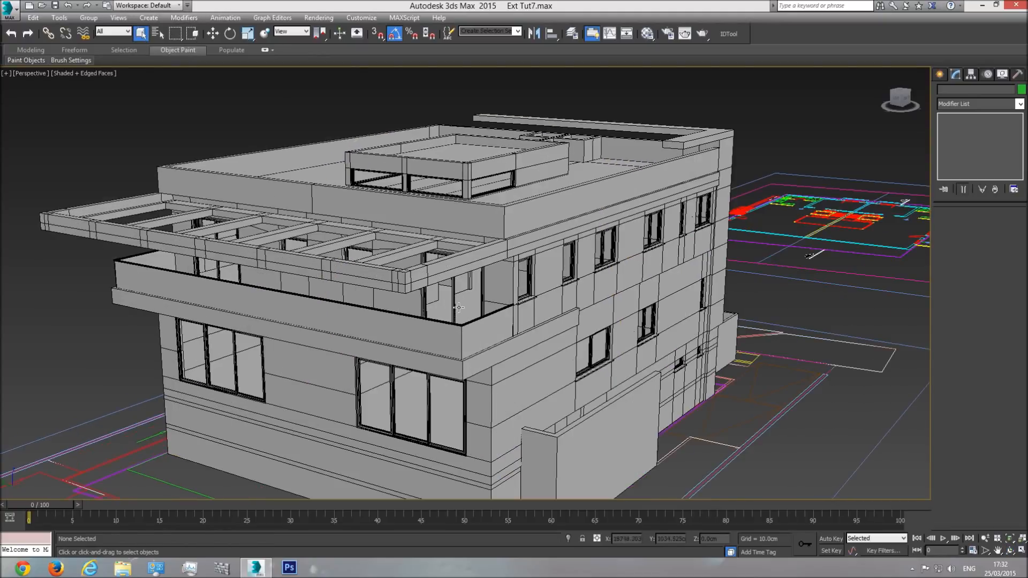
scroll(533, 281, "up", 1)
scroll(532, 279, "up", 4)
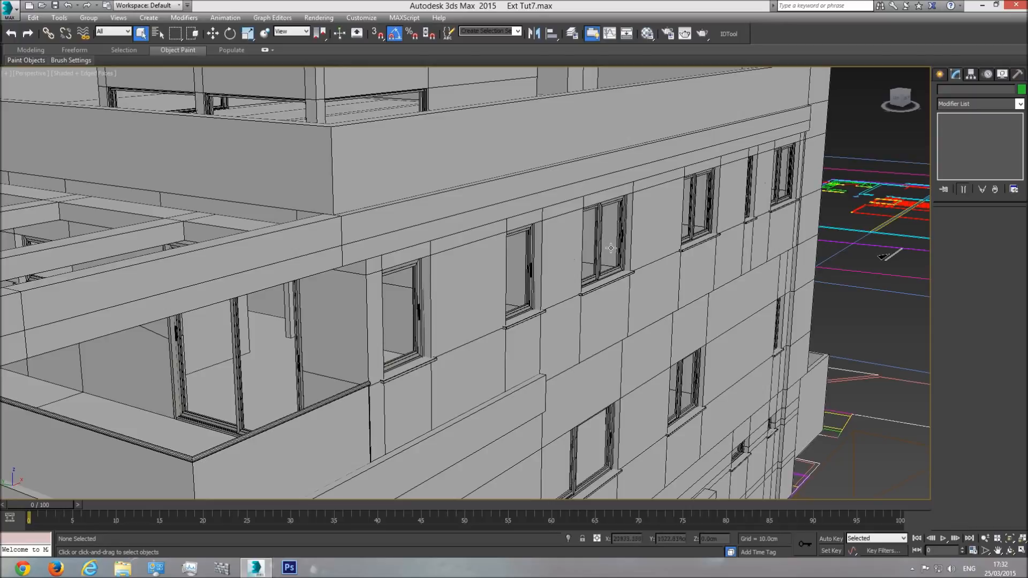
scroll(609, 238, "down", 3)
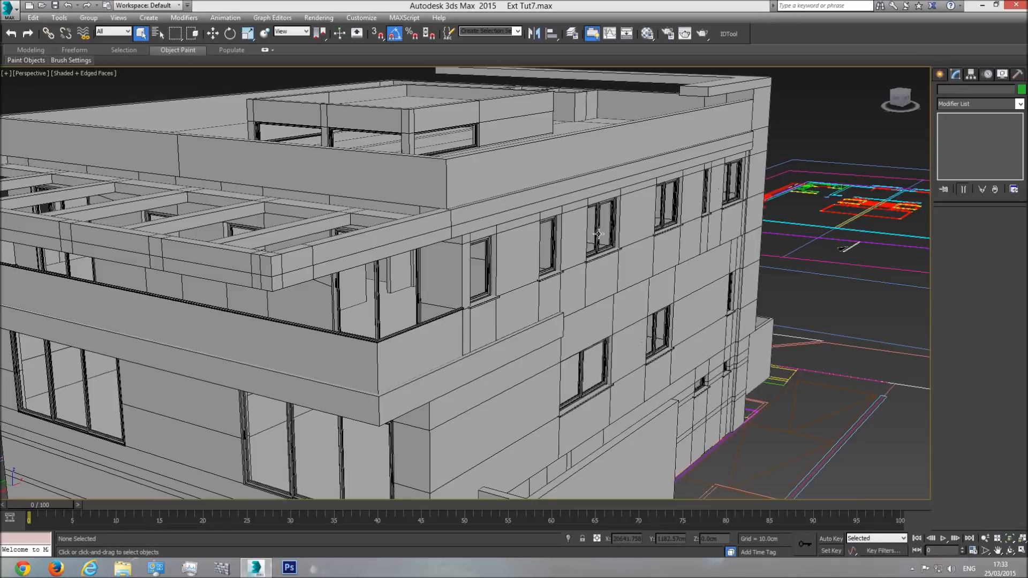
scroll(597, 233, "down", 5)
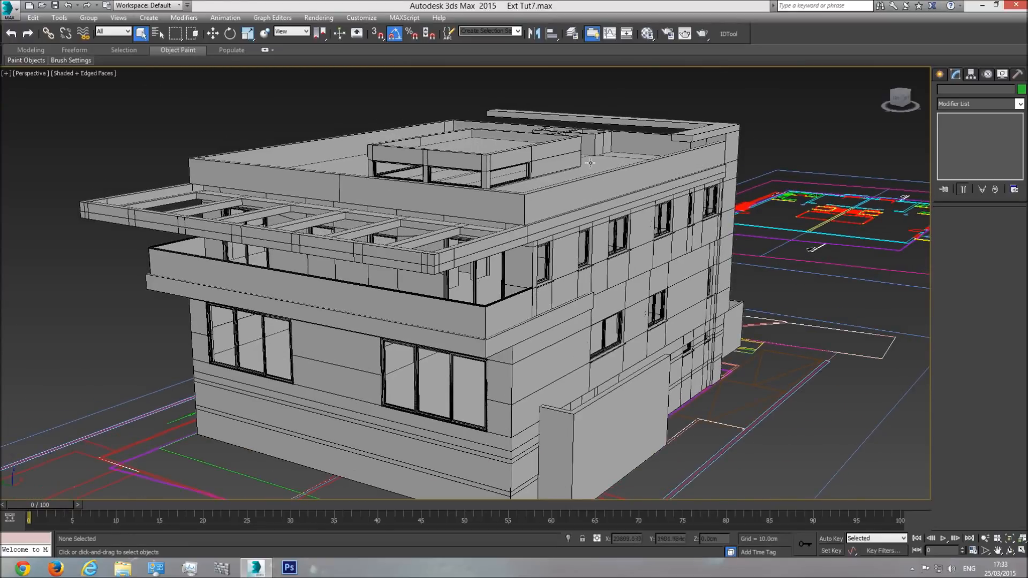
scroll(479, 311, "up", 3)
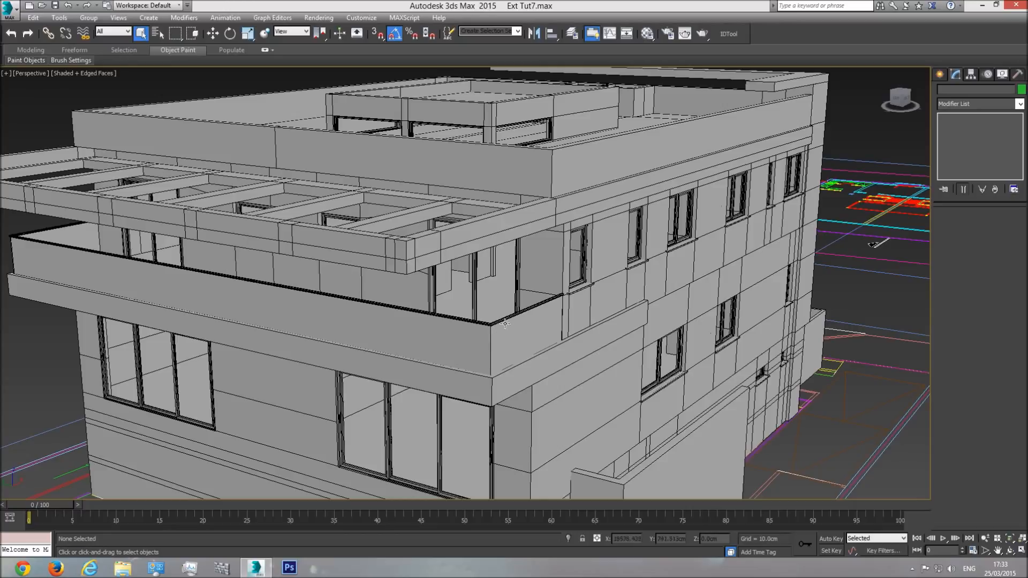
scroll(498, 321, "down", 3)
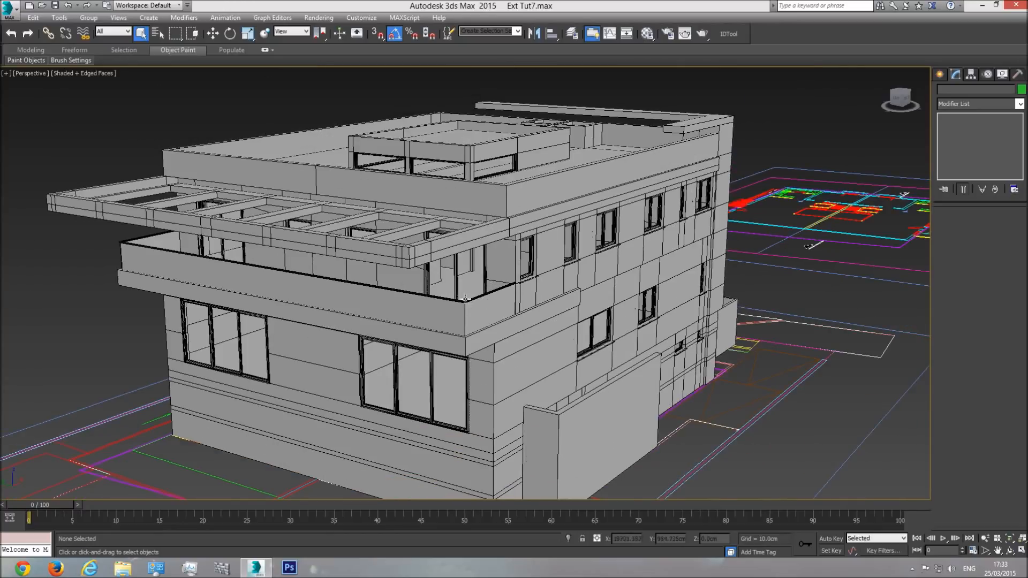
scroll(469, 299, "up", 3)
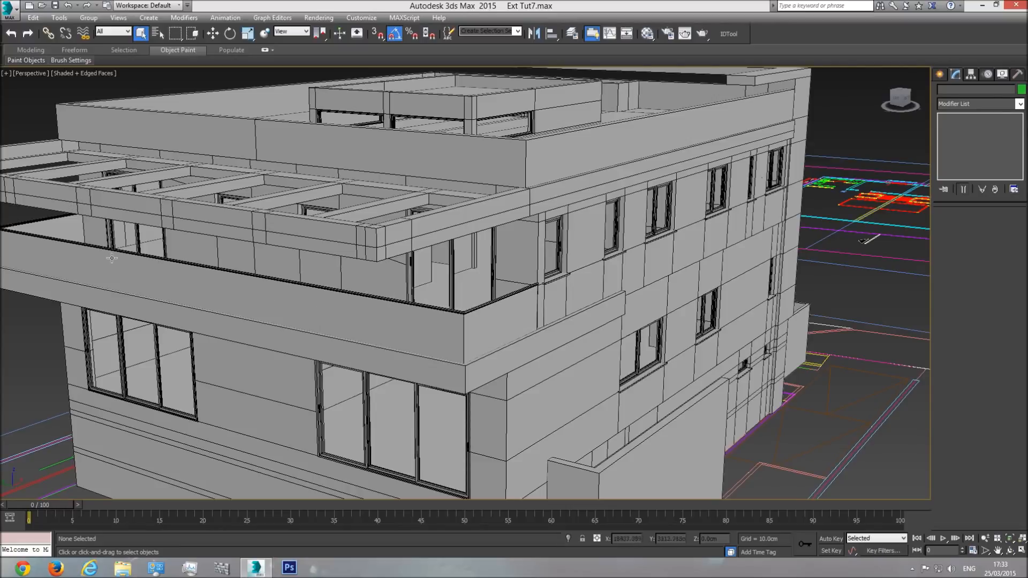
Step: Sample the material of the upper-floor side window nearest the balcony into the Material #107 slot and select that window group
left_click(647, 33)
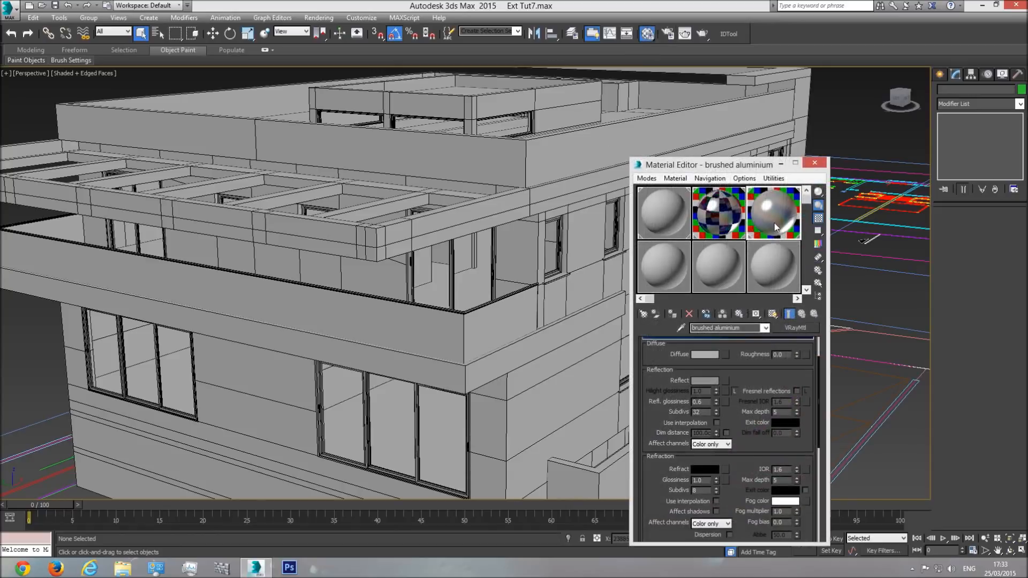
left_click(721, 217)
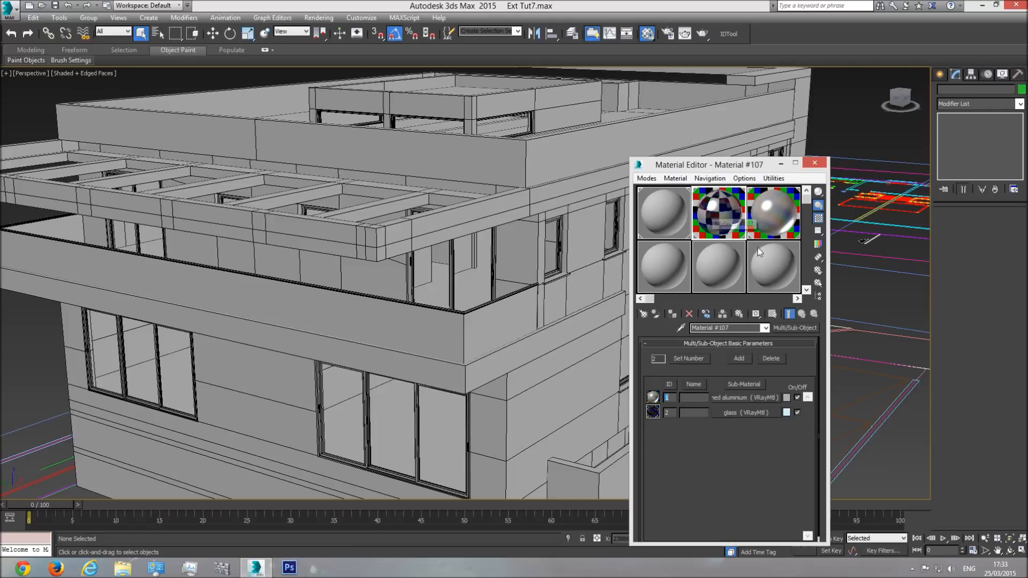
left_click(675, 178)
left_click(693, 204)
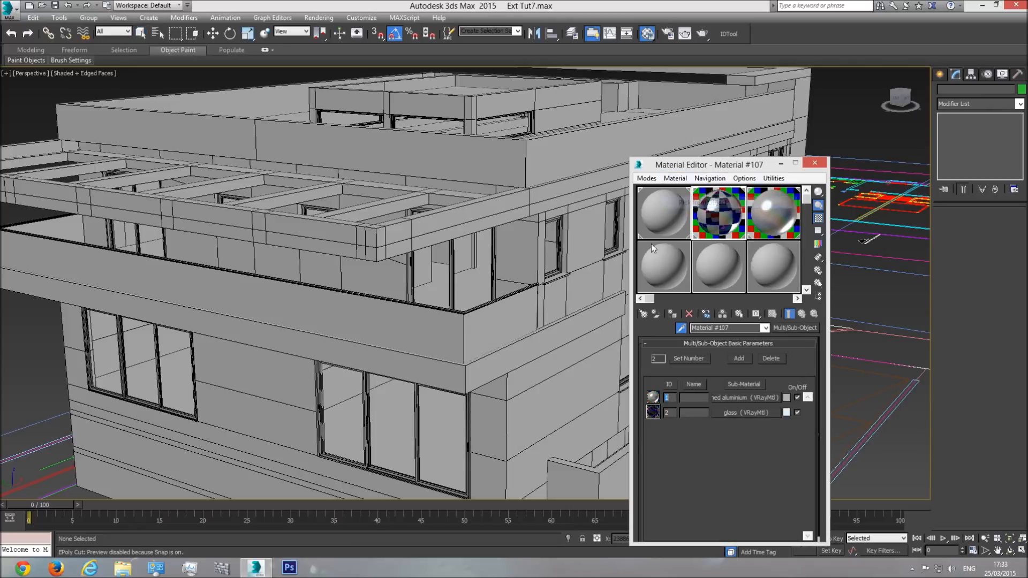
left_click(542, 228)
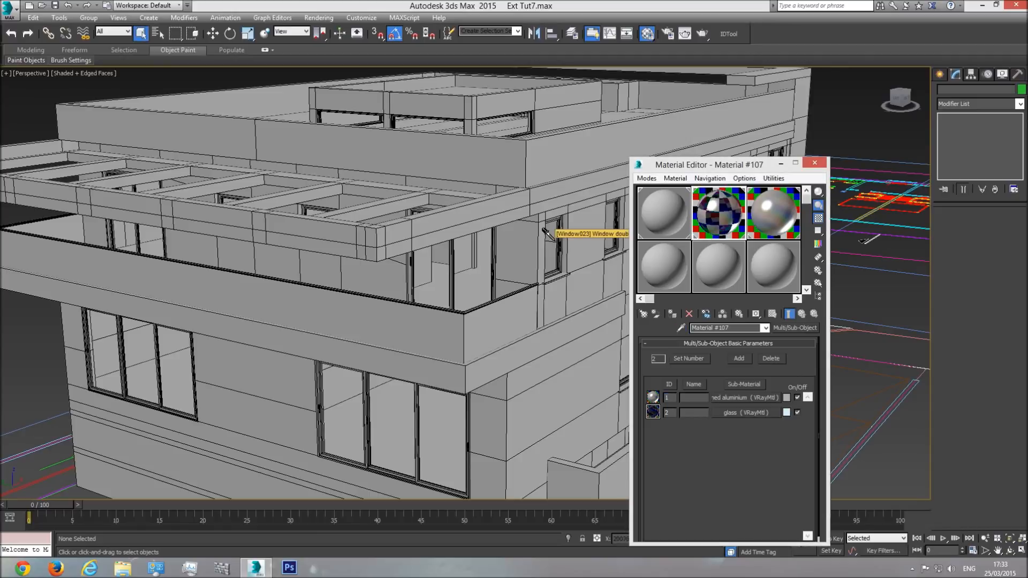
left_click(543, 228)
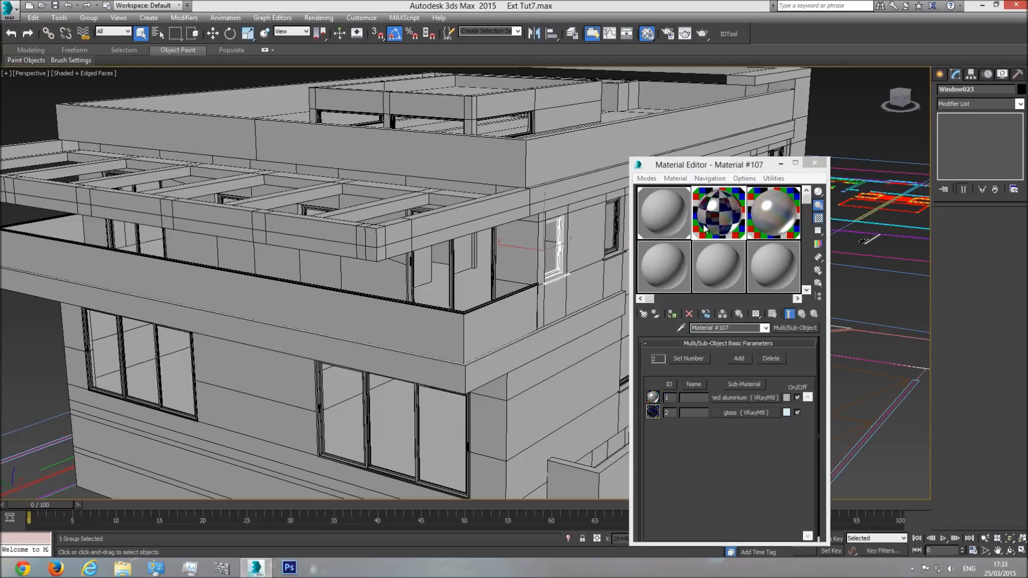
left_click(720, 213)
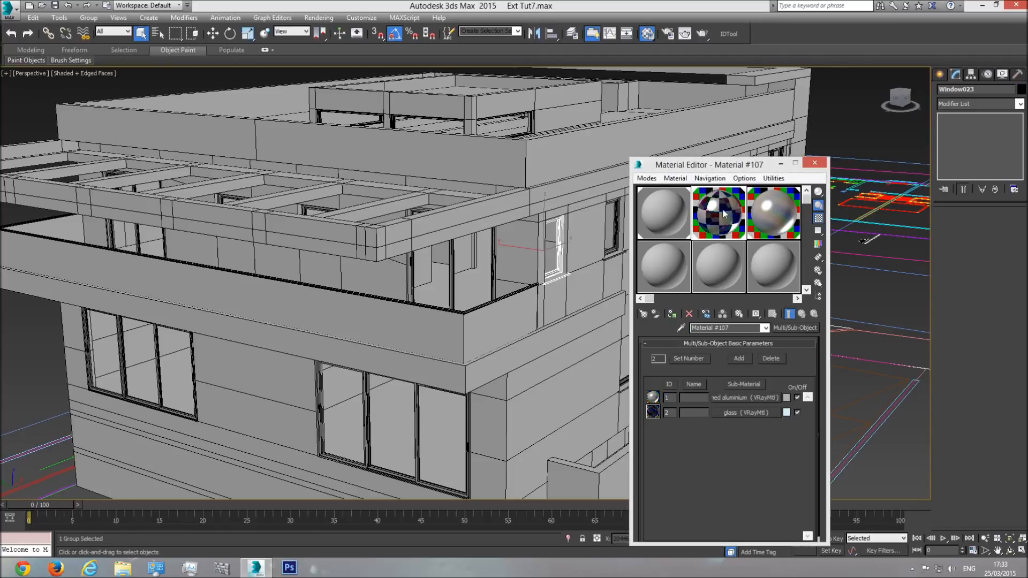
key("z")
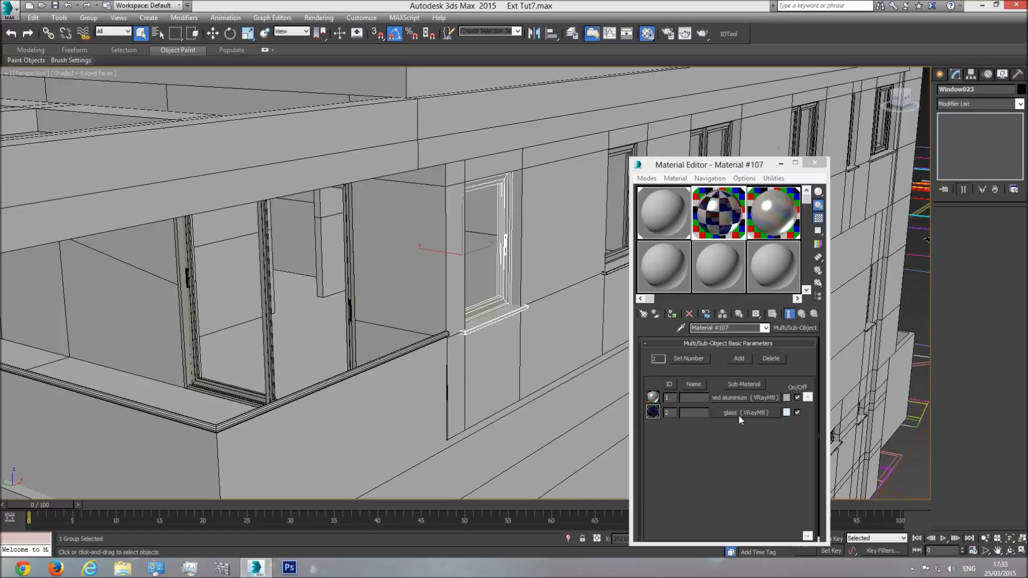
Step: Place an instance of Material #107's glass sub-material in an empty sample slot and close the Material Editor
left_click_drag(732, 415, 663, 259)
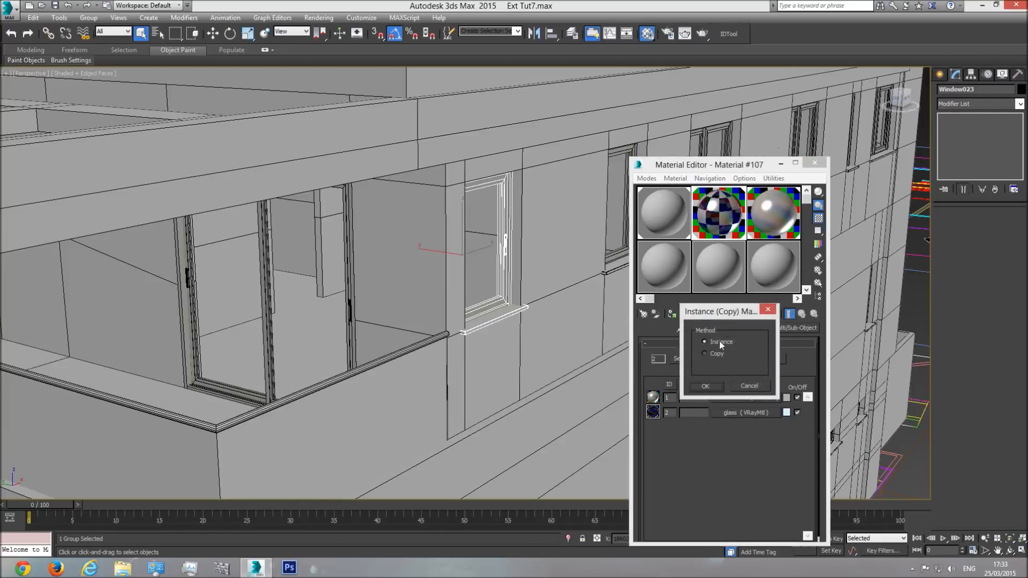
left_click(705, 386)
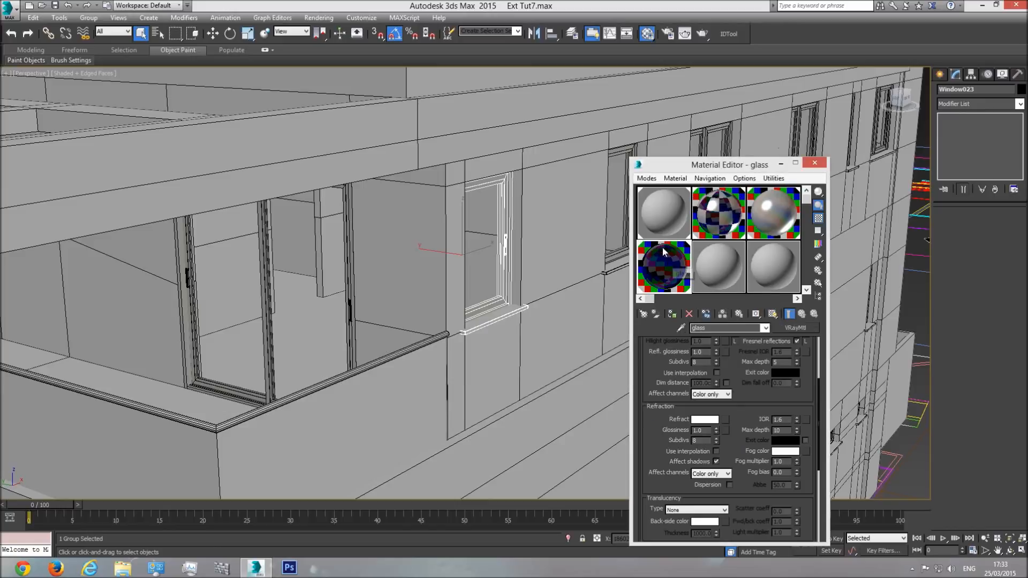
left_click(727, 209)
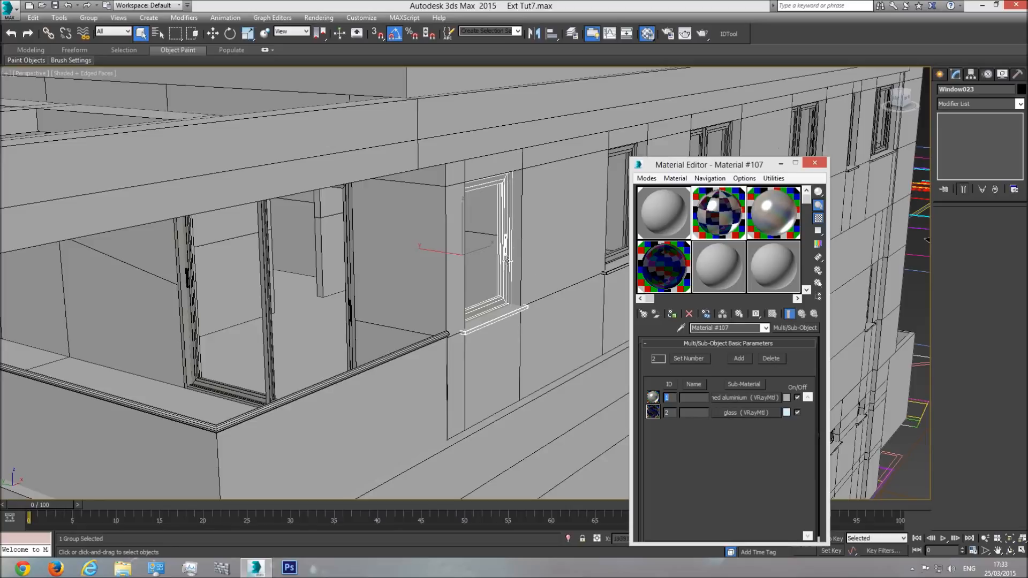
left_click(666, 266)
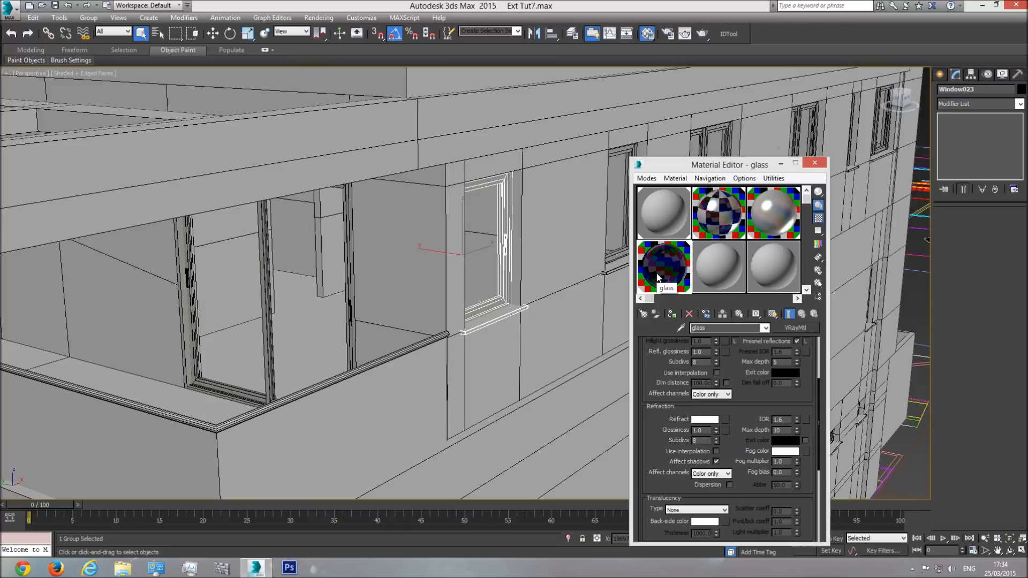
scroll(456, 326, "down", 5)
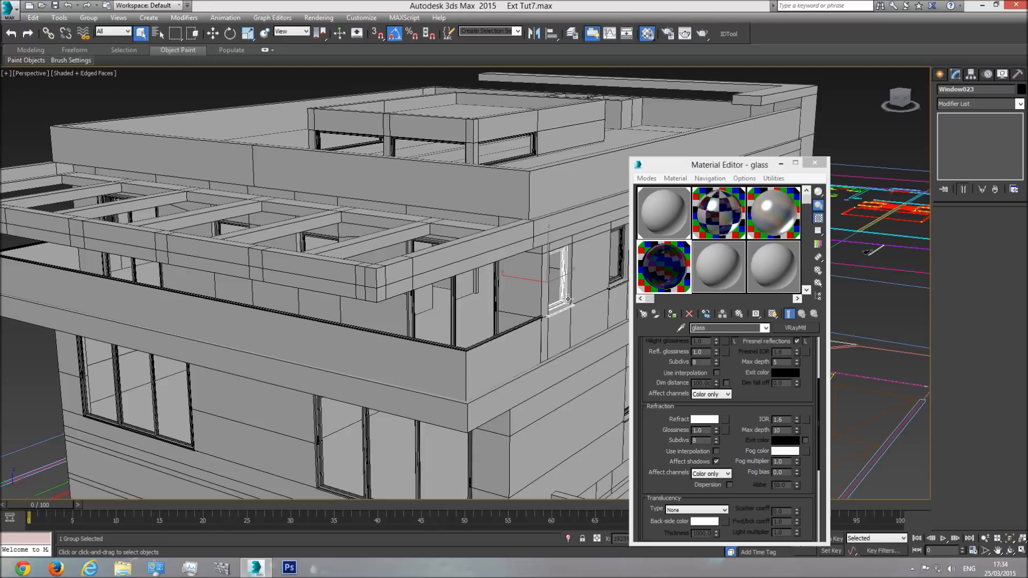
middle_click_drag(570, 296, 477, 305, "alt")
left_click(813, 164)
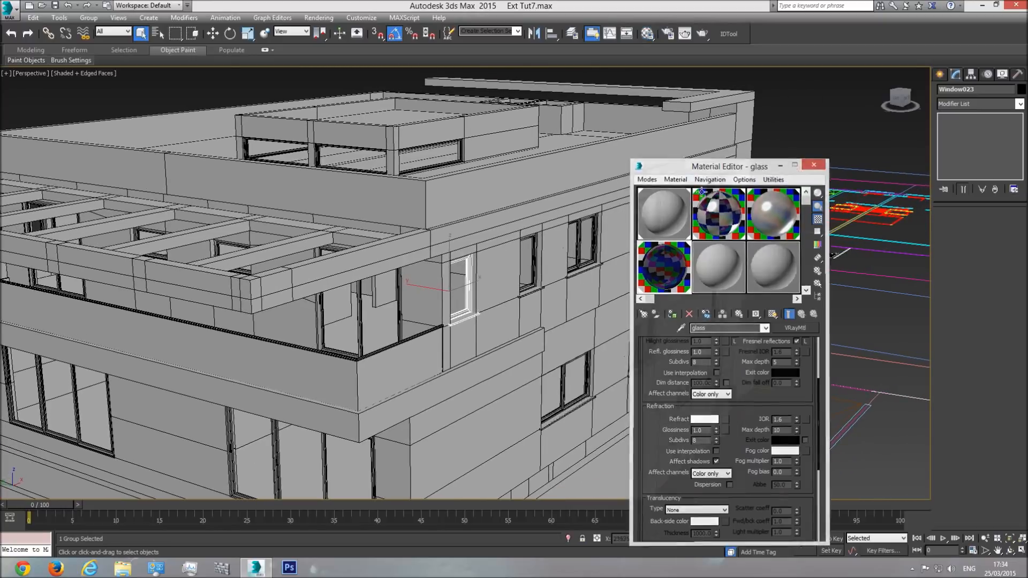
Step: Copy the upper-floor side window nearest the balcony along the X axis to a free spot outside the building
left_click(213, 33)
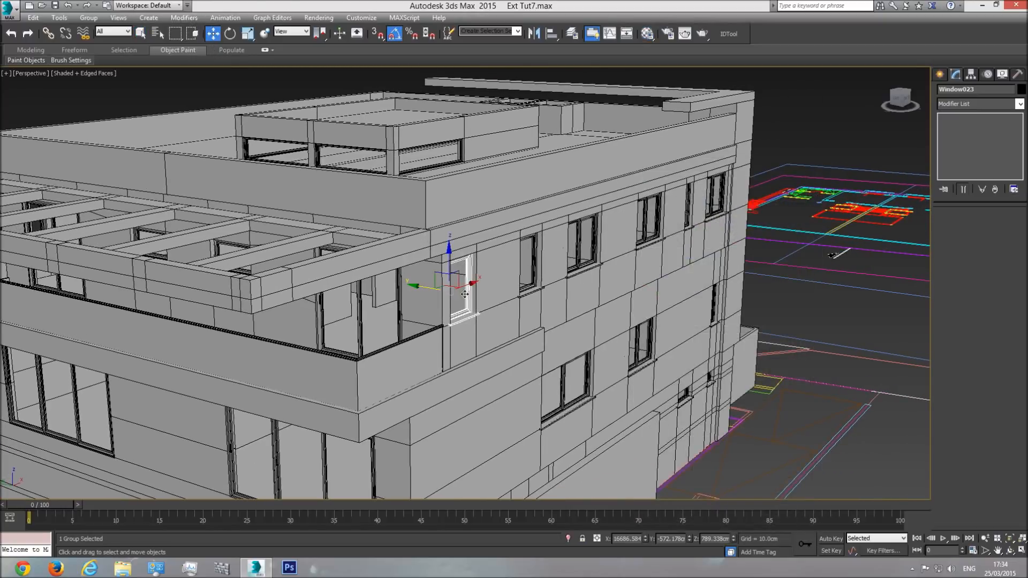
mouse_move(470, 285)
left_mouse_down("shift")
mouse_move(276, 349)
mouse_move(114, 418)
left_mouse_up("shift")
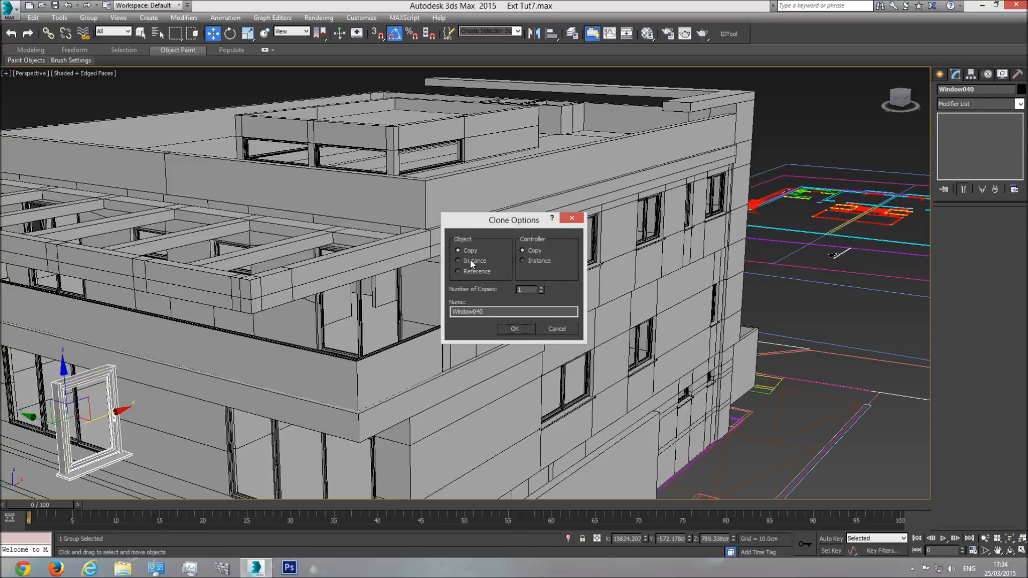
left_click(515, 331)
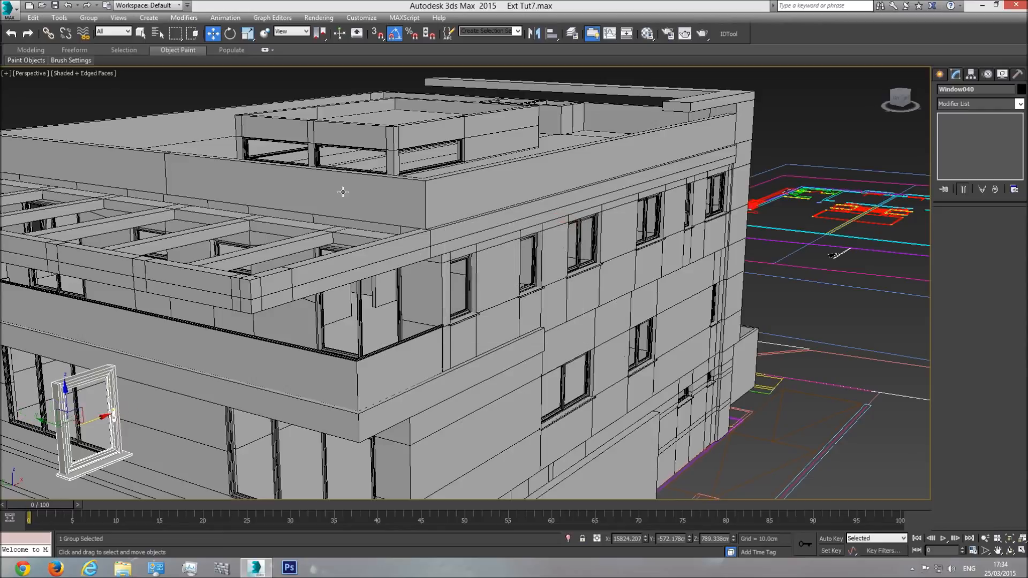
Step: Open the window copy's group, raise the vertices of one upper frame corner, and close the group
left_click(89, 17)
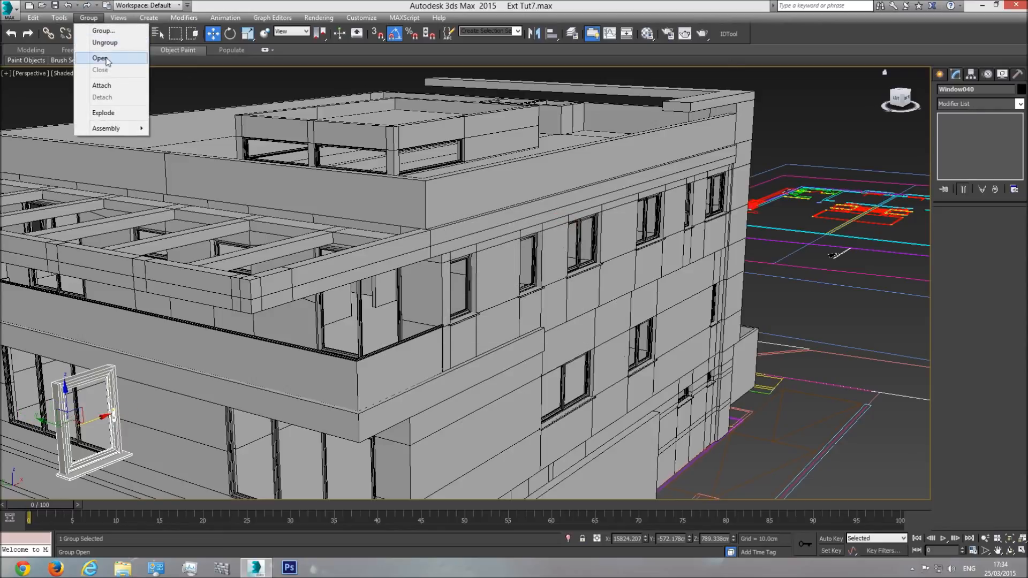
left_click(92, 43)
left_click(951, 226)
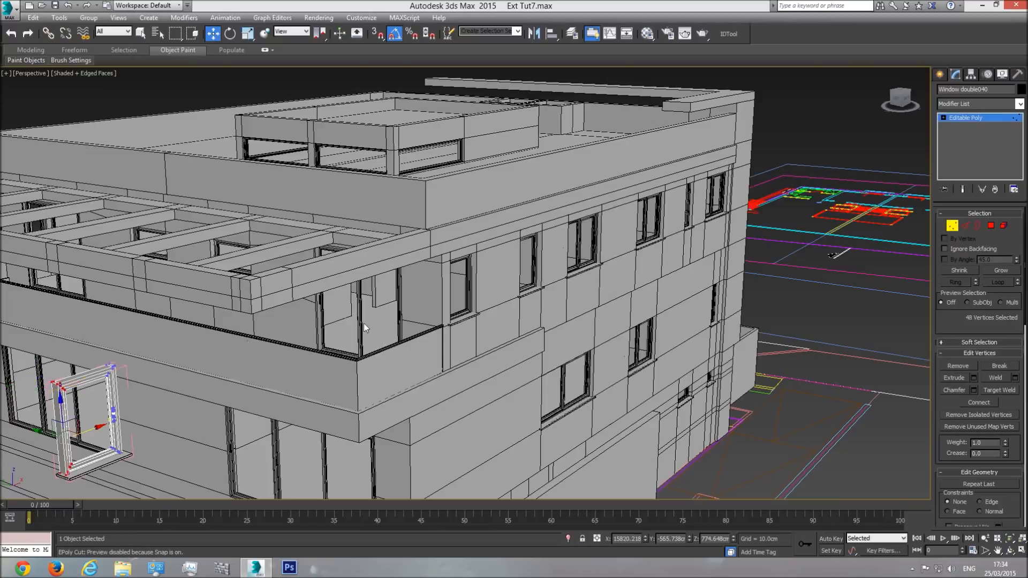
left_click_drag(105, 345, 100, 214)
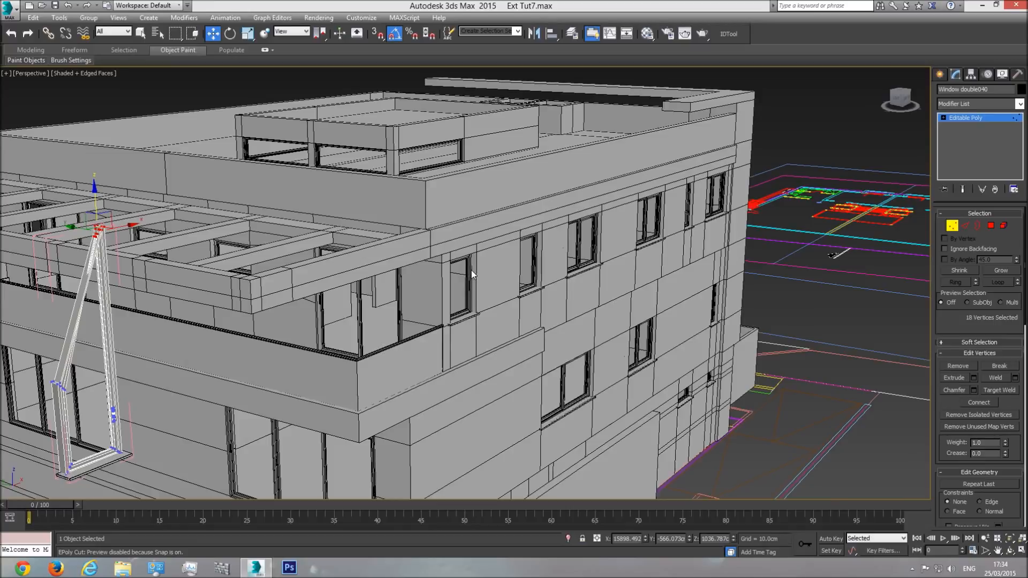
left_click(983, 118)
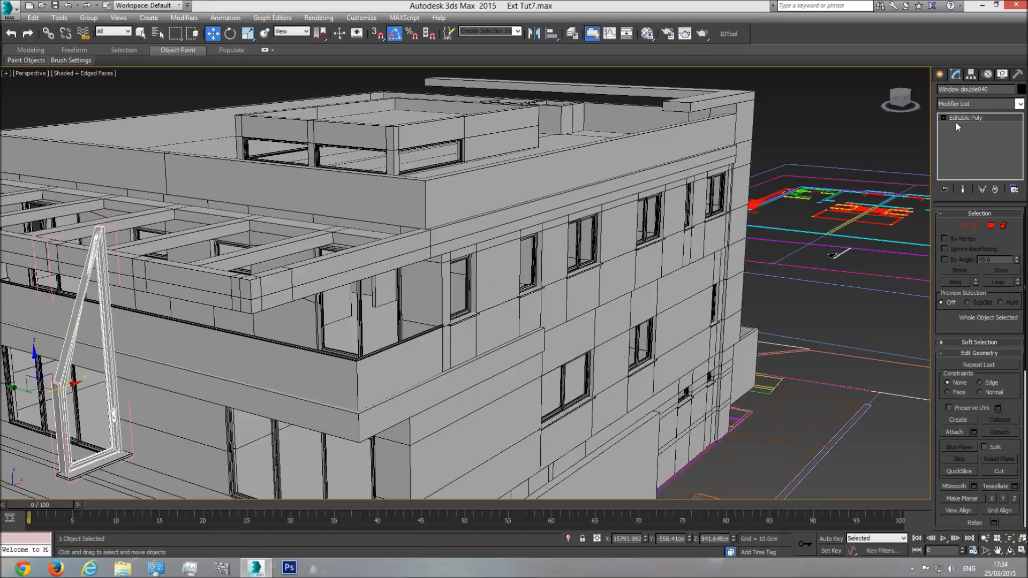
left_click(88, 18)
left_click(100, 69)
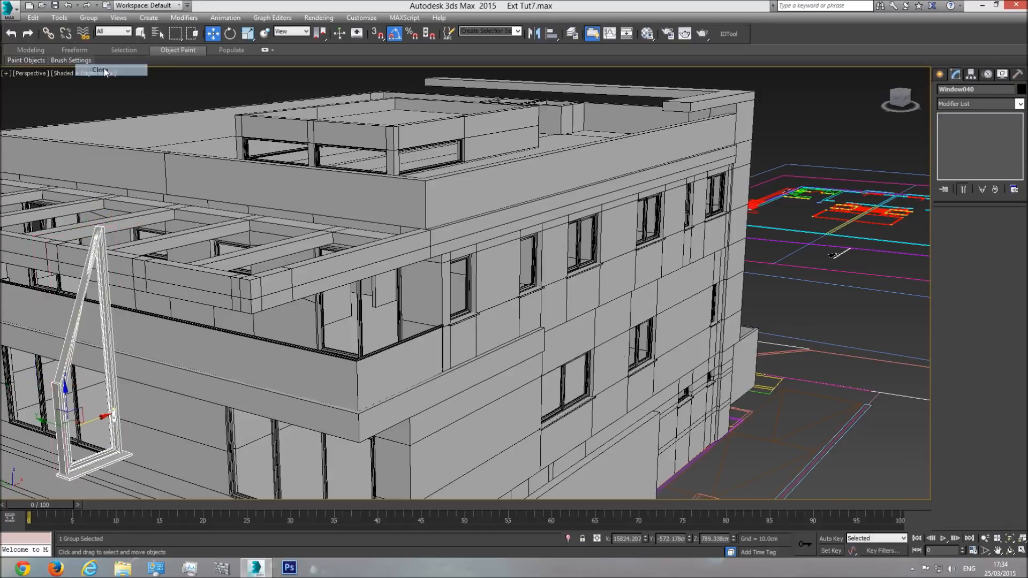
Step: Clone the upper-floor side window nearest the balcony along the X axis as an instance placed outside the building
left_click(470, 284)
left_click_drag(470, 284, 150, 388, "shift")
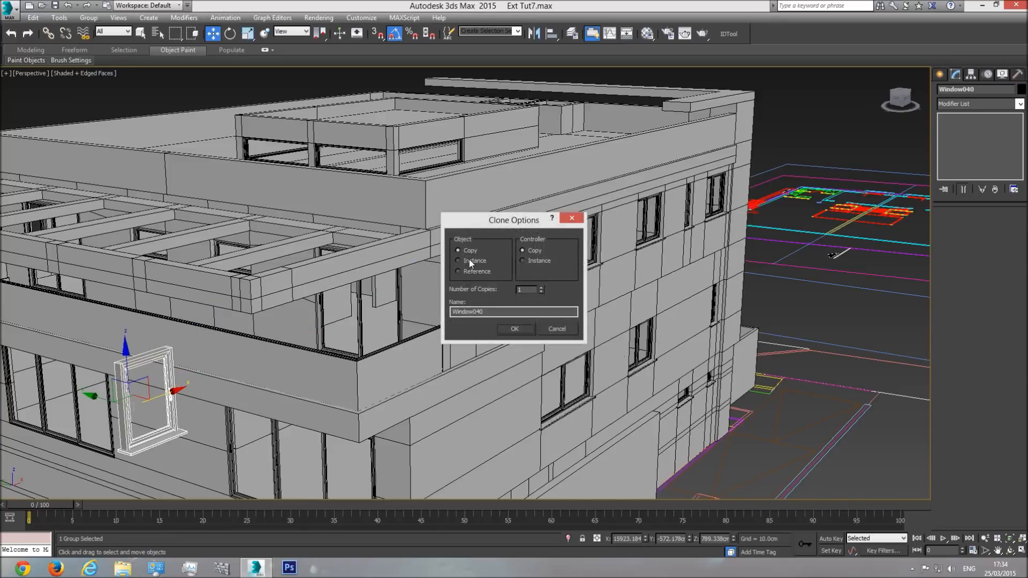
left_click(520, 330)
Step: Open the instanced window's group and lower the vertices of one upper corner of its frame
left_click(92, 18)
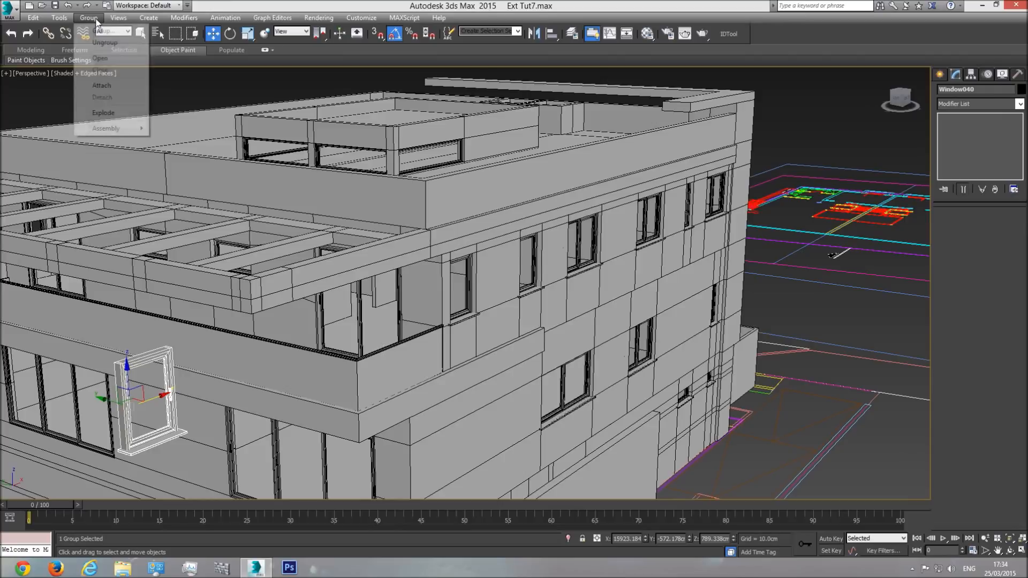
left_click(100, 58)
left_click(164, 376)
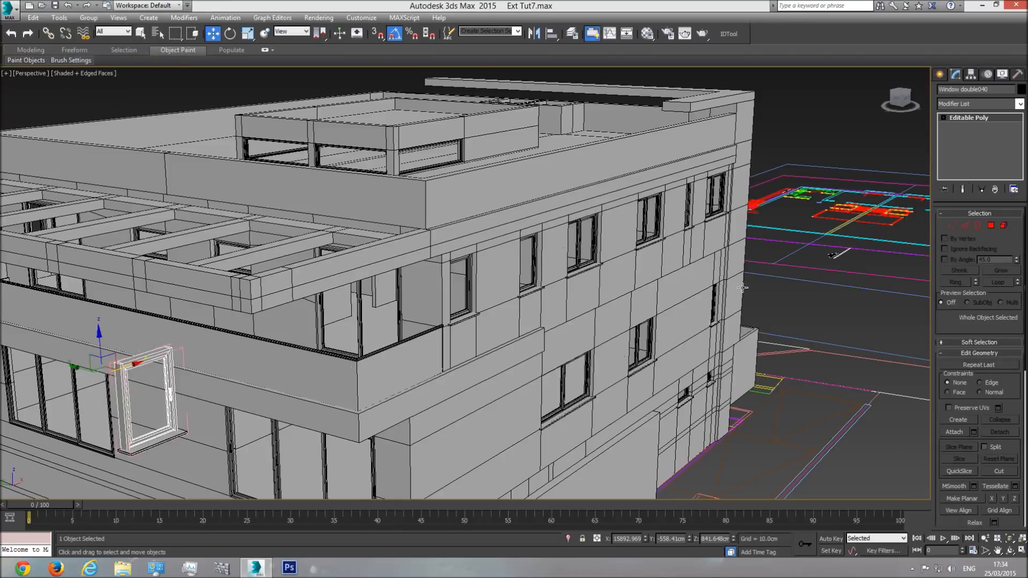
left_click(952, 226)
left_click_drag(201, 311, 142, 368)
left_click_drag(166, 318, 473, 278)
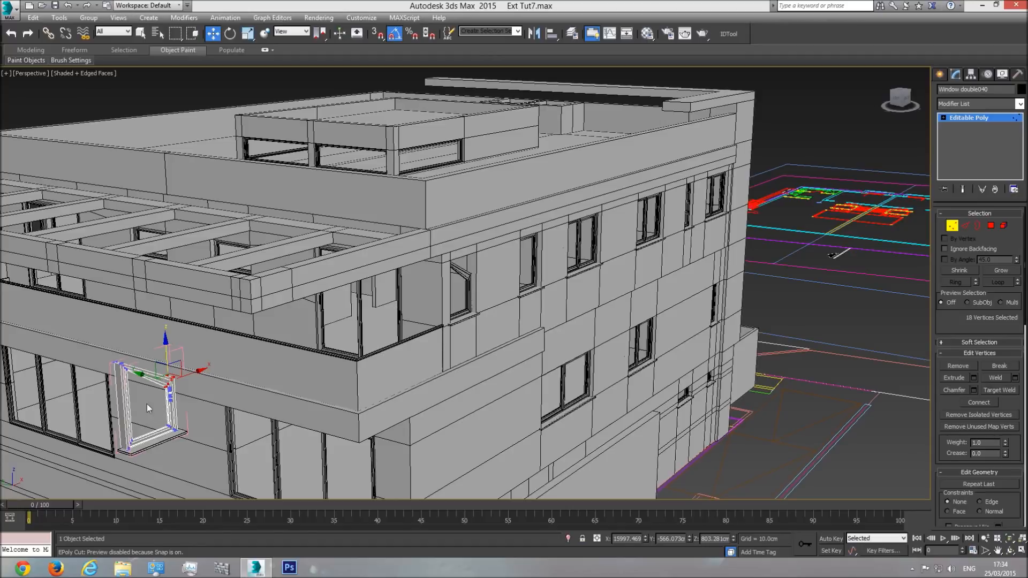
left_click(975, 117)
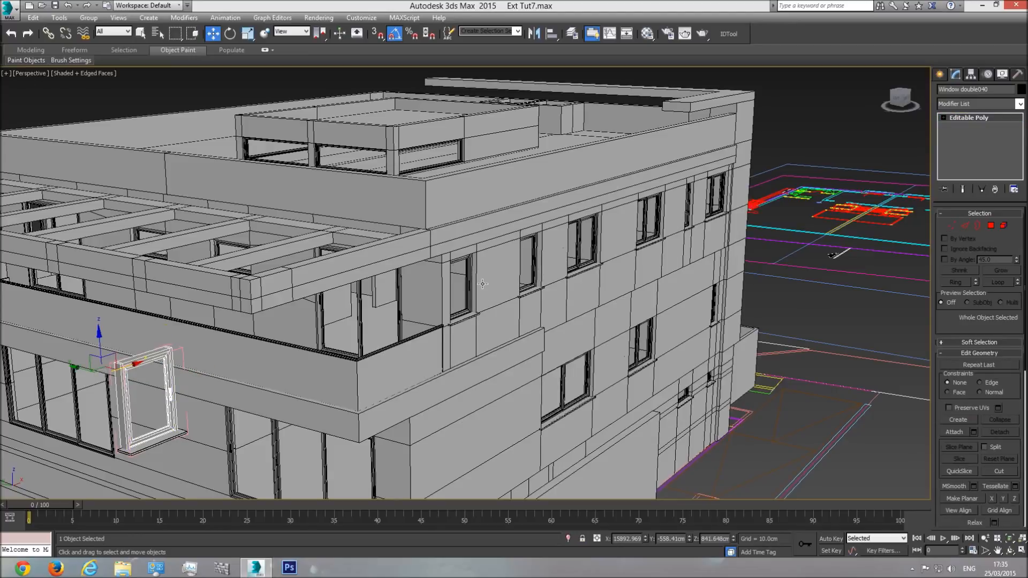
Step: Undo the corner edit and the instanced window clone
key("ctrl+z")
key("ctrl+z")
key("ctrl+z")
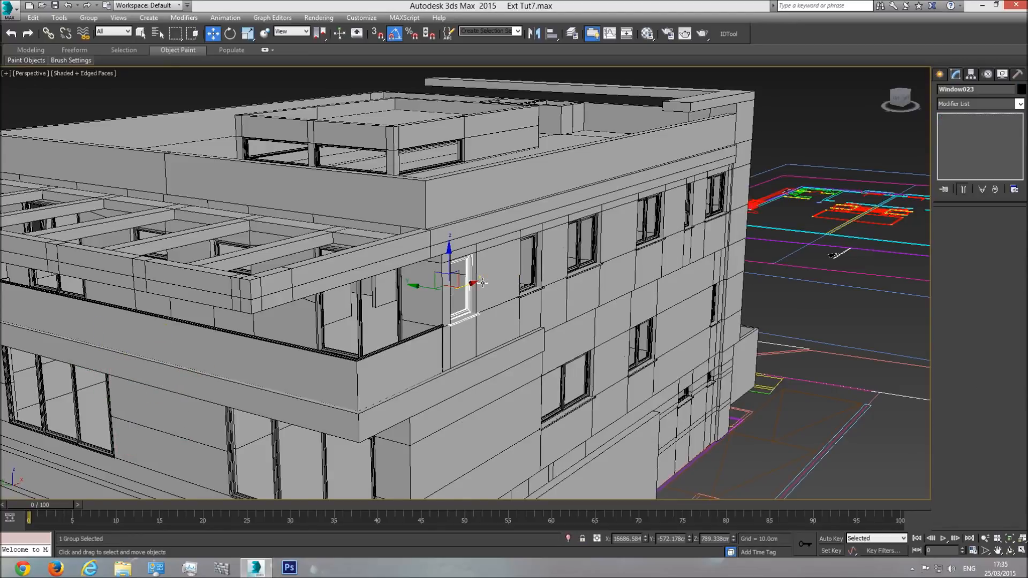
Step: In the Material Editor, place Material #107's glass sub-material as an instance in the existing glass sample slot
left_click(647, 34)
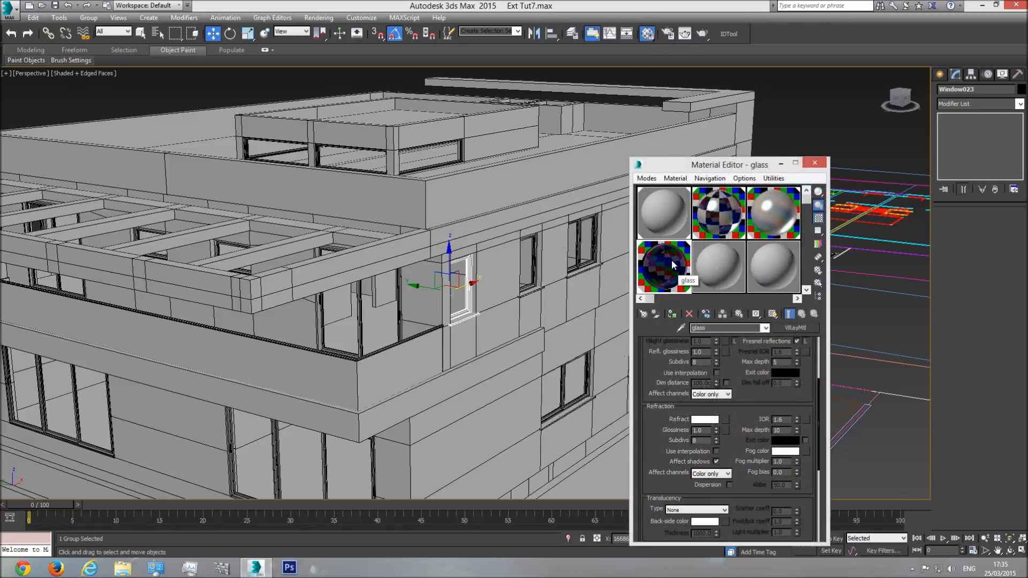
left_click(722, 227)
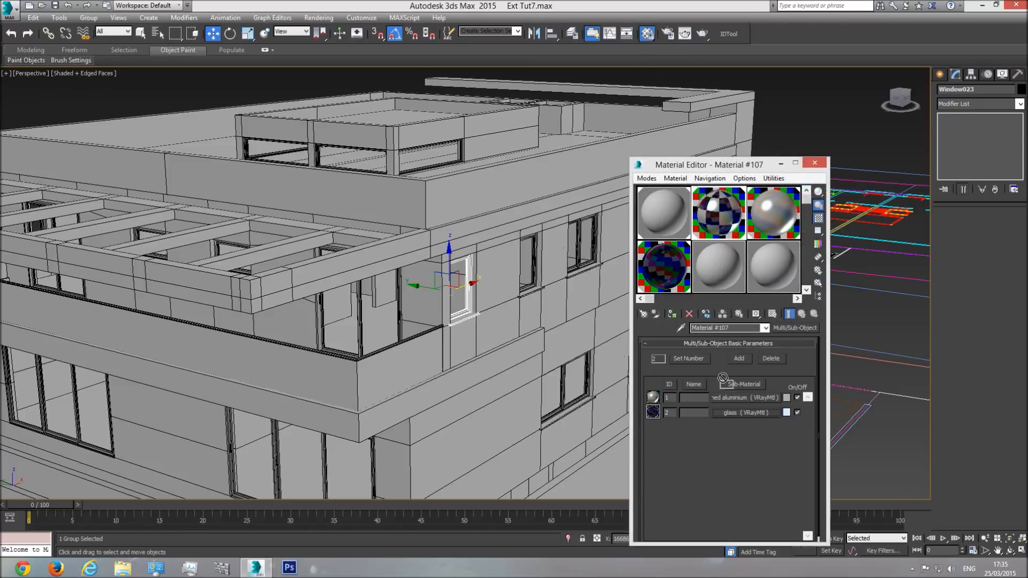
left_click(676, 272)
left_click(724, 218)
left_click_drag(742, 410, 677, 283)
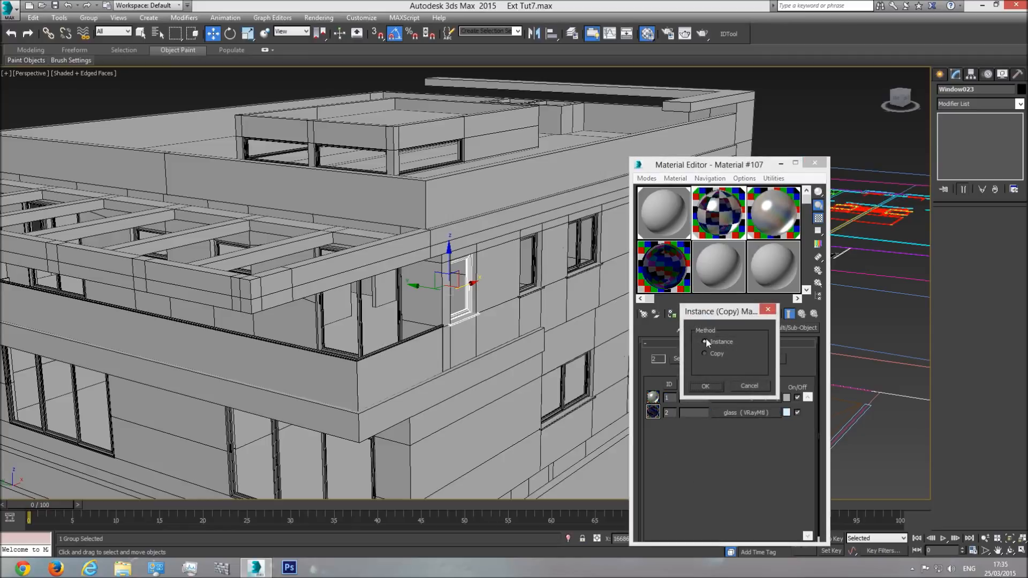
left_click(704, 385)
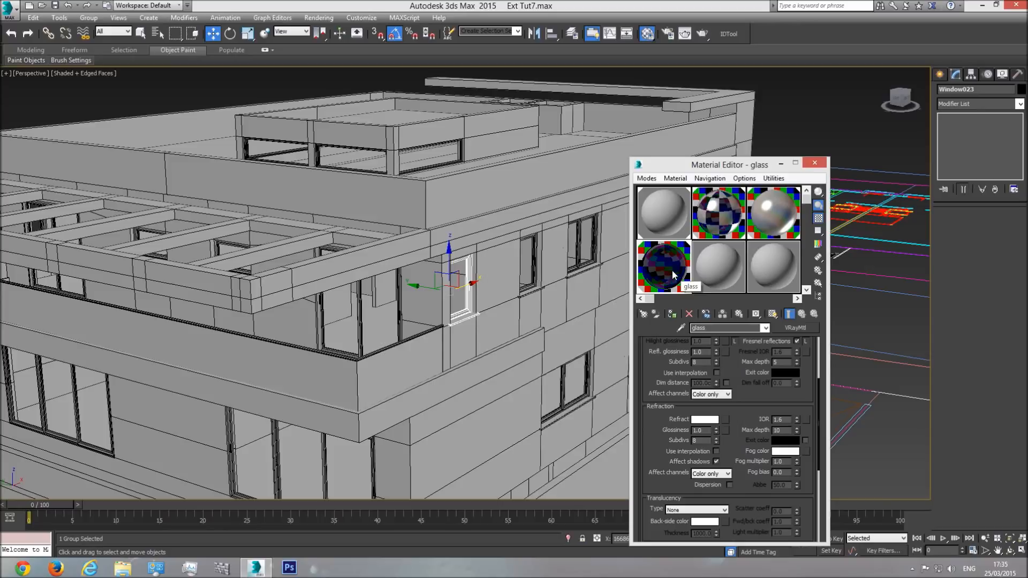
Step: Assign the glass material to the balcony railing's panels and clear the selection
left_click(720, 216)
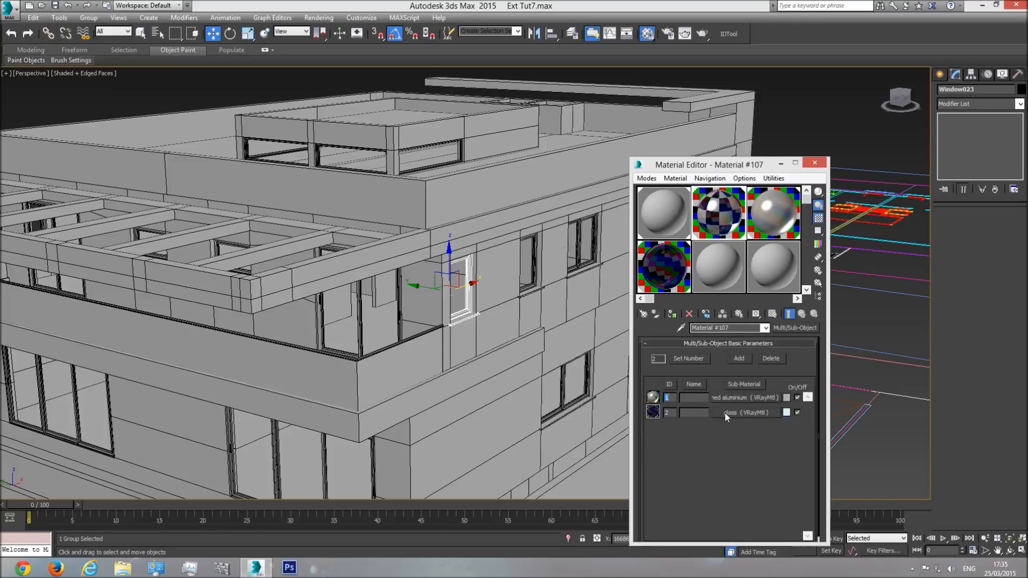
left_click(678, 273)
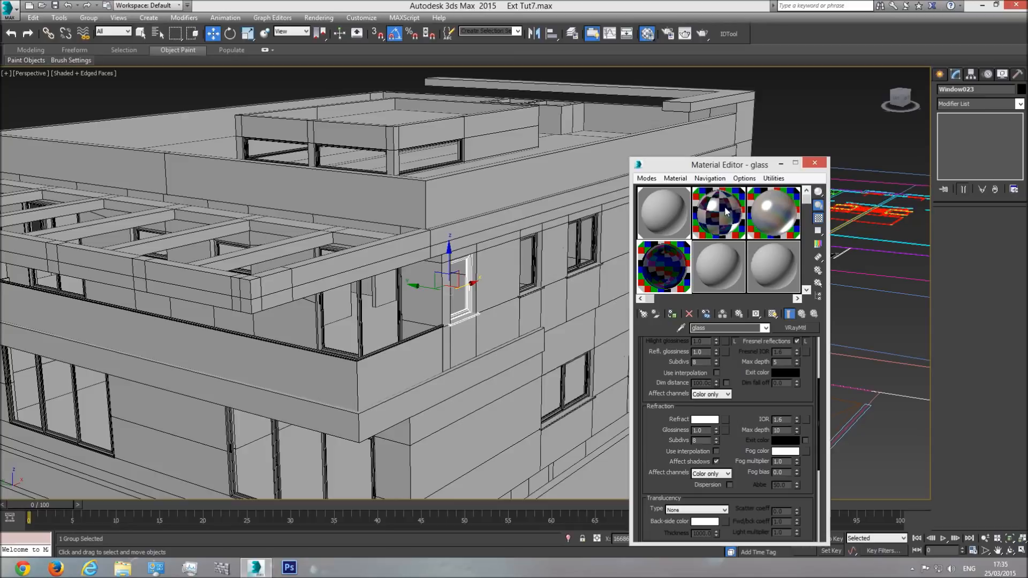
left_click_drag(669, 267, 387, 369)
left_click(387, 369)
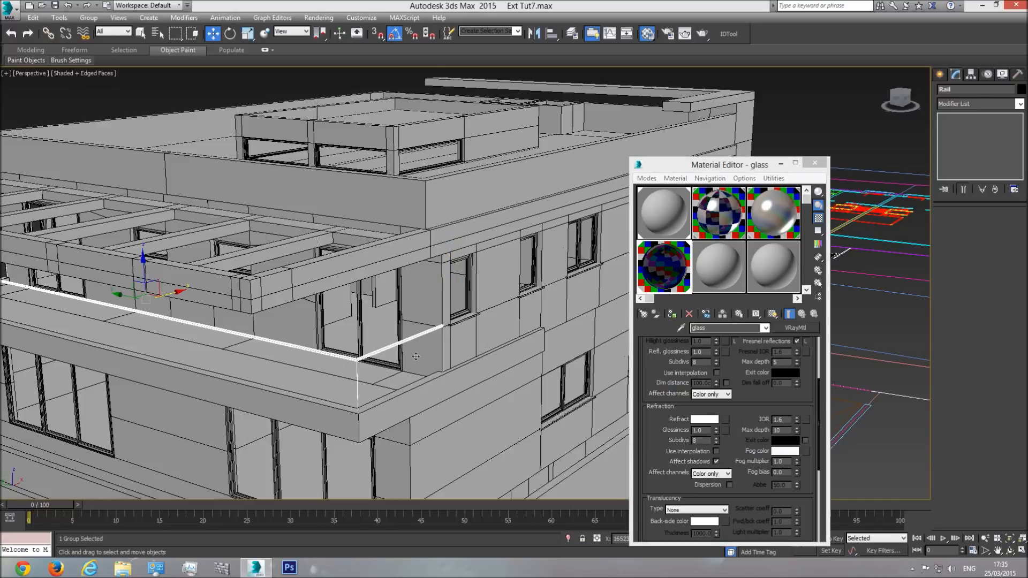
left_click(142, 34)
left_click(160, 89)
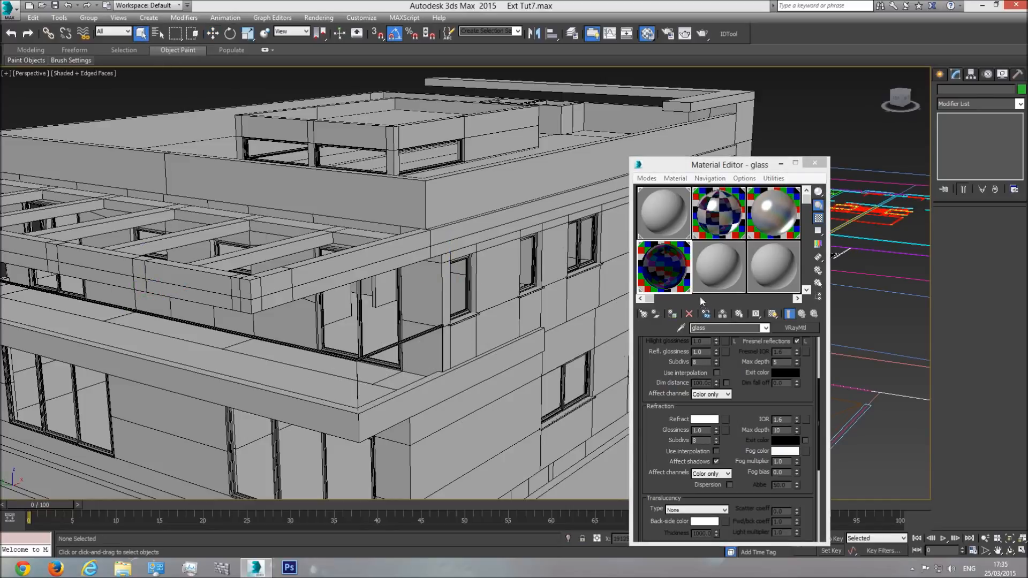
Step: Choose the unused 08 - Default sample slot for the balcony handrail and rename its material Crome
left_click(708, 222)
left_click(716, 275)
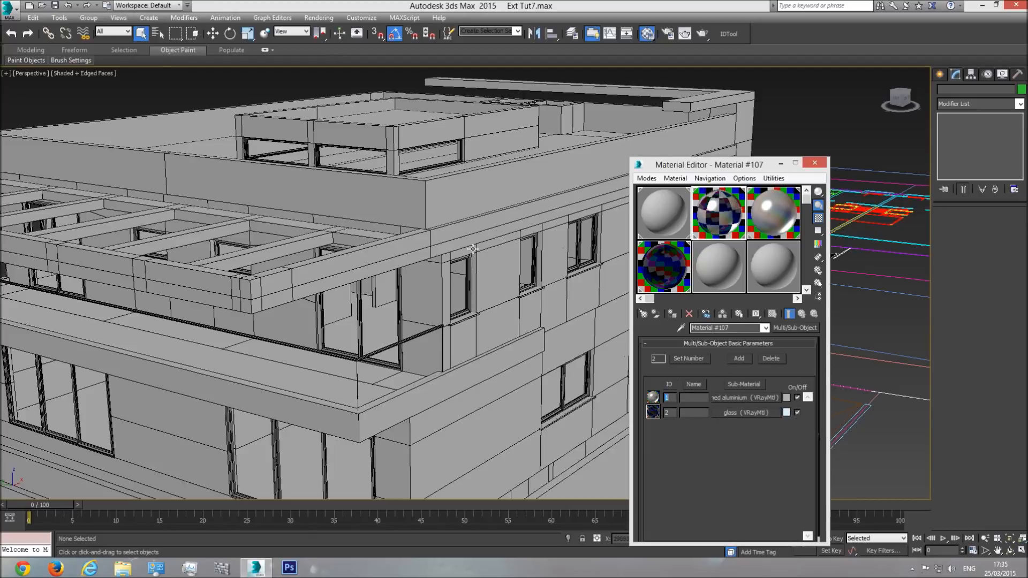
scroll(369, 345, "up", 5)
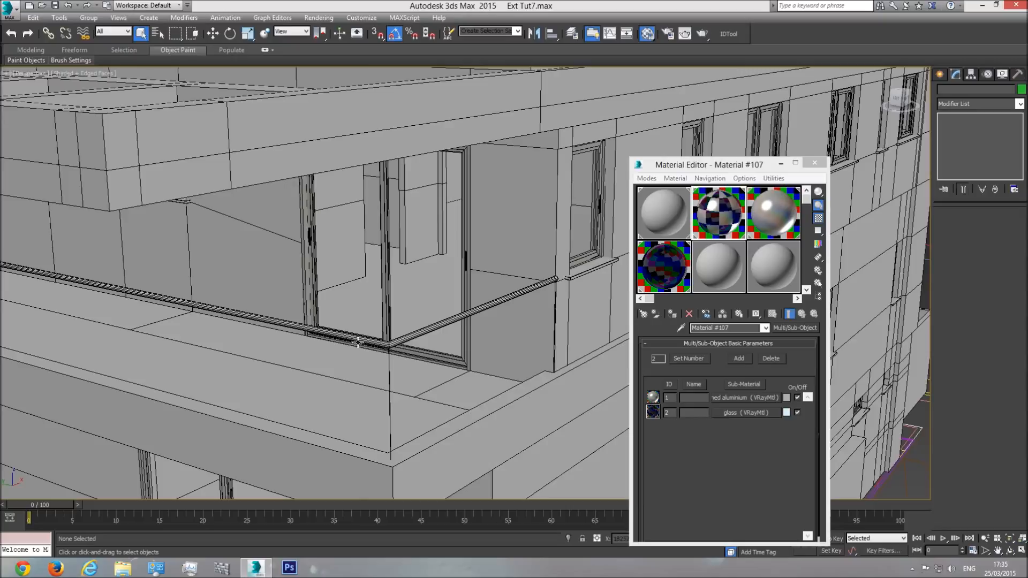
scroll(375, 345, "up", 3)
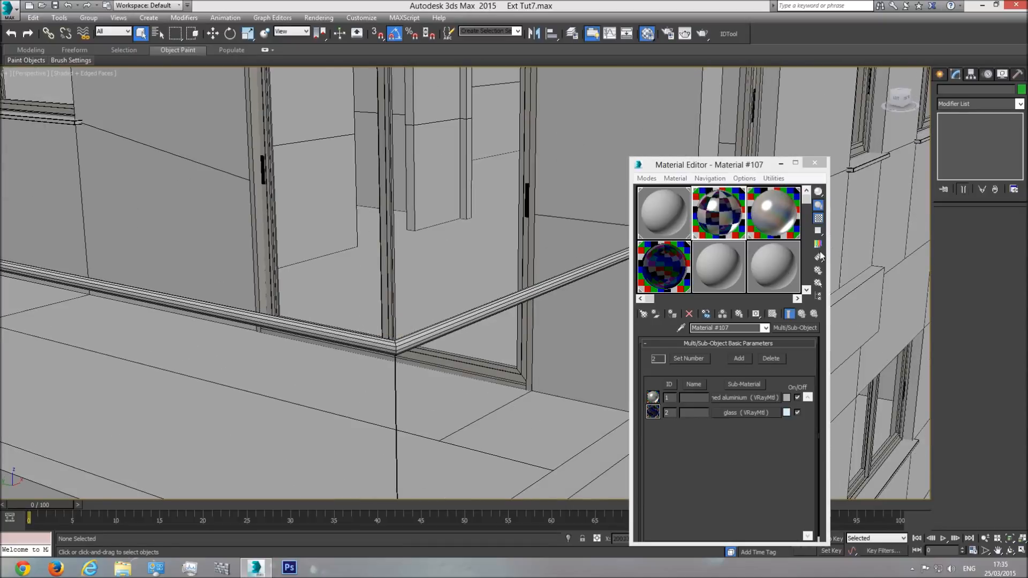
left_click(719, 268)
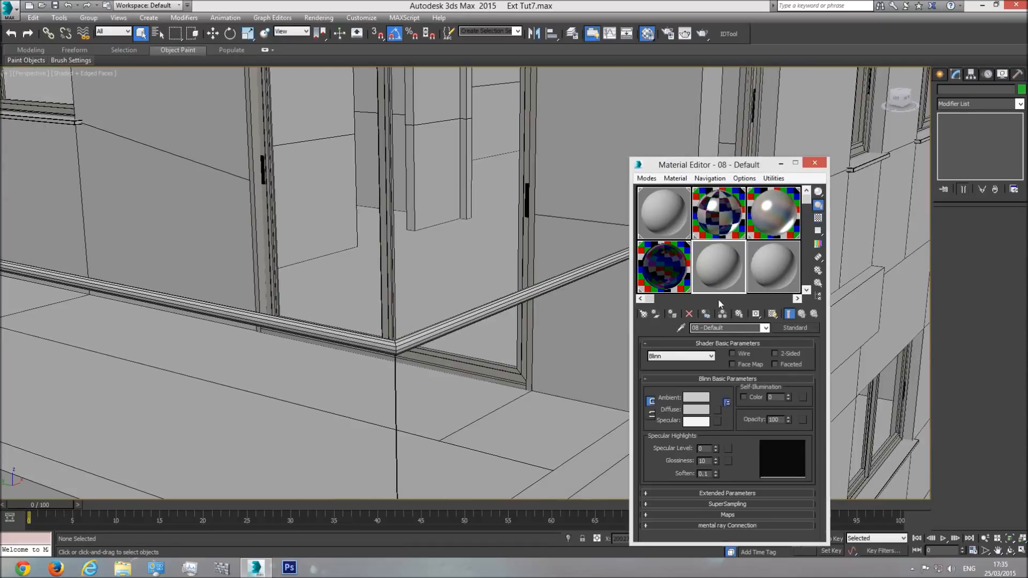
left_click(740, 329)
type("Crome")
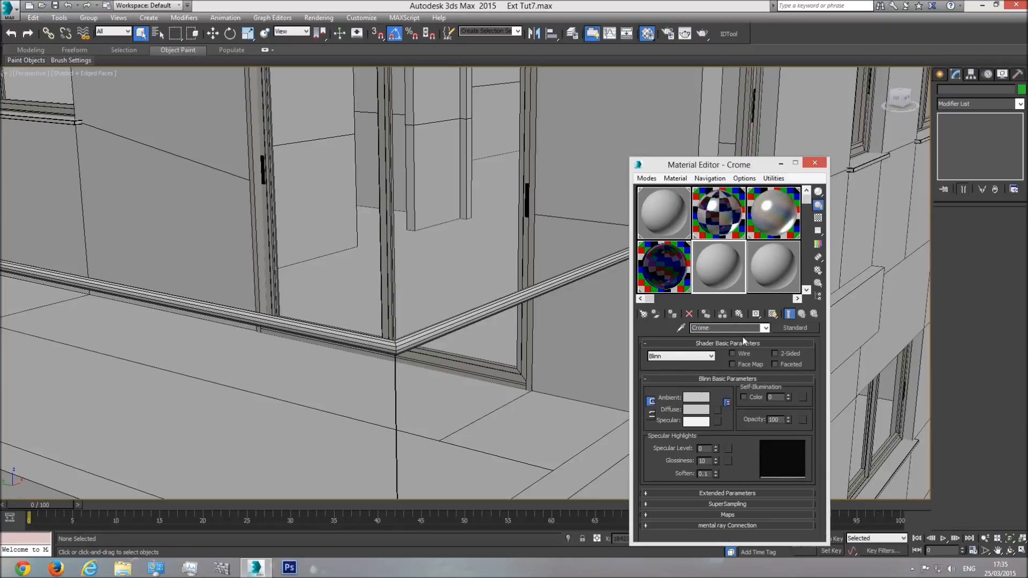
Step: Change the Crome material's type from Standard to VRayMtl
left_click(791, 328)
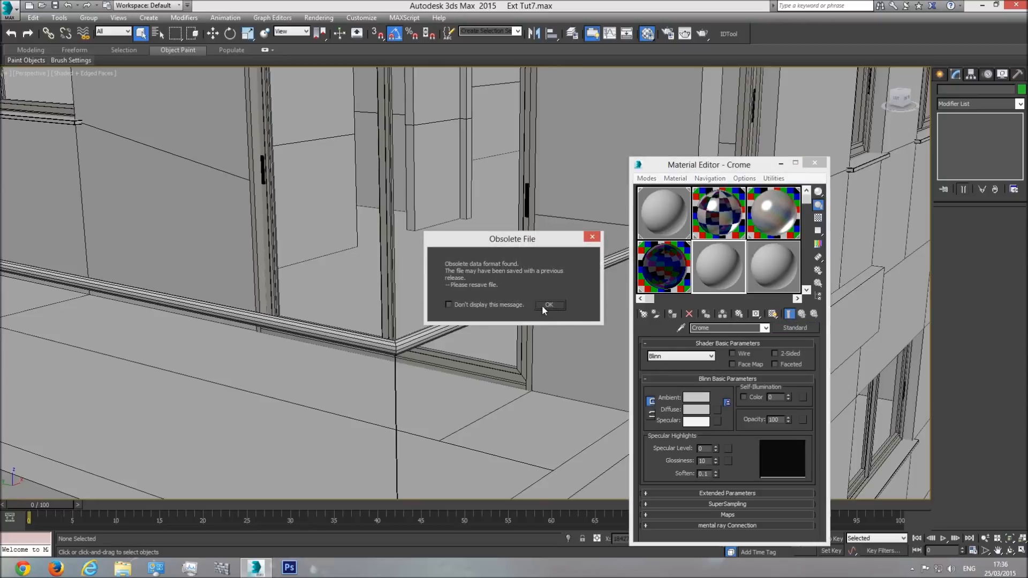
left_click(549, 304)
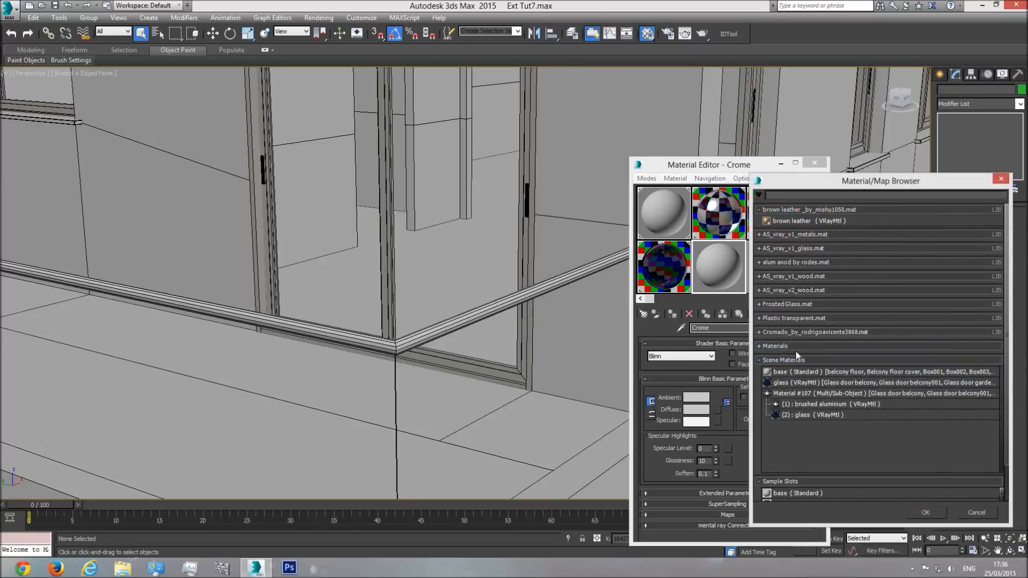
left_click(778, 346)
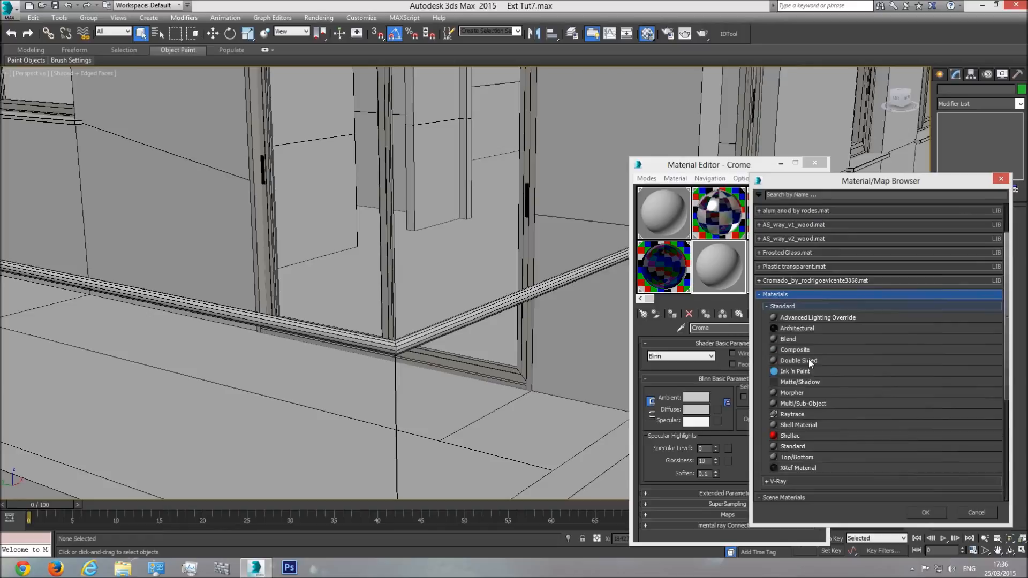
scroll(808, 359, "down", 2)
left_click(781, 432)
scroll(794, 417, "down", 3)
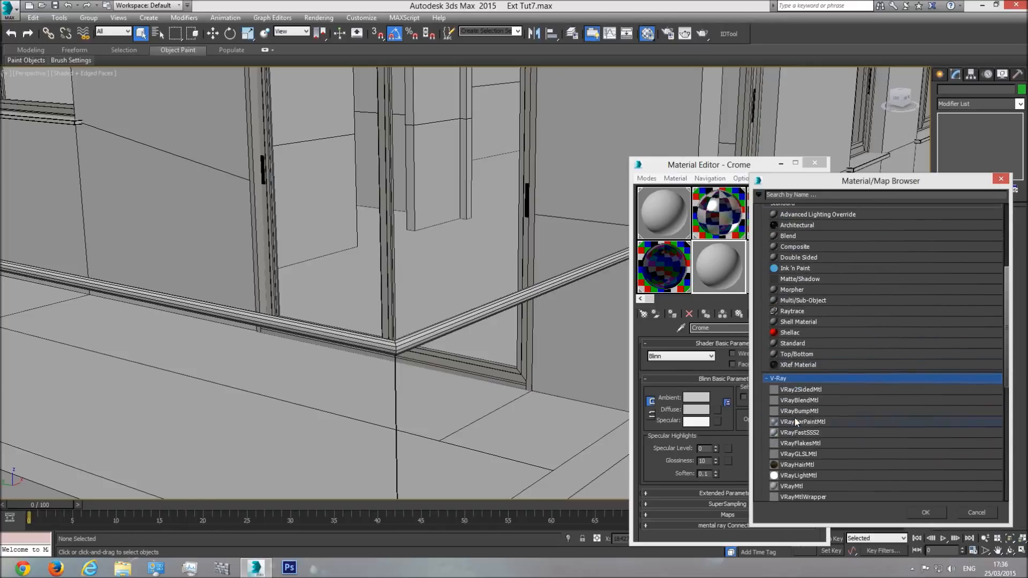
double_click(796, 460)
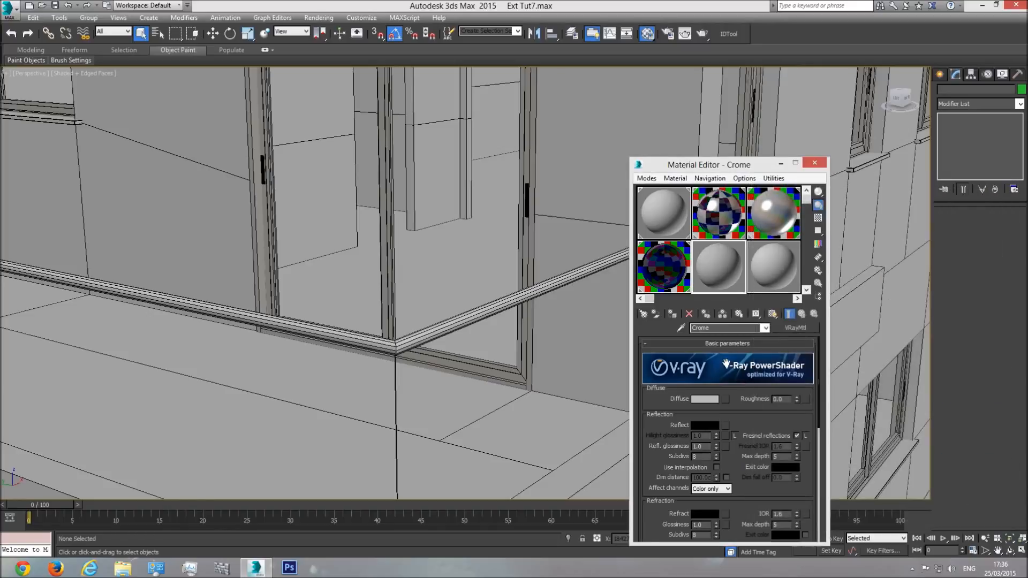
Step: Set Crome's diffuse colour to black and turn on the checkered background in its sample slot
left_click(706, 399)
left_click_drag(313, 120, 313, 70)
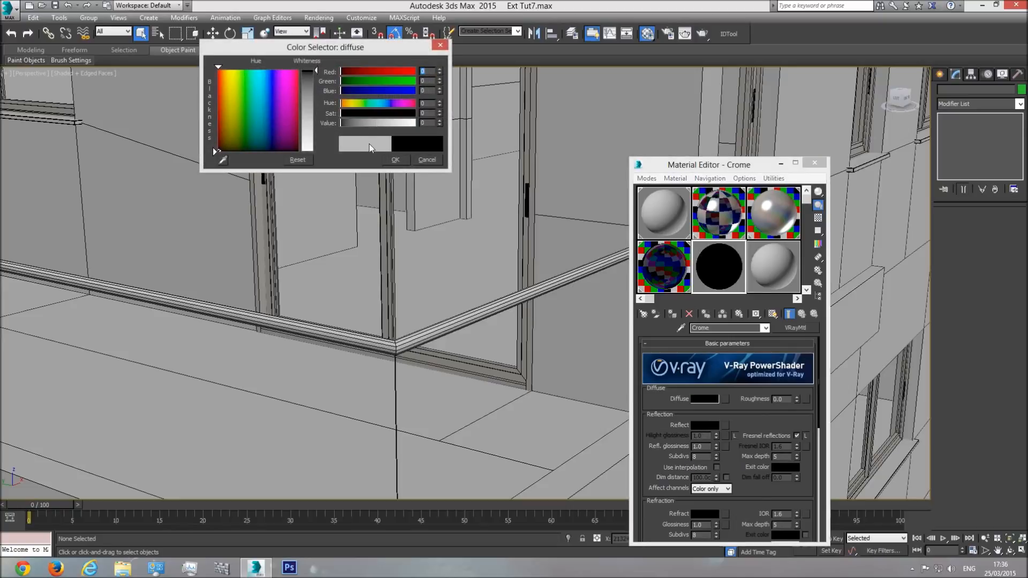
left_click(392, 161)
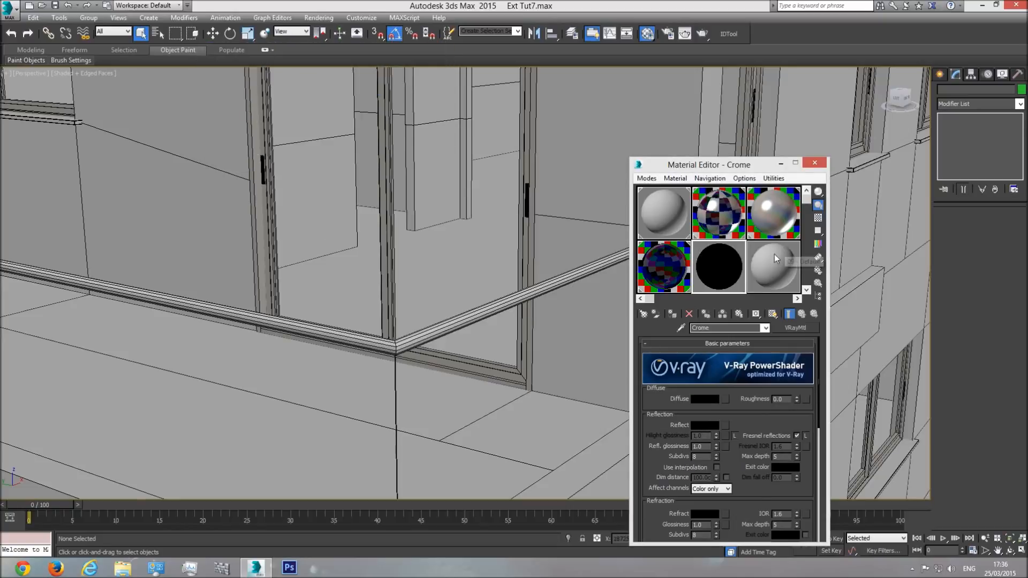
left_click(818, 218)
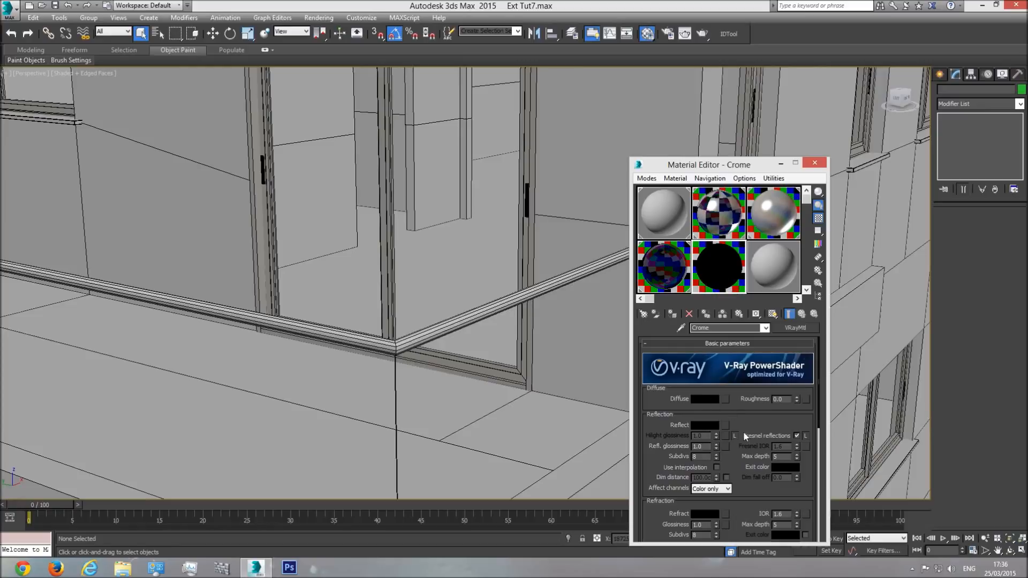
Step: Set Crome's reflection colour to pure white, value 255
left_click(703, 425)
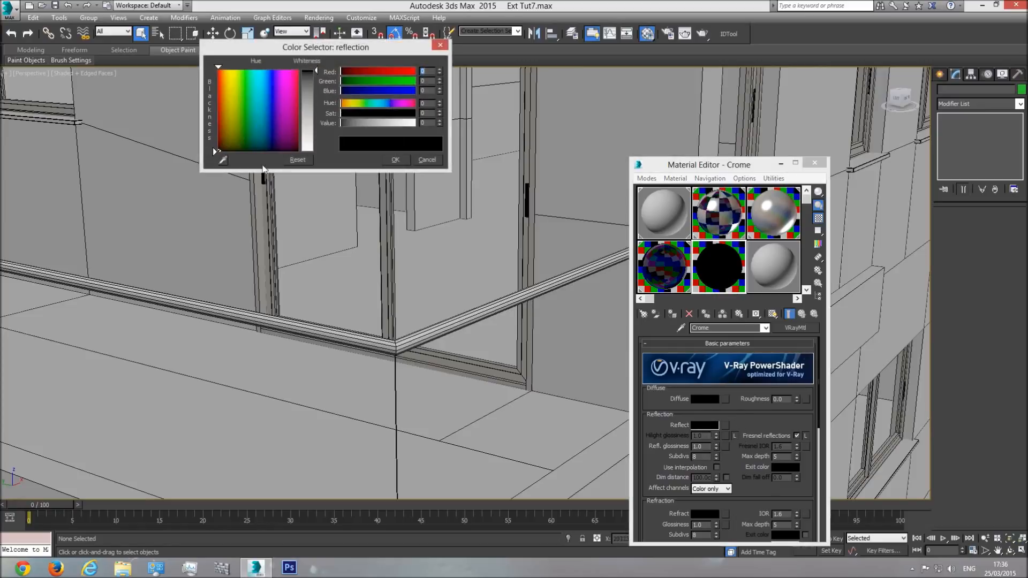
left_click_drag(314, 76, 316, 155)
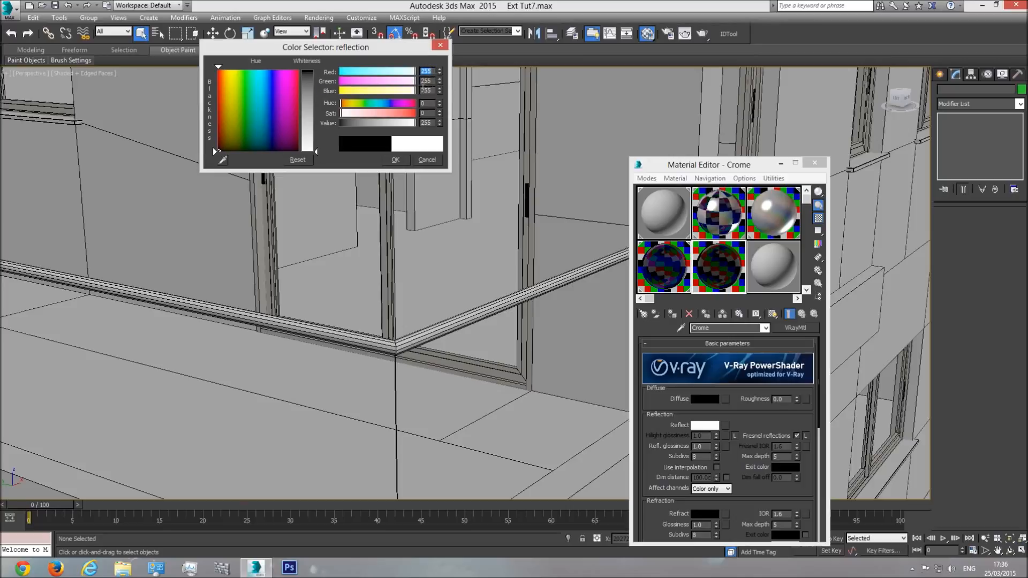
left_click(395, 160)
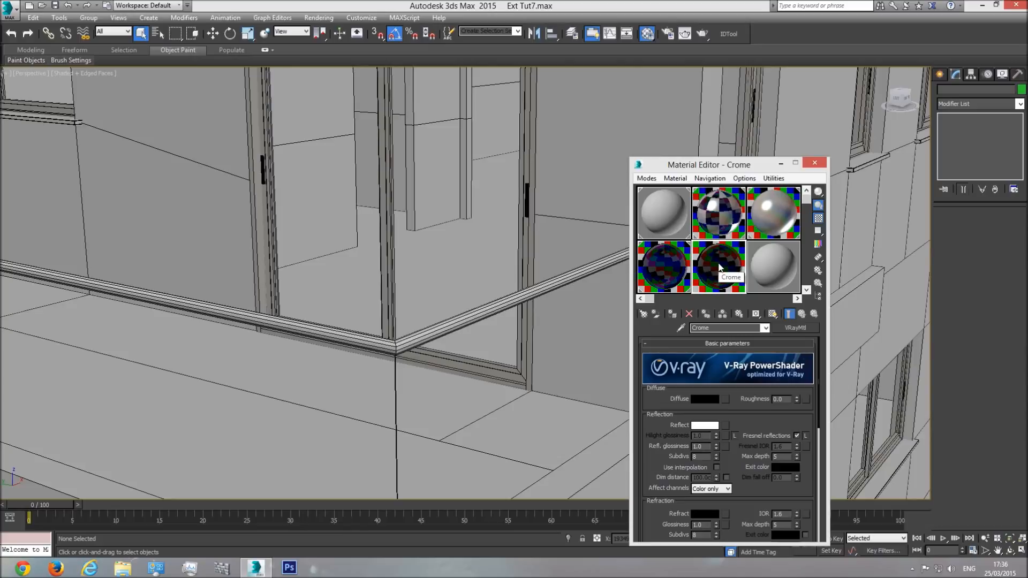
Step: Keep Crome's refraction colour black and apply the Crome material to the balcony handrail
scroll(689, 484, "down", 3)
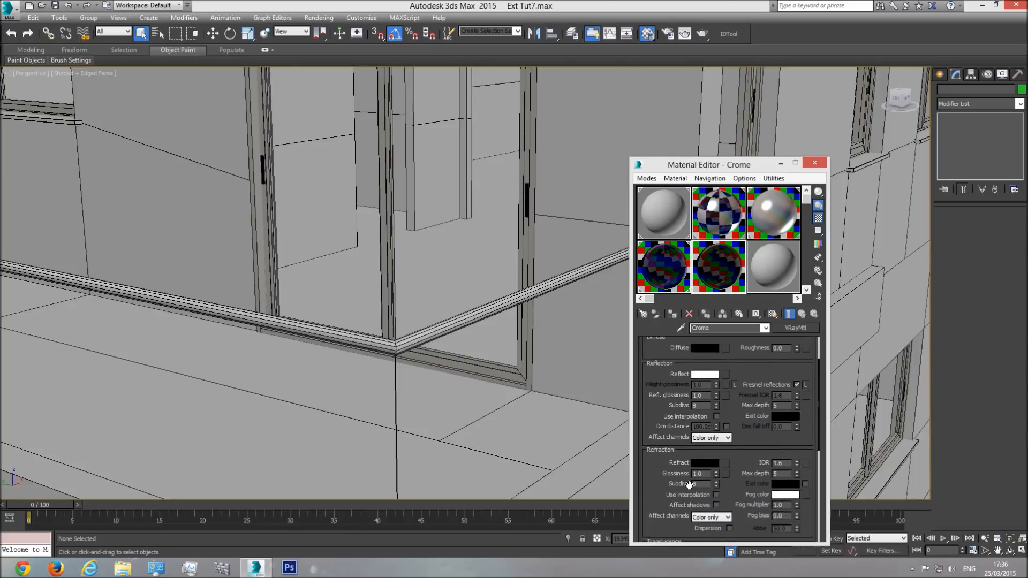
left_click(705, 464)
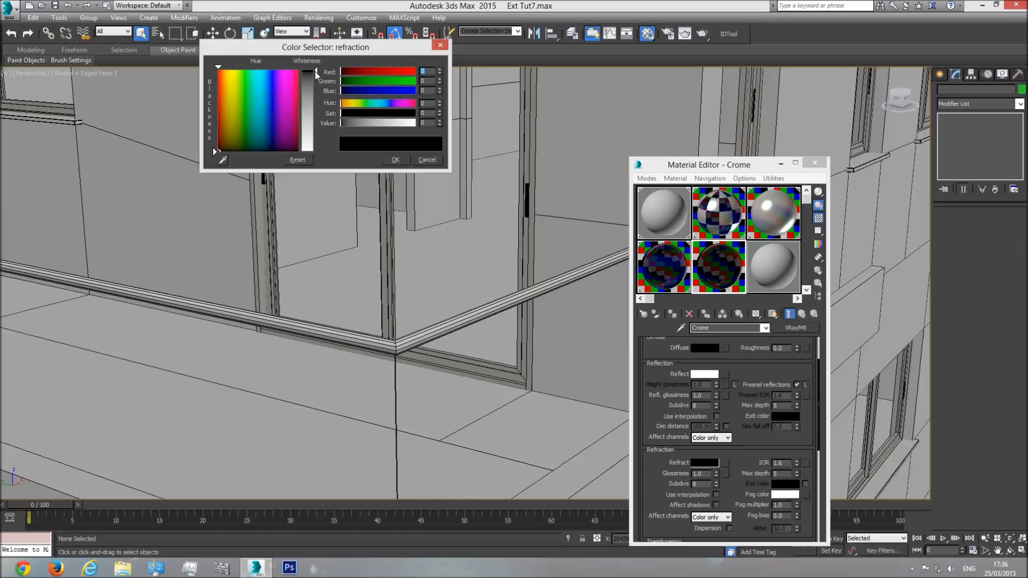
left_click(395, 159)
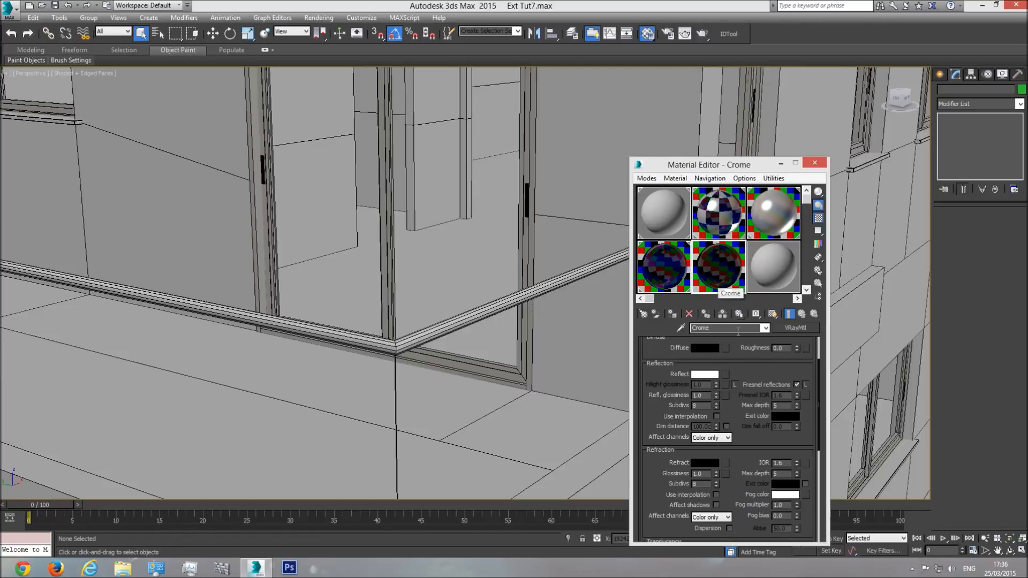
left_click_drag(724, 271, 557, 280)
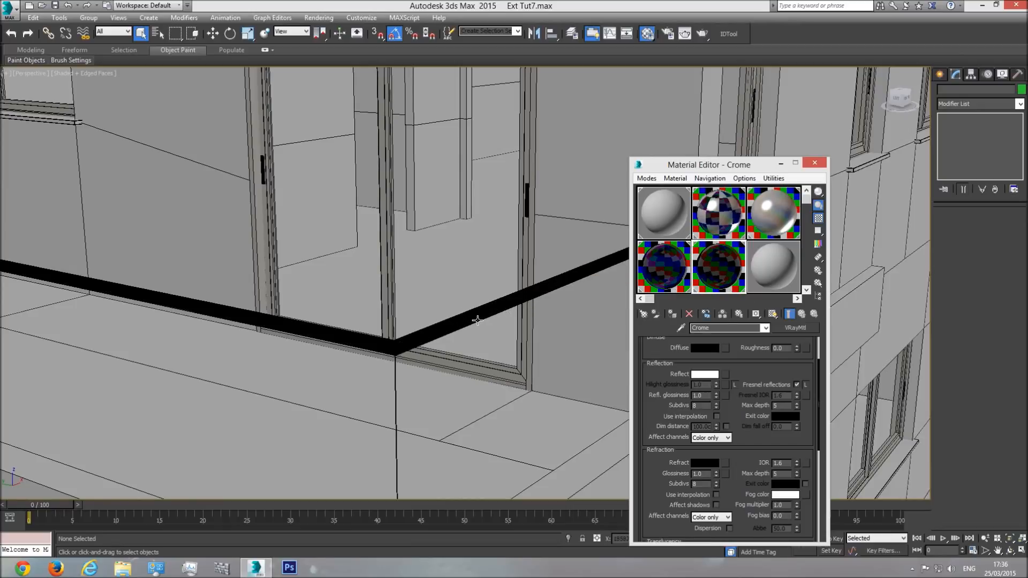
Step: Render a V-Ray test of the balcony corner with the Crome handrail, and close the frame buffer
middle_click_drag(467, 317, 483, 313)
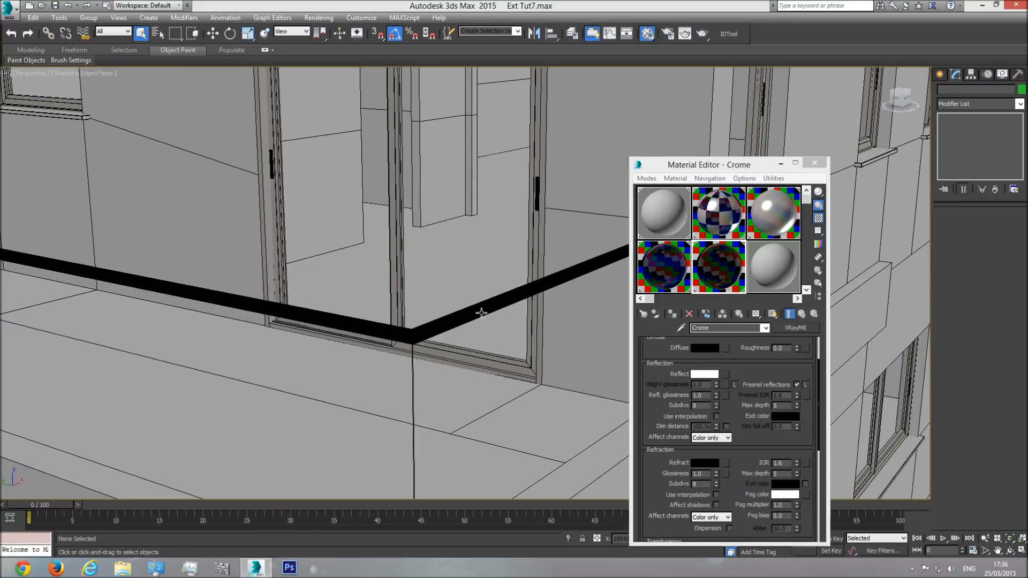
key("shift+q")
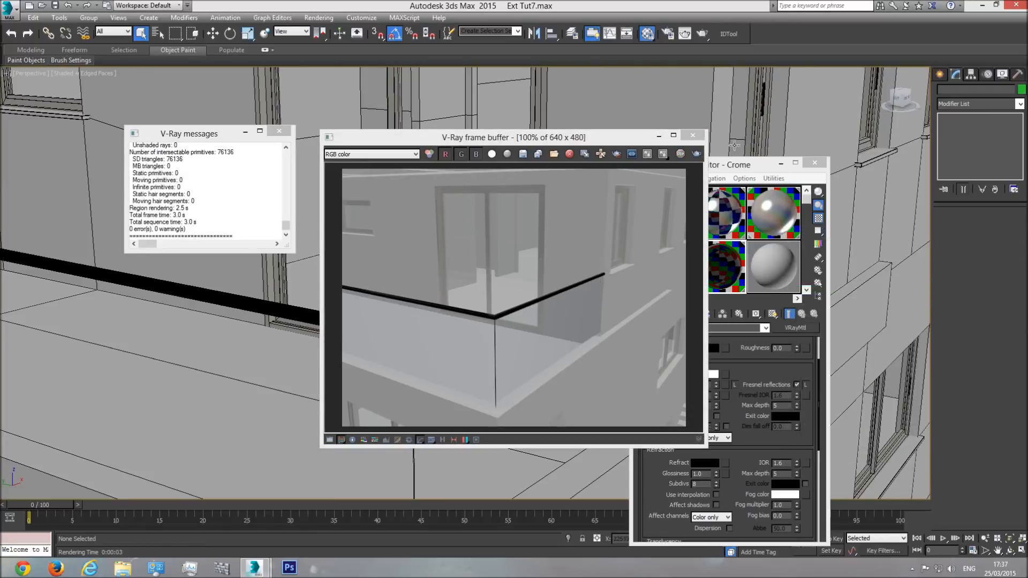
left_click(693, 135)
Step: Render a V-Ray test of the handrail seen from above through the pergola beams, and close the frame buffer
scroll(471, 316, "up", 3)
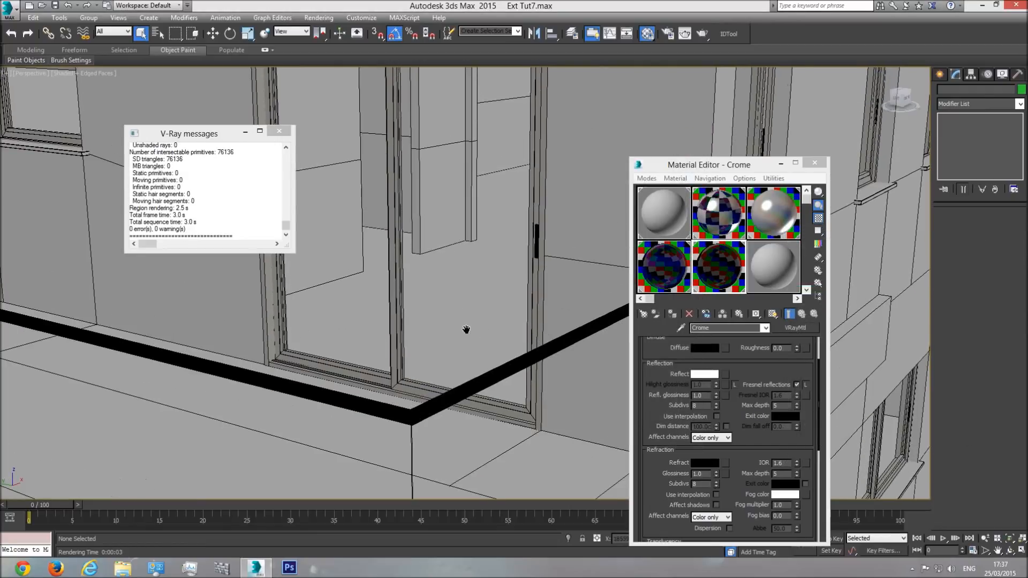
scroll(490, 319, "down", 5)
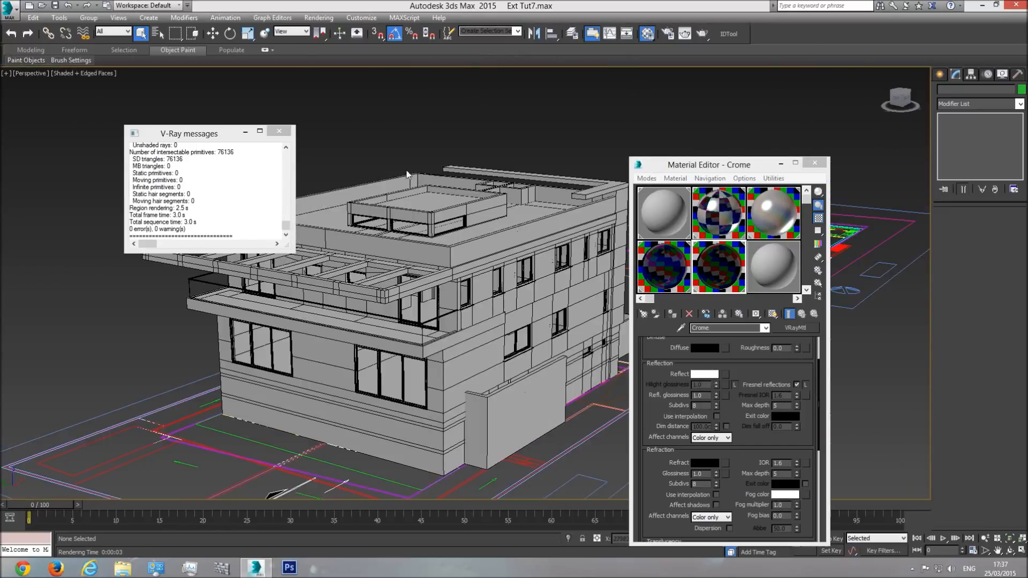
scroll(427, 333, "up", 5)
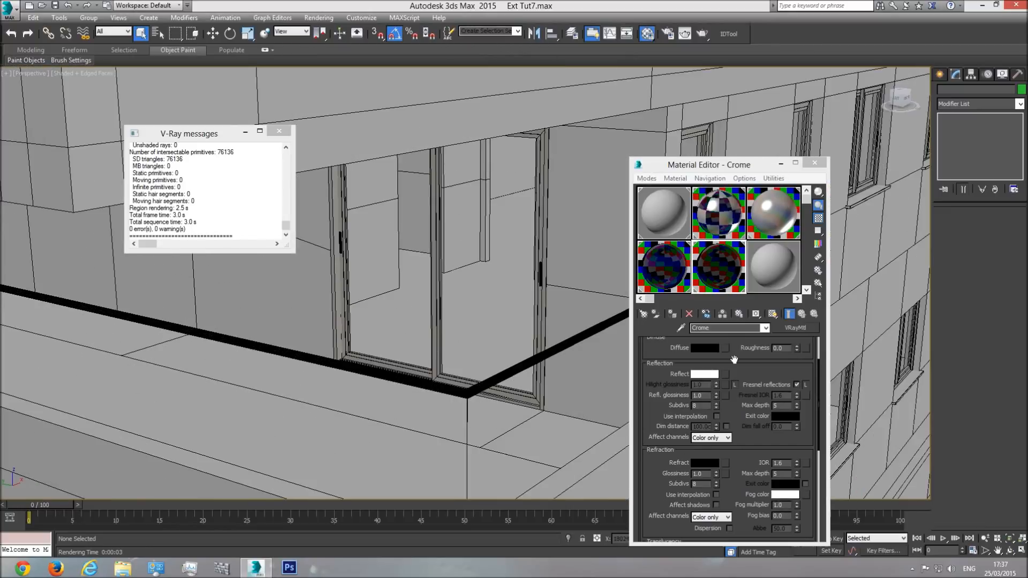
left_click(1010, 549)
left_click_drag(481, 300, 497, 127)
scroll(429, 348, "up", 8)
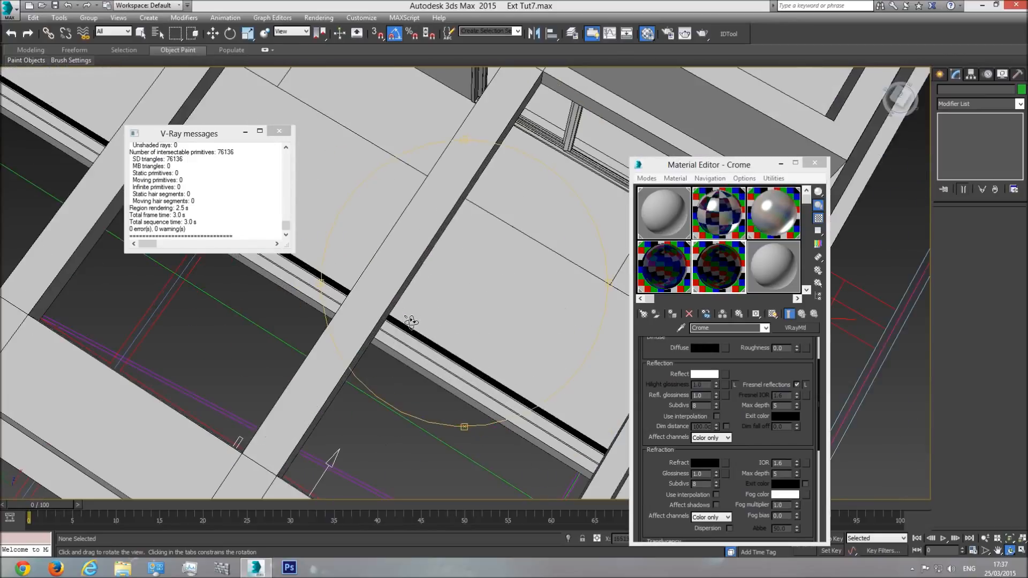
key("shift+q")
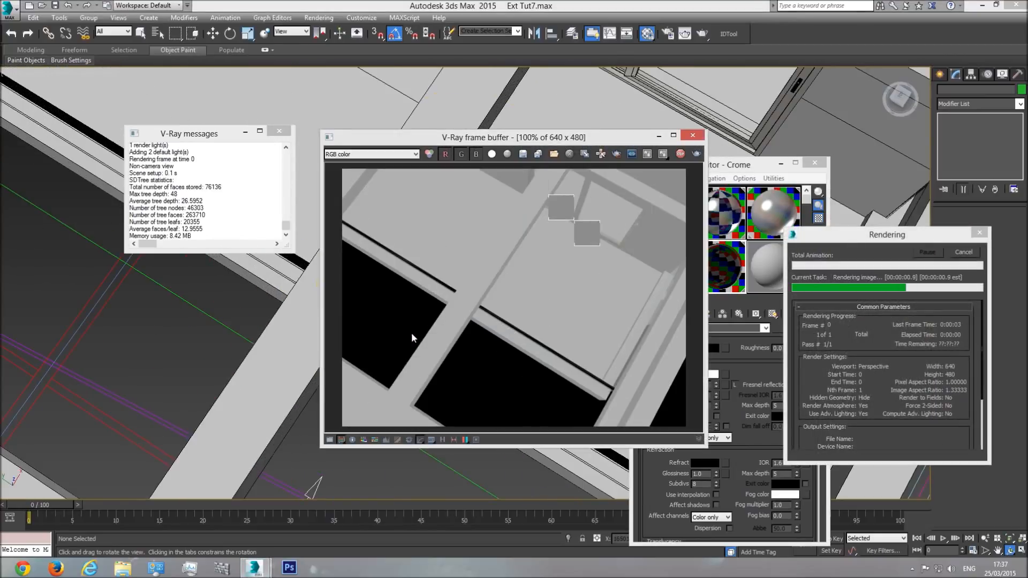
left_click(692, 135)
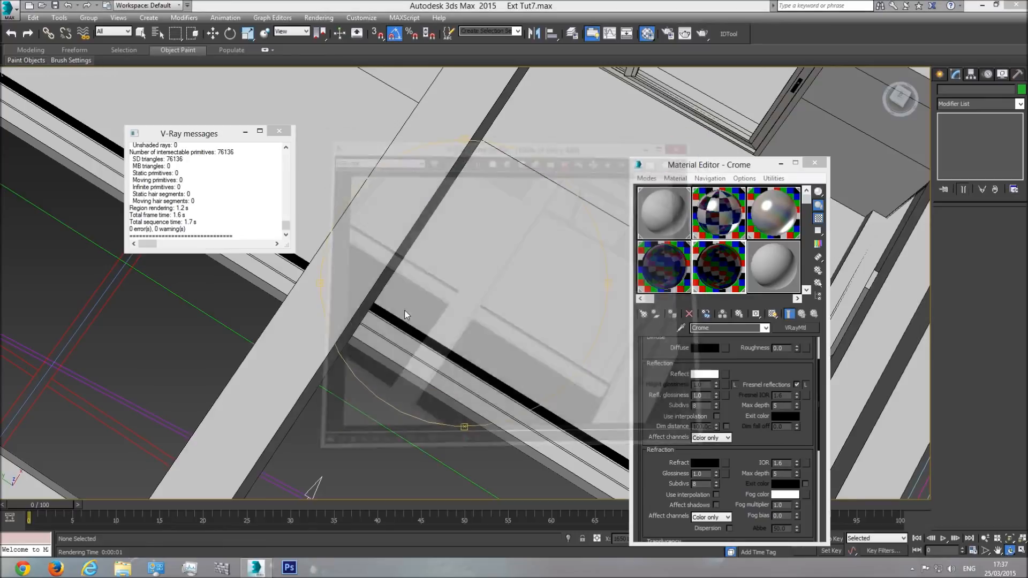
Step: Render a close-up of the handrail to examine its reflections, and close the frame buffer
scroll(372, 318, "up", 5)
key("shift+q")
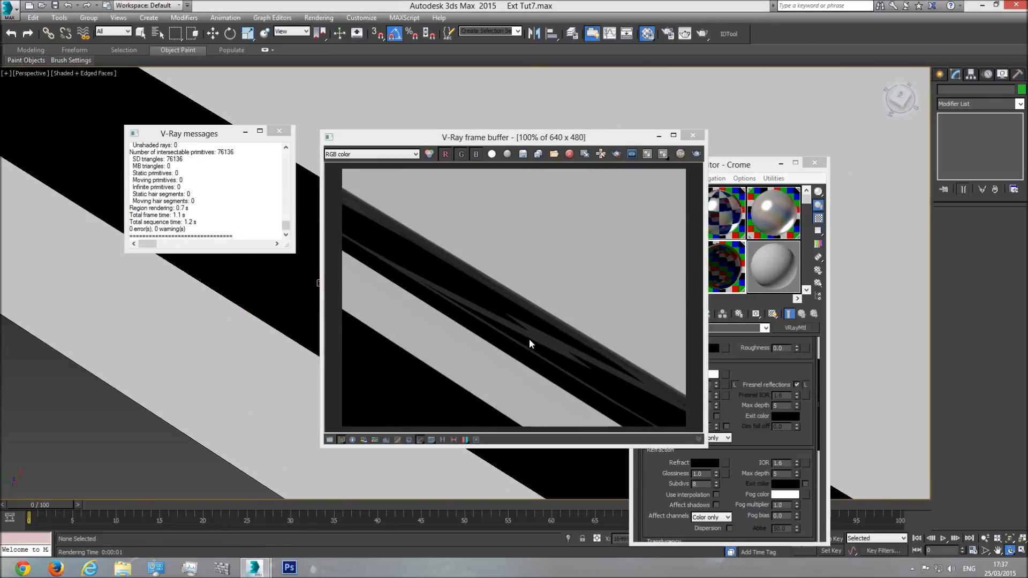
left_click(693, 135)
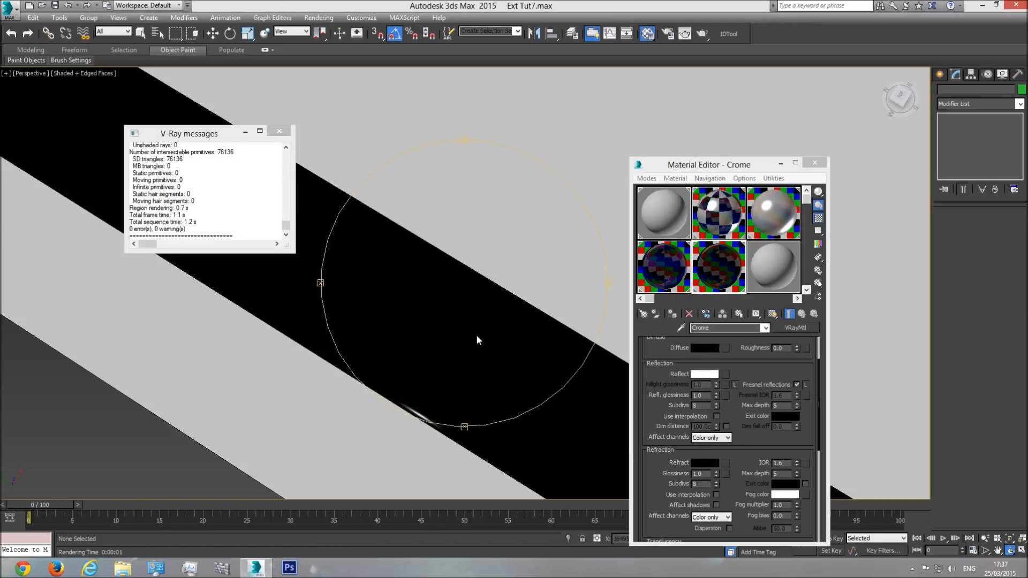
Step: Try pure white, value 255, as Crome's diffuse colour, then return it to black and discard the colour change
scroll(492, 299, "down", 12)
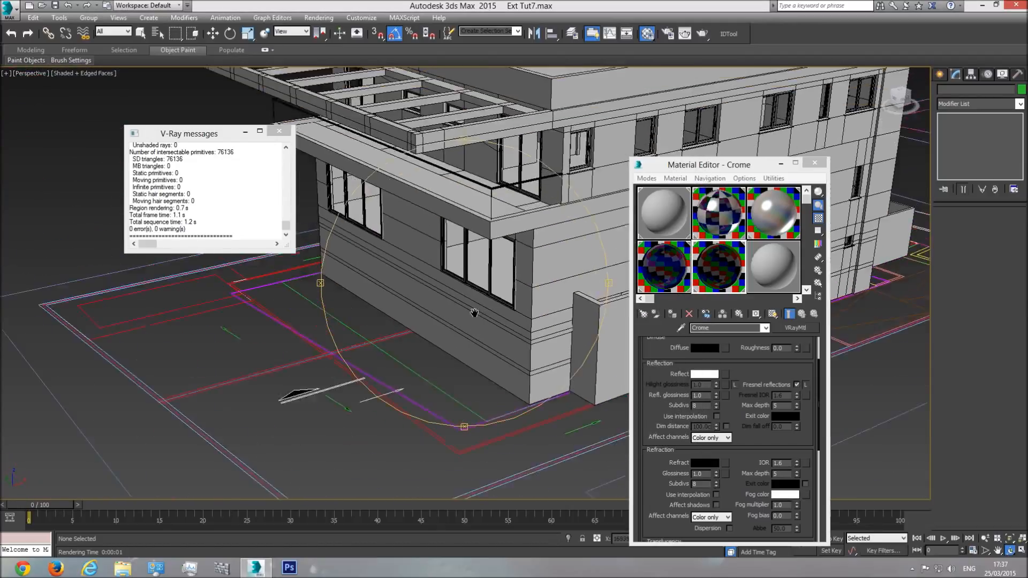
scroll(487, 237, "up", 10)
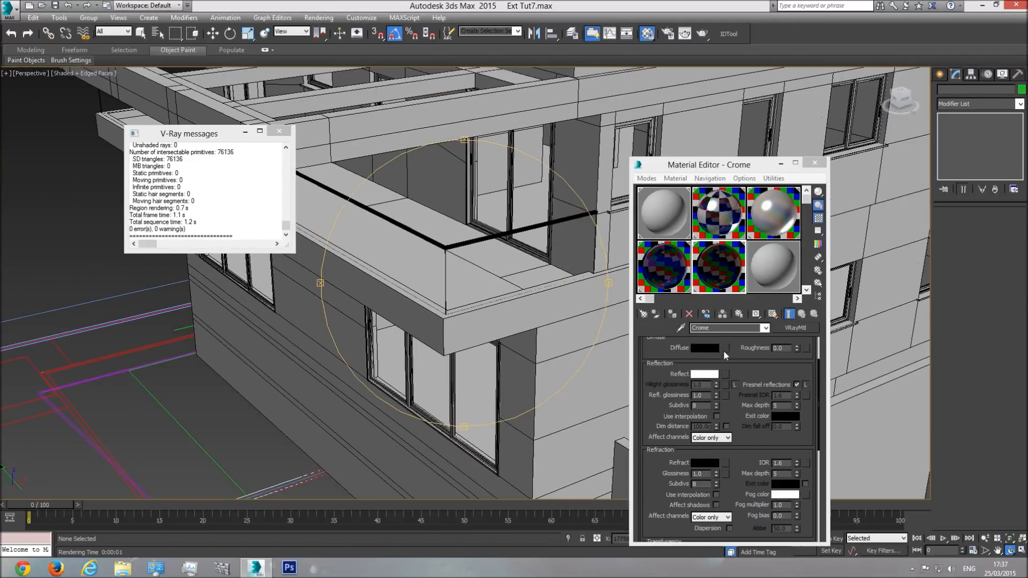
left_click(707, 348)
left_click_drag(316, 69, 316, 152)
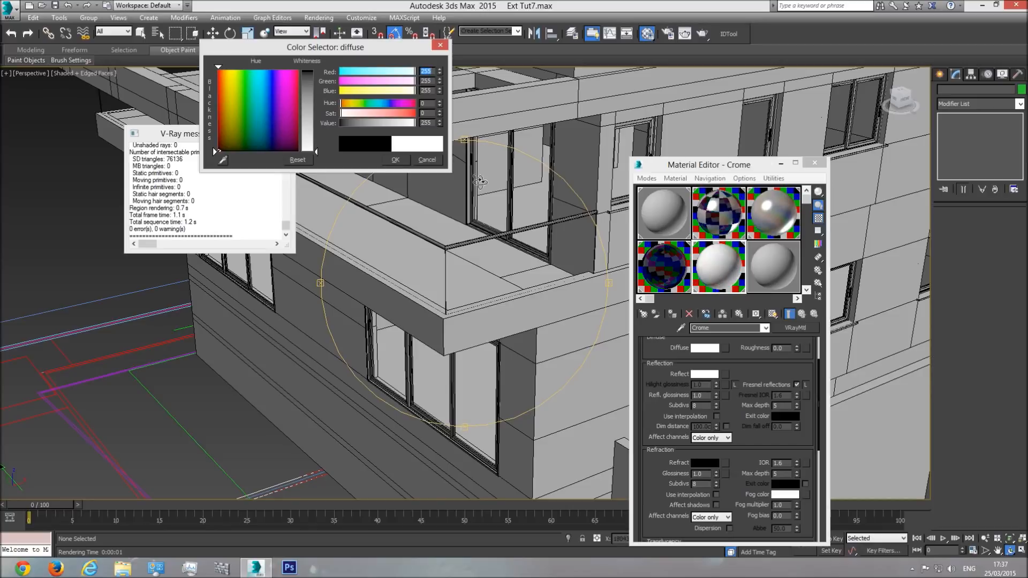
left_click_drag(316, 152, 316, 70)
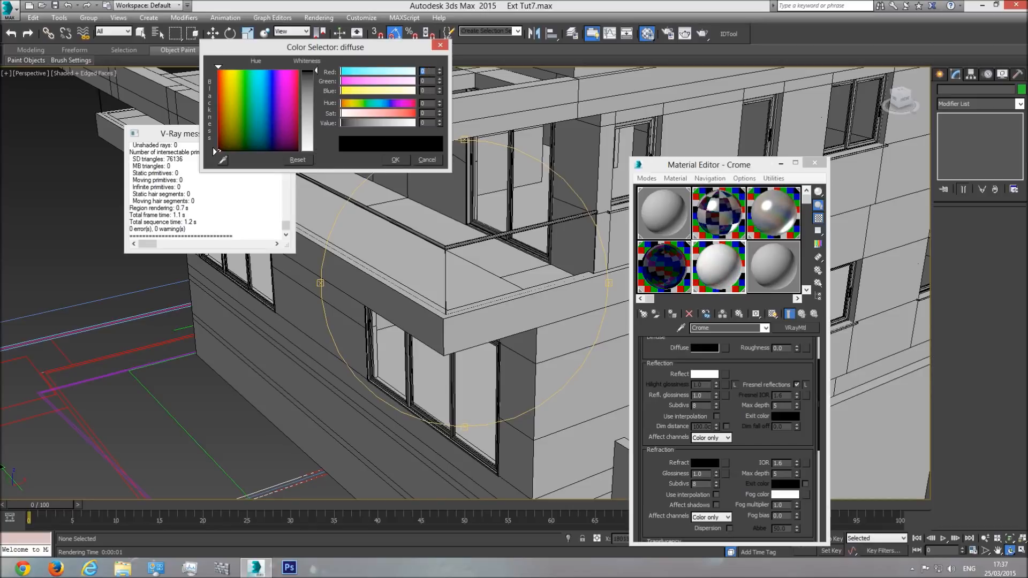
left_click(431, 161)
Step: Check Crome's reflection colour and keep it pure white
left_click_drag(440, 243, 453, 263)
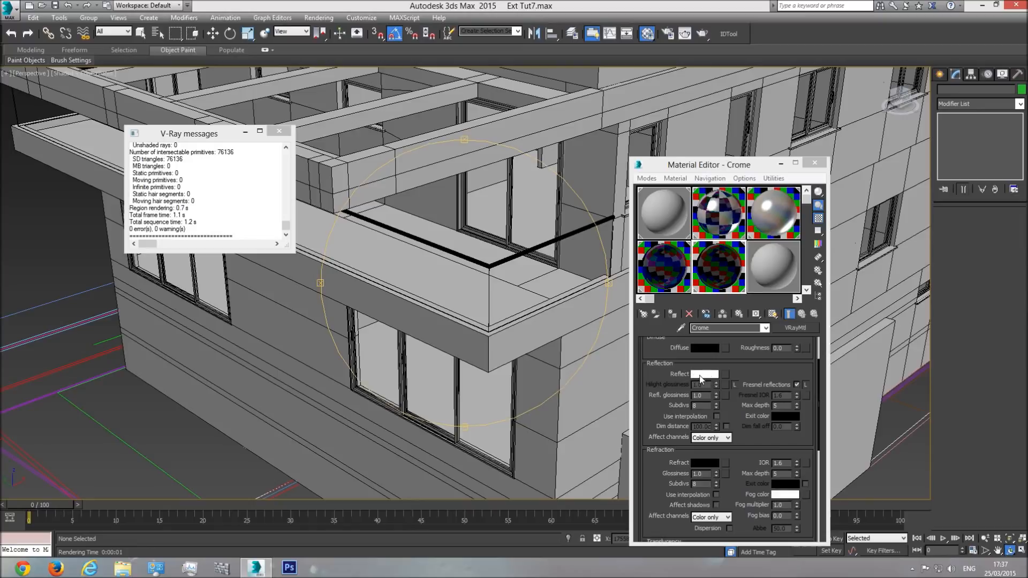
left_click(706, 376)
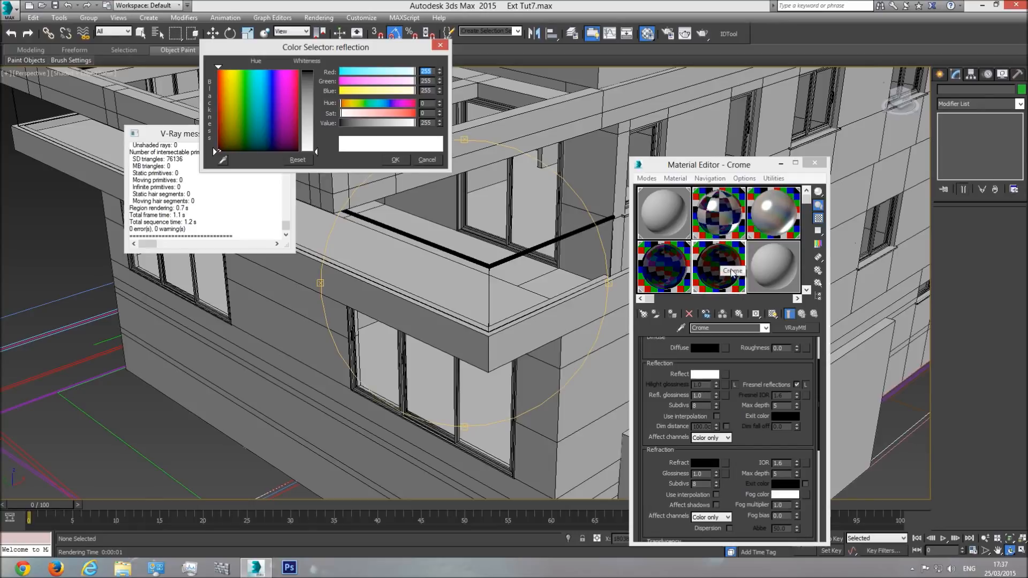
left_click(398, 161)
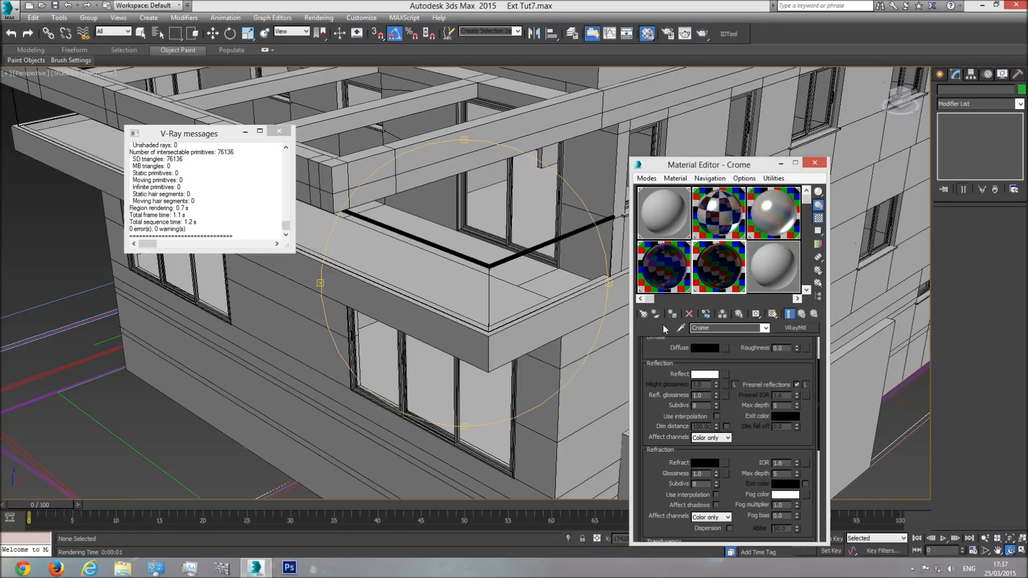
Step: Close the V-Ray messages window and examine the balcony railing and handrail from a low side angle
scroll(495, 286, "up", 5)
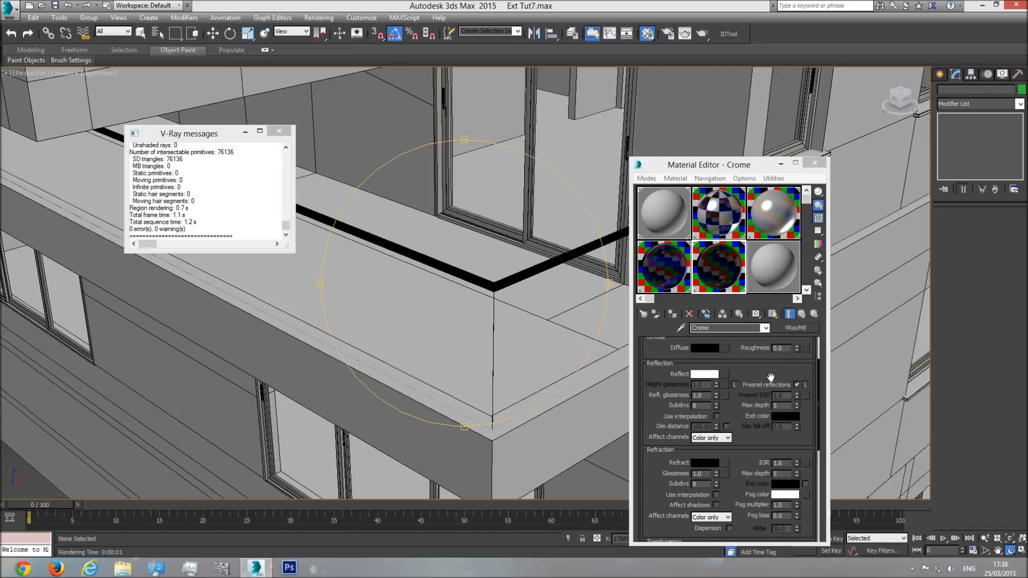
left_click_drag(460, 251, 355, 254)
left_click(279, 130)
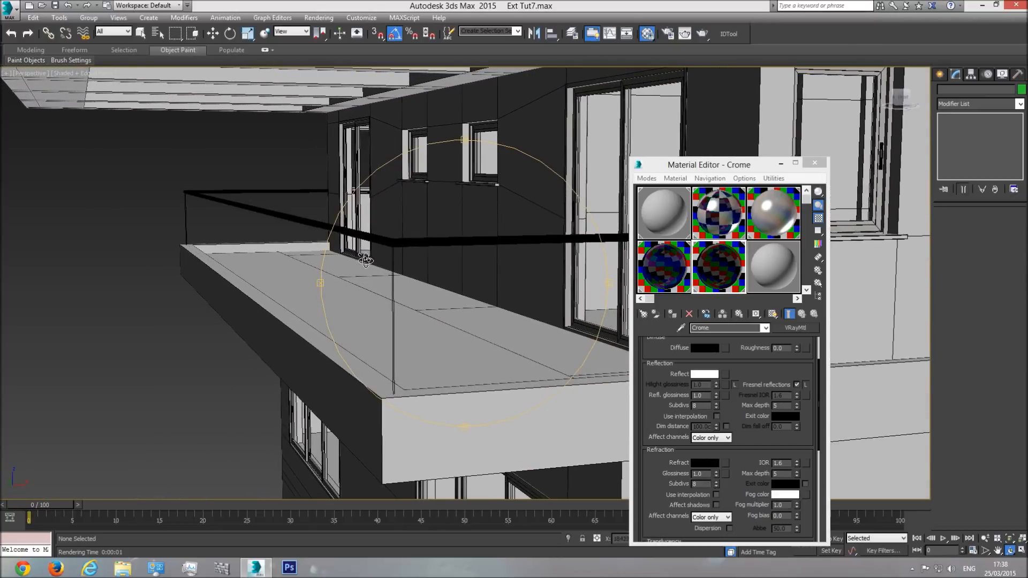
key("q")
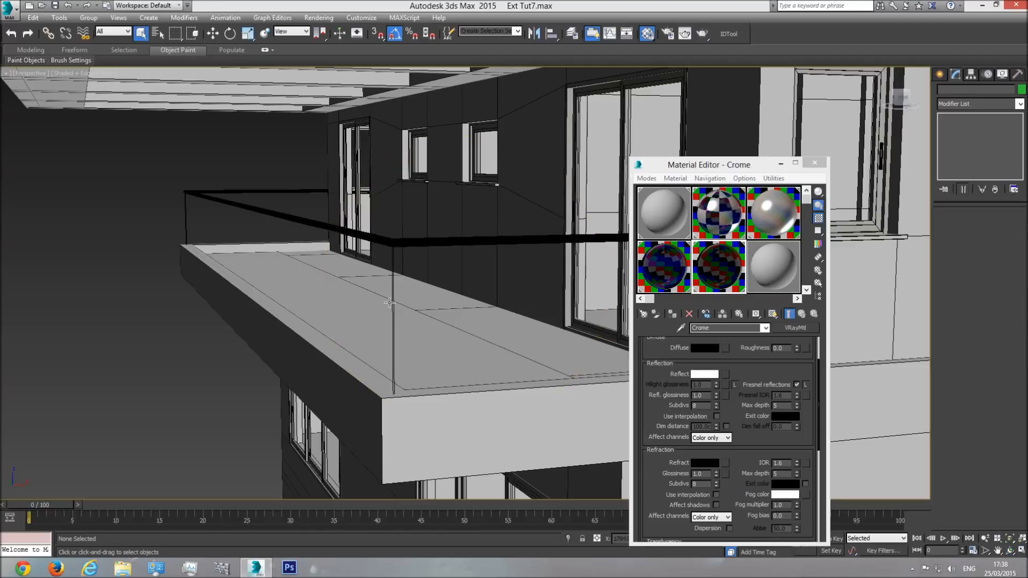
left_click(1009, 552)
left_click_drag(540, 322, 502, 309)
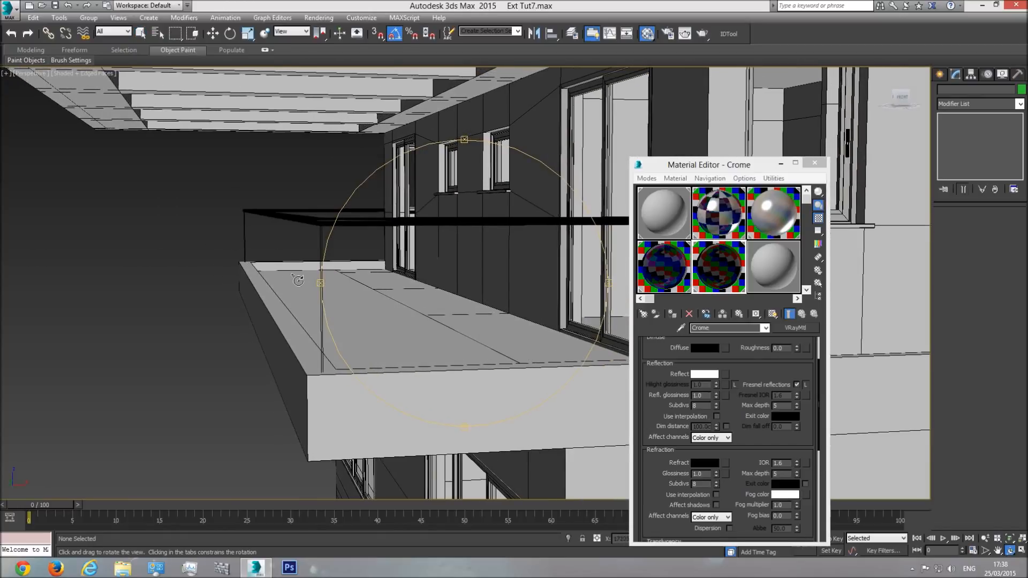
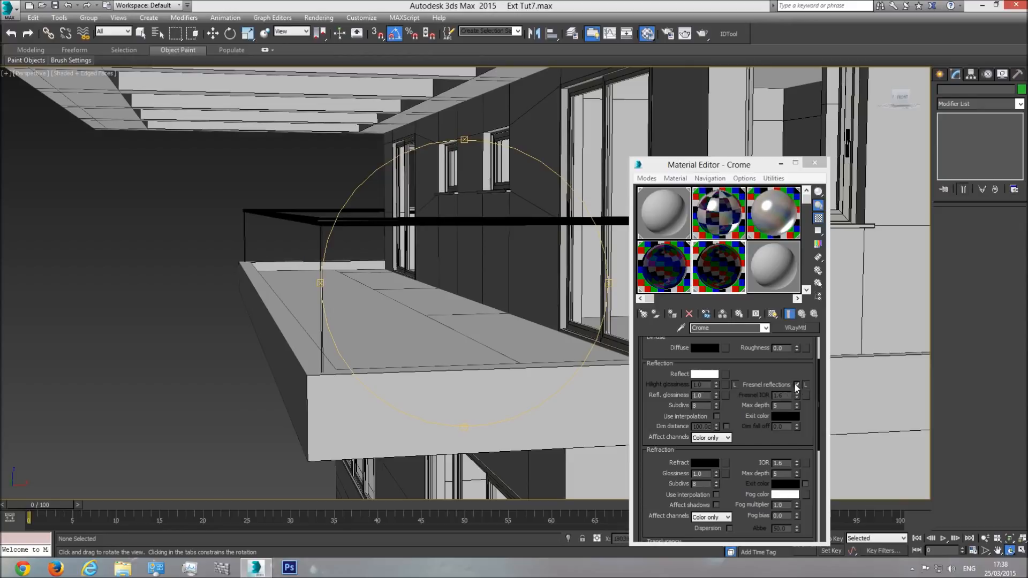
Step: Turn off Fresnel reflections for the Crome material and keep its diffuse colour black
left_click_drag(532, 251, 433, 322)
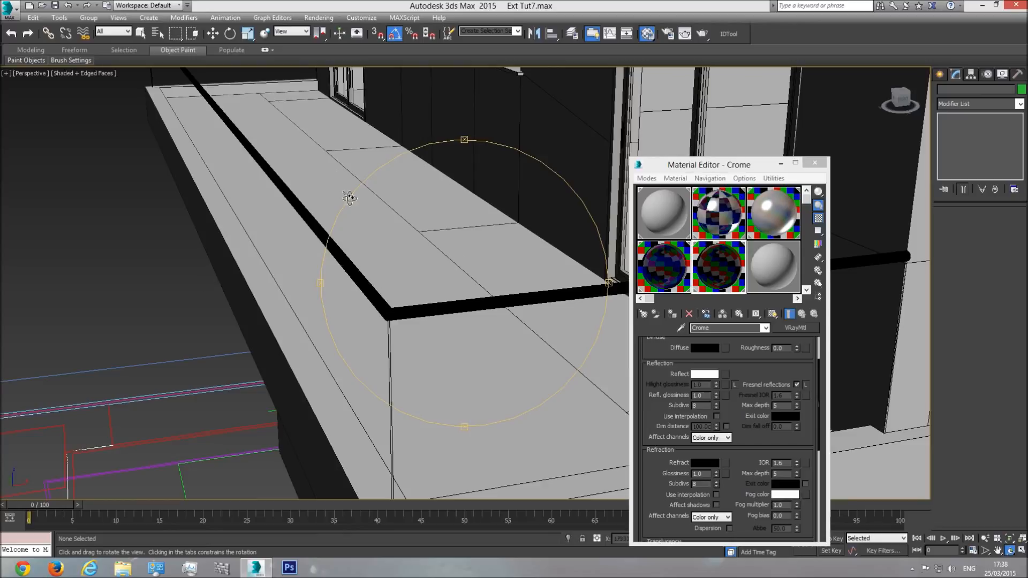
left_click(796, 384)
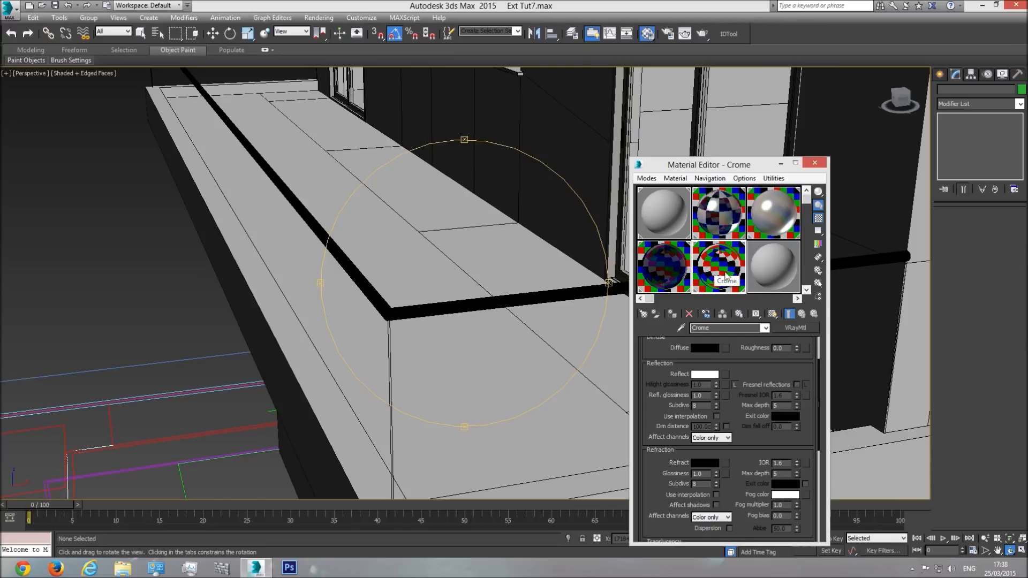
left_click(704, 348)
mouse_move(311, 76)
left_mouse_down()
mouse_move(314, 151)
mouse_move(312, 69)
left_mouse_up()
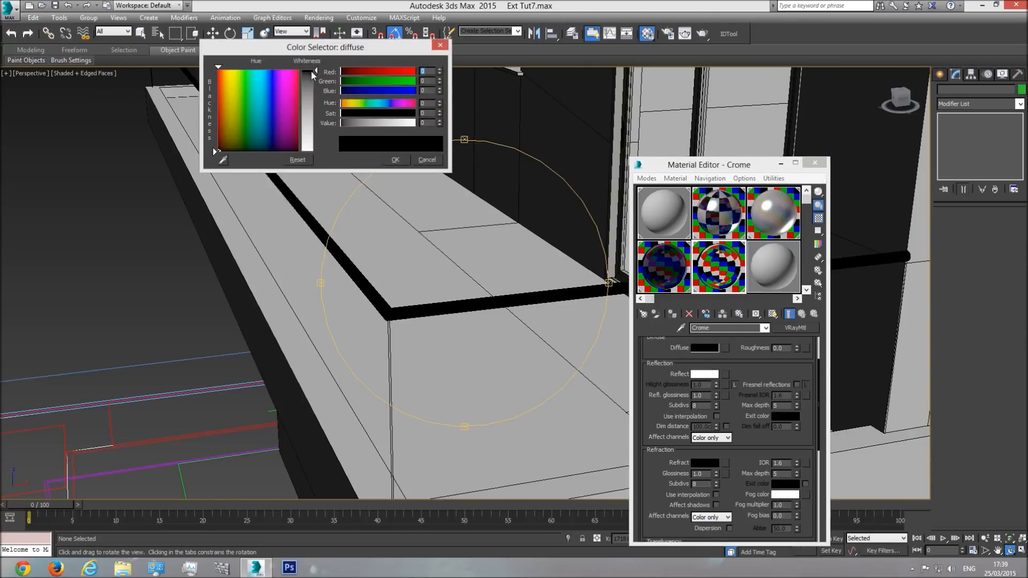
left_click(395, 160)
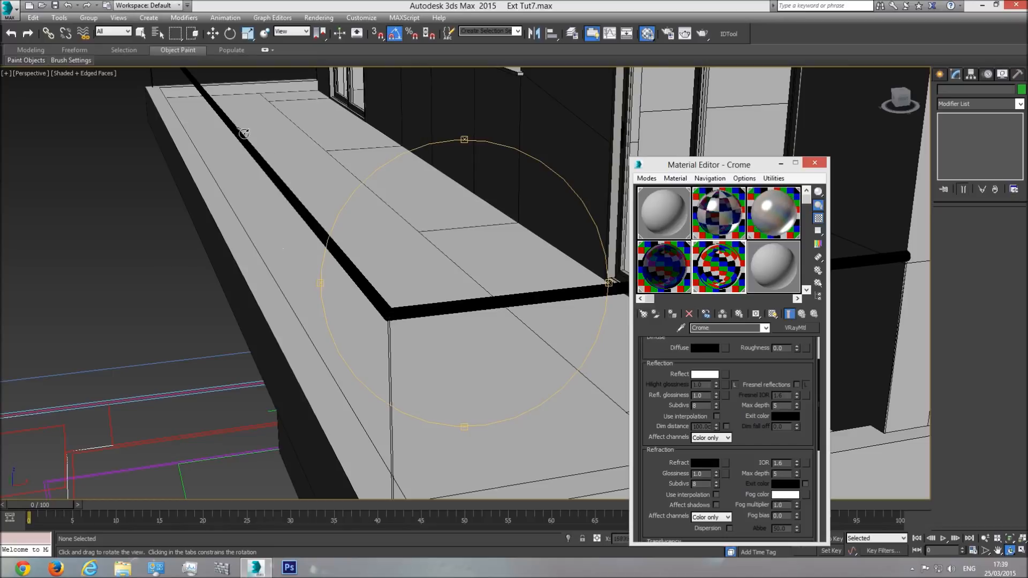
Step: Render the balcony railing corner to examine the handrail without Fresnel reflections, and close the frame buffer
left_click_drag(426, 257, 459, 259)
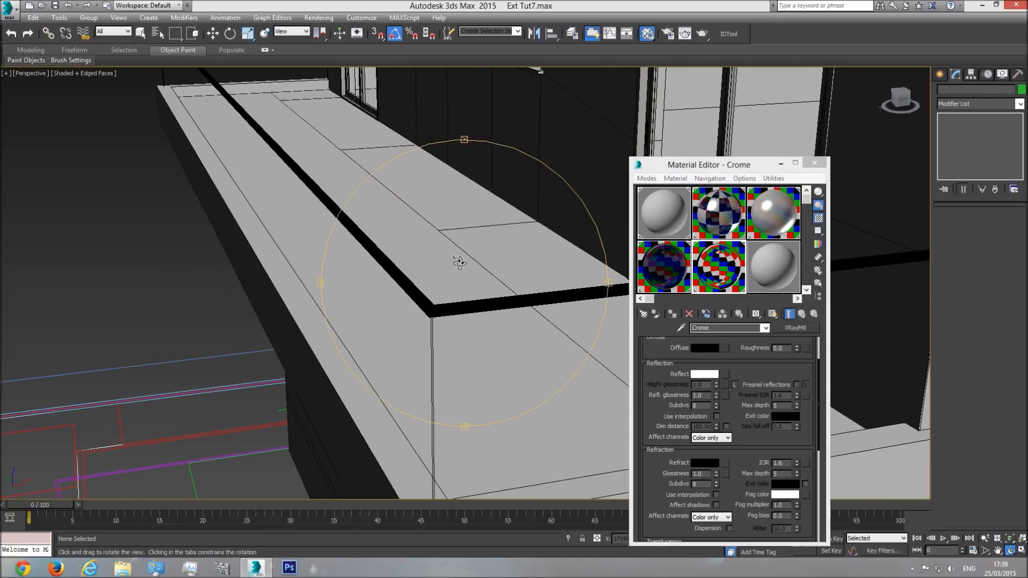
key("shift+q")
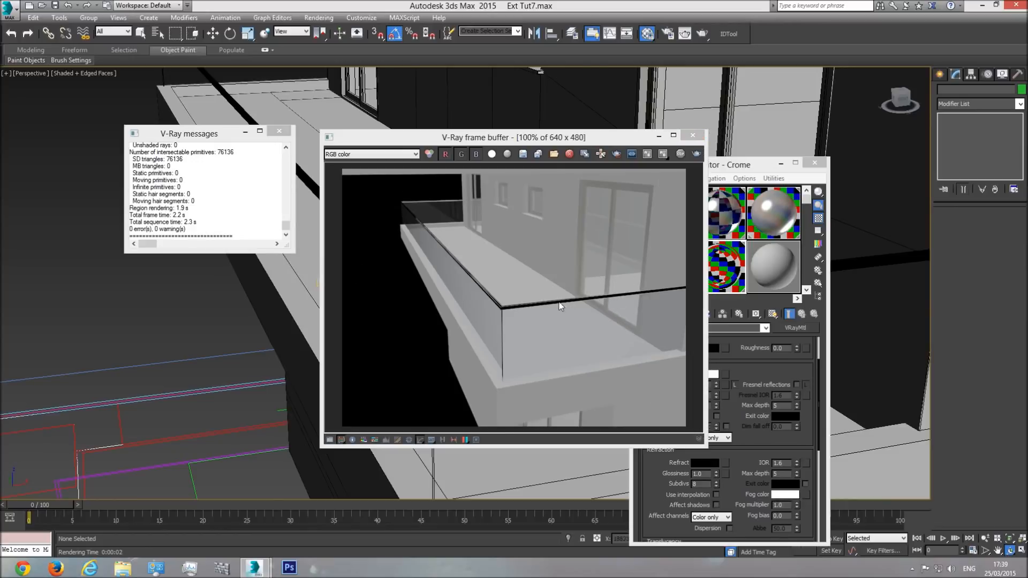
left_click(692, 135)
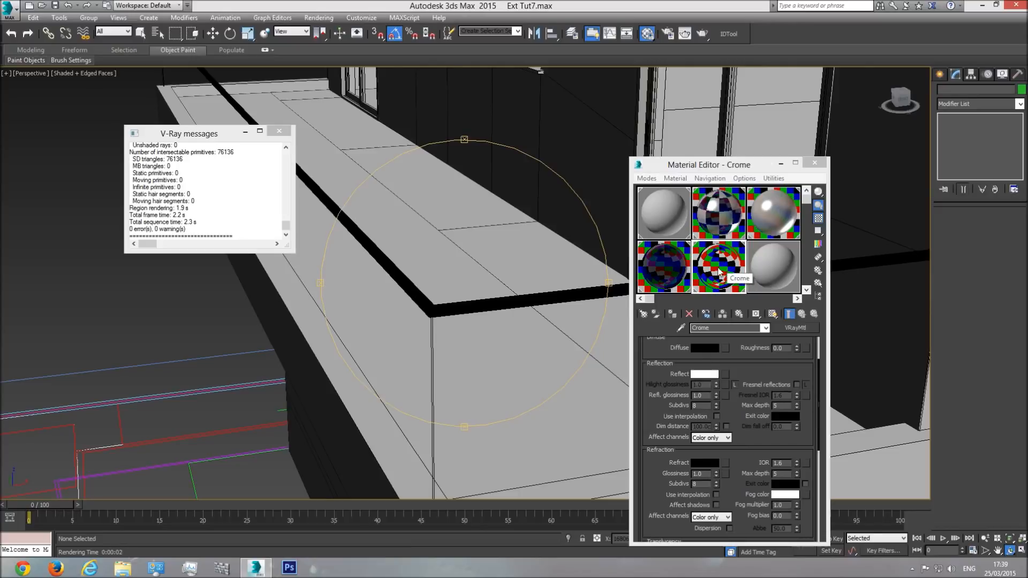
Step: Try a reflection glossiness of 0.98 on Crome and render a close-up of the handrail corner
left_click(707, 398)
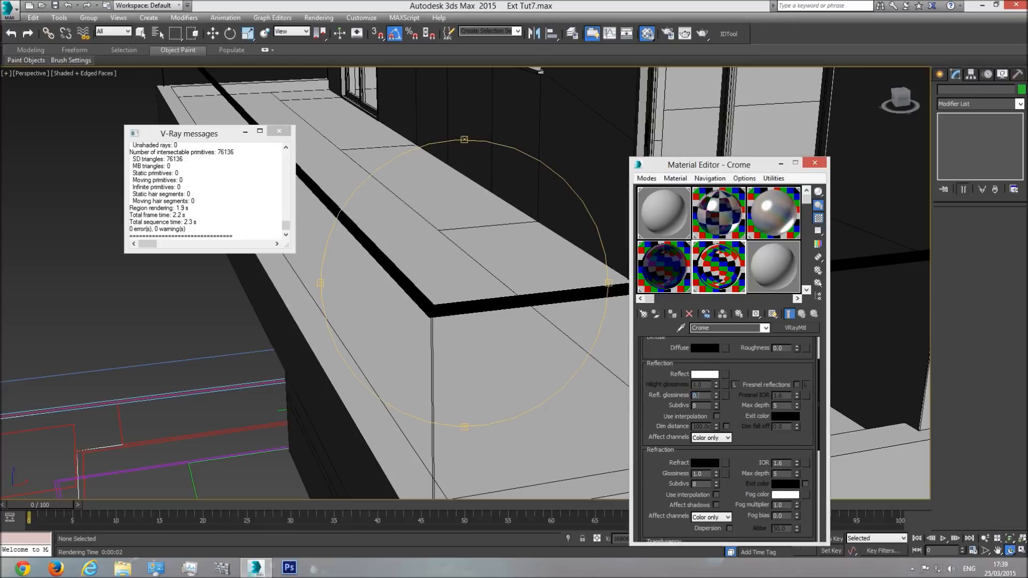
key("Return")
left_click_drag(489, 280, 455, 305)
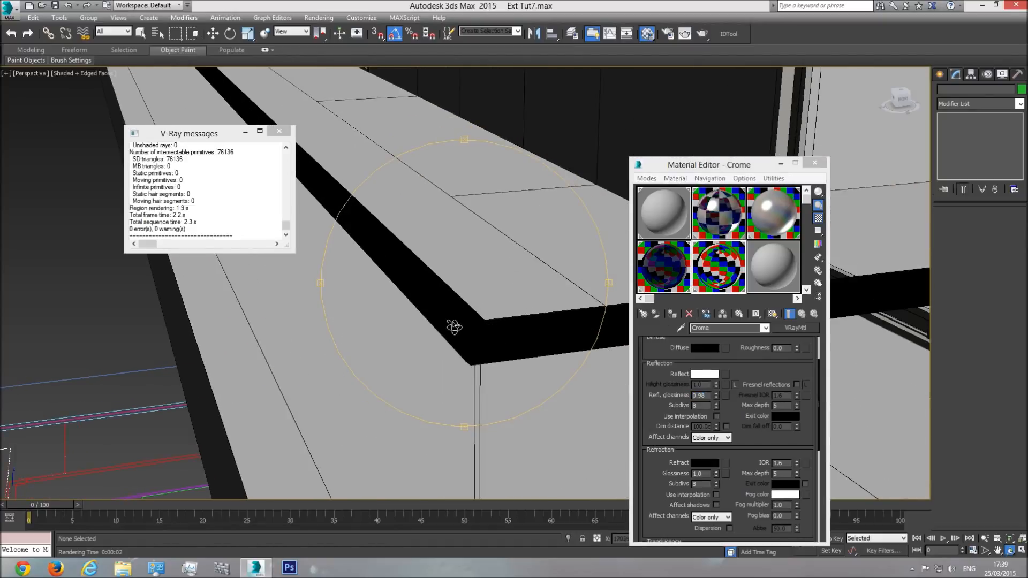
key("shift+q")
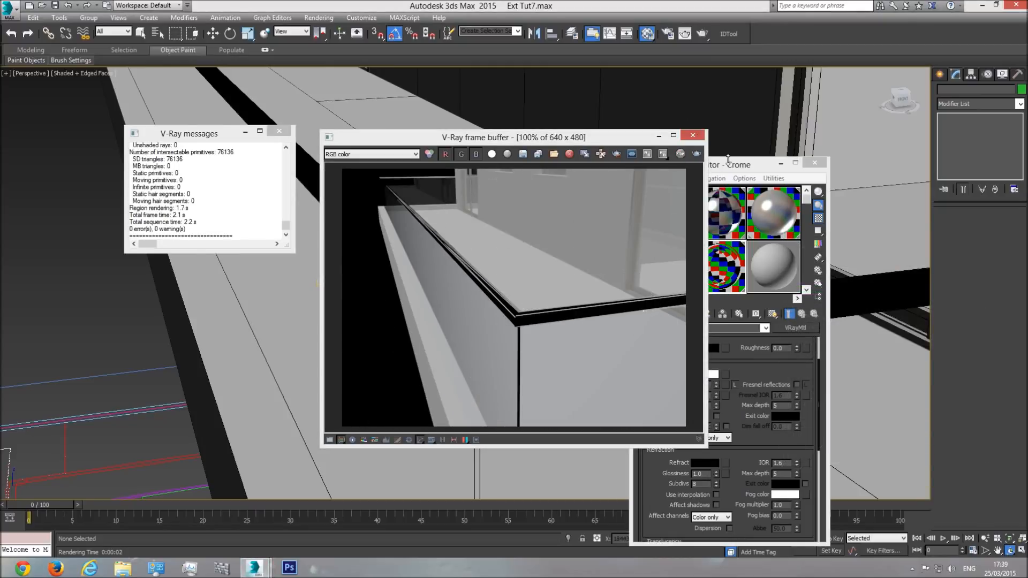
Step: Try a reflection glossiness of 0.5 on Crome, re-render the handrail corner and close the frame buffer
left_click(731, 185)
left_click(707, 395)
key("BackSpace")
key("BackSpace")
key("Return")
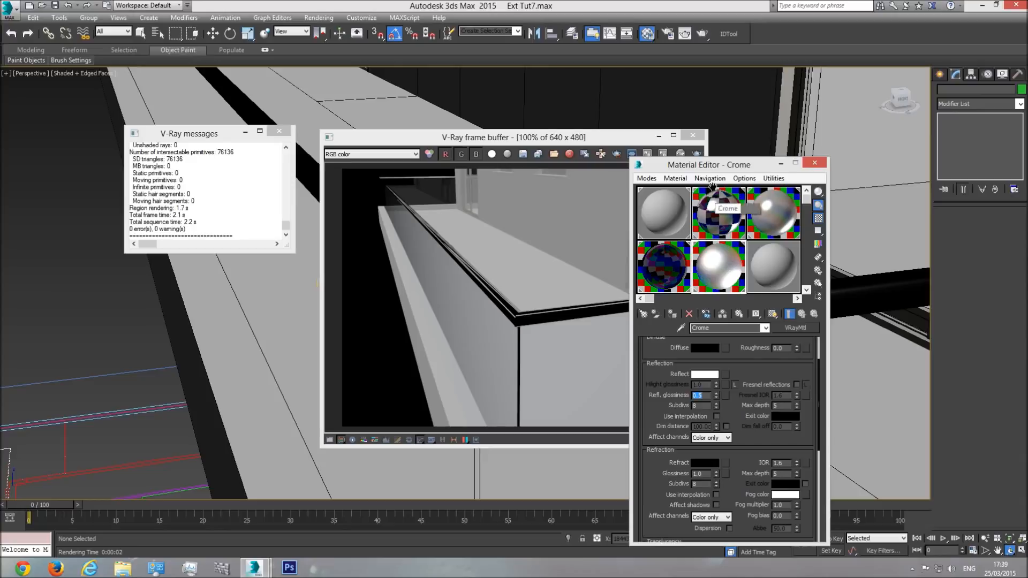
left_click(694, 153)
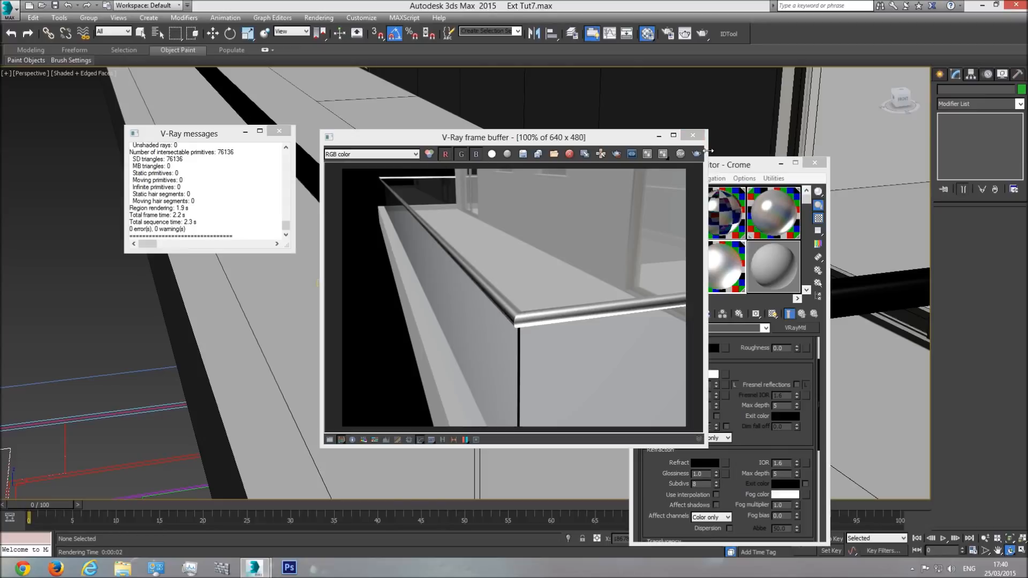
left_click(693, 135)
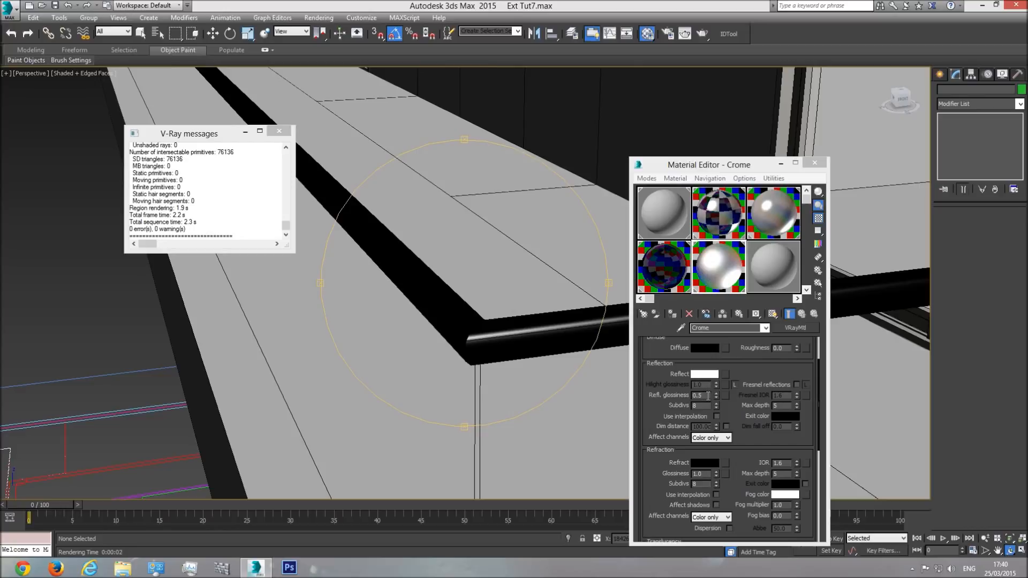
Step: Try Crome's reflection glossiness at 1.0 and at 0.0 to compare the material preview
double_click(708, 396)
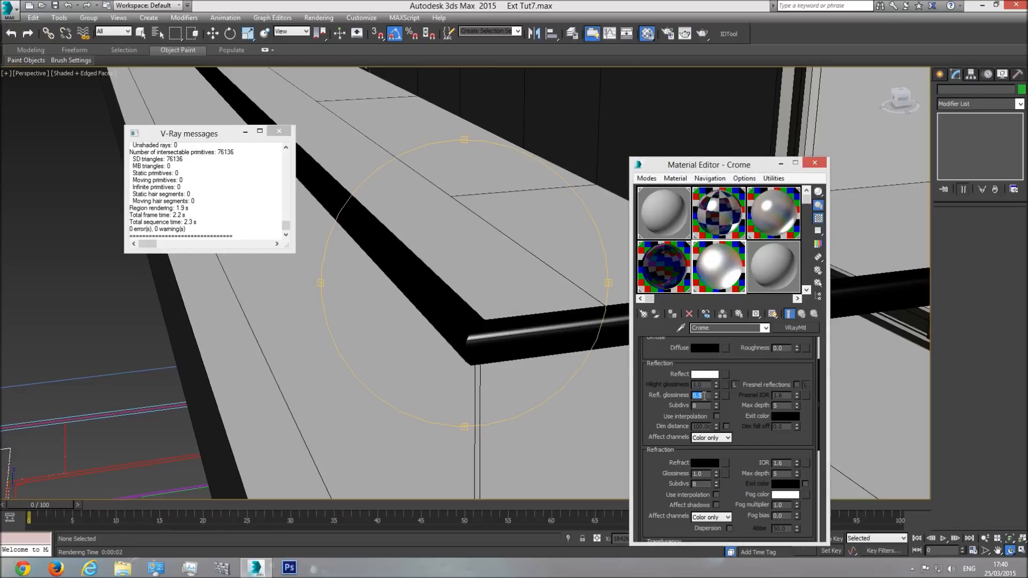
type("1")
key("Return")
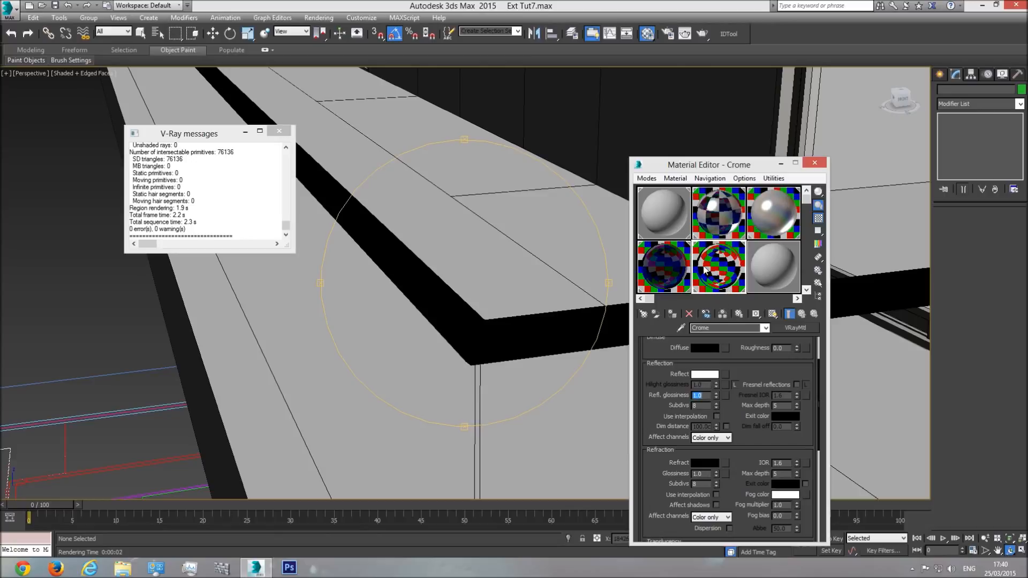
type("0")
key("Return")
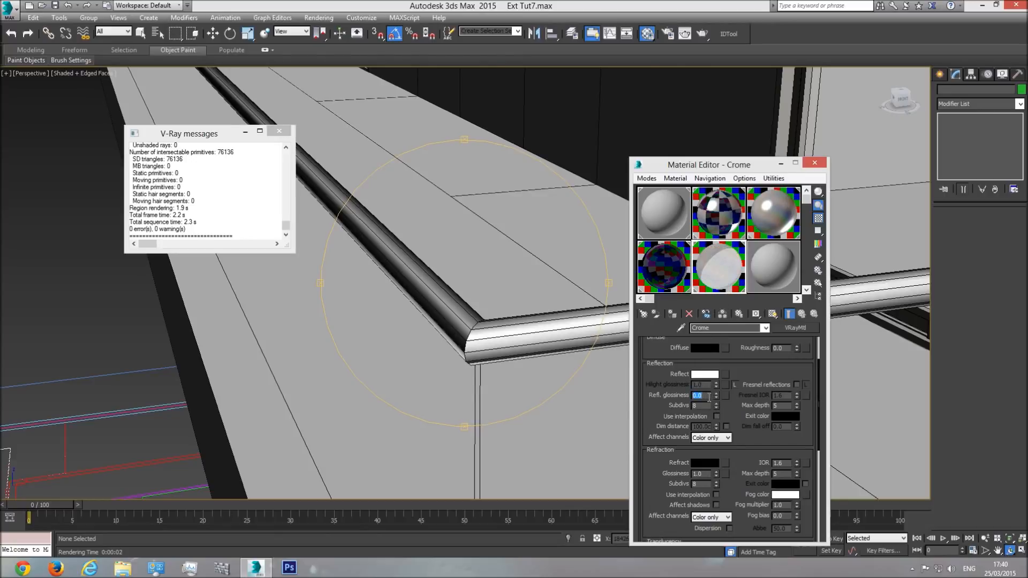
Step: Set Crome's reflection glossiness to 0.95, render the handrail corner and close the frame buffer
type("0.95")
key("Return")
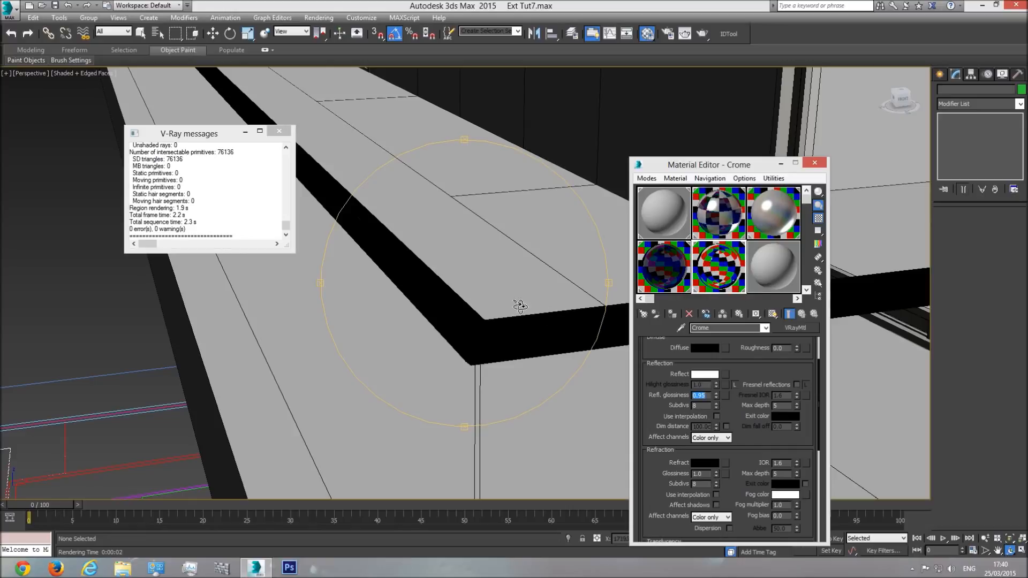
key("shift+q")
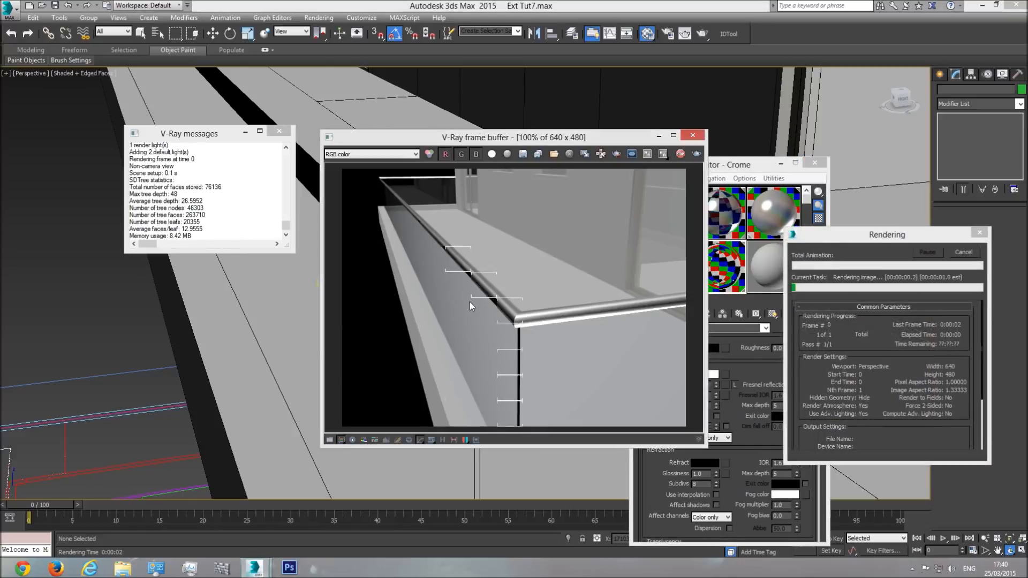
left_click(693, 136)
Step: Render a tighter close-up of the handrail corner to examine its reflections
left_click(985, 538)
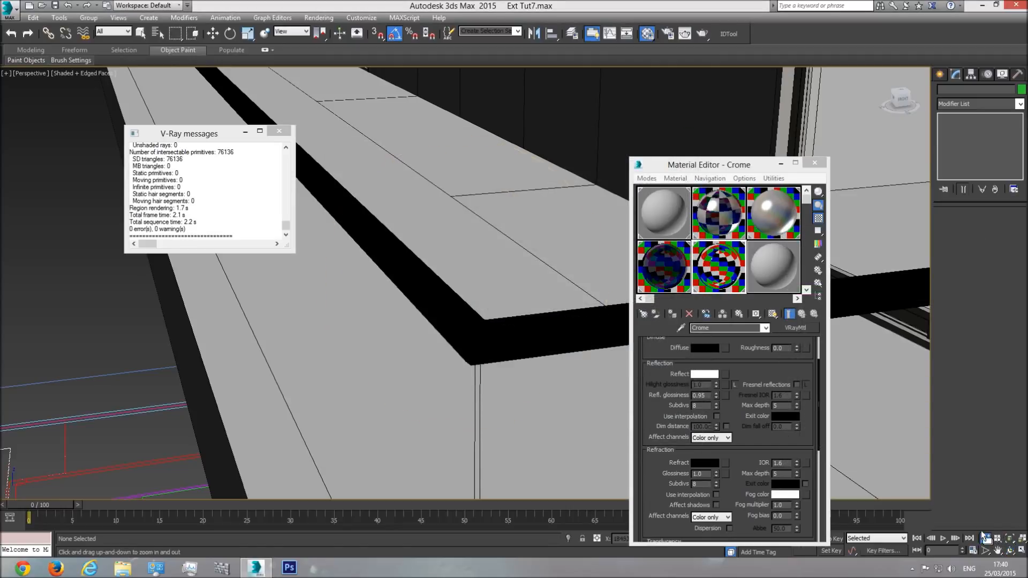
left_click_drag(465, 336, 461, 294)
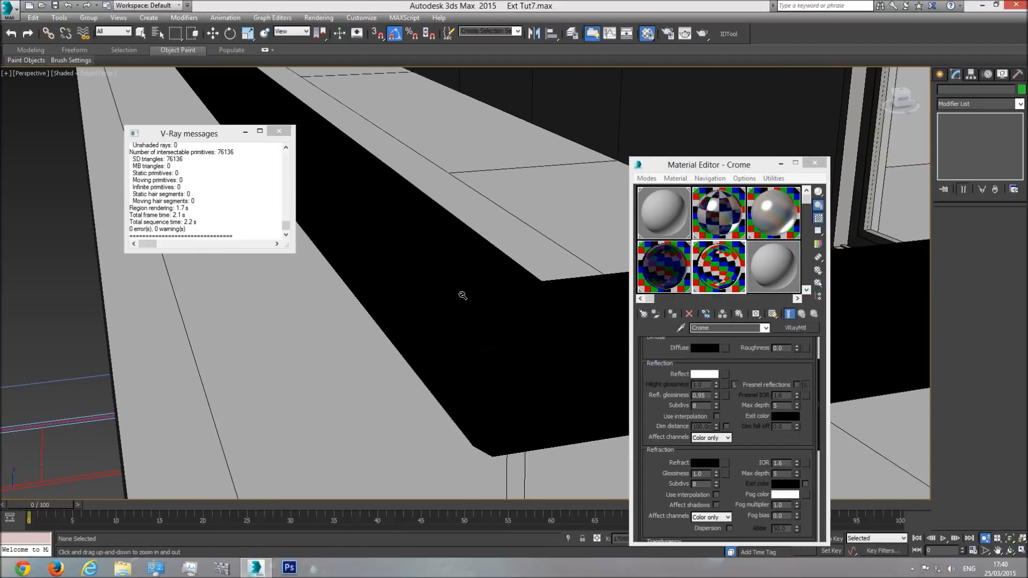
key("shift+q")
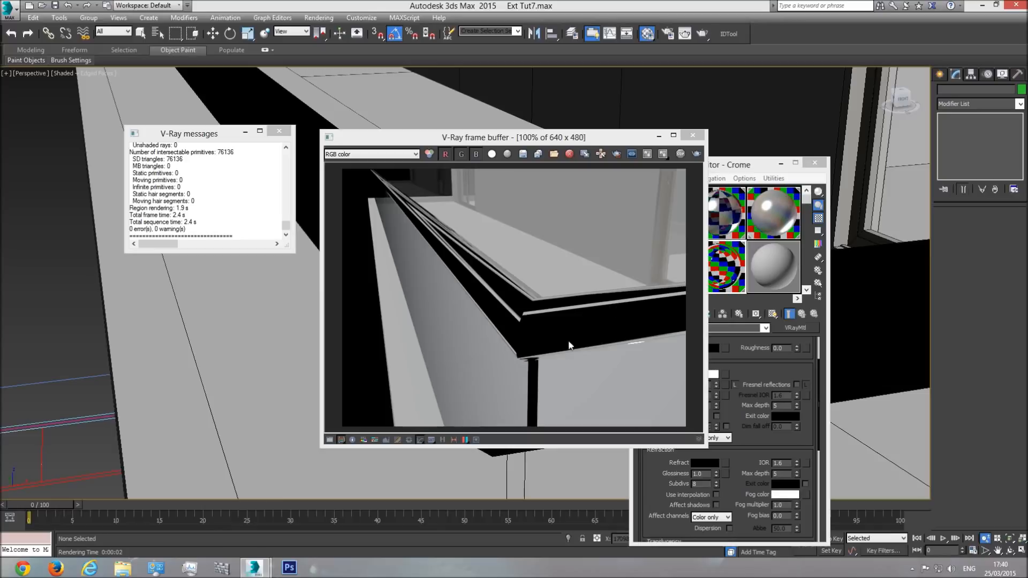
Step: Try a reflection glossiness of 0.85 on Crome, re-render the close-up and close the frame buffer
left_click(751, 170)
double_click(701, 396)
type("0.85")
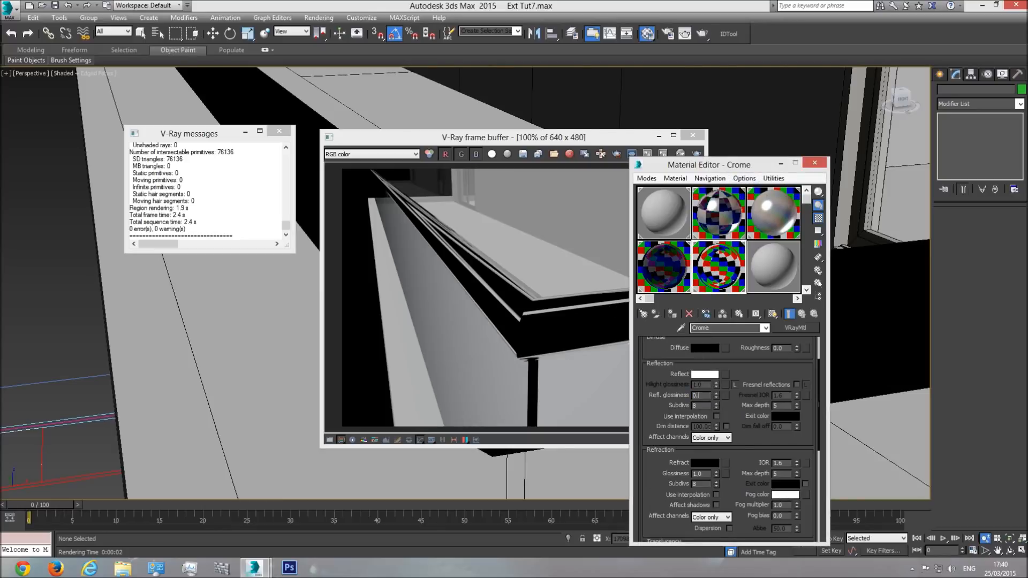
left_click(696, 154)
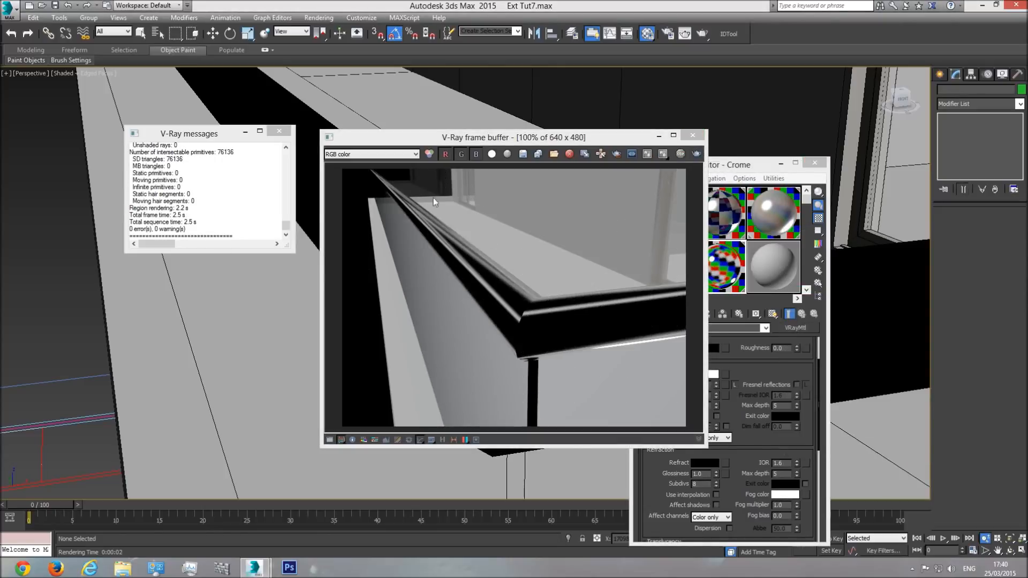
left_click(692, 135)
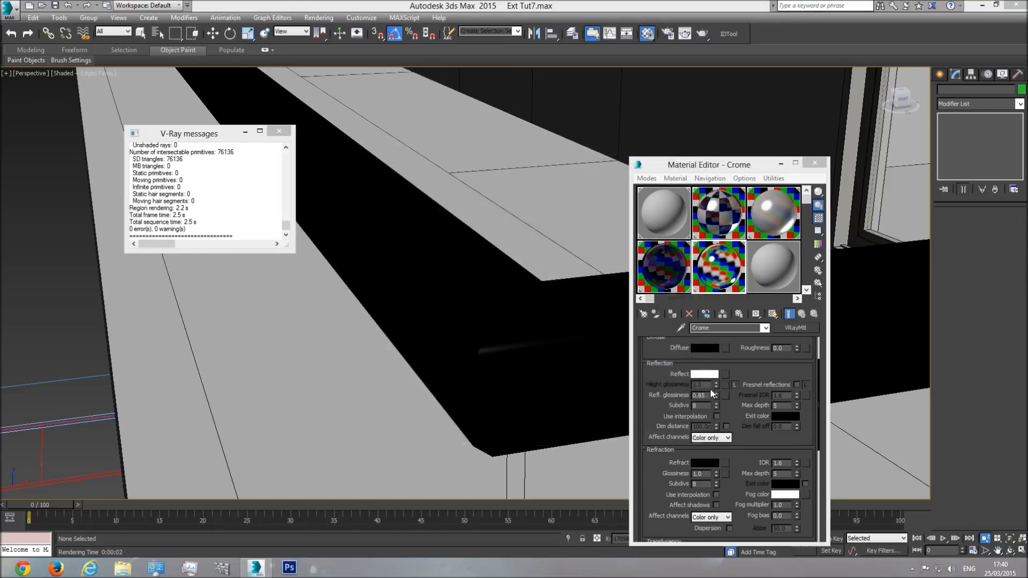
Step: Try a reflection glossiness of 0.9 on Crome and render the handrail close-up
type("0.9")
key("Return")
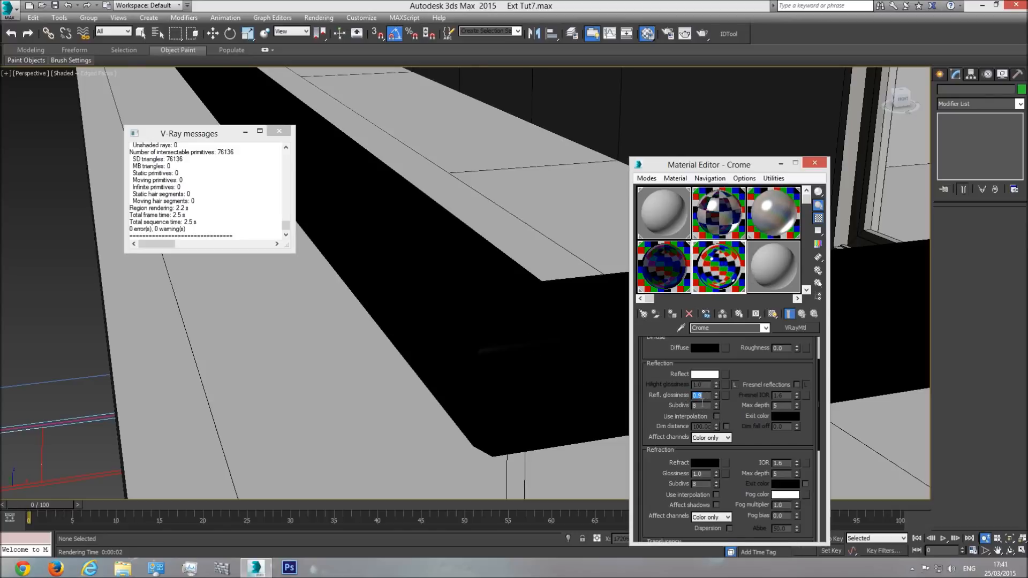
left_click(476, 276)
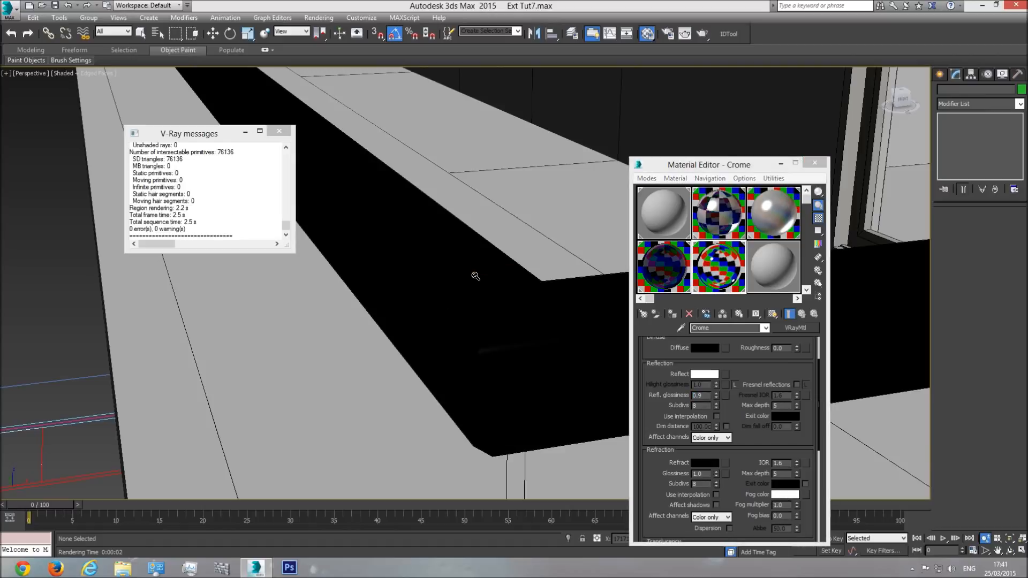
key("shift+q")
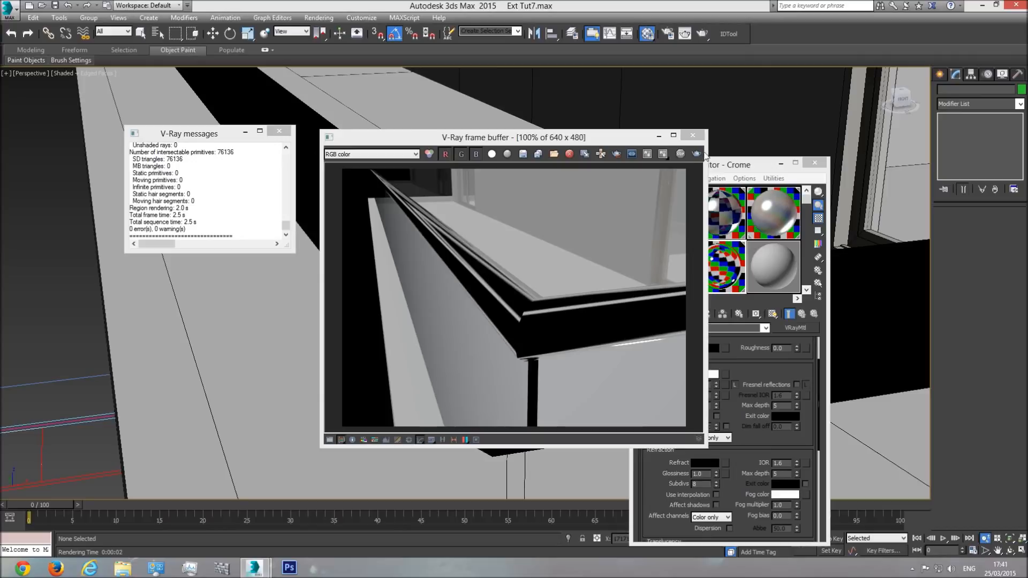
Step: Try a reflection glossiness of 0.2 on Crome, first alone and then with 32 reflection subdivisions, rendering the handrail each time
left_click(732, 167)
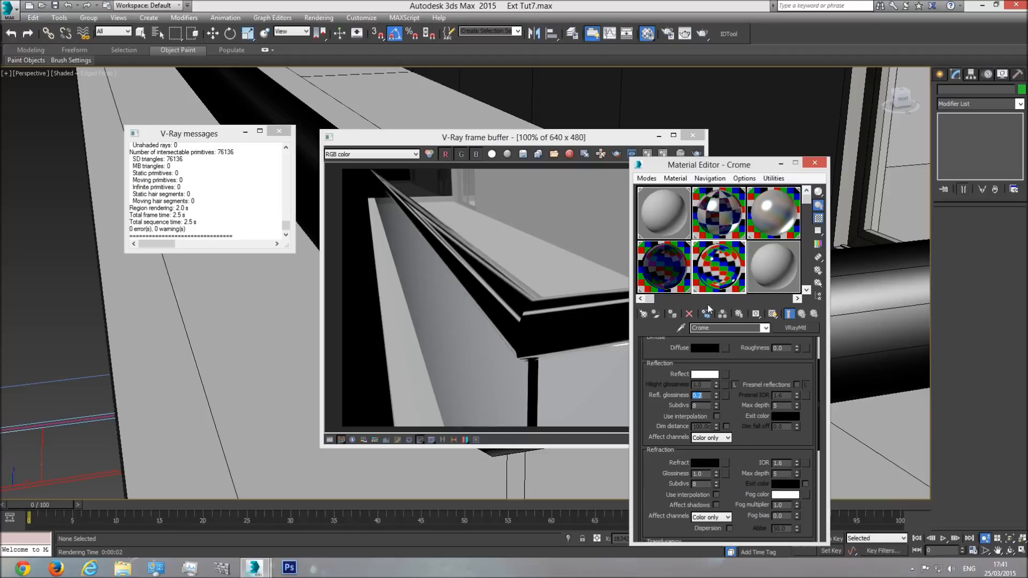
left_click(696, 154)
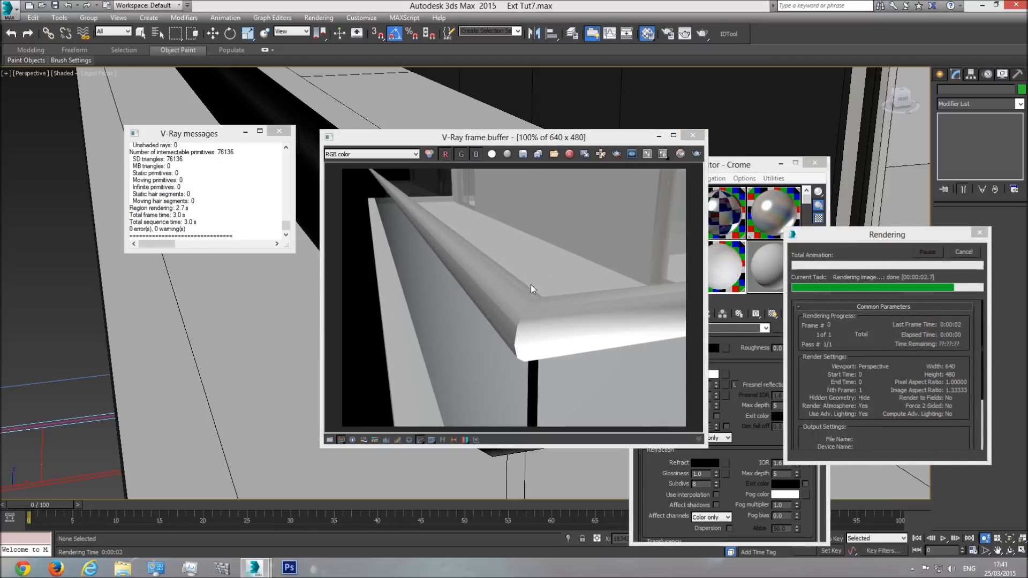
left_click(740, 166)
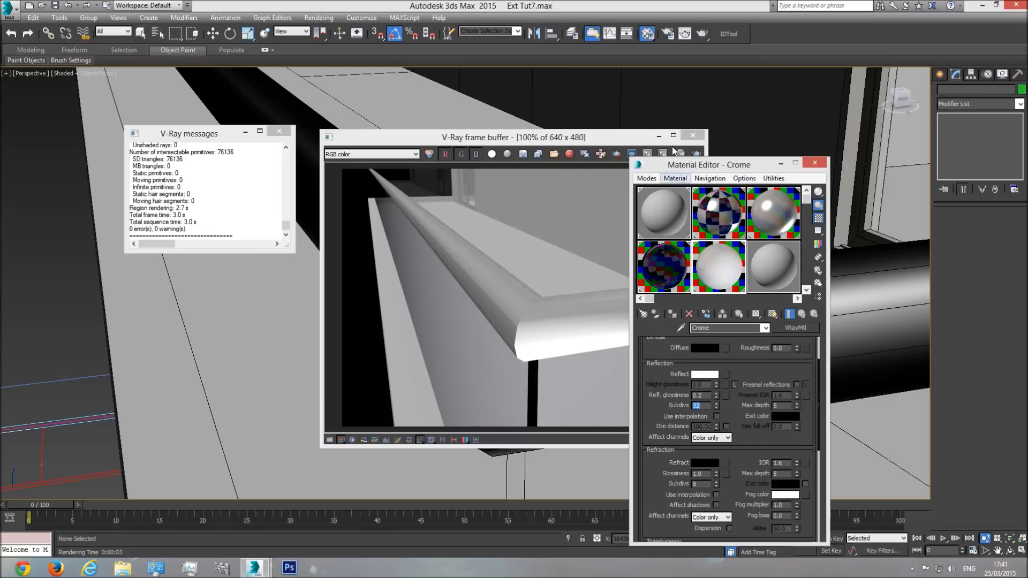
left_click(695, 153)
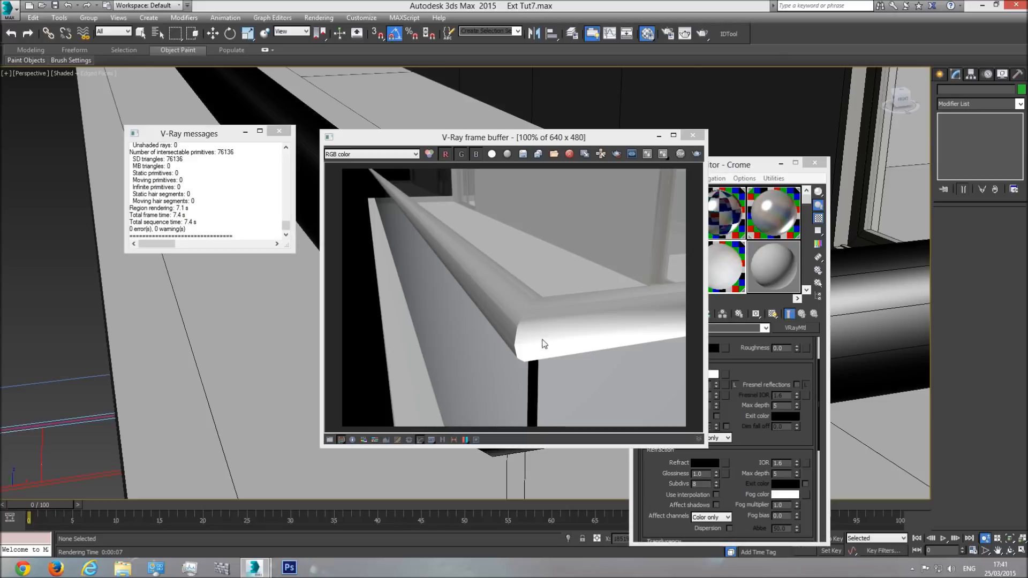
left_click(692, 135)
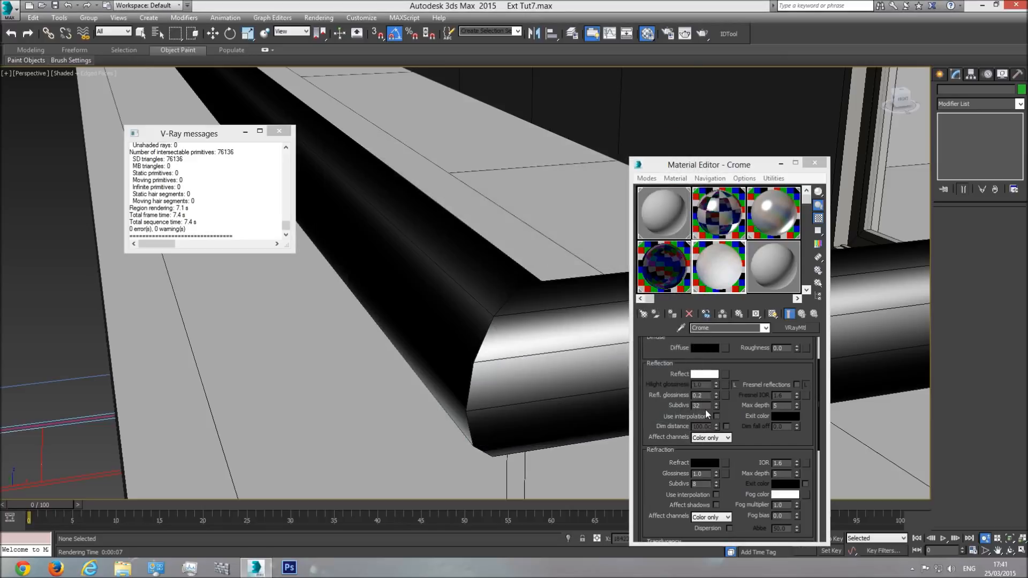
Step: Set Crome's reflection subdivisions to 8 and its glossiness to 0.95, then render the handrail and close the frame buffer
double_click(705, 409)
type("8")
double_click(698, 396)
type("0.95")
key("Return")
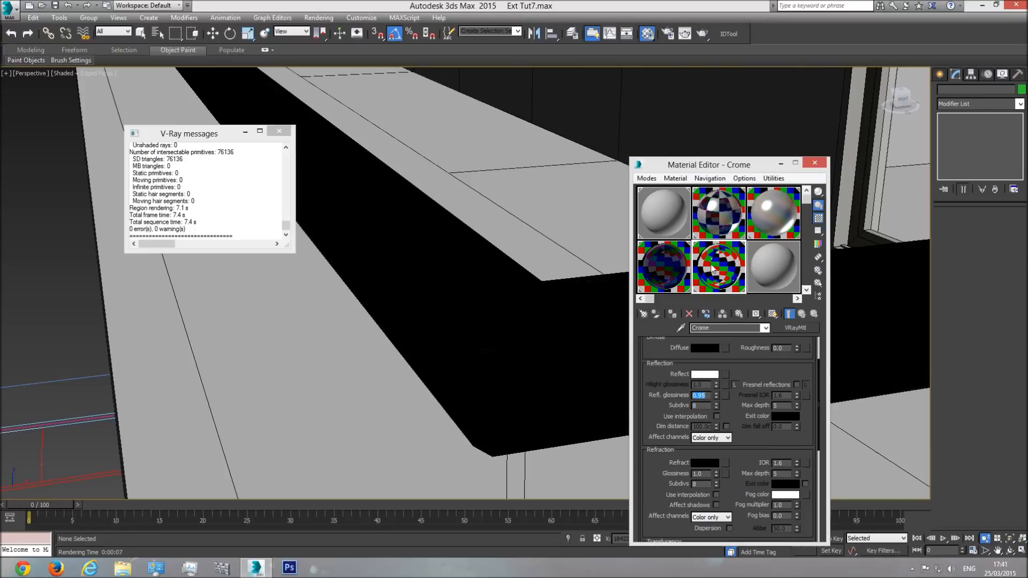
left_click(701, 35)
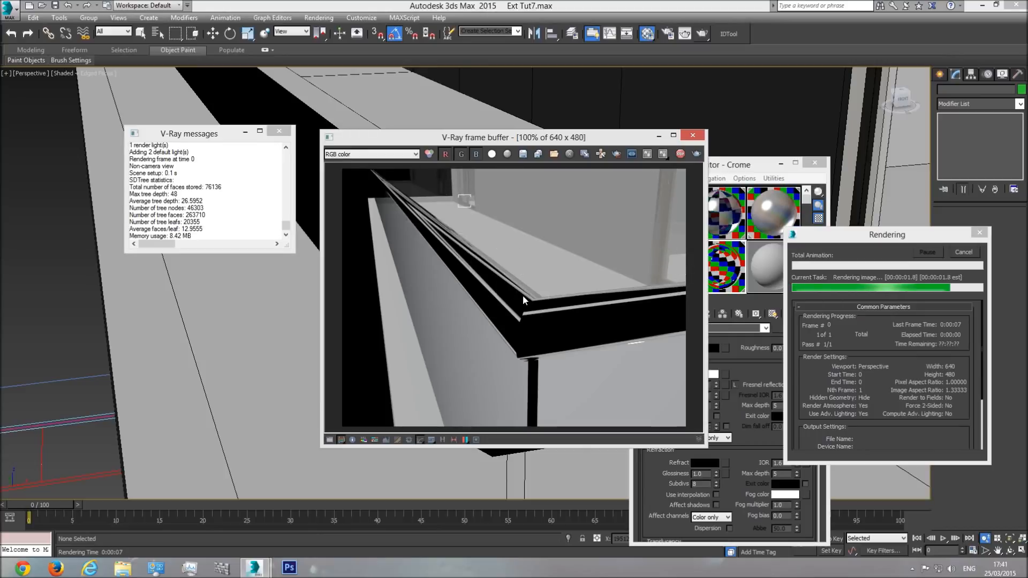
left_click(693, 135)
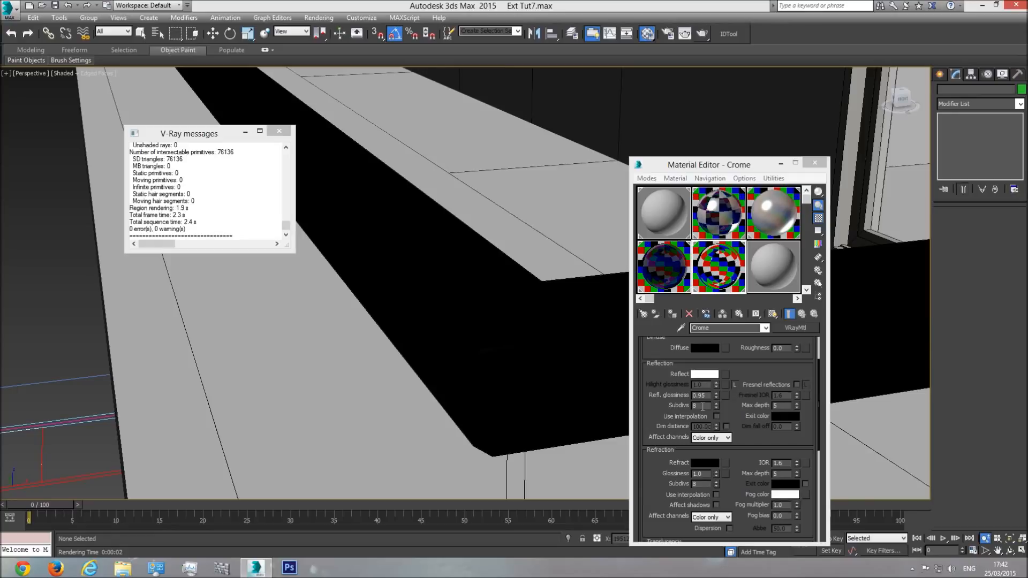
Step: Close the Material Editor and the V-Ray messages window and return to an overview of the whole building
left_click(698, 406)
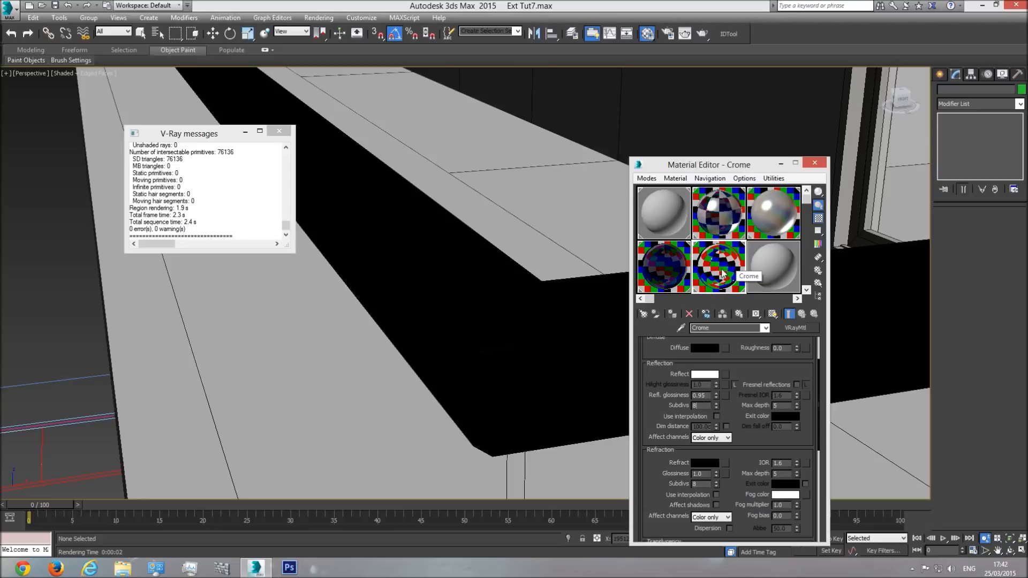
left_click(611, 295)
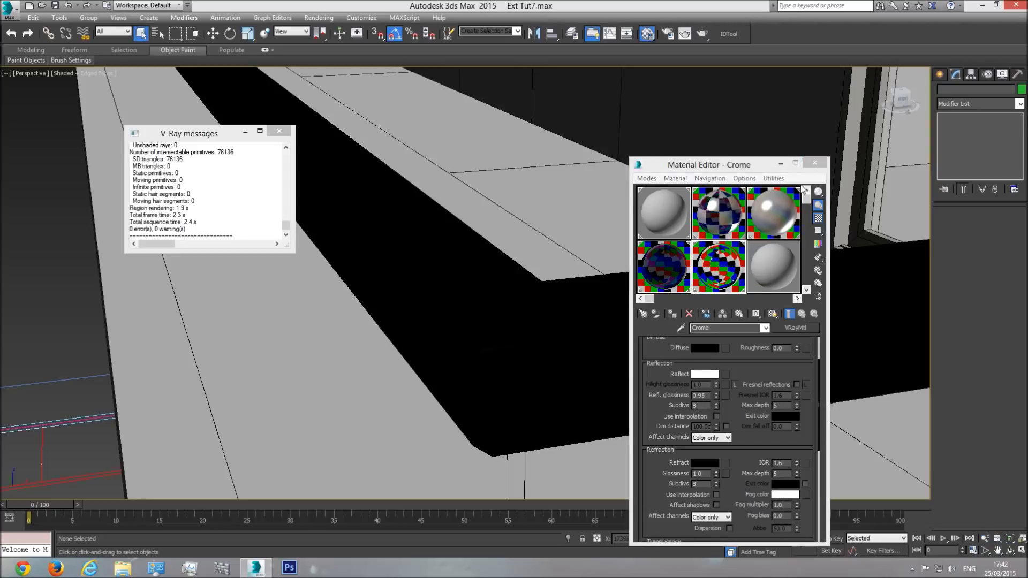
left_click(814, 163)
scroll(649, 303, "down", 10)
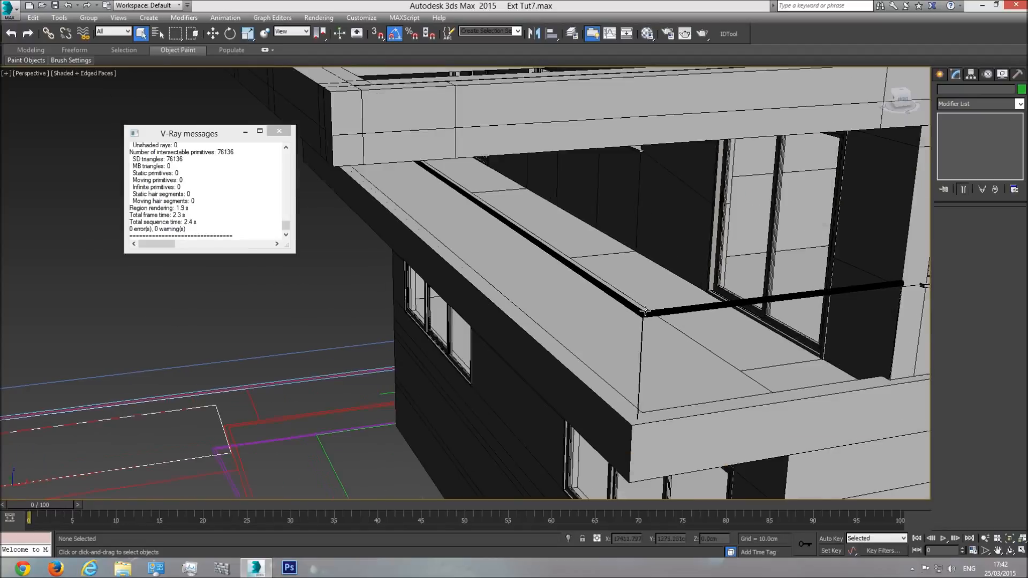
scroll(609, 305, "up", 5)
left_click(1009, 551)
left_click_drag(485, 312, 509, 313)
scroll(442, 313, "down", 4)
middle_click_drag(529, 316, 522, 303)
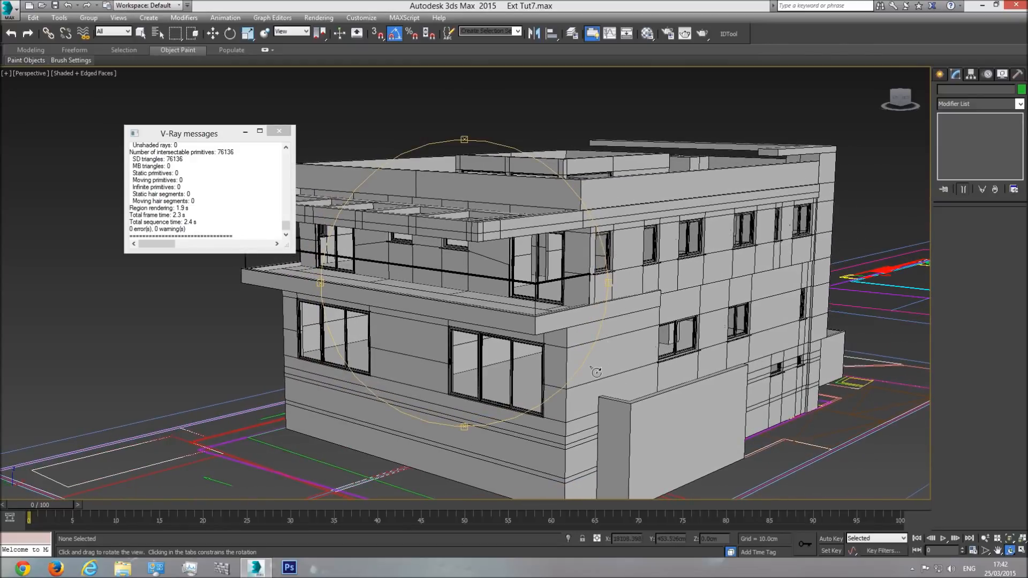
left_click(279, 131)
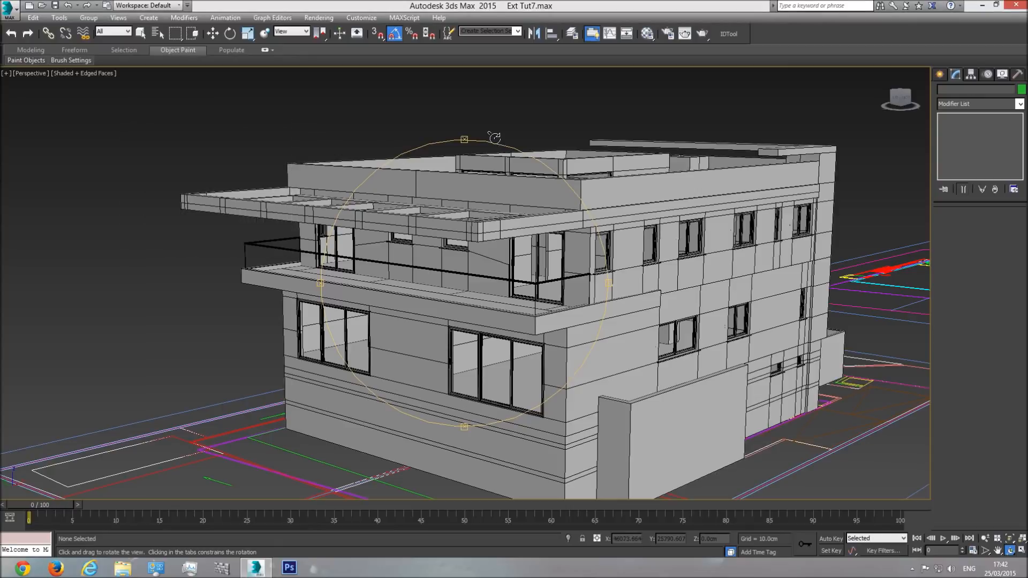
Step: Convert the unused 09 - Default material to a VRayMtl and set its diffuse colour to pure white
left_click(647, 34)
left_click(765, 257)
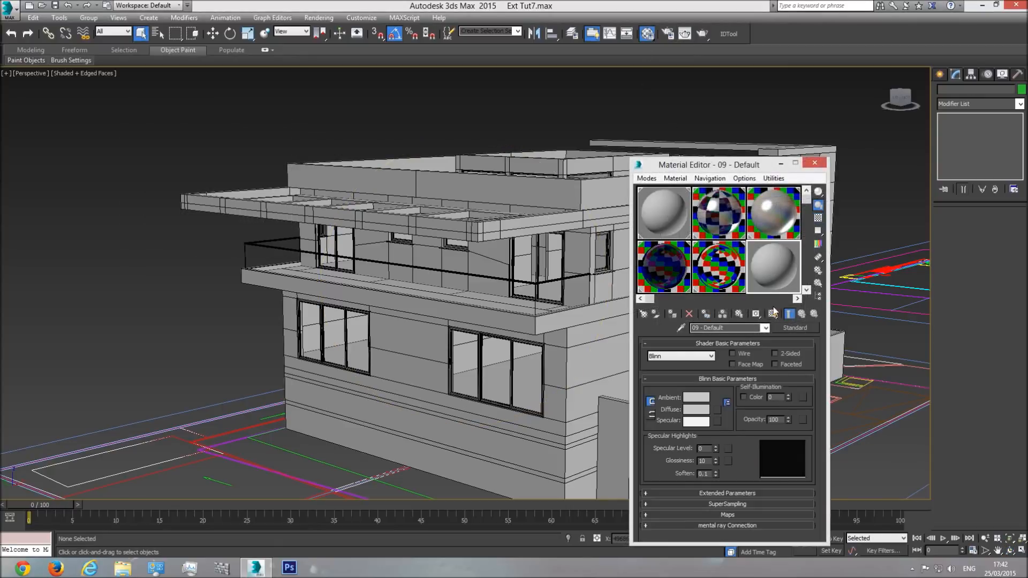
left_click(792, 329)
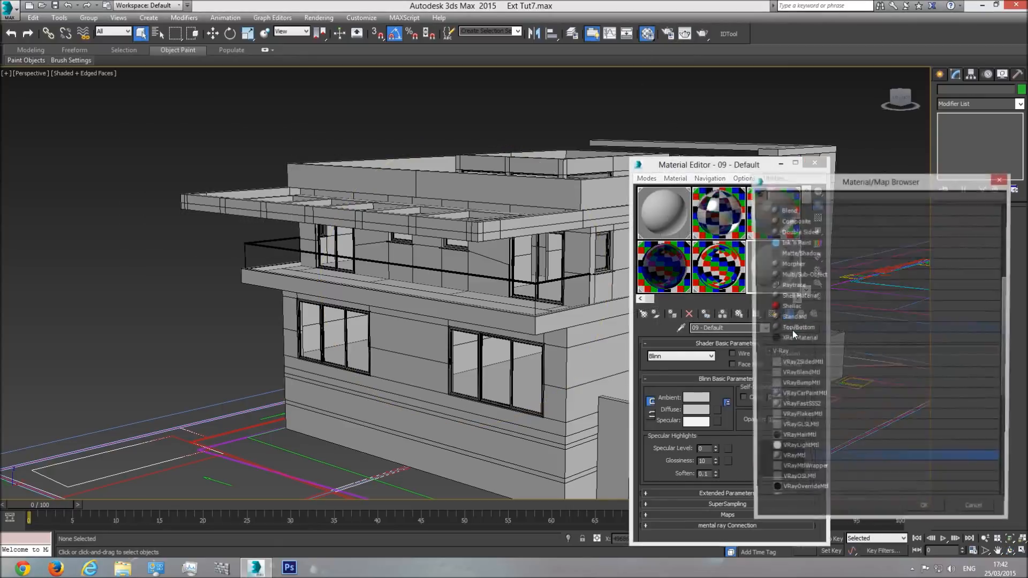
double_click(797, 461)
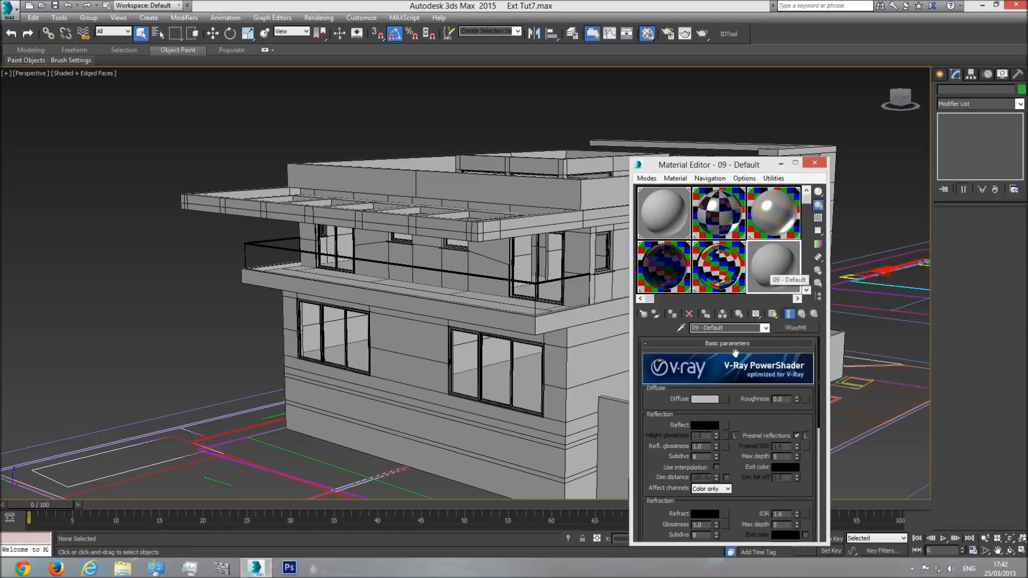
left_click(712, 403)
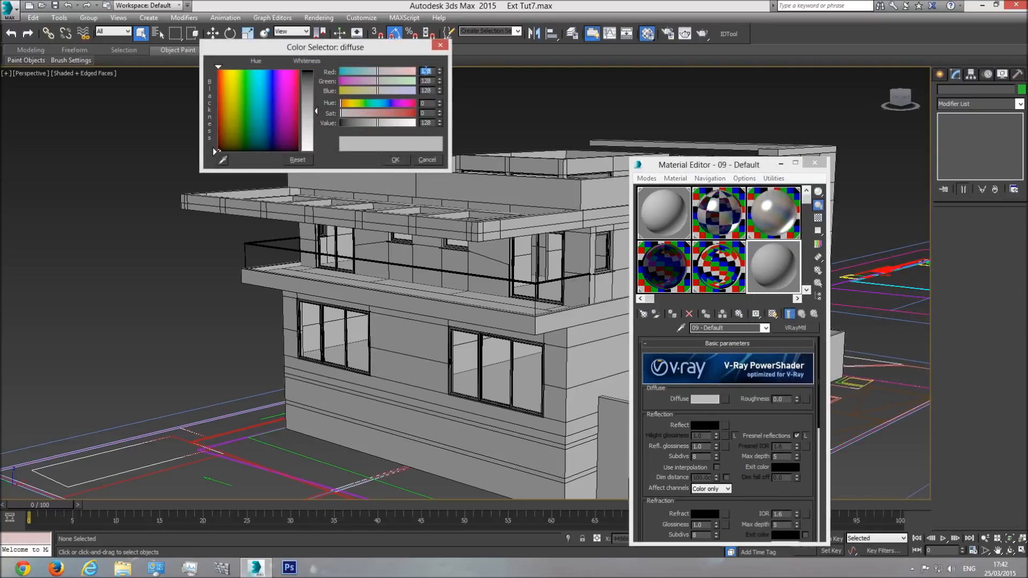
left_click_drag(317, 112, 316, 71)
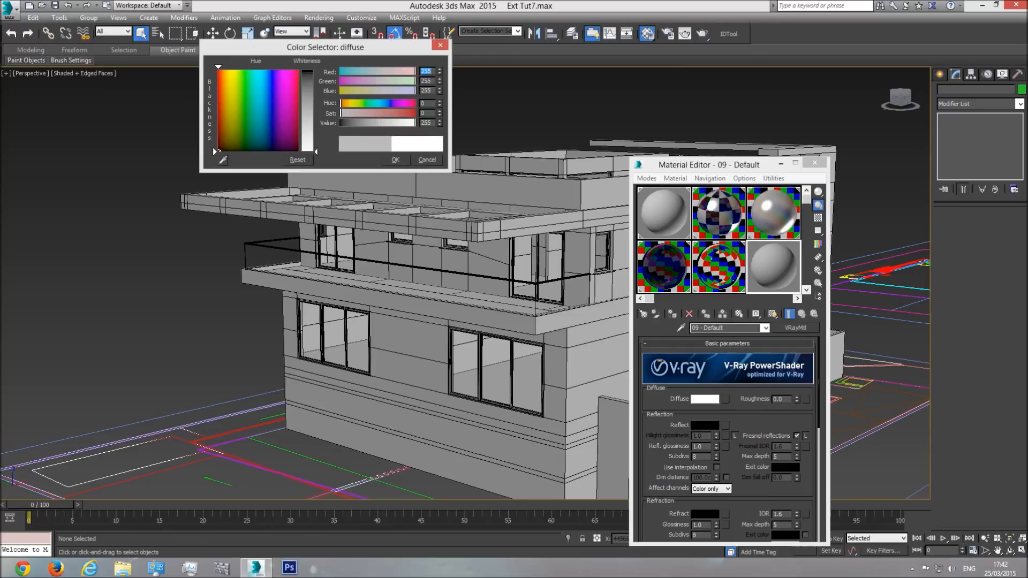
left_click(396, 160)
Step: Change the diffuse colour to a light beige with hue 24, saturation 49 and value 190, and name the material Walls
left_click(704, 399)
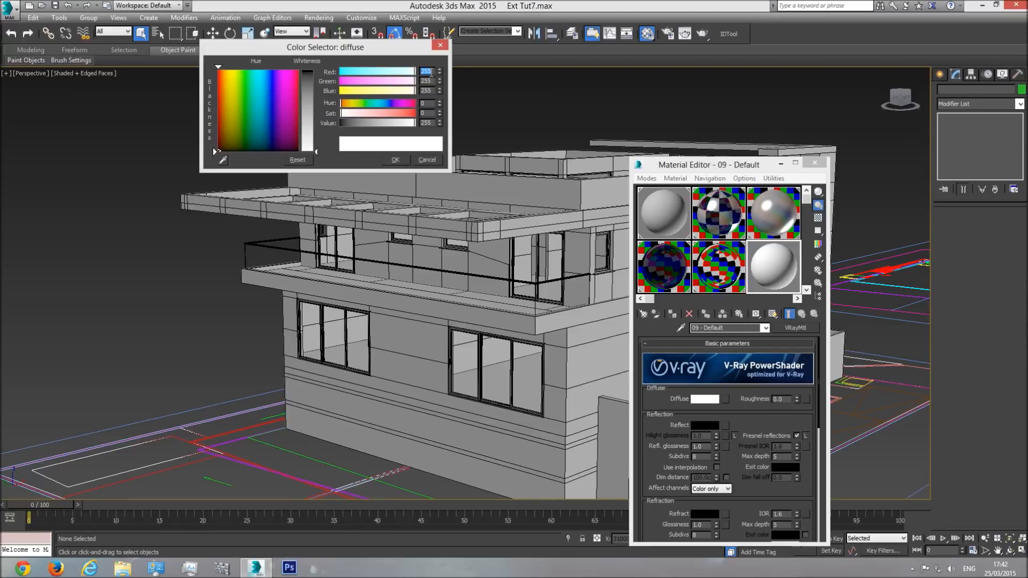
key("Tab")
type("1")
key("Tab")
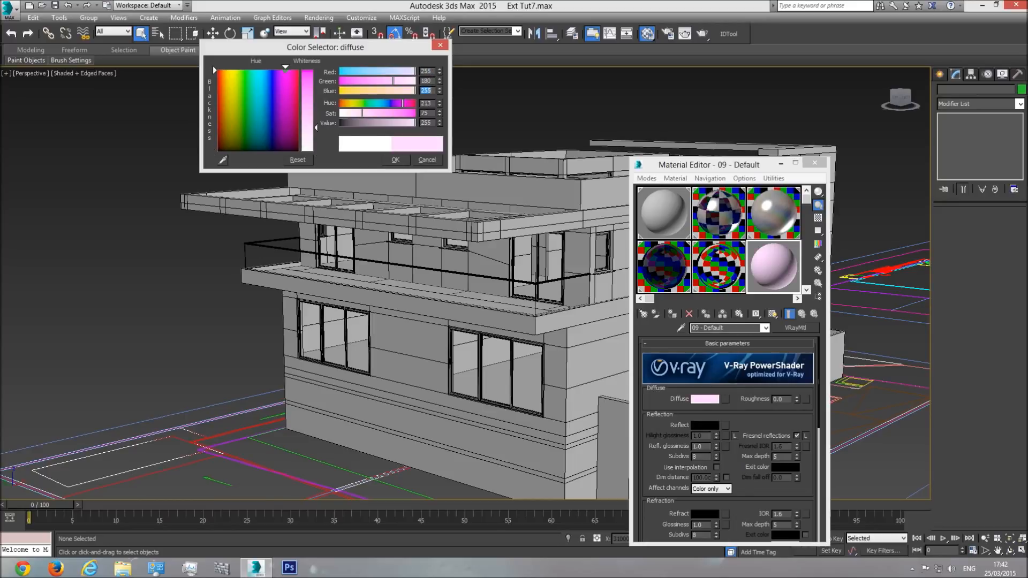
type("80")
key("Tab")
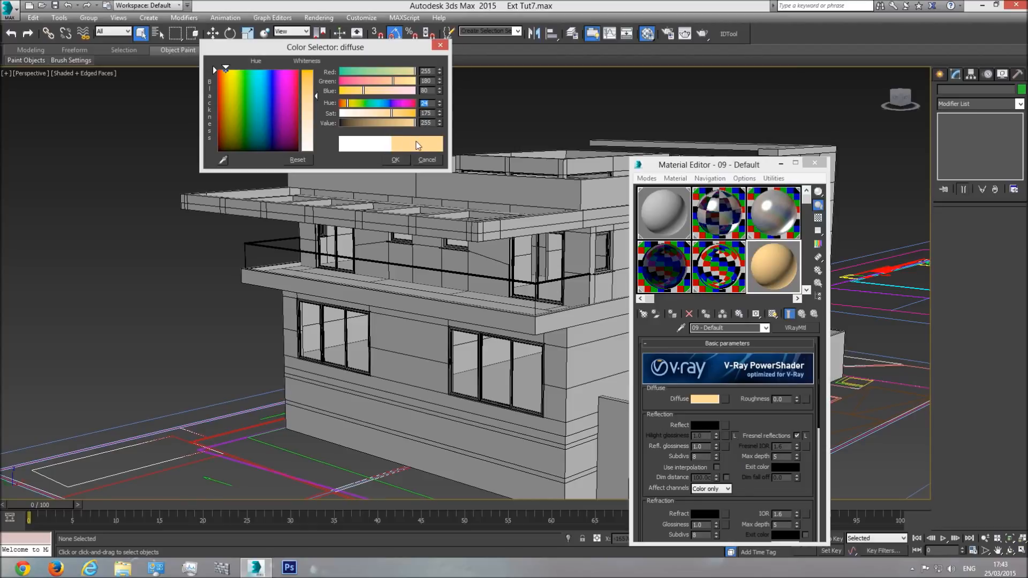
left_click_drag(415, 123, 409, 123)
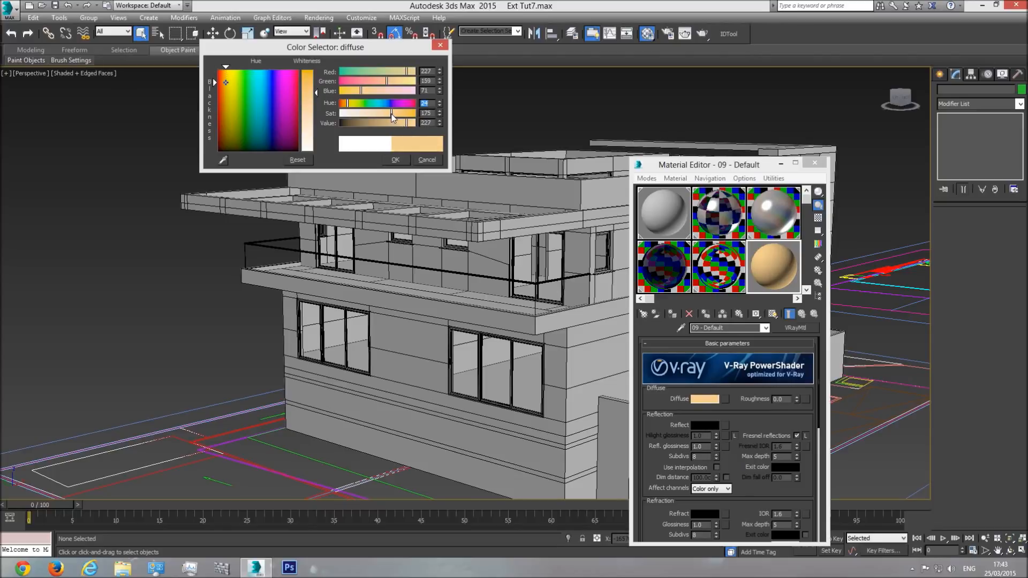
mouse_move(392, 117)
left_mouse_down()
mouse_move(352, 116)
mouse_move(397, 125)
left_mouse_up()
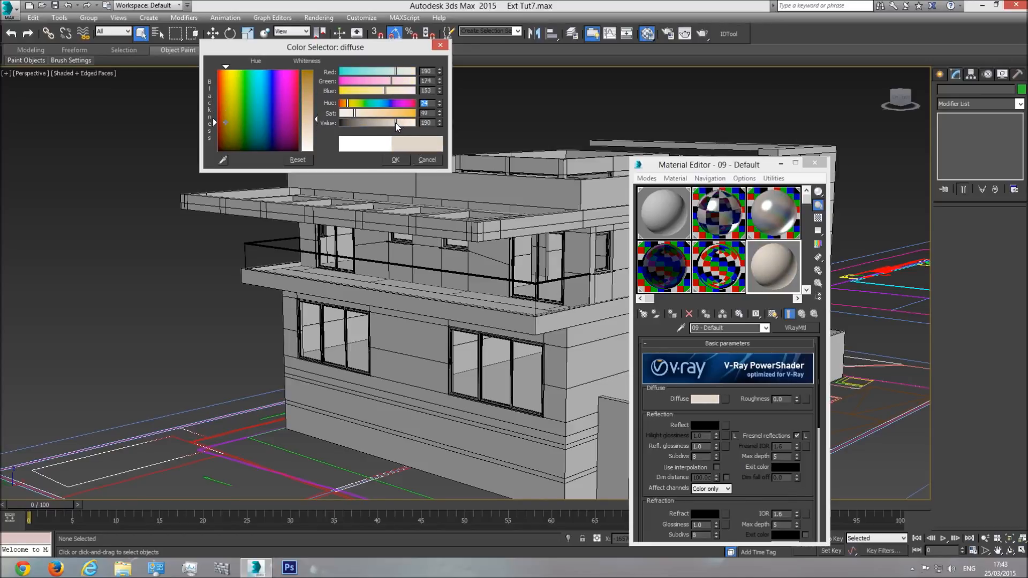
left_click(395, 160)
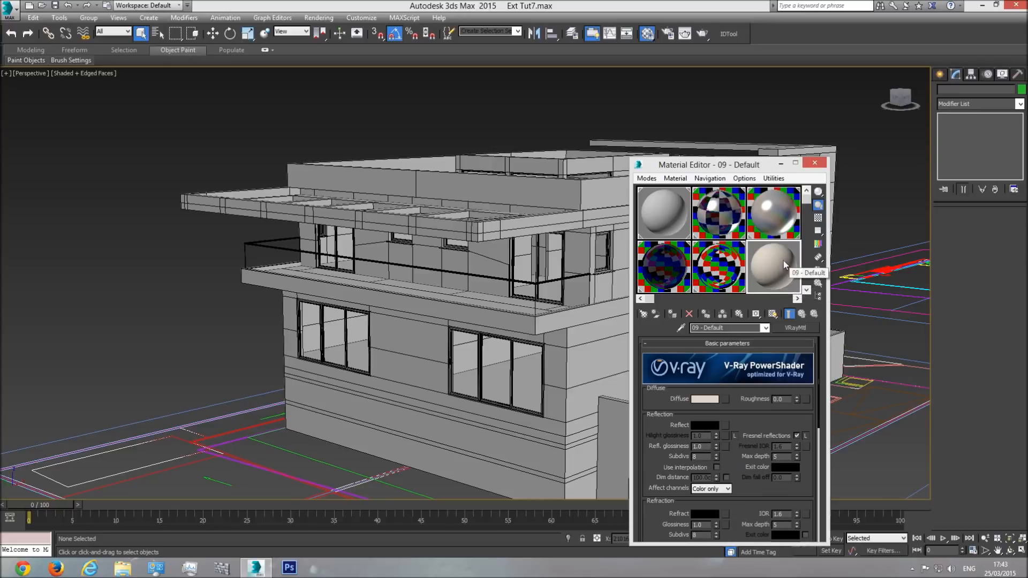
left_click(739, 328)
type("Walls")
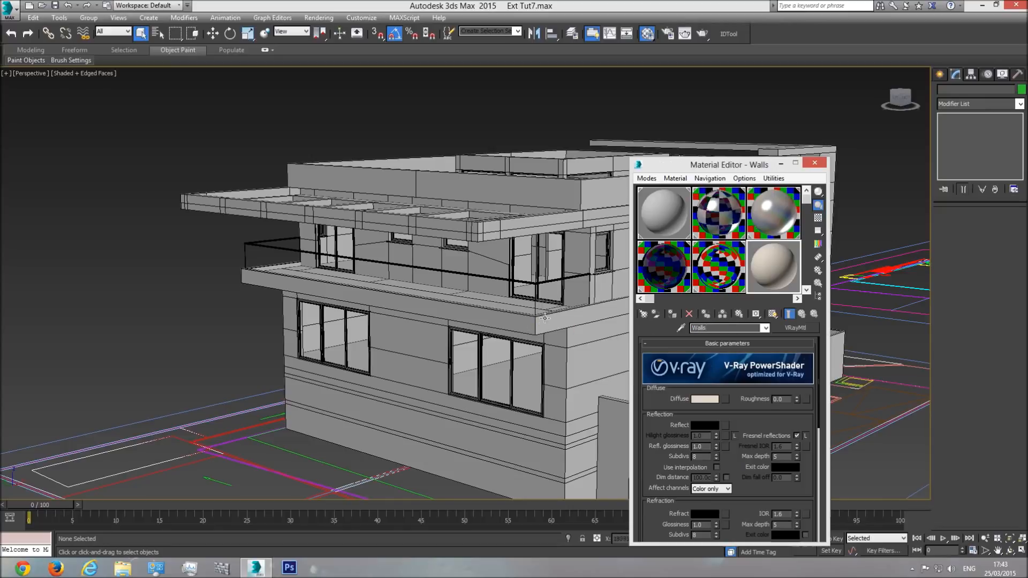
Step: Select the roof railing, pergola slab, house walls, balcony floor cover and boundary walls together
middle_click_drag(538, 321, 419, 311, "alt")
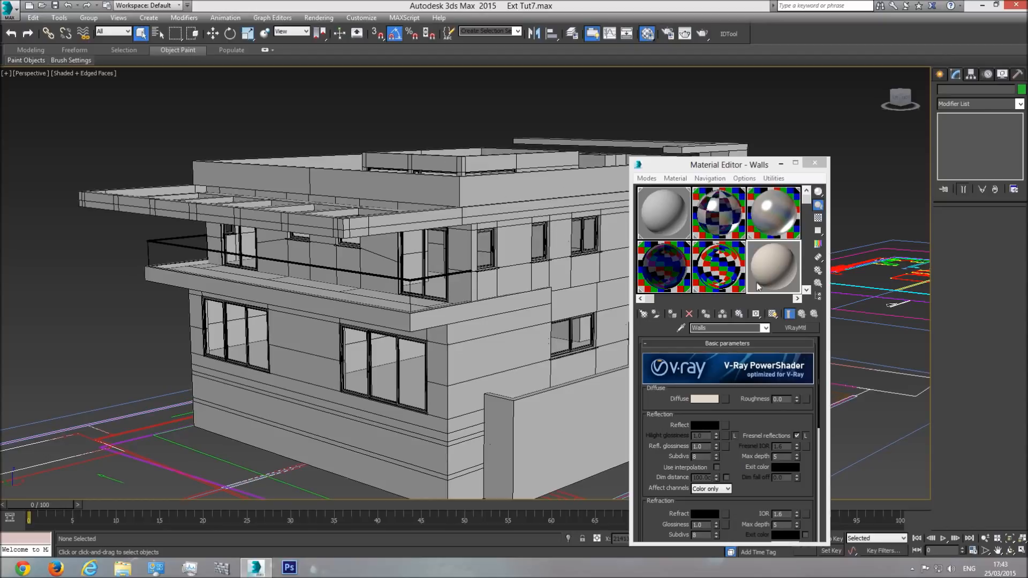
left_click(509, 193)
left_click(503, 211, "ctrl")
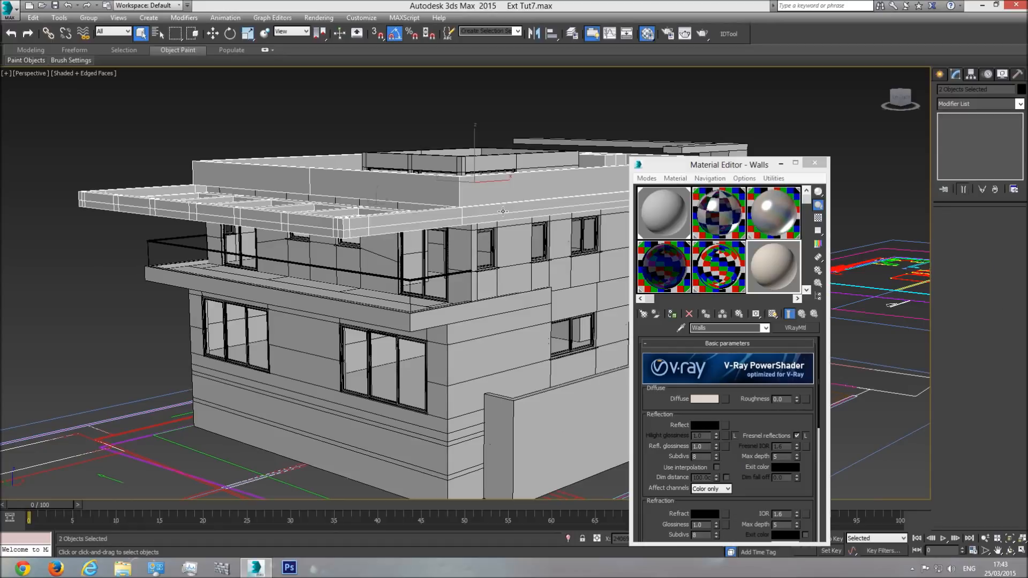
left_click(513, 240, "ctrl")
left_click(509, 323, "ctrl")
left_click(472, 309, "ctrl")
left_click(449, 441, "ctrl")
left_click(537, 429, "ctrl")
left_click(1010, 551)
left_click_drag(535, 240, 616, 328)
right_click(284, 455)
left_click(289, 438, "ctrl")
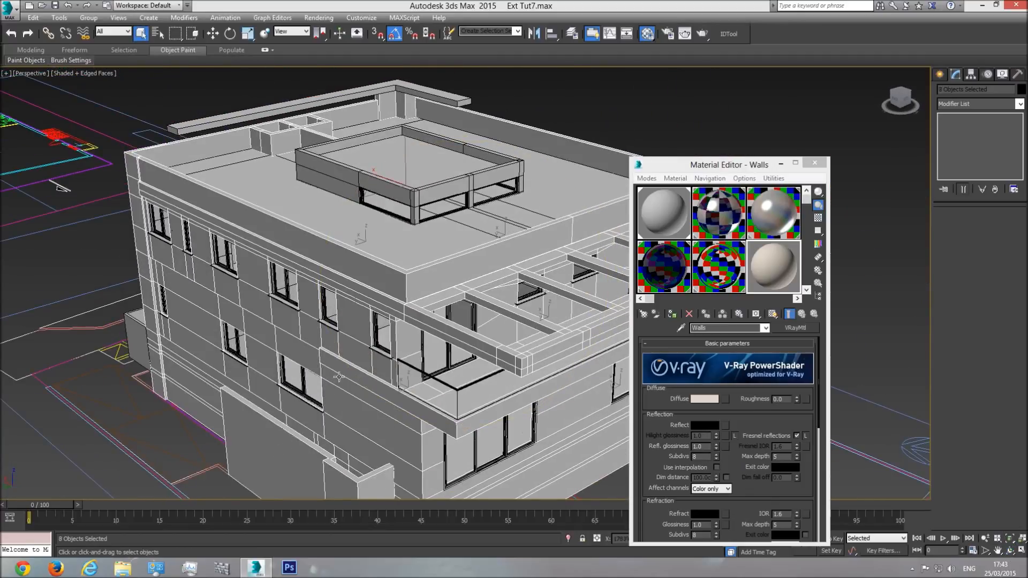
Step: Add the entrance stair's side wall at the rear to the selection and assign the Walls material to all selected objects
middle_click_drag(339, 377, 450, 336)
left_click(1010, 551)
left_click_drag(506, 305, 623, 254)
middle_click_drag(448, 291, 407, 208)
right_click(408, 211)
left_click(426, 384, "ctrl")
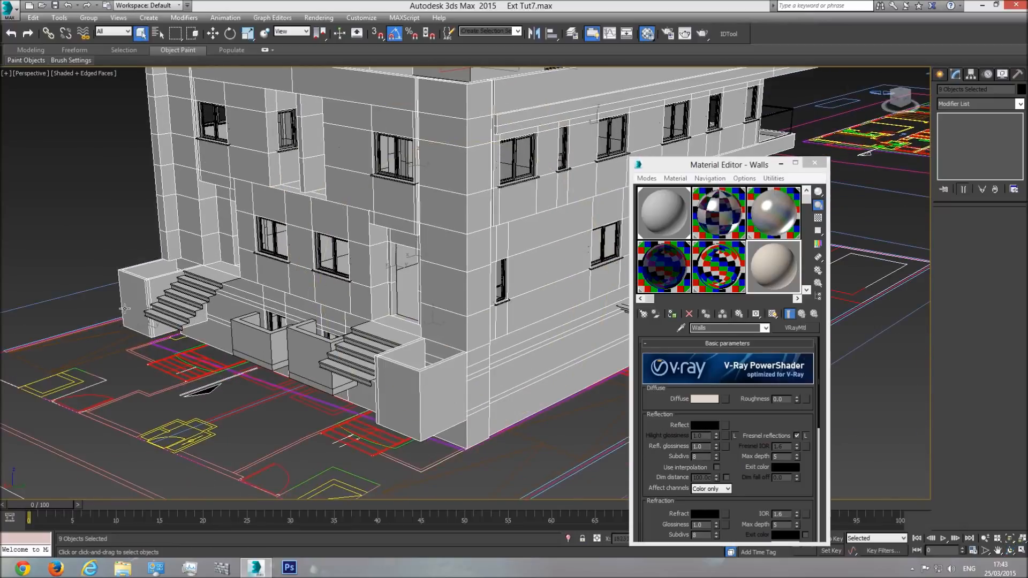
left_click(1009, 551)
left_click_drag(498, 307, 683, 316)
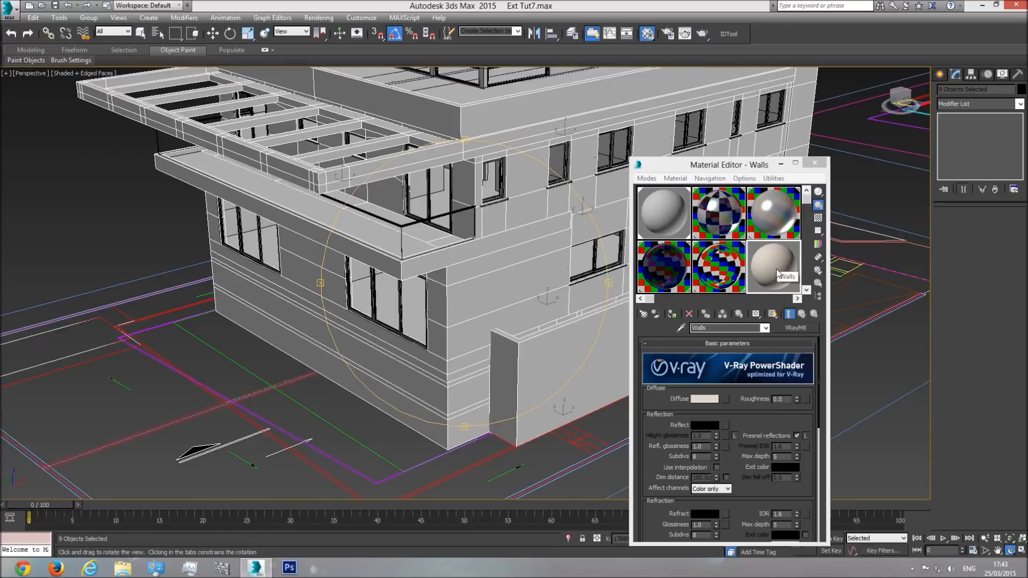
left_click_drag(452, 254, 452, 316)
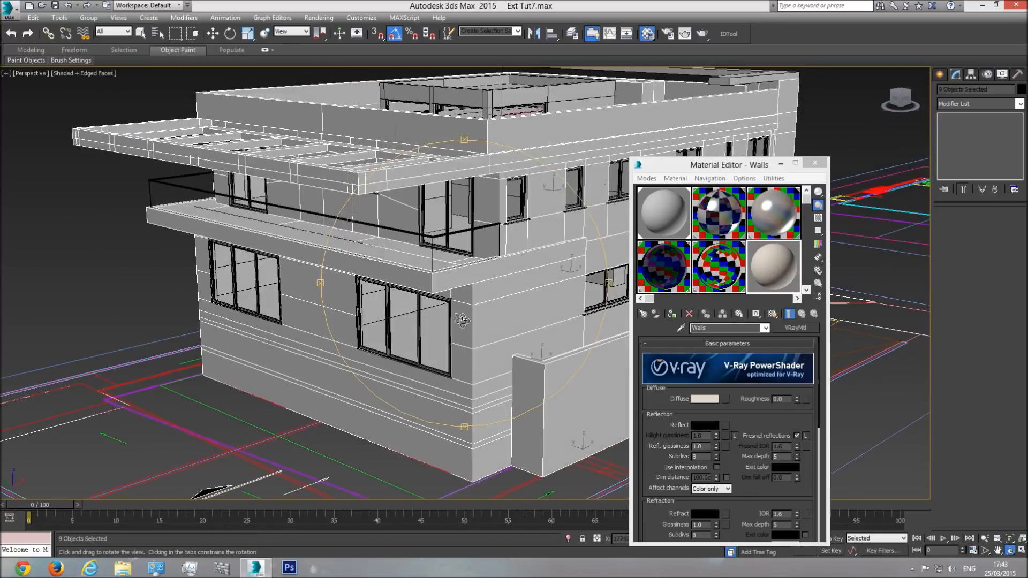
left_click(672, 316)
Step: Clear the selection, test-render the balcony corner with the new wall material and close the frame buffer
left_click_drag(375, 273, 378, 320)
right_click(217, 134)
left_click(178, 95)
scroll(484, 294, "up", 8)
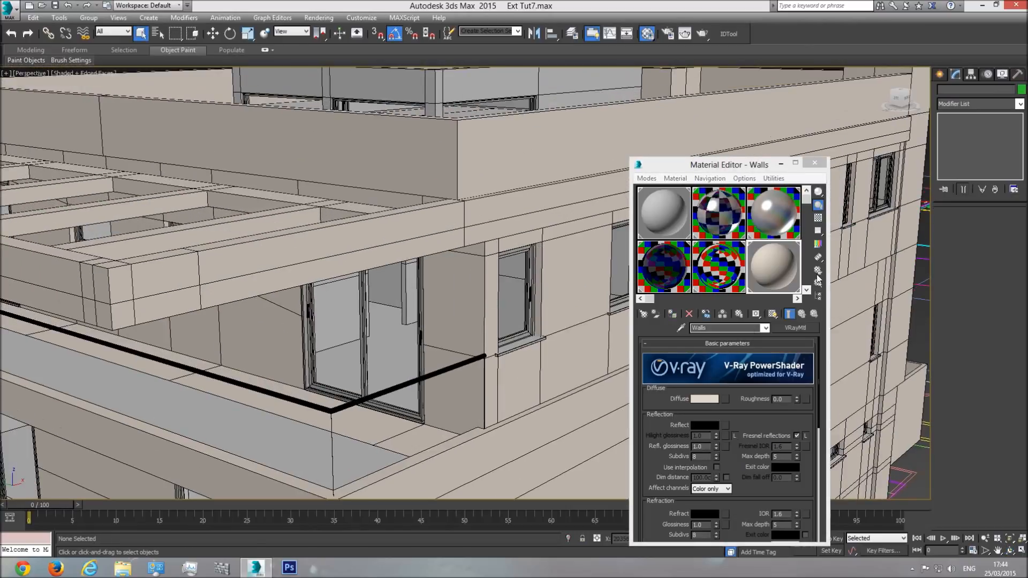
middle_click_drag(455, 239, 484, 222)
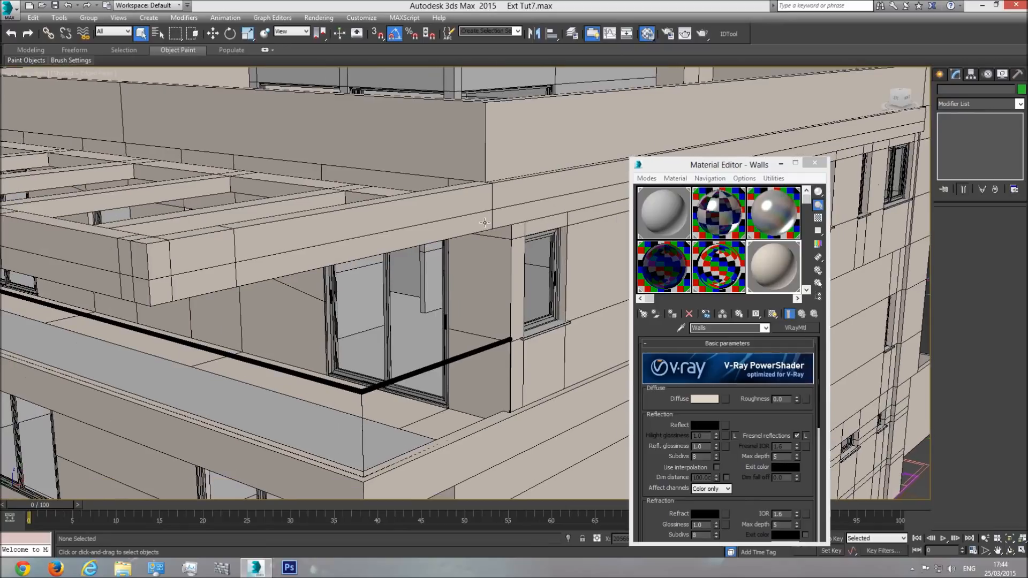
key("shift+q")
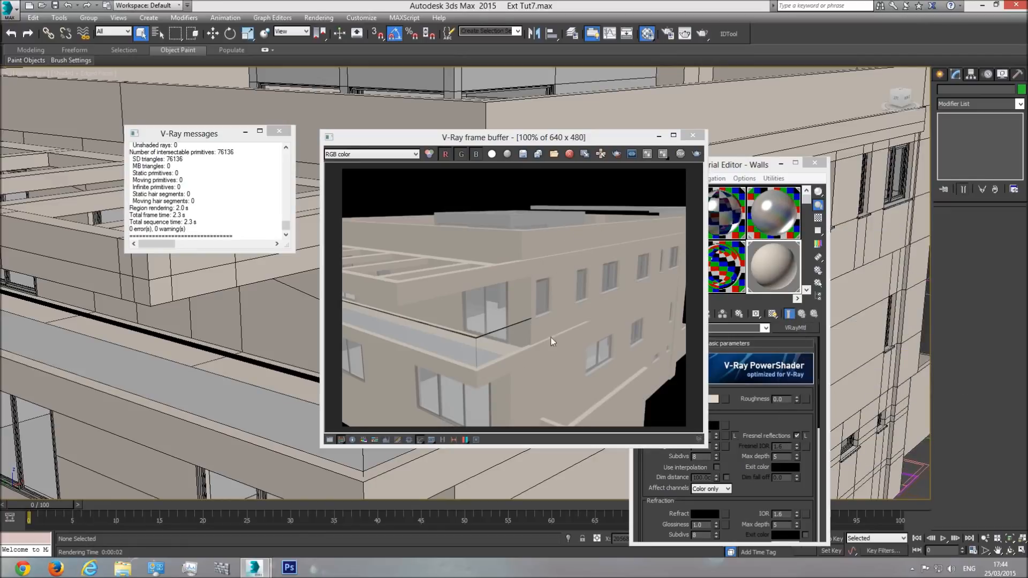
left_click(692, 135)
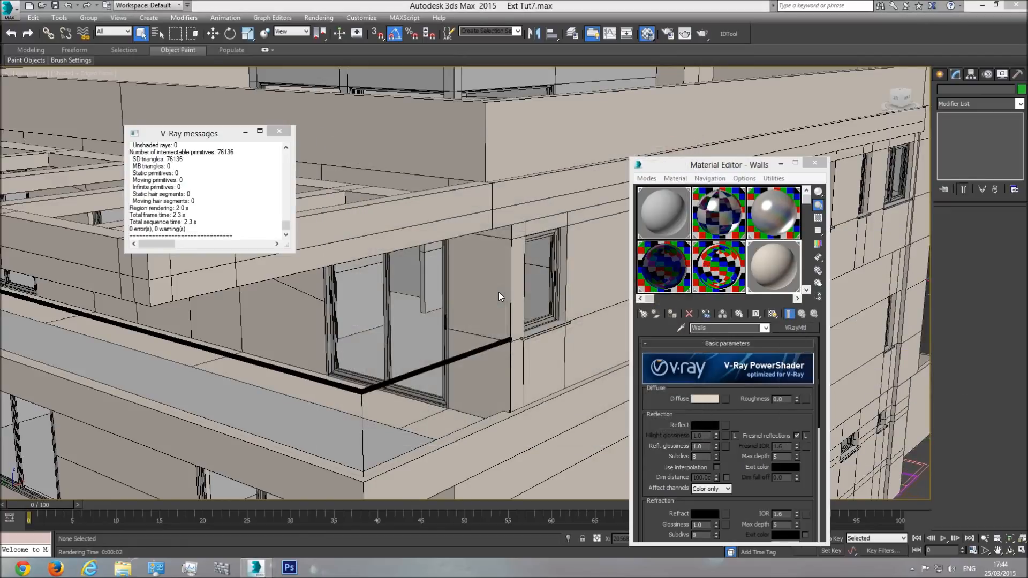
Step: Render a close-up of the junction between the roof railing and the pergola slab, and close the frame buffer
scroll(535, 248, "up", 5)
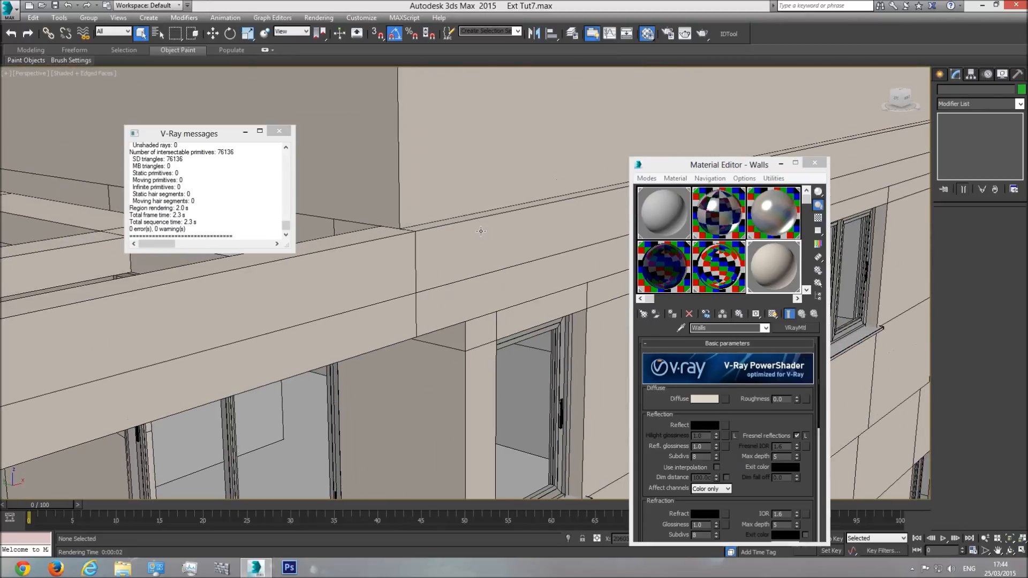
scroll(475, 238, "up", 5)
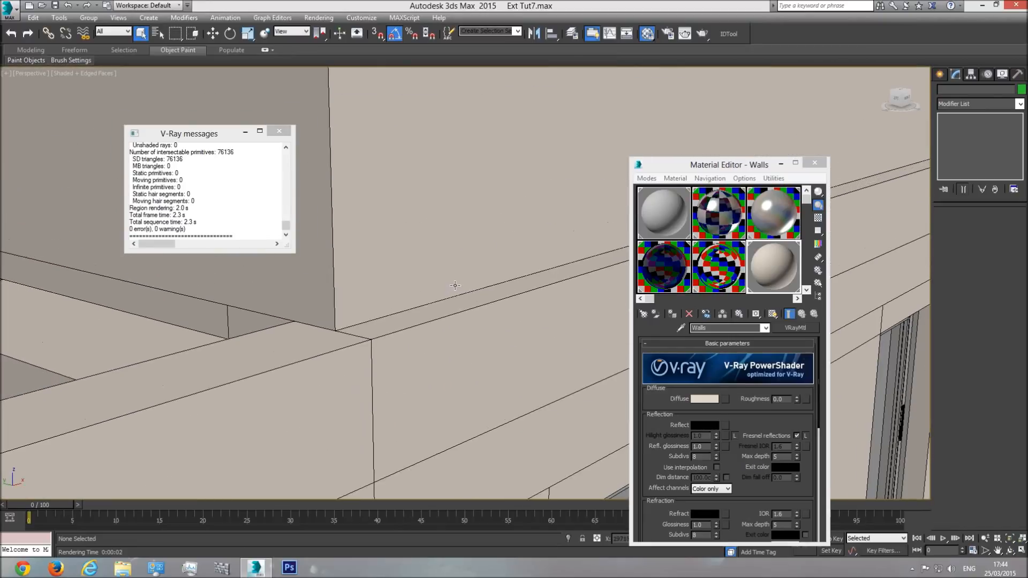
key("shift+q")
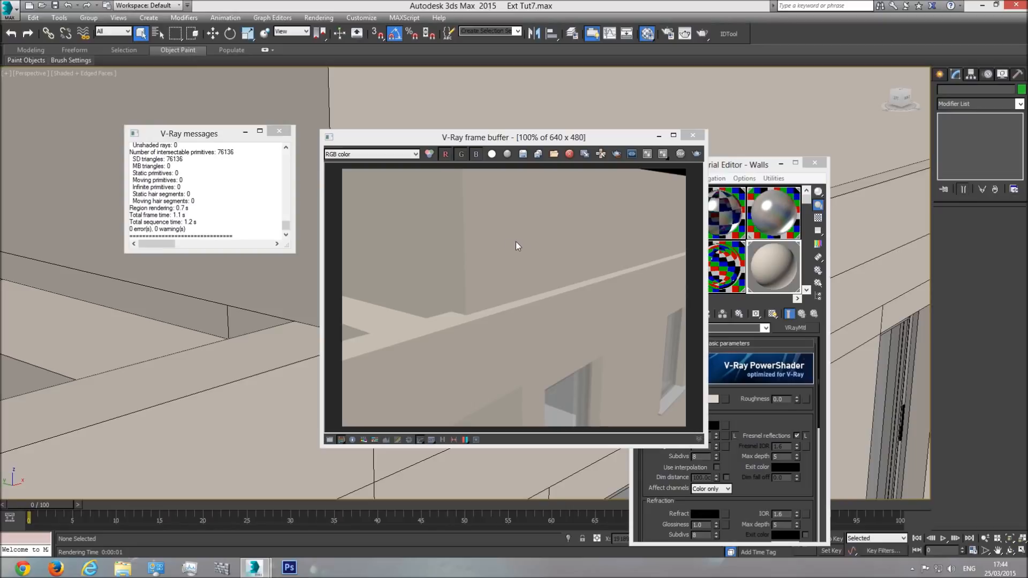
left_click(692, 136)
Step: Check the roof railing, pergola slab and balcony floor cover as separate objects, leaving only the roof railing selected
middle_click_drag(493, 191, 478, 251)
scroll(480, 212, "down", 5)
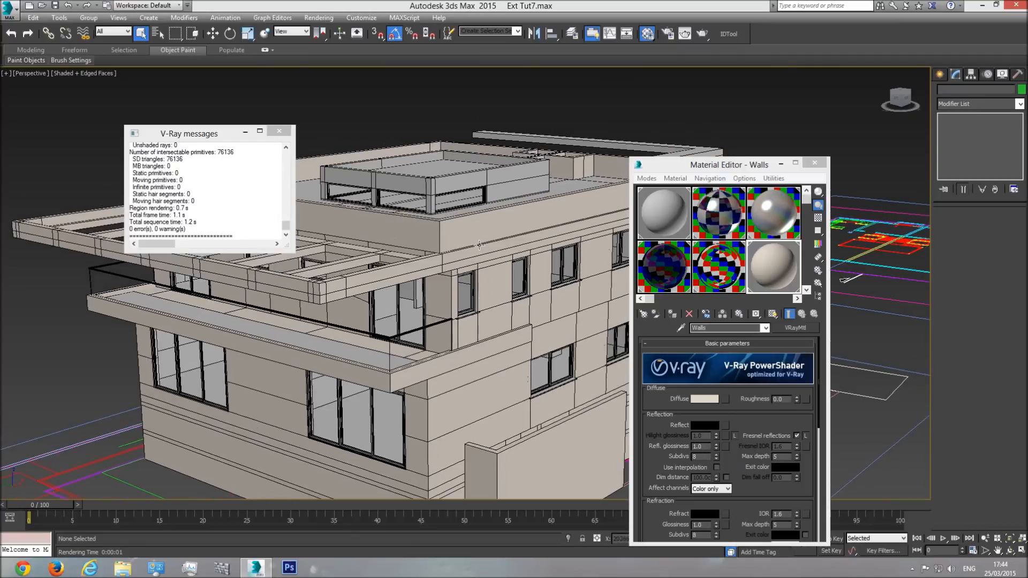
left_click(486, 234)
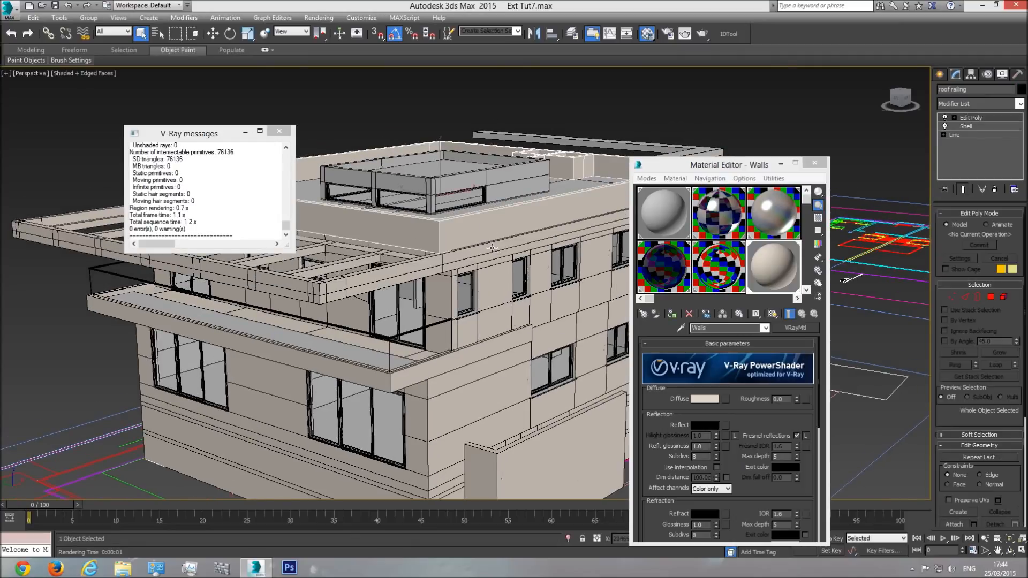
left_click(493, 253, "ctrl")
left_click(485, 352, "ctrl")
left_click(484, 345)
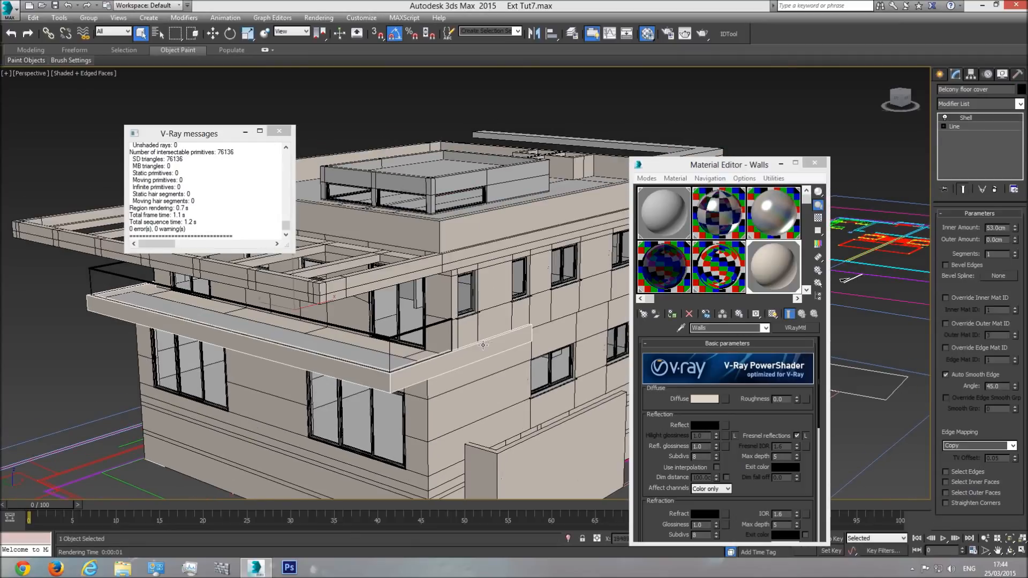
left_click(486, 228)
left_click(490, 256, "ctrl")
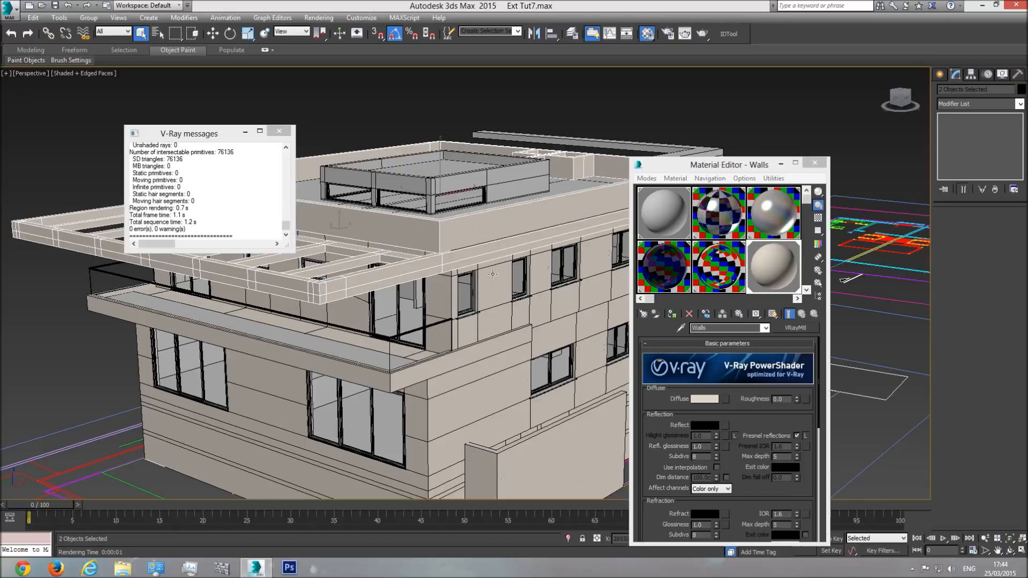
left_click(501, 233)
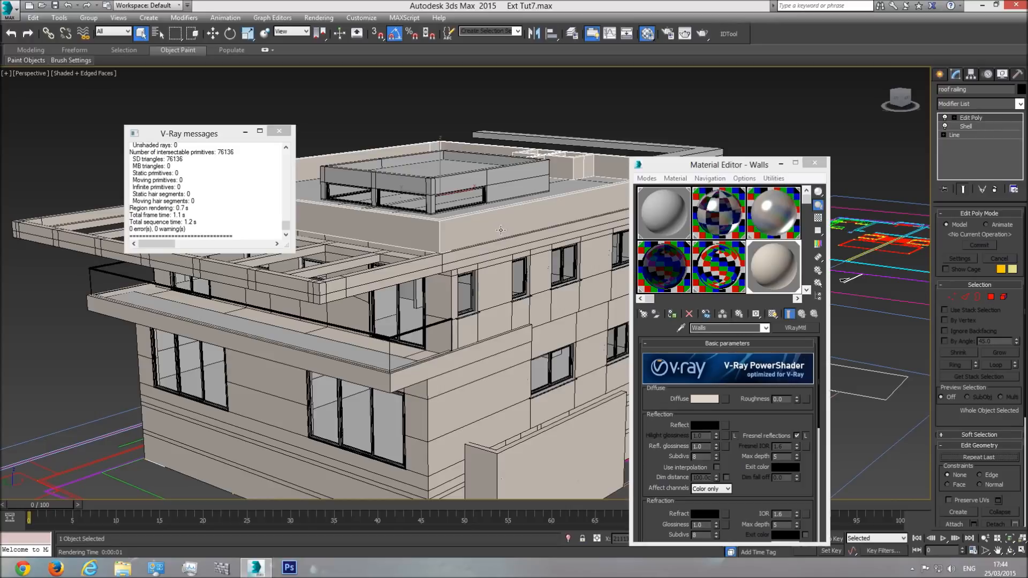
Step: Select every object using the Walls material, isolate the selection in the viewport and clear the selection
left_click(479, 260, "ctrl")
left_click(494, 325, "ctrl")
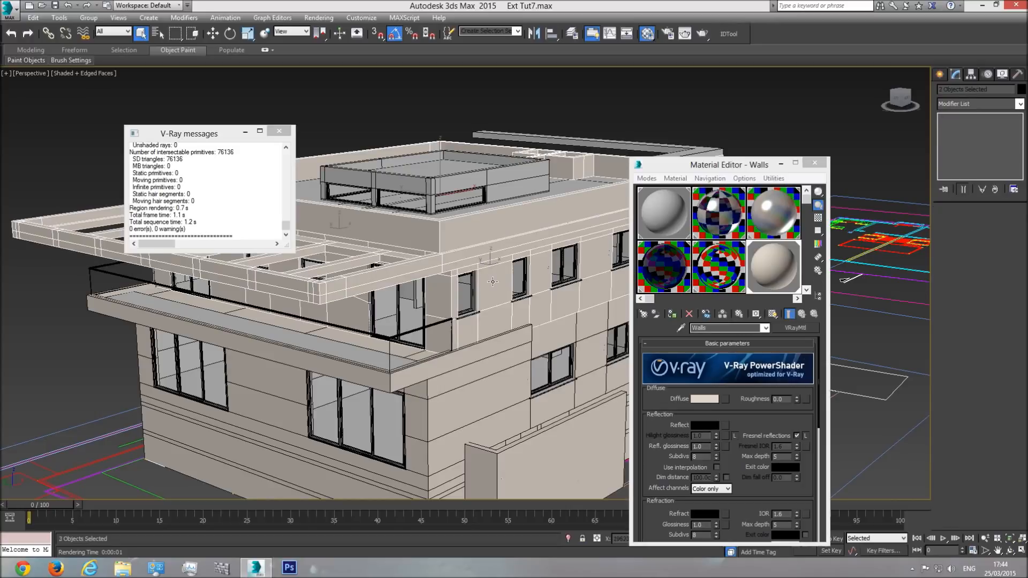
right_click(771, 263)
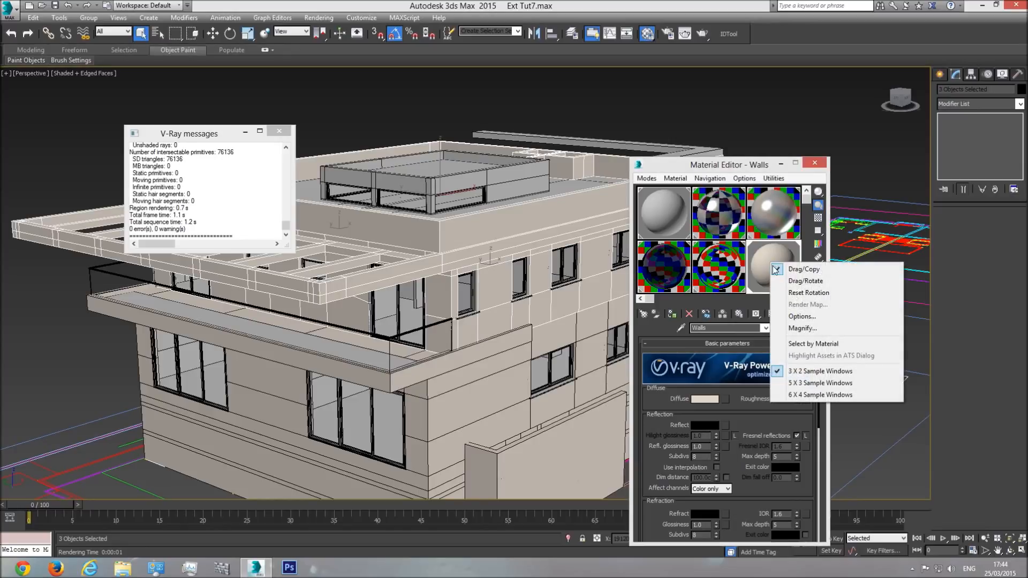
left_click(811, 344)
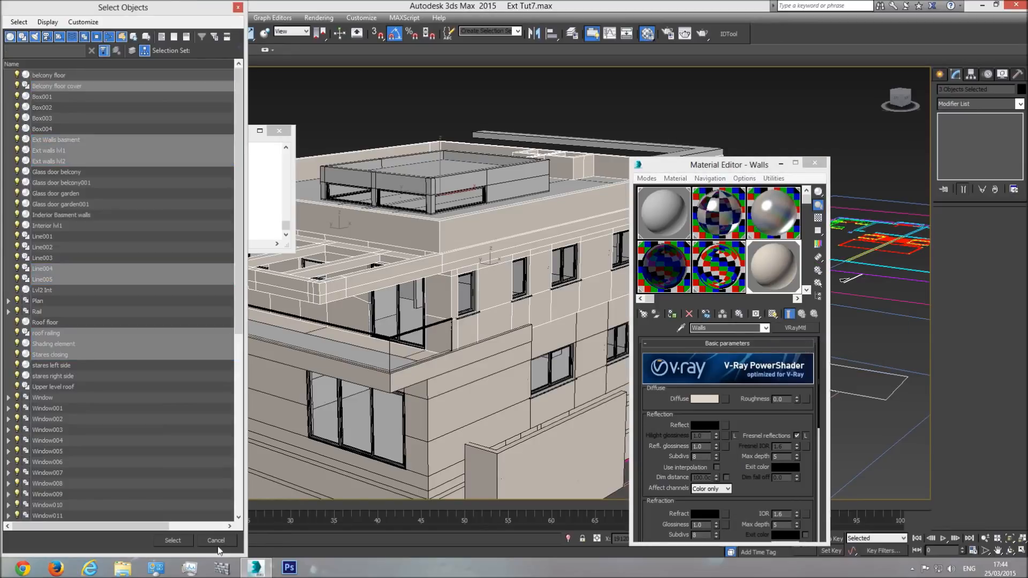
left_click(173, 540)
scroll(402, 201, "down", 3)
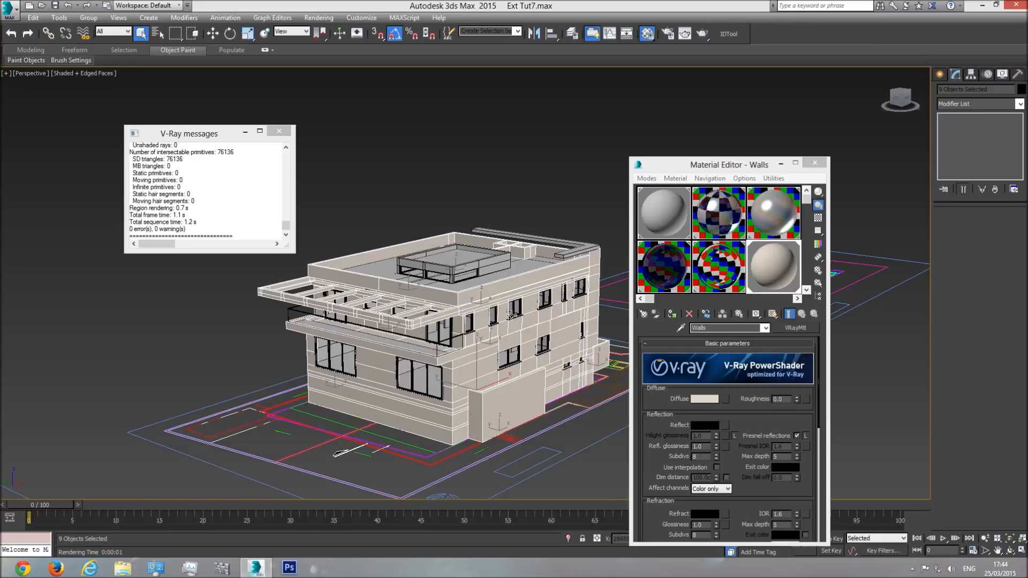
left_click(568, 537)
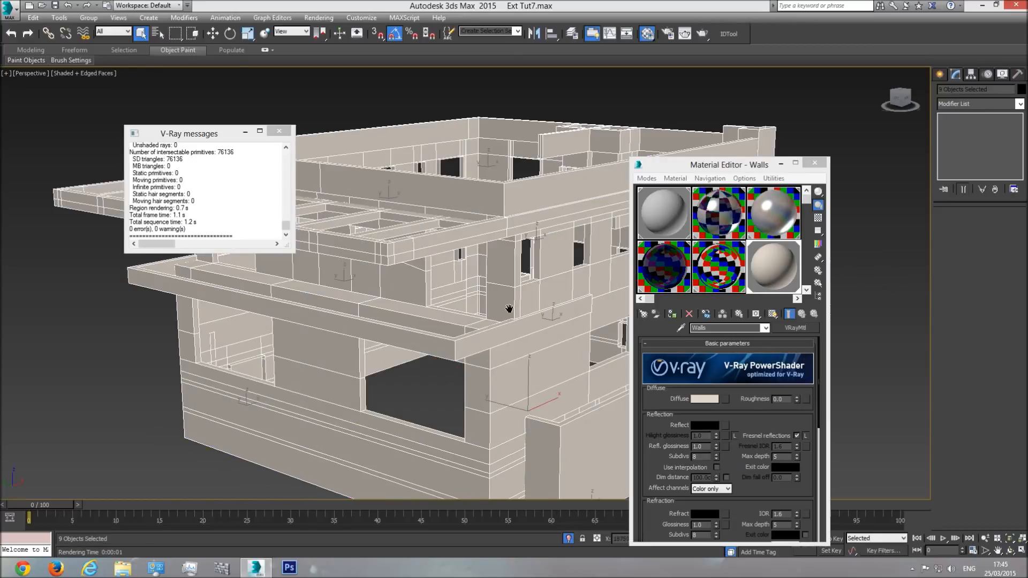
left_click(641, 113)
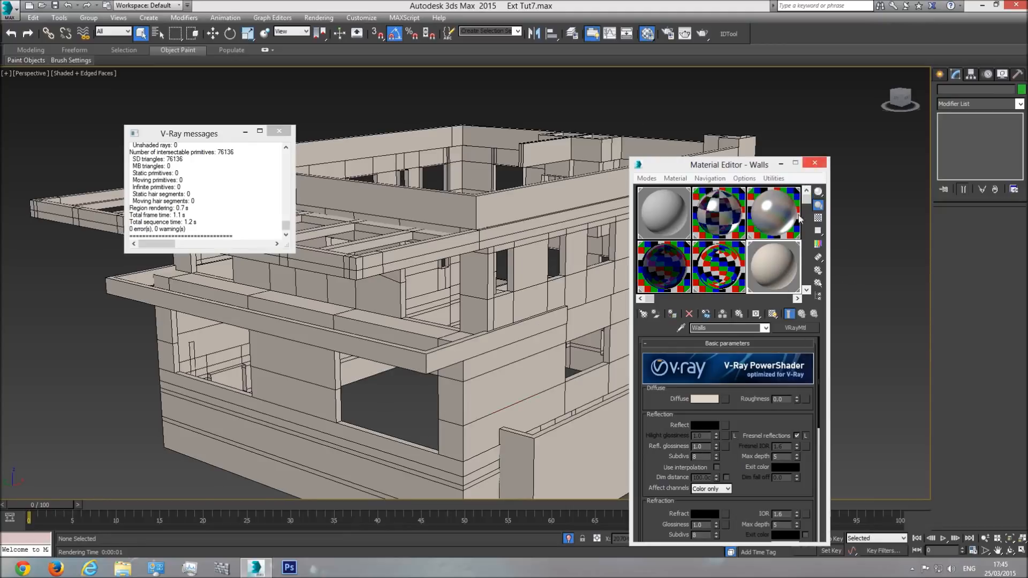
Step: Show an enlarged sample preview of the Walls material beside the editor and expand the material's map slots
double_click(775, 269)
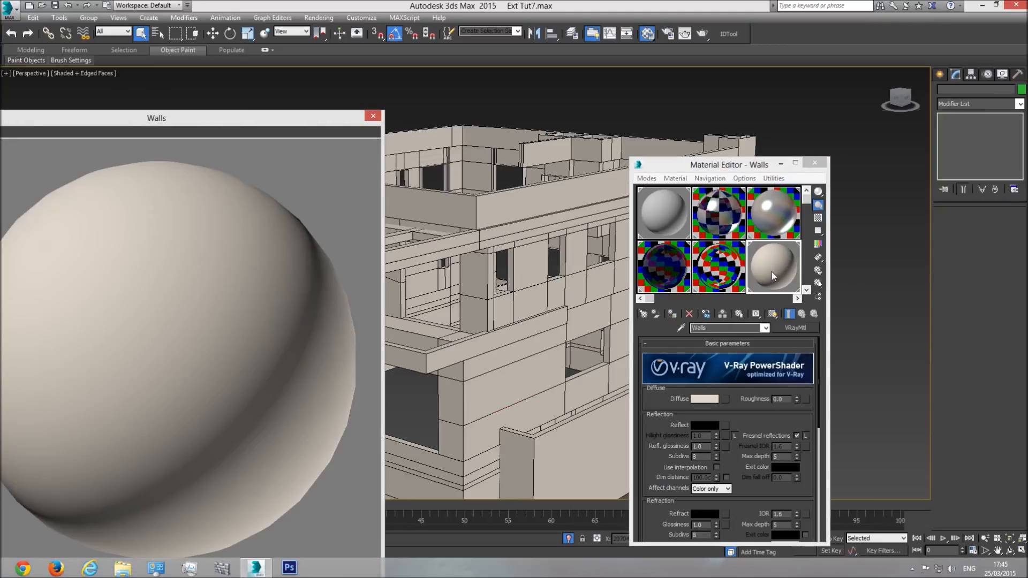
left_click_drag(246, 120, 349, 69)
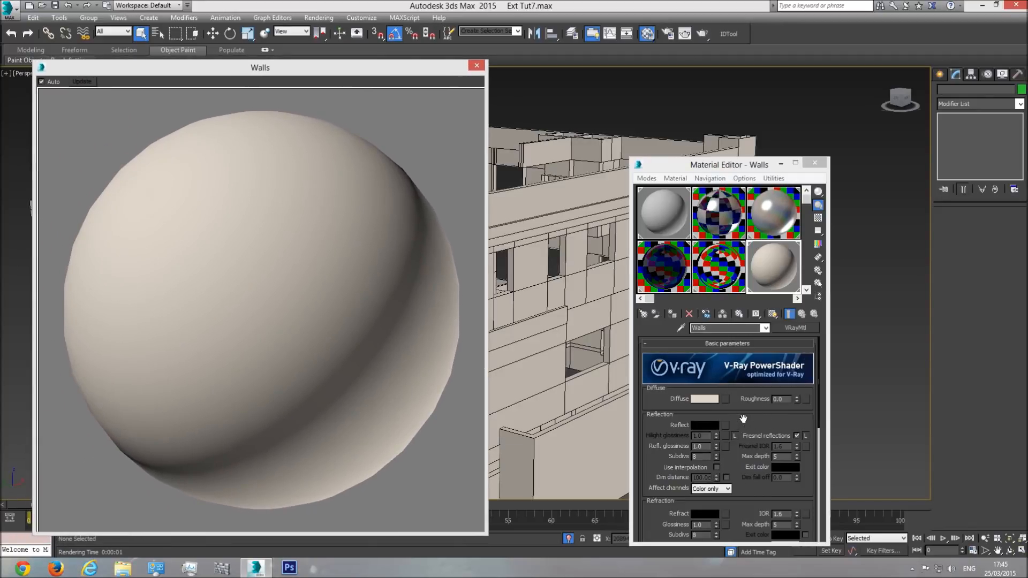
scroll(742, 419, "down", 10)
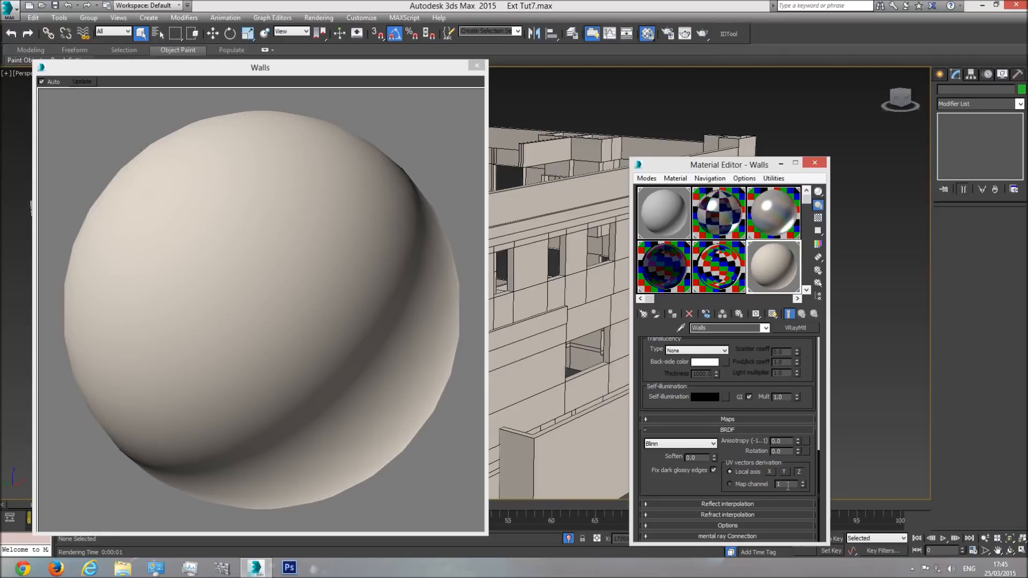
left_click(734, 419)
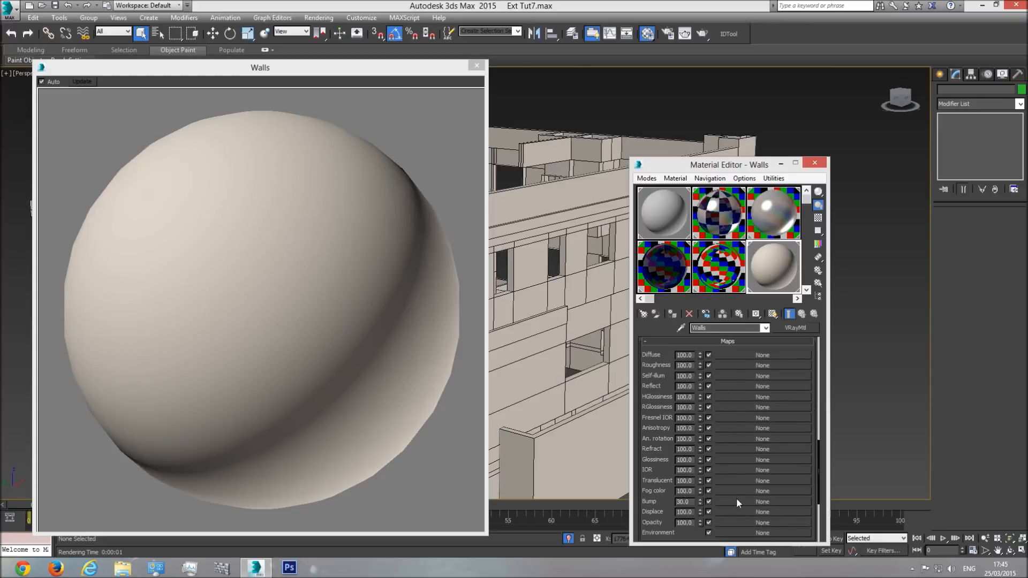
Step: Try a Cellular map in the Walls material's Bump slot, and clear that slot
left_click(759, 502)
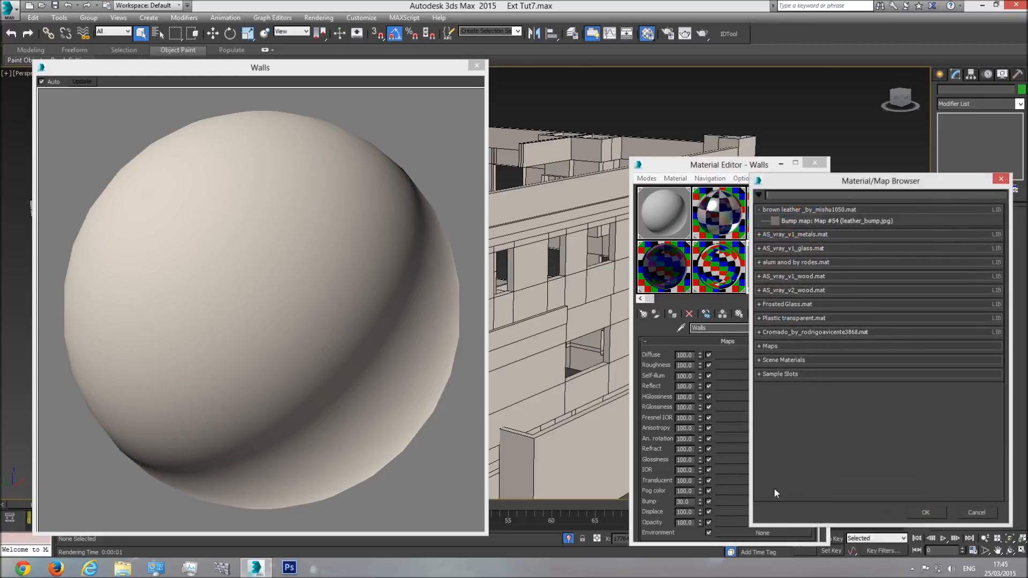
left_click(801, 346)
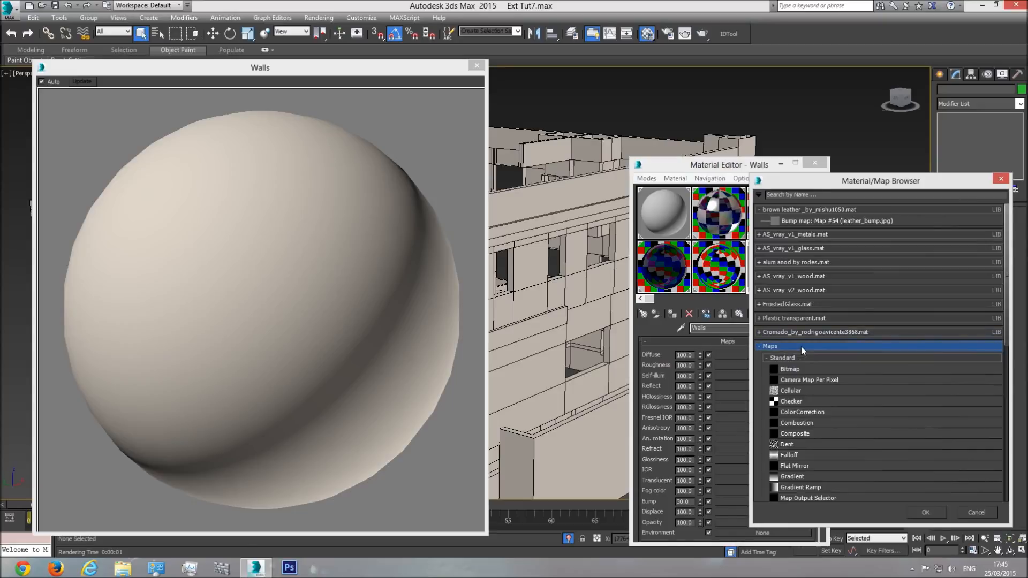
double_click(789, 390)
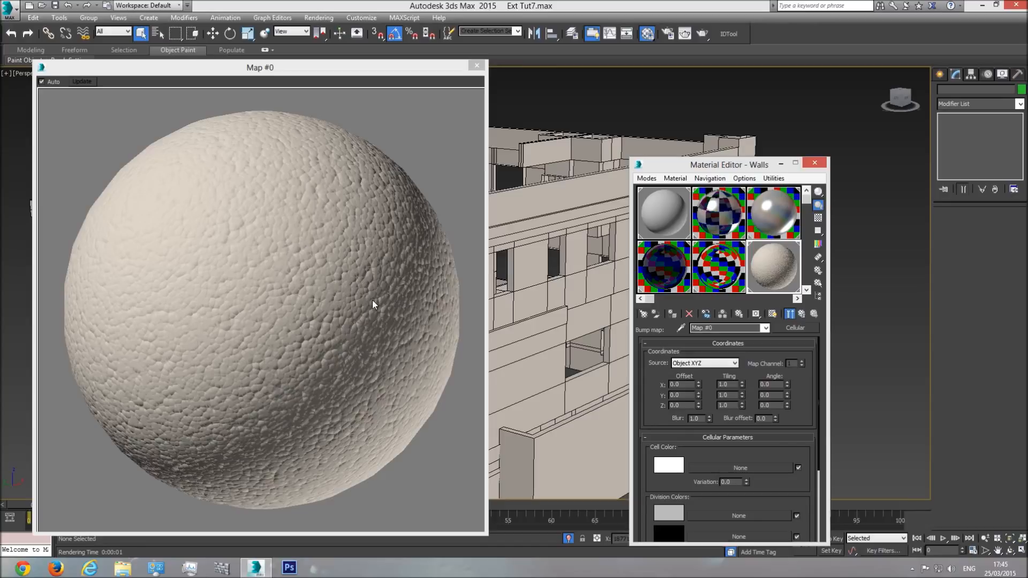
left_click(766, 328)
left_click(703, 338)
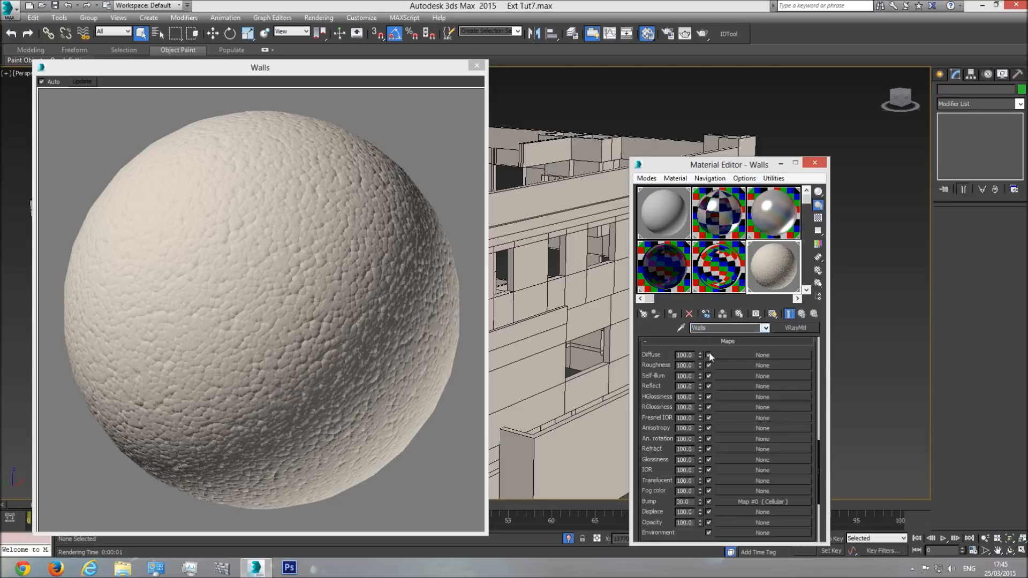
right_click(769, 501)
left_click(794, 532)
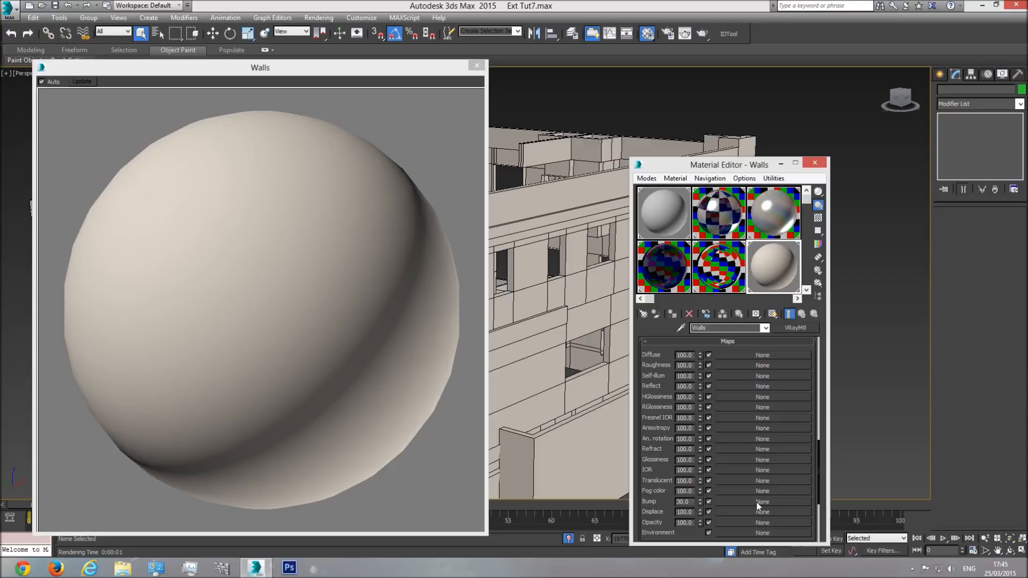
Step: Assign a Noise map to the Walls material's Bump slot, set the noise size to 5 and close the enlarged preview
left_click(756, 502)
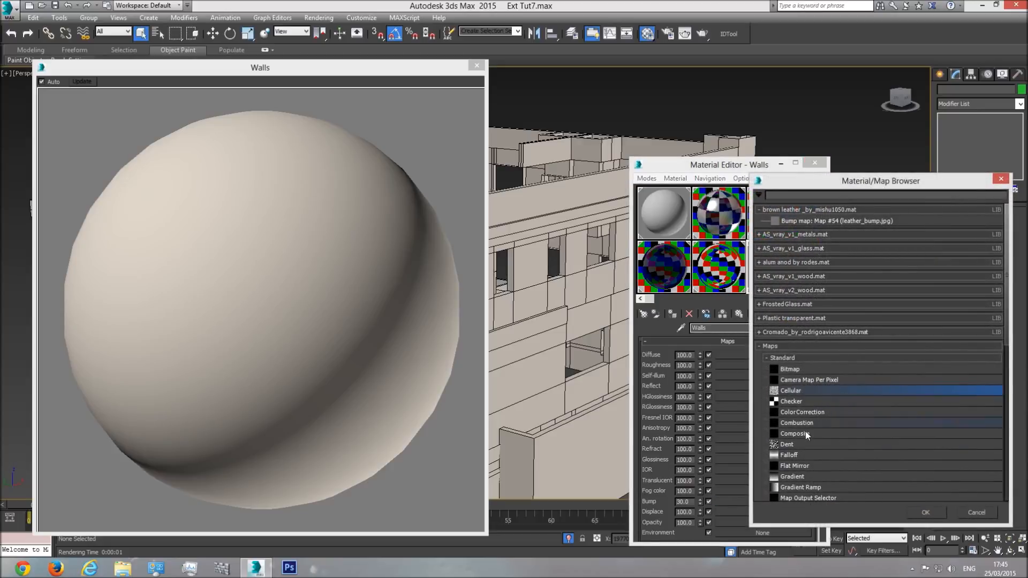
scroll(805, 431, "down", 3)
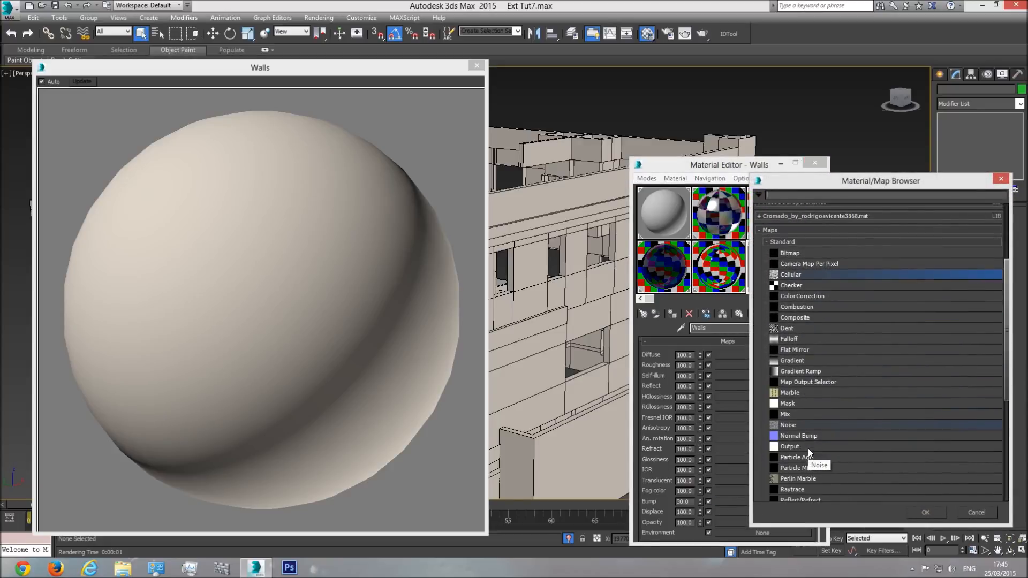
double_click(788, 425)
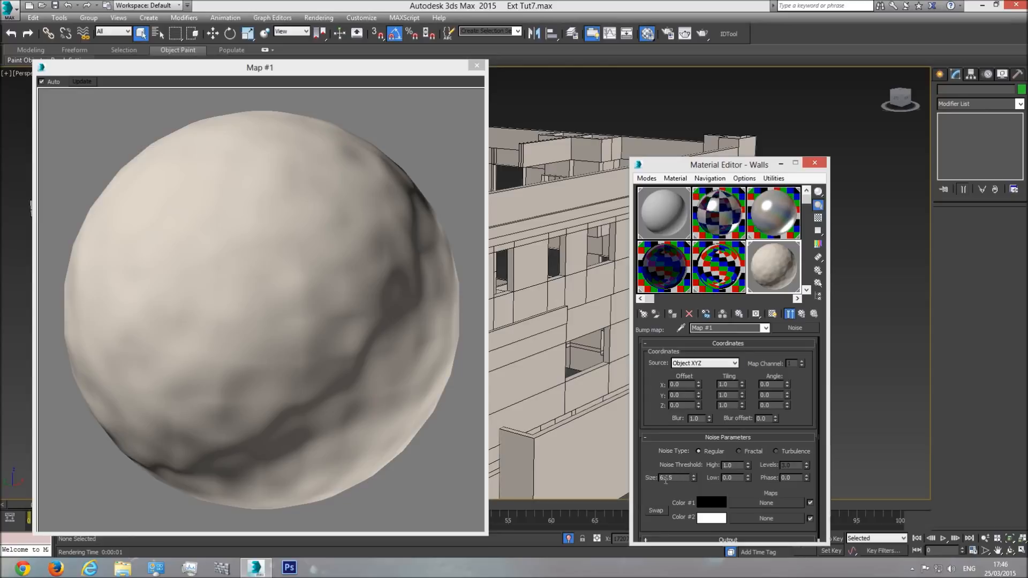
double_click(681, 479)
type("5")
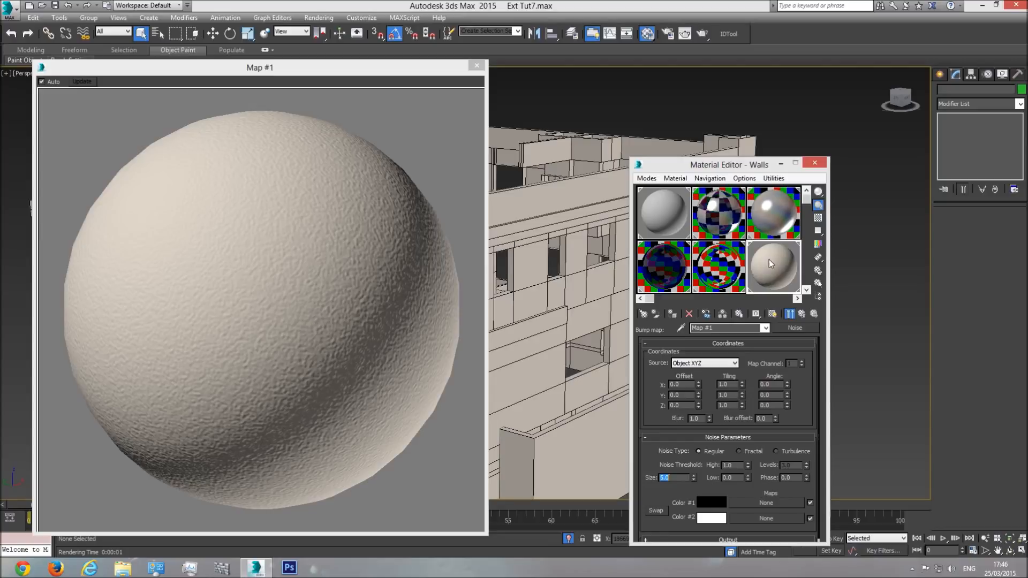
left_click(476, 66)
Step: Return to the Walls material's parent level and turn on its shaded display in the viewport
scroll(518, 234, "up", 5)
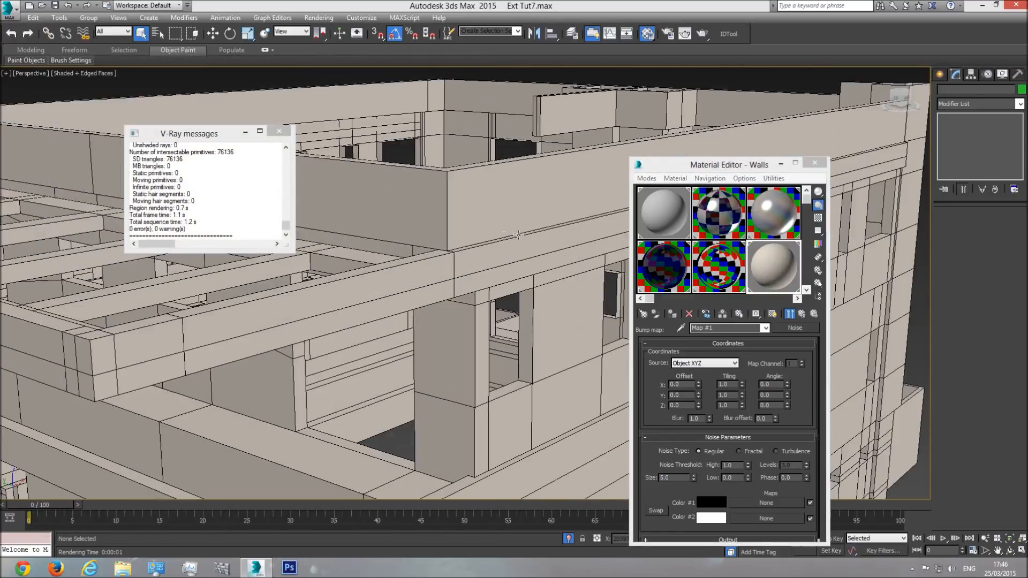
scroll(472, 207, "down", 3)
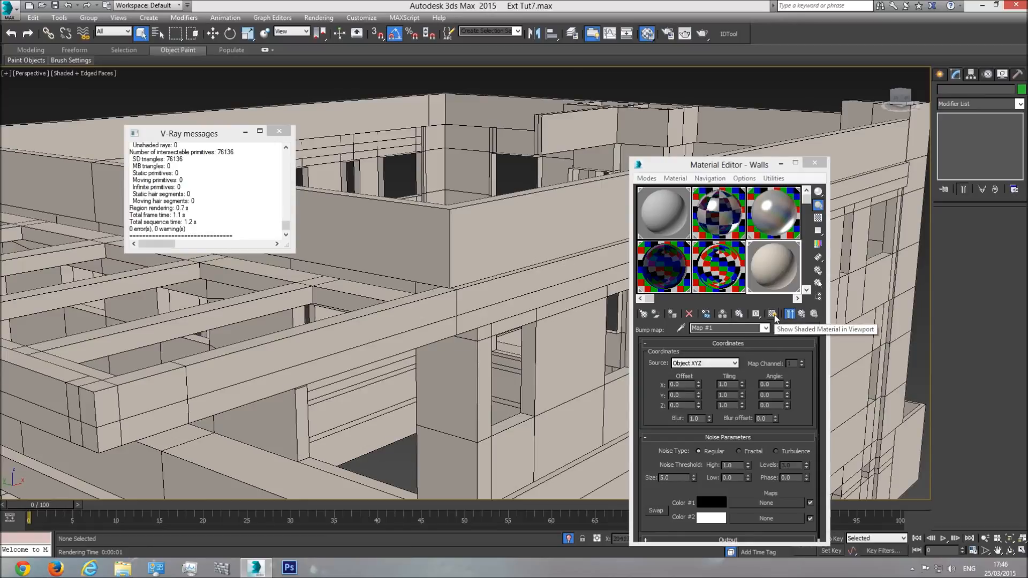
left_click(766, 327)
left_click(743, 339)
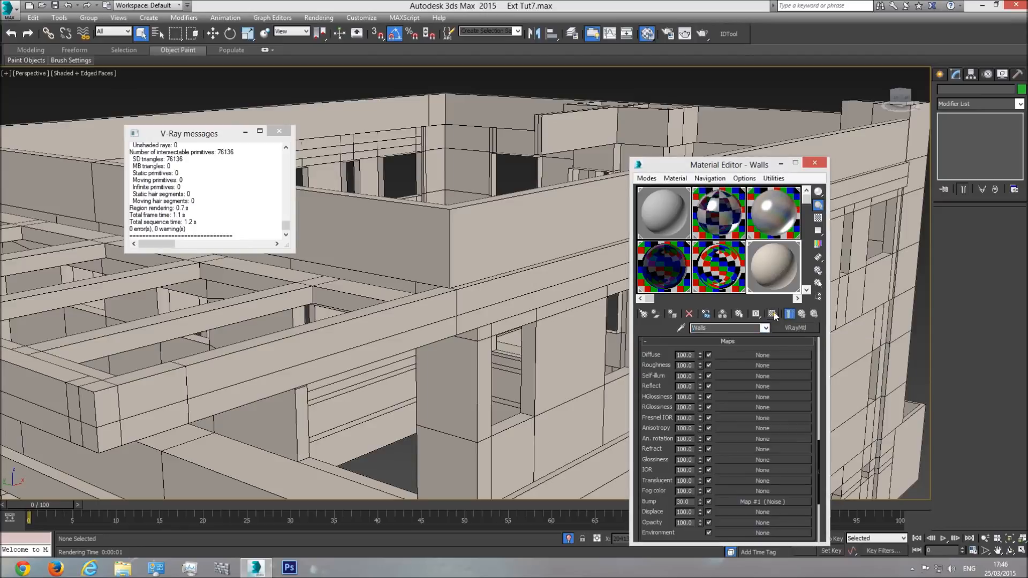
left_click(772, 315)
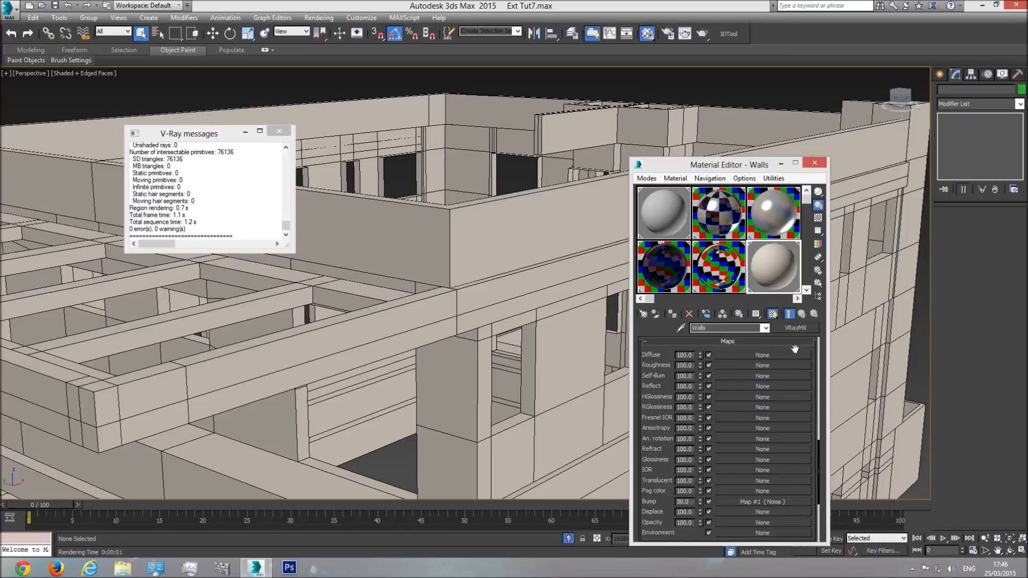
Step: Review the Walls material's parameters, open its Noise bump map and turn on that map's shaded display in the viewport
scroll(740, 485, "up", 10)
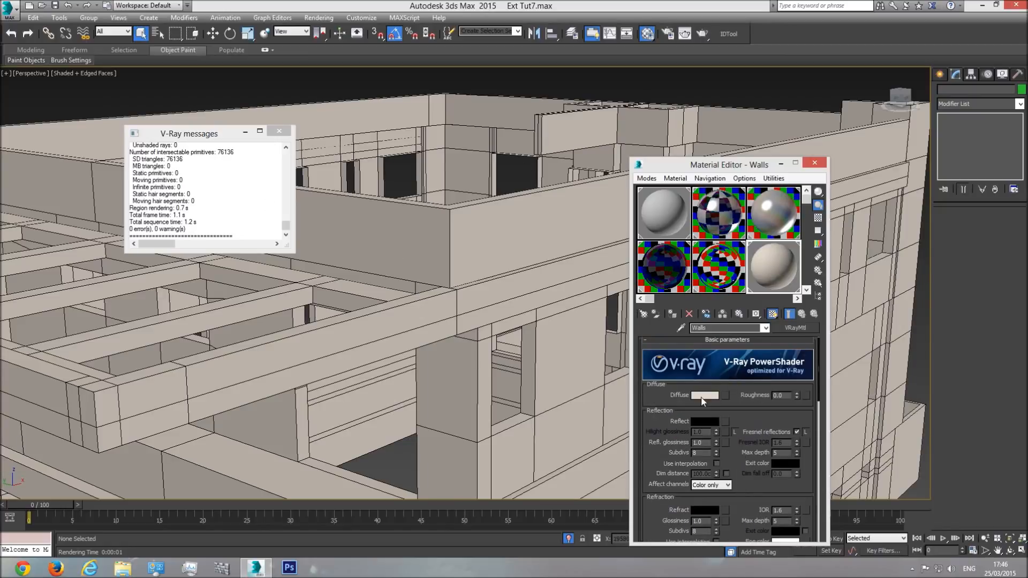
scroll(747, 471, "down", 10)
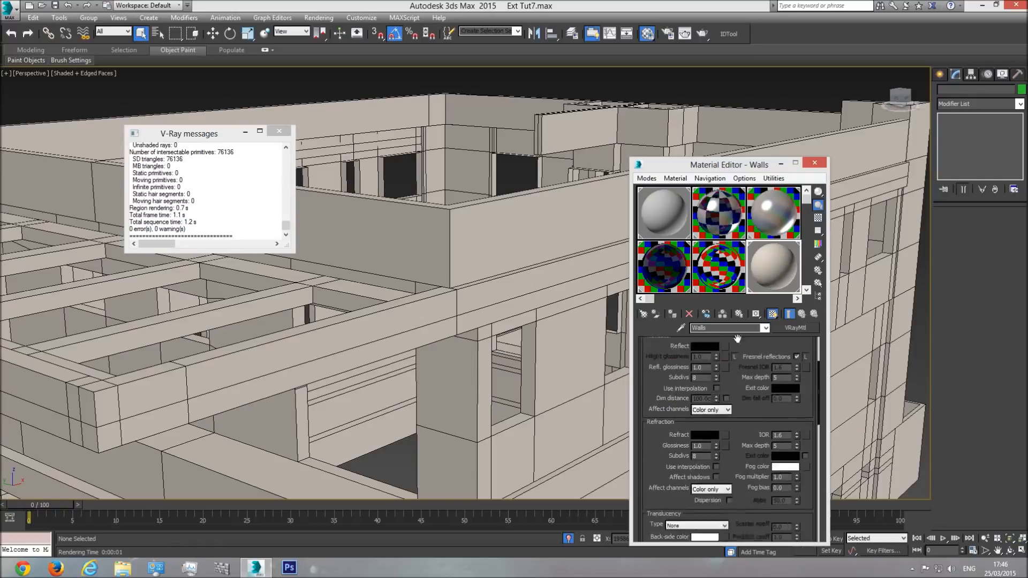
scroll(722, 431, "down", 5)
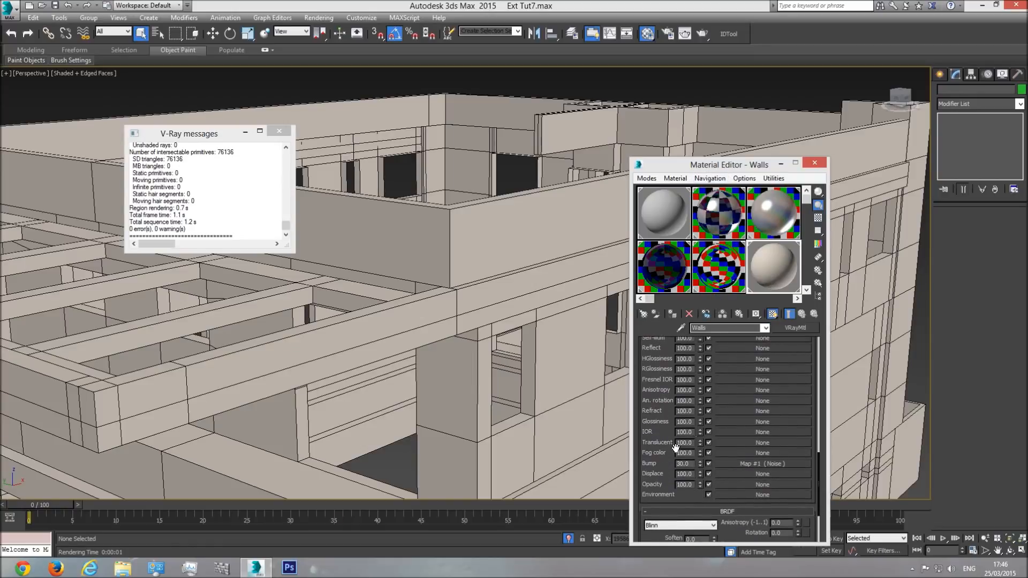
left_click(743, 464)
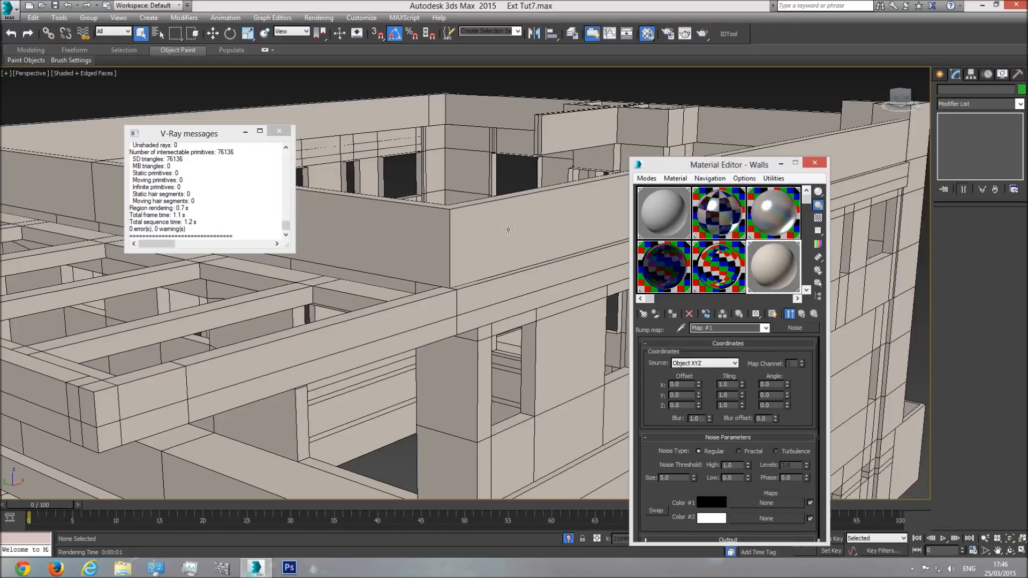
scroll(511, 229, "up", 3)
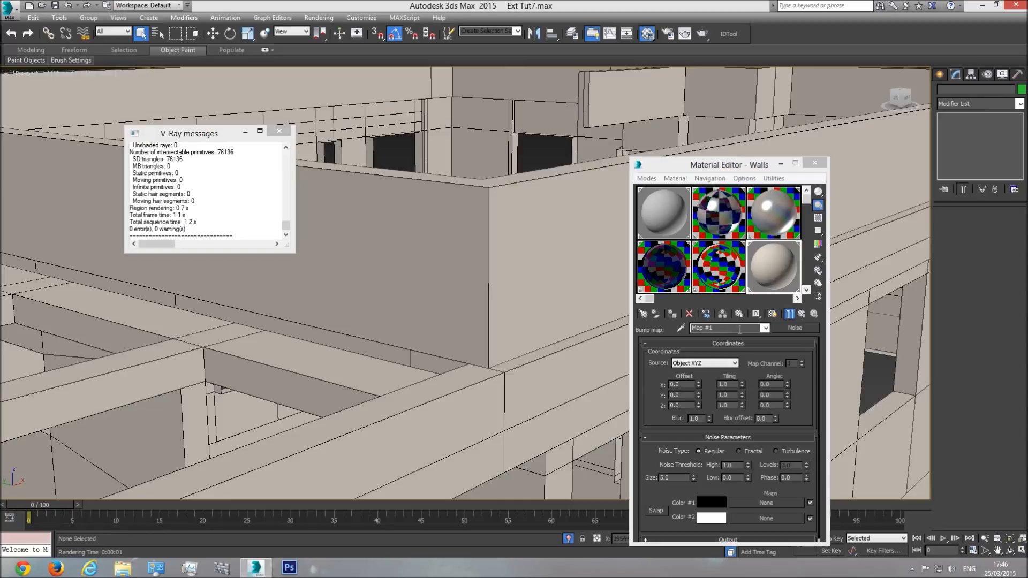
left_click(765, 327)
left_click(733, 338)
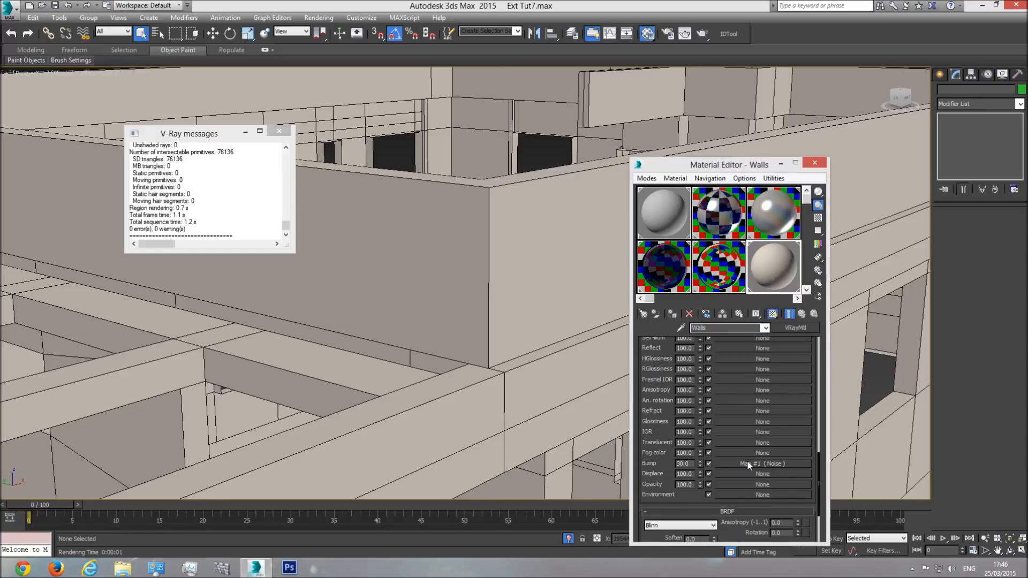
left_click(756, 463)
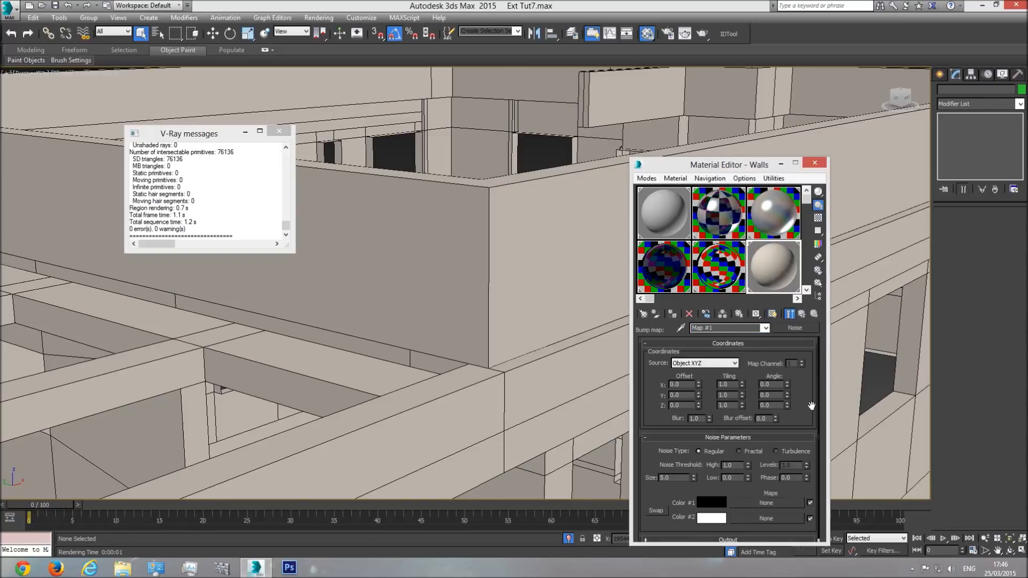
left_click(772, 314)
Step: Inspect the isolated walls from near and far for the noise pattern, and close the V-Ray messages window
scroll(423, 258, "down", 5)
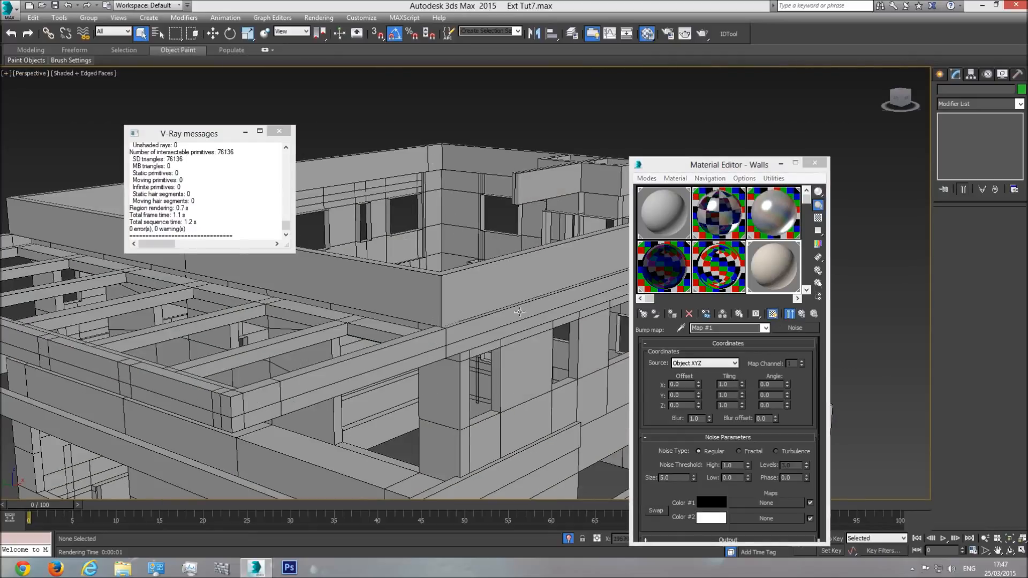
middle_click_drag(445, 274, 468, 285)
scroll(469, 285, "down", 4)
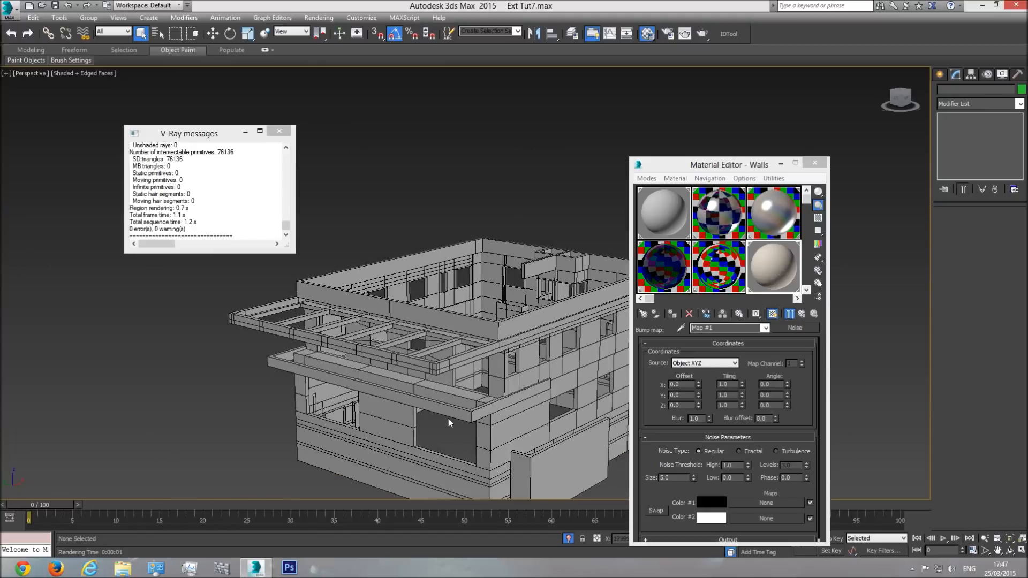
middle_click_drag(476, 368, 390, 356)
scroll(393, 355, "down", 3)
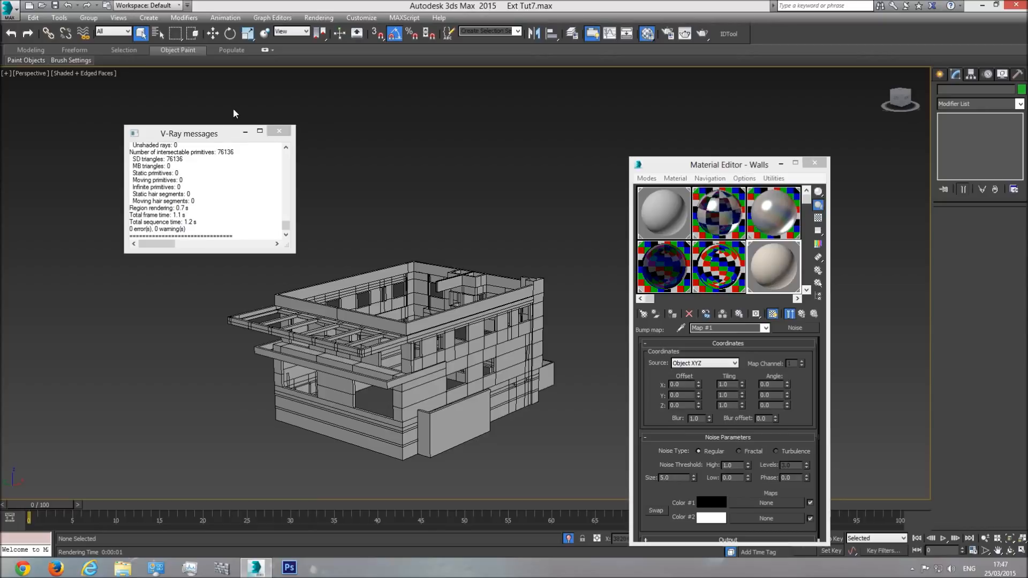
left_click(279, 131)
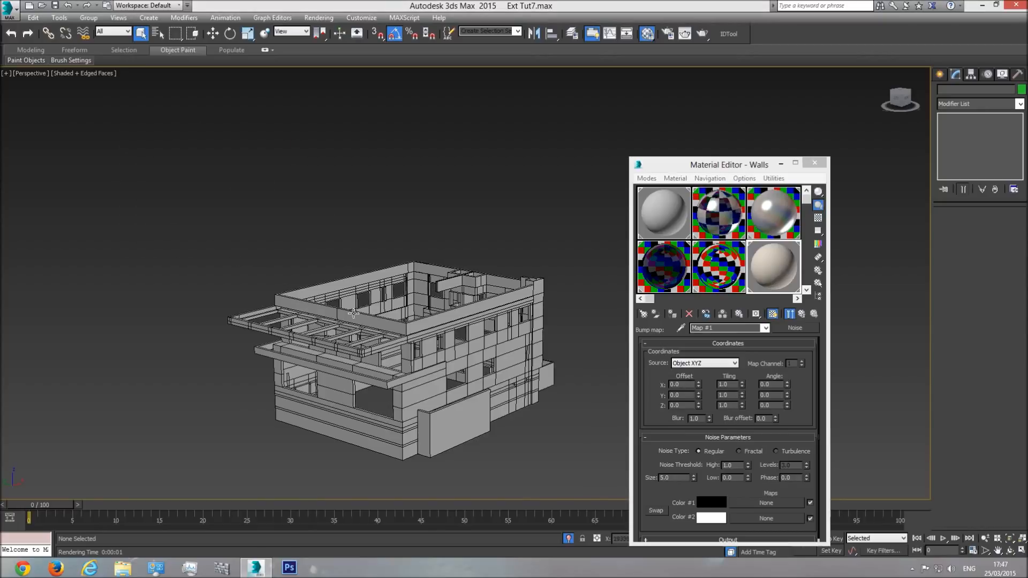
scroll(404, 327, "up", 5)
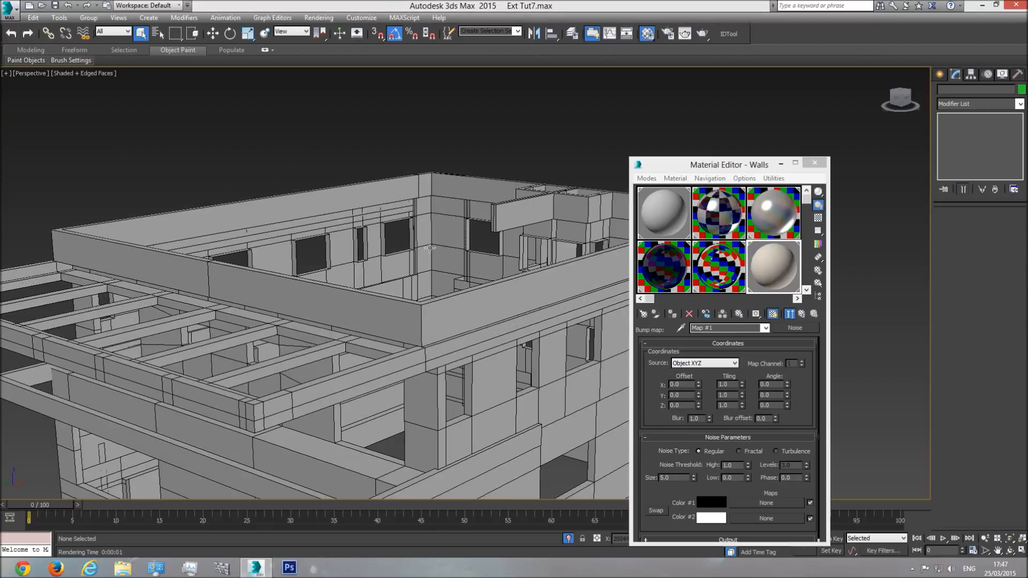
Step: Apply a UVW Map modifier to all the isolated wall objects and set its mapping type to Box
scroll(283, 206, "down", 5)
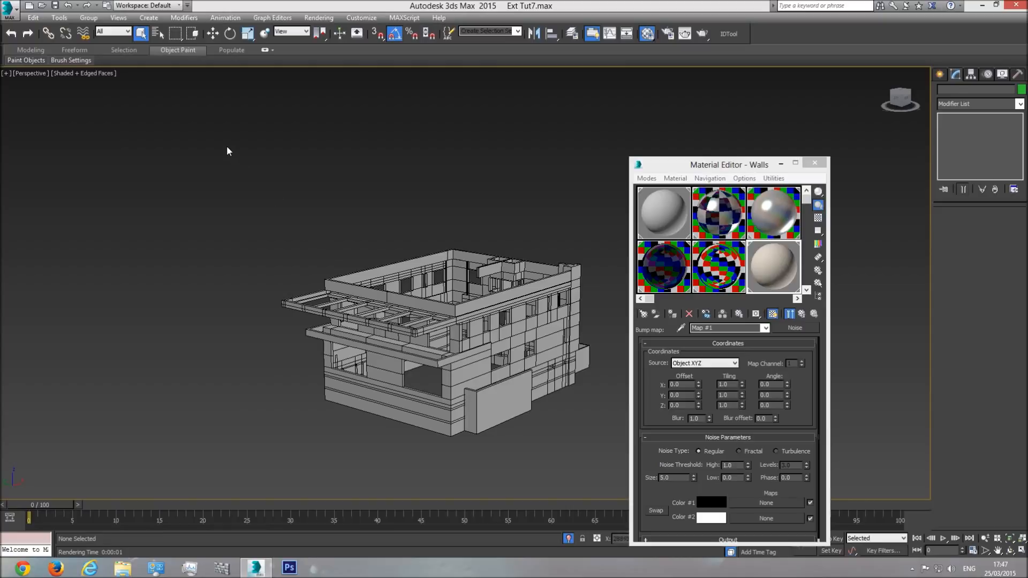
left_click_drag(363, 296, 648, 496)
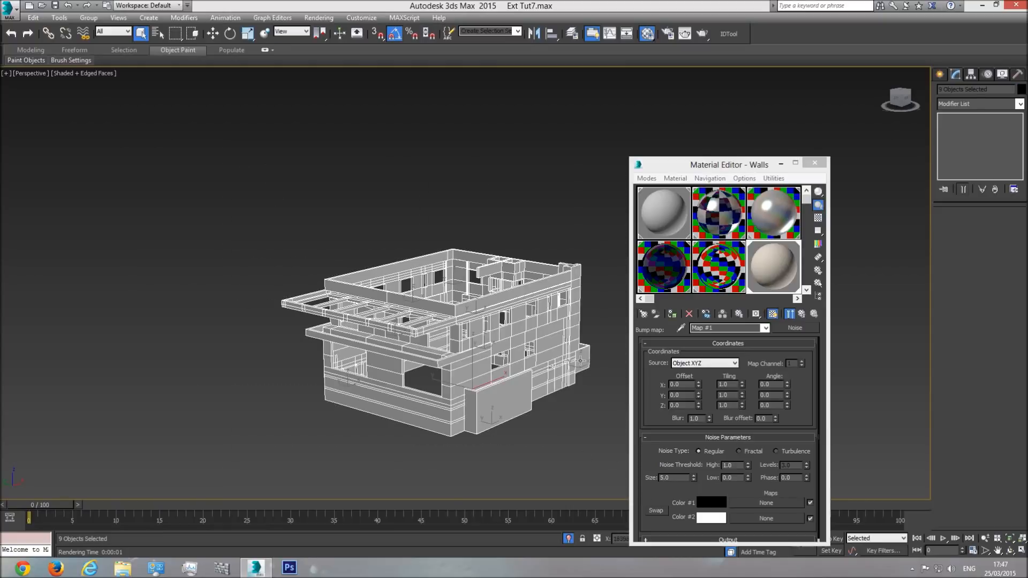
left_click(1020, 105)
scroll(1014, 427, "down", 15)
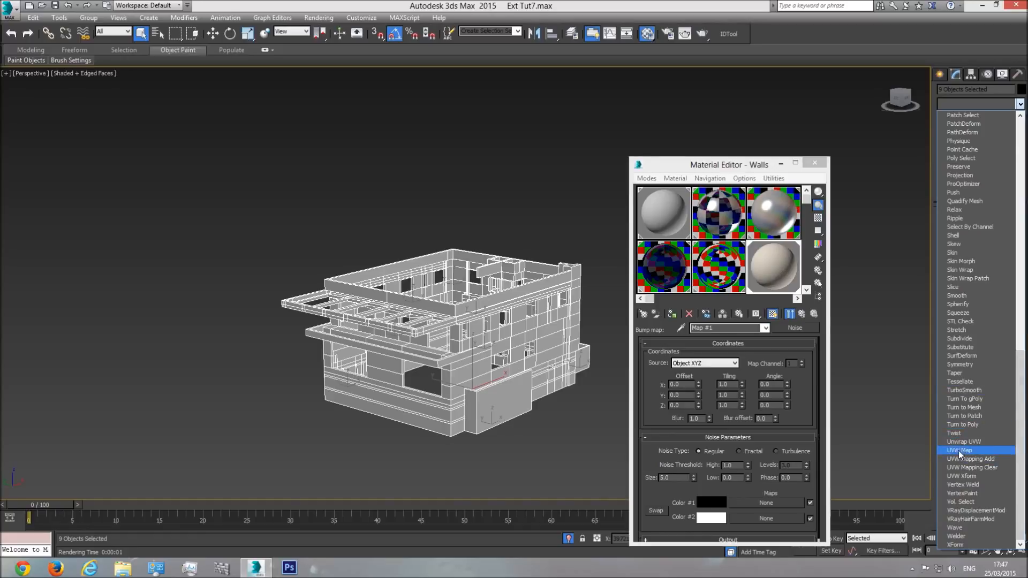
left_click(958, 450)
scroll(478, 286, "up", 5)
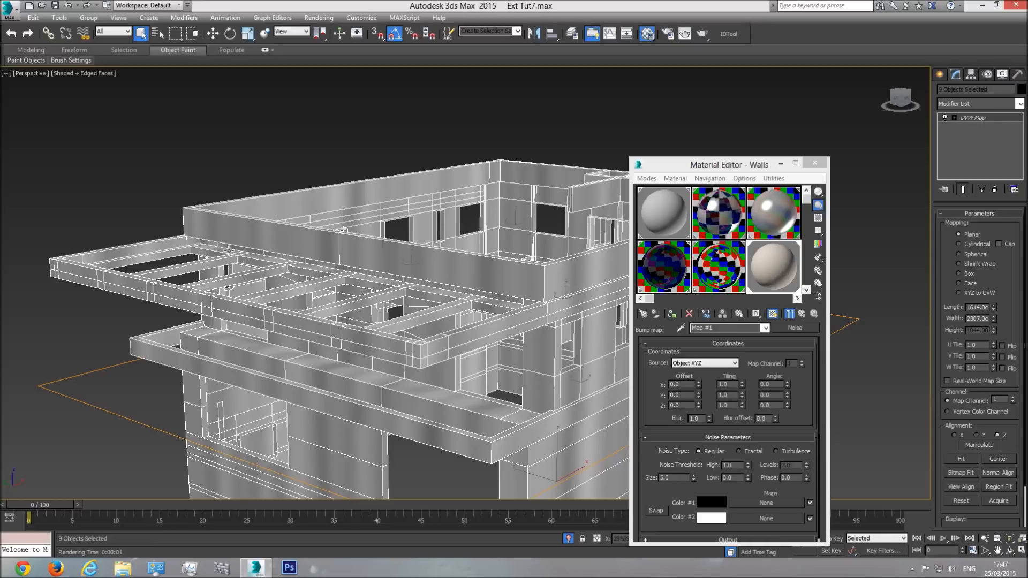
scroll(370, 209, "down", 3)
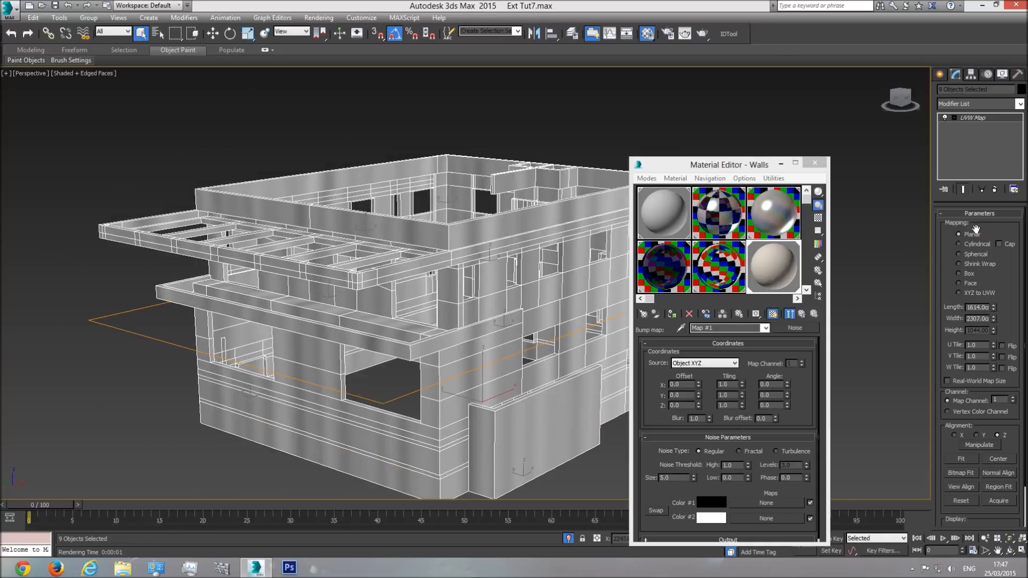
left_click(968, 273)
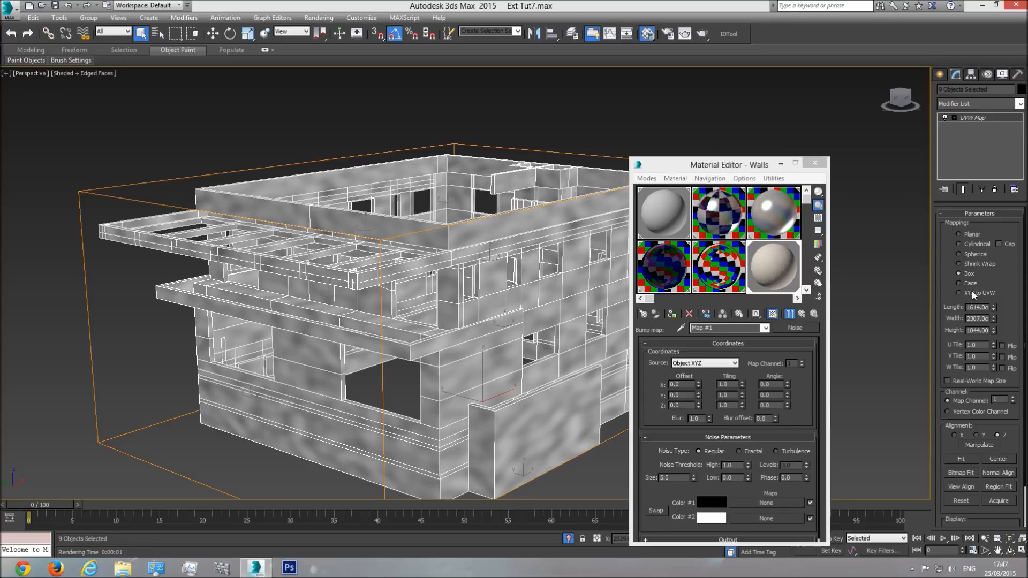
Step: Set the walls' box mapping length, width and height to 100 cm each
scroll(513, 338, "up", 5)
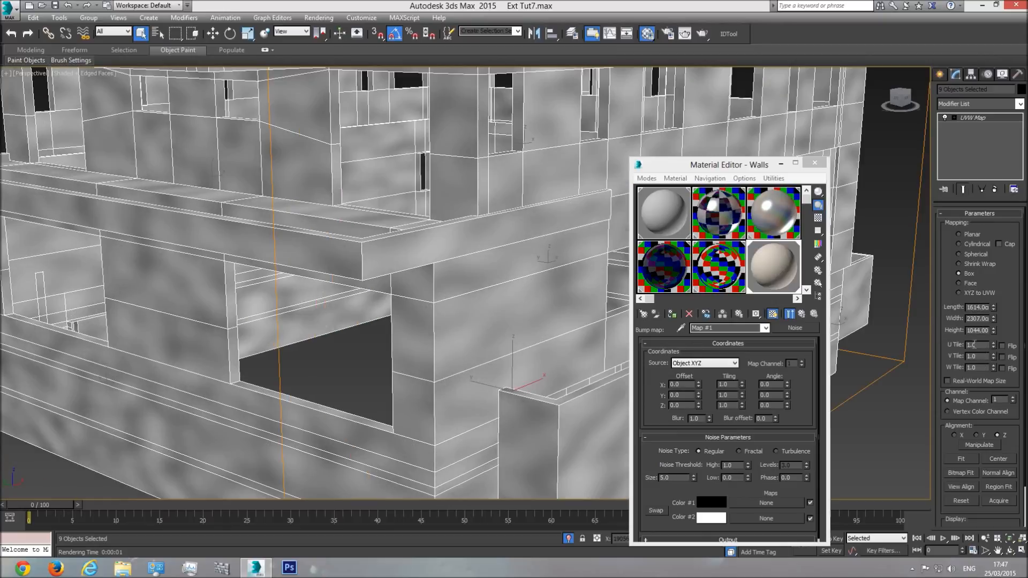
double_click(976, 308)
type("100")
key("Tab")
type("100")
key("Tab")
type("100")
key("Return")
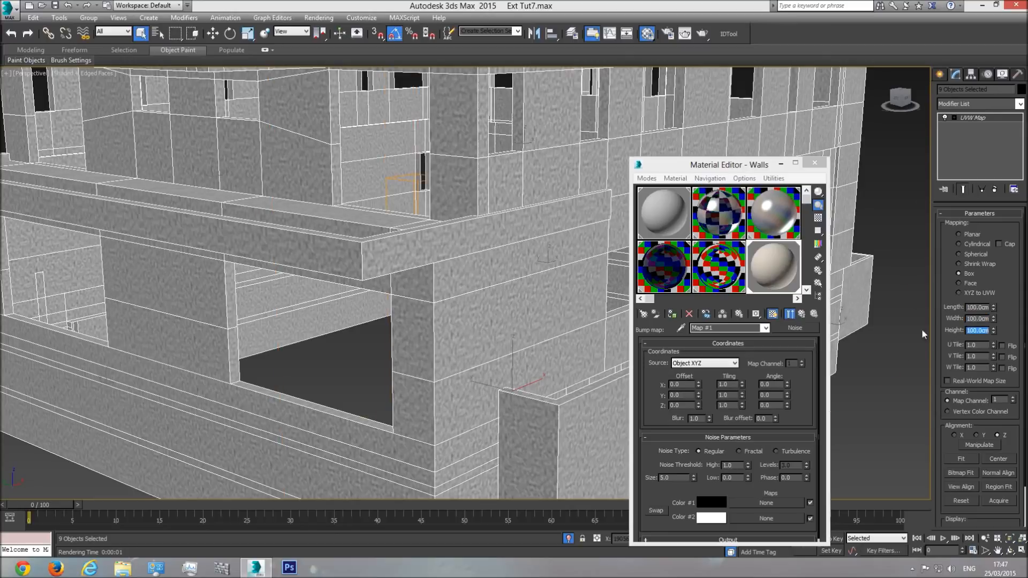
Step: Check the noise pattern up close and set the box mapping's length, width and height to 25 cm each
scroll(473, 239, "up", 6)
scroll(472, 238, "down", 6)
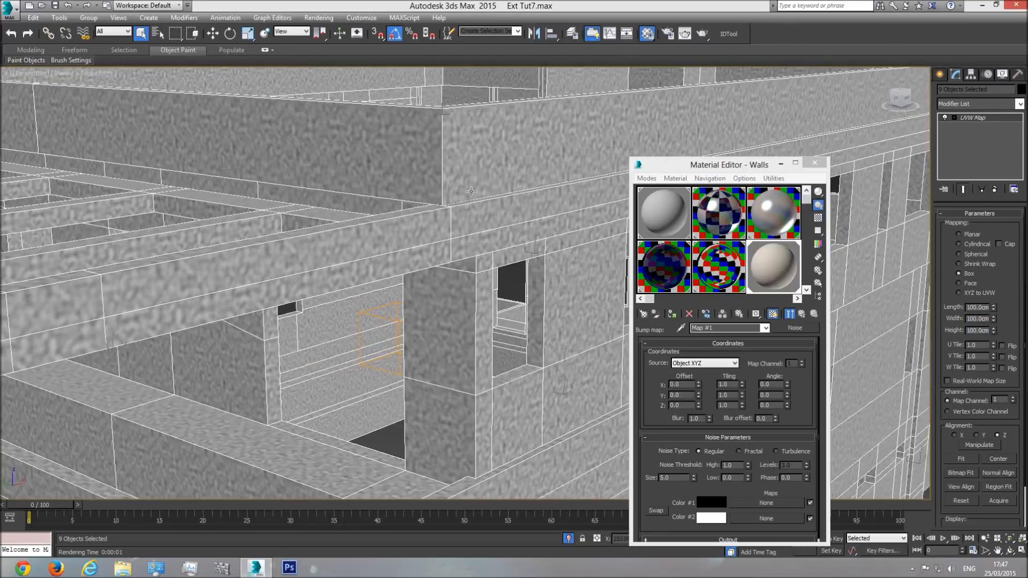
scroll(471, 238, "up", 6)
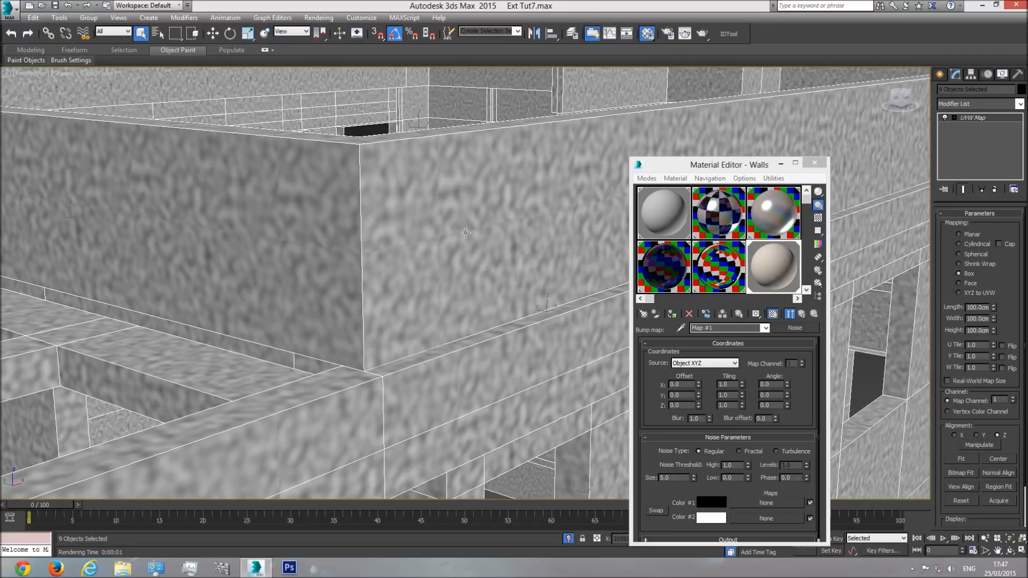
double_click(977, 307)
type("25")
key("Return")
double_click(978, 318)
type("25")
key("Return")
double_click(978, 330)
type("25")
key("Return")
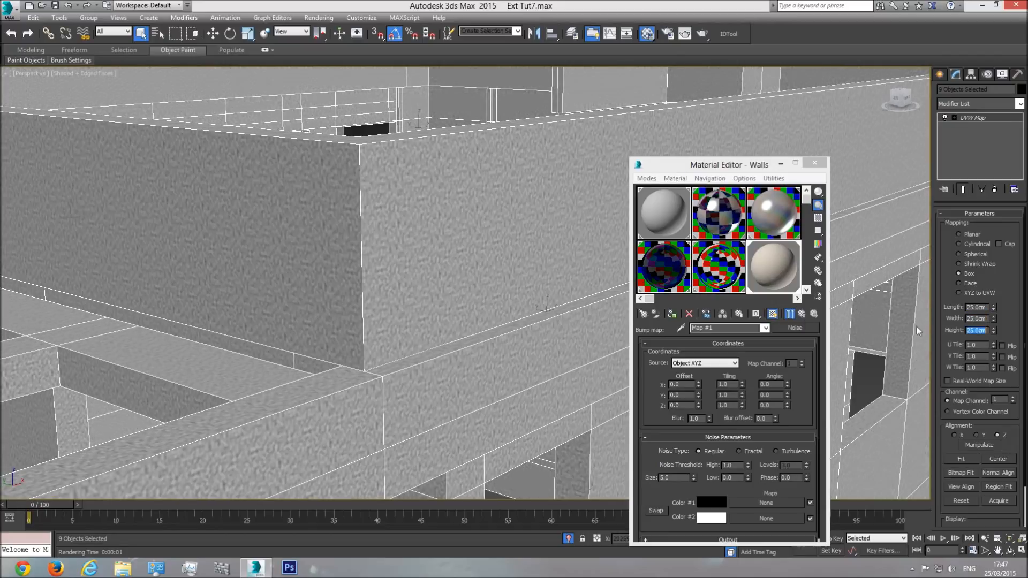
Step: Return from the Noise map to the Walls material's parent level and close the Material Editor
middle_click_drag(518, 286, 504, 314)
scroll(423, 286, "up", 4)
scroll(410, 284, "down", 4)
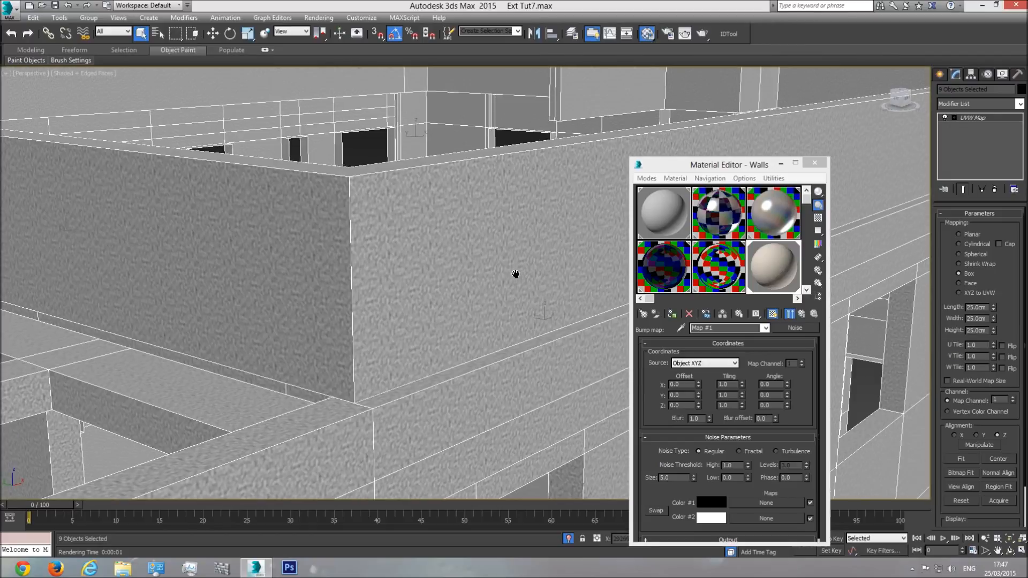
left_click(766, 328)
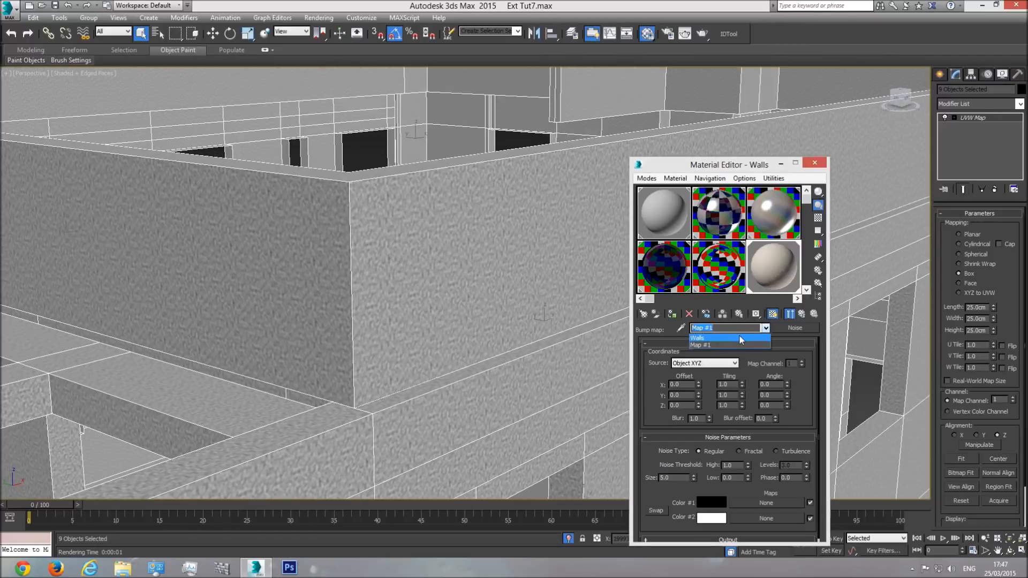
left_click(738, 337)
left_click(812, 163)
Step: Test-render the wall corner to check the bump texture, and close the frame buffer
middle_click_drag(515, 247, 537, 254)
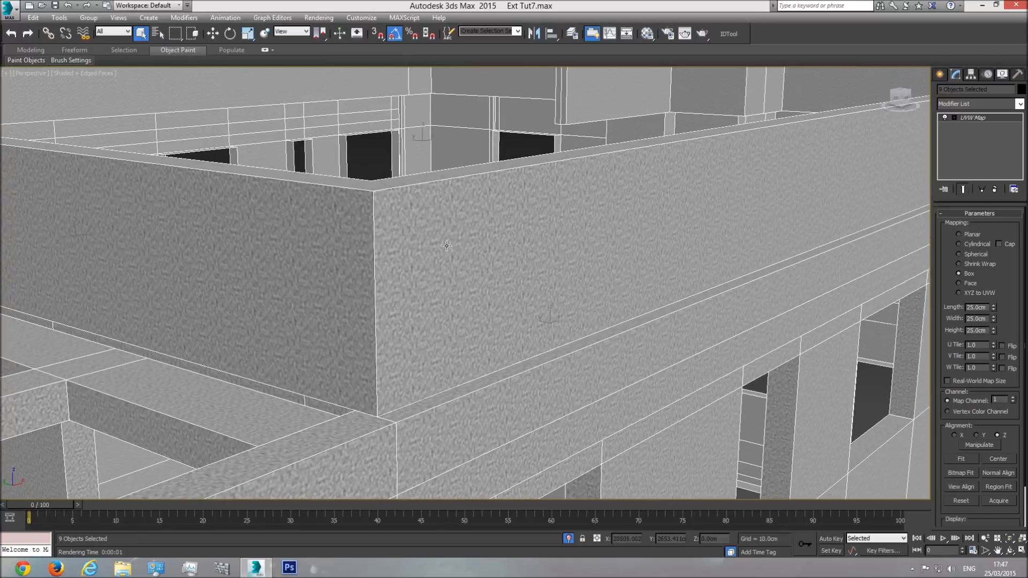
key("shift+q")
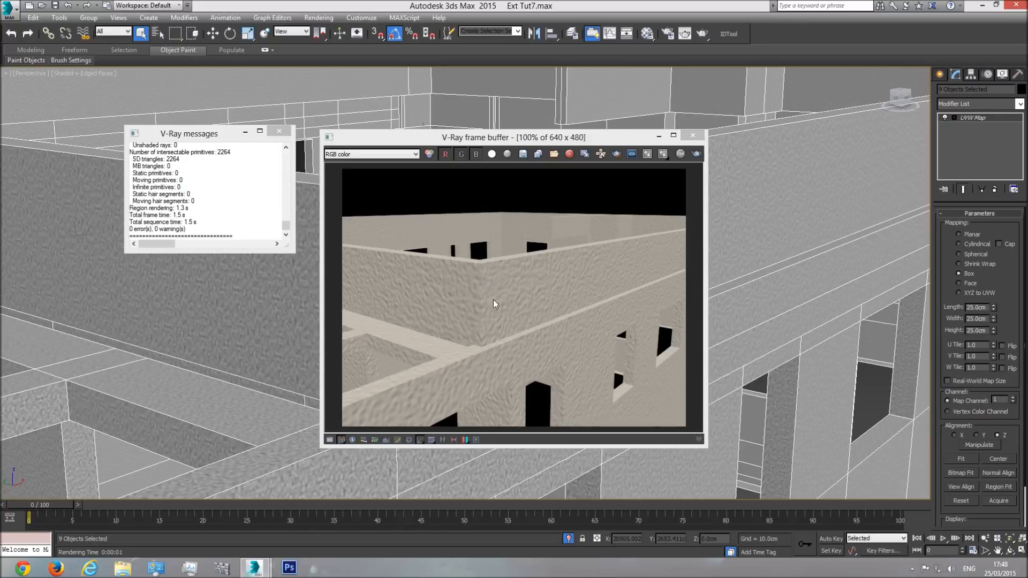
left_click(693, 135)
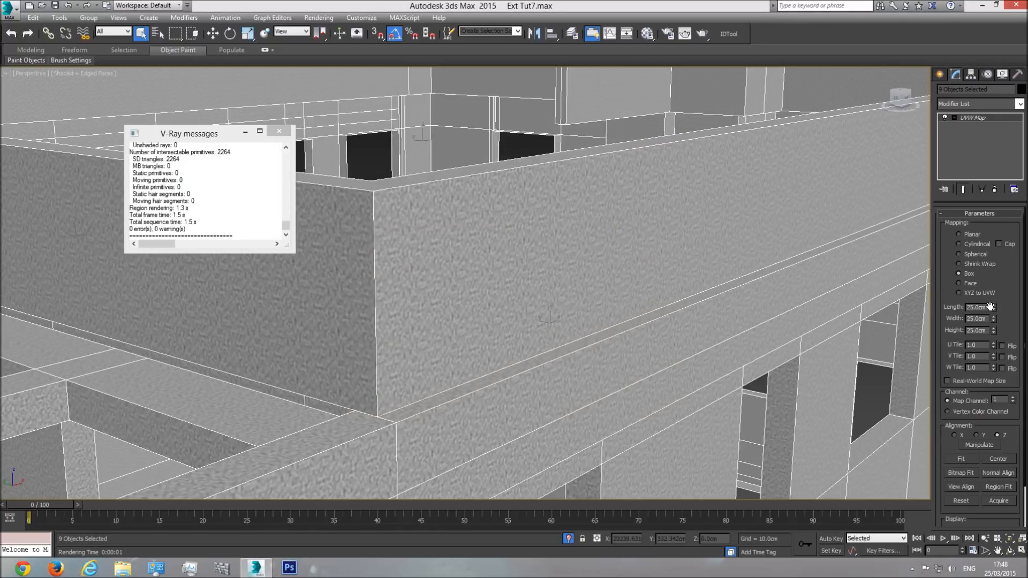
Step: Set the size of the Walls material's Noise bump map to 1 and test-render the same wall corner
left_click(647, 33)
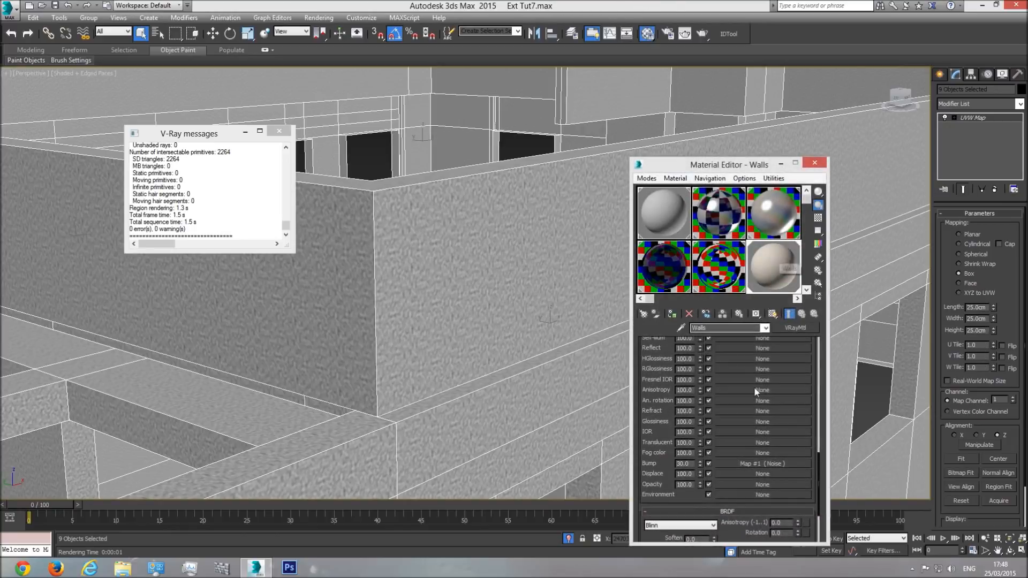
left_click(770, 463)
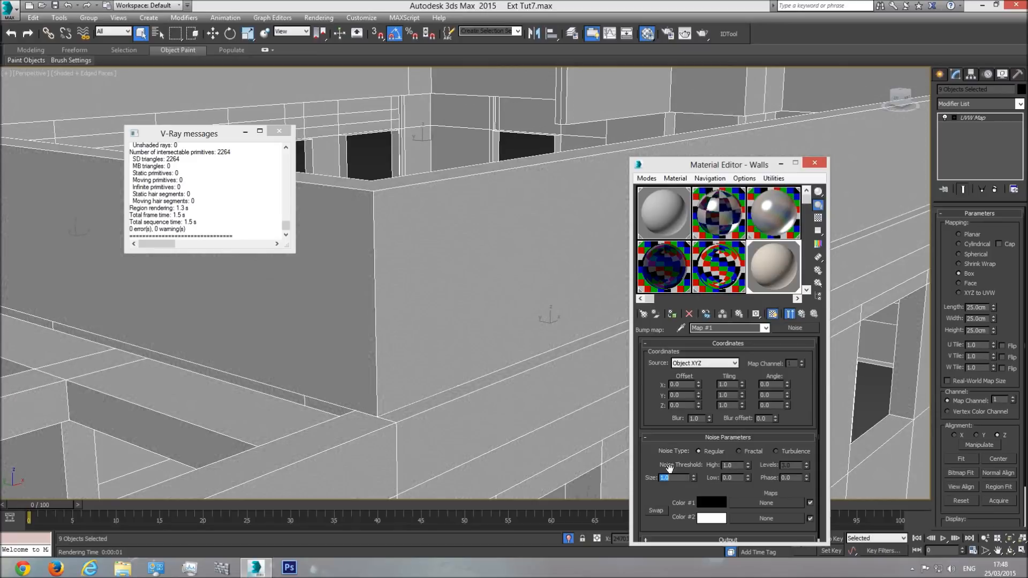
left_click(702, 34)
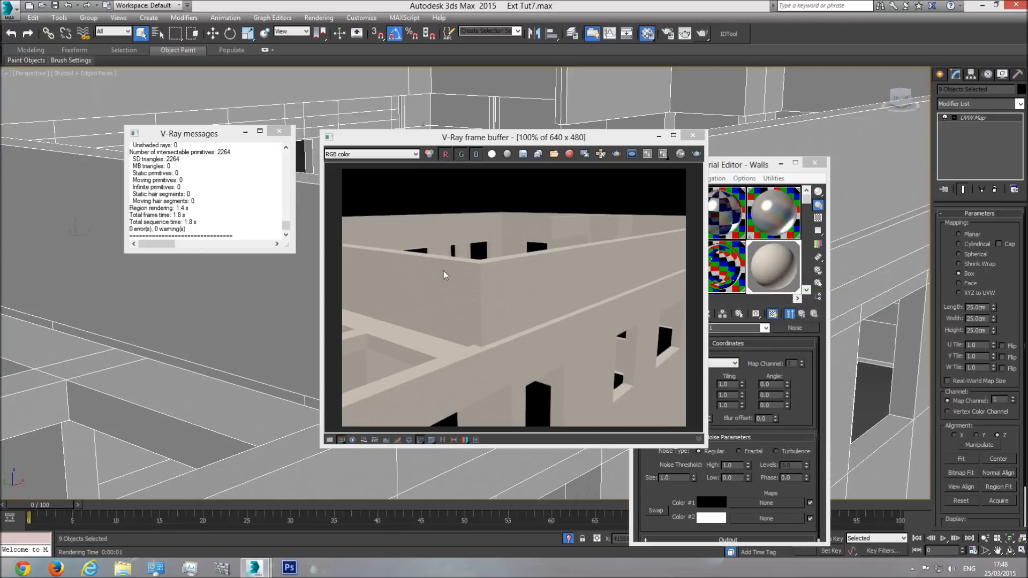
left_click(693, 135)
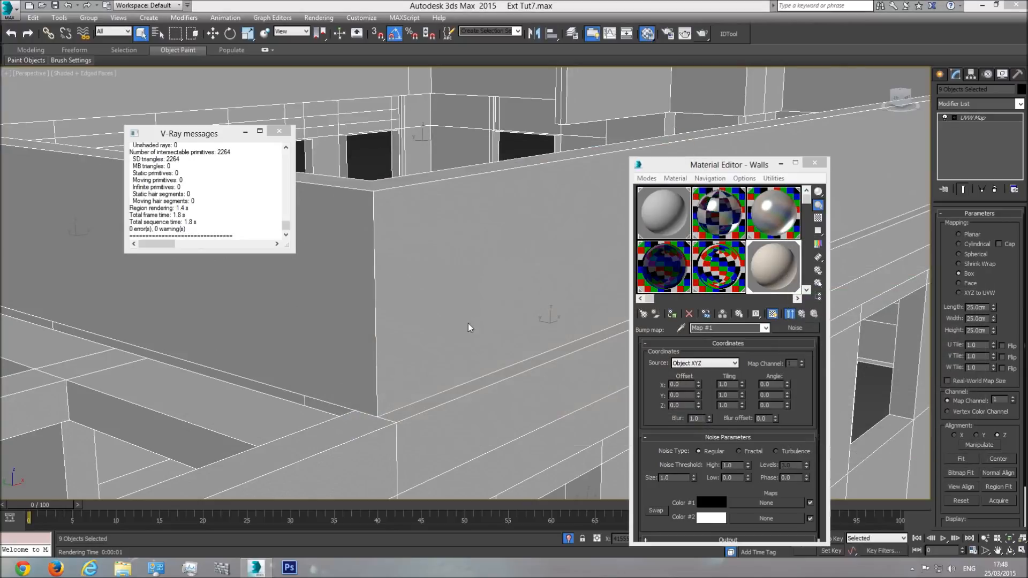
Step: Render a closer view of the wall corner to examine the finer bump, and close the frame buffer
left_click(983, 537)
left_click_drag(466, 323, 462, 295)
middle_click_drag(462, 295, 528, 390)
left_click_drag(442, 279, 424, 249)
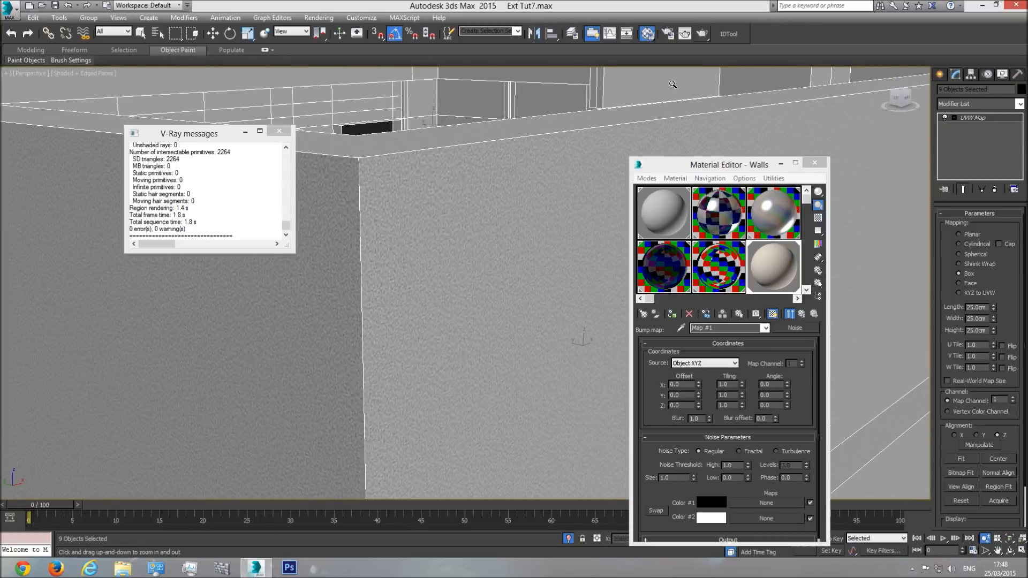
left_click(701, 35)
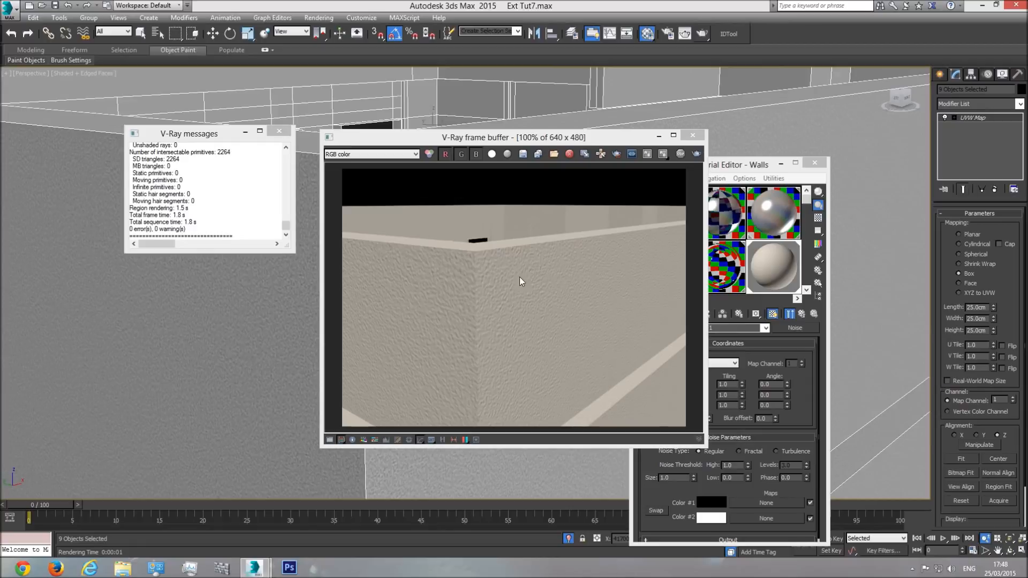
left_click(692, 137)
Step: Render the isolated walls from farther away, examine the image enlarged, and close the frame buffer and Material Editor
scroll(486, 261, "down", 3)
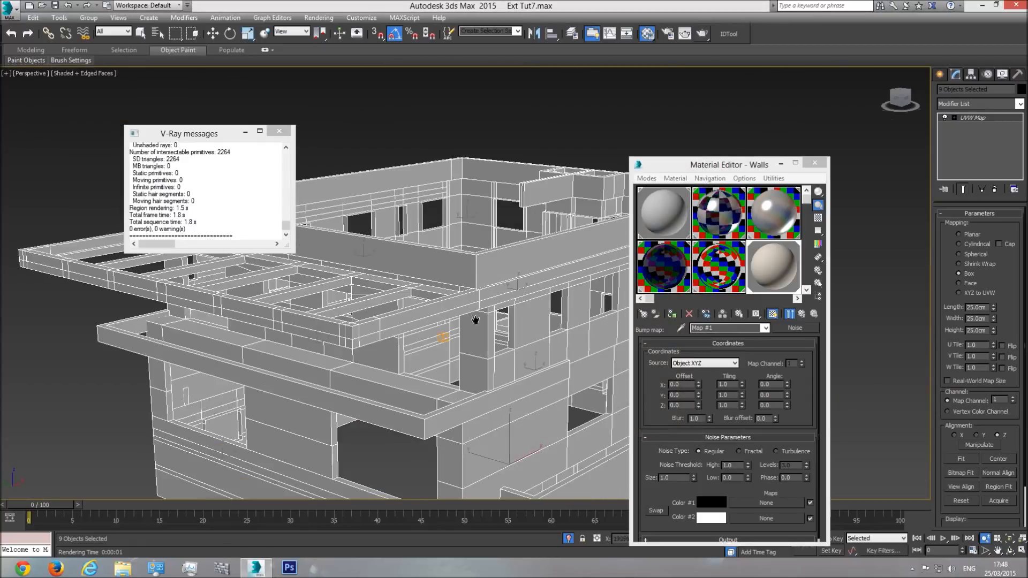
key("shift+q")
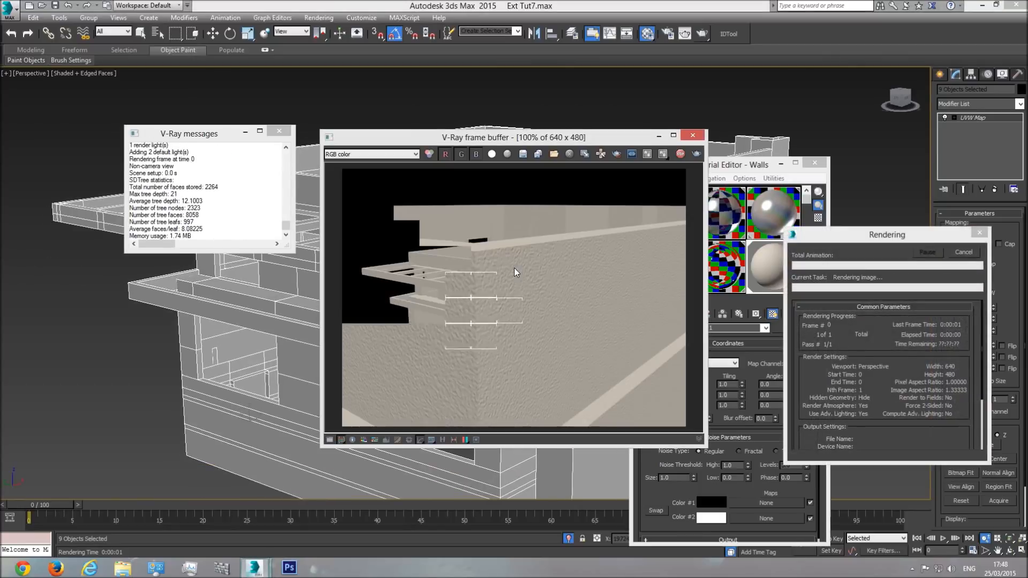
scroll(538, 303, "up", 1)
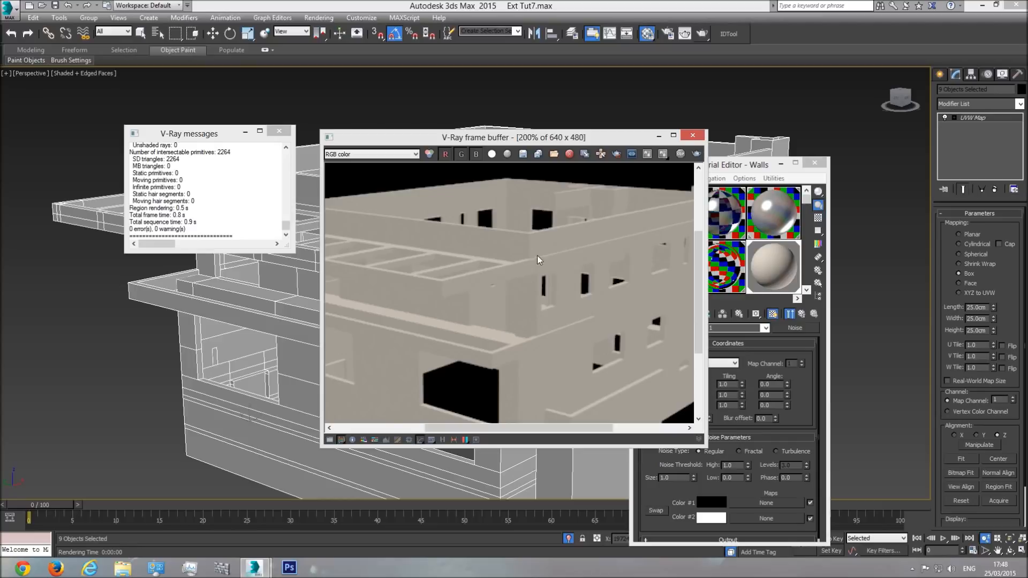
scroll(569, 283, "down", 1)
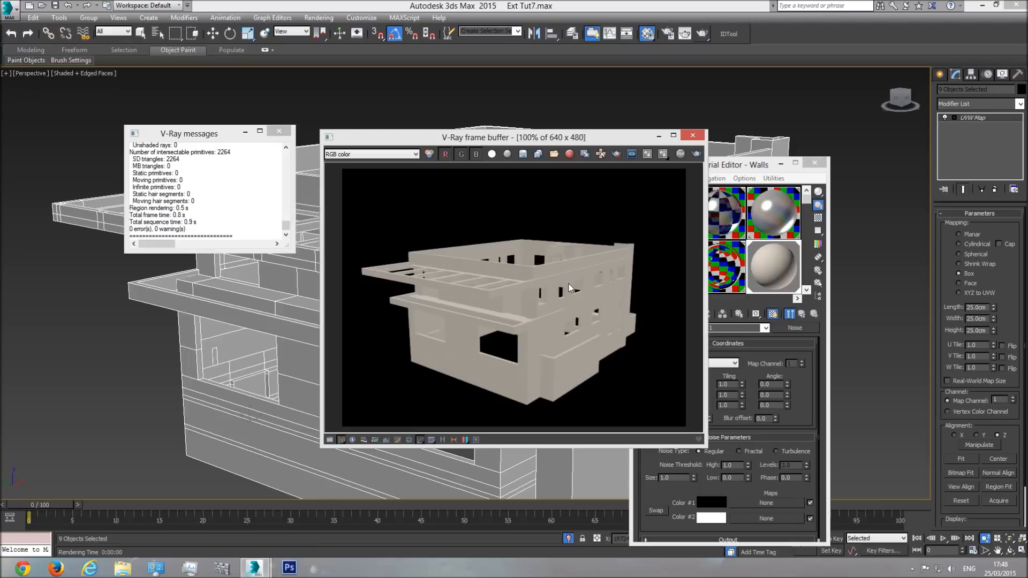
left_click(693, 135)
left_click(815, 163)
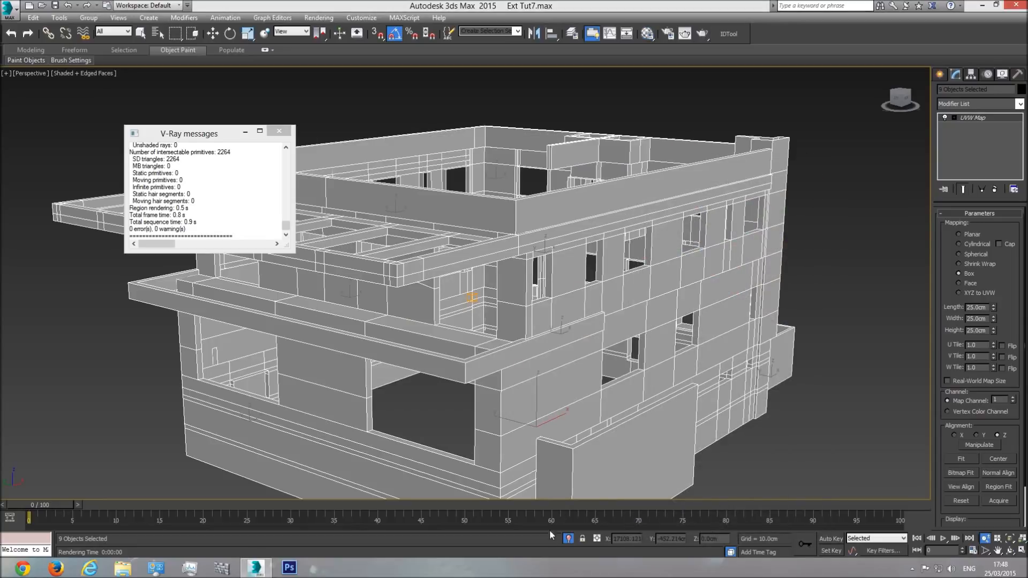
Step: Exit isolation mode to show the whole house, clear the selection and inspect the wall texture near the roof corner
left_click(568, 537)
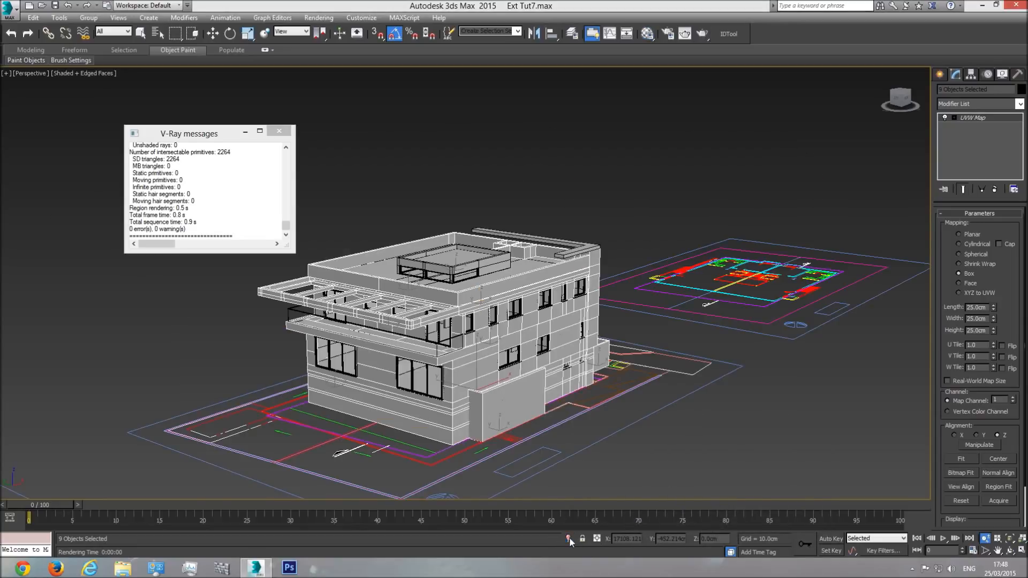
right_click(528, 171)
left_click(551, 123)
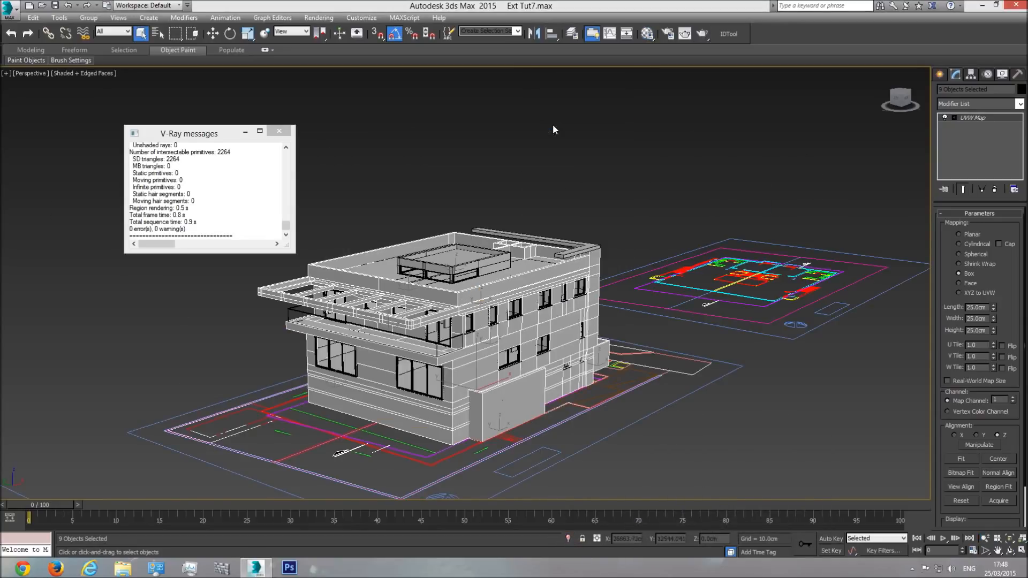
scroll(538, 238, "up", 5)
left_click(667, 167)
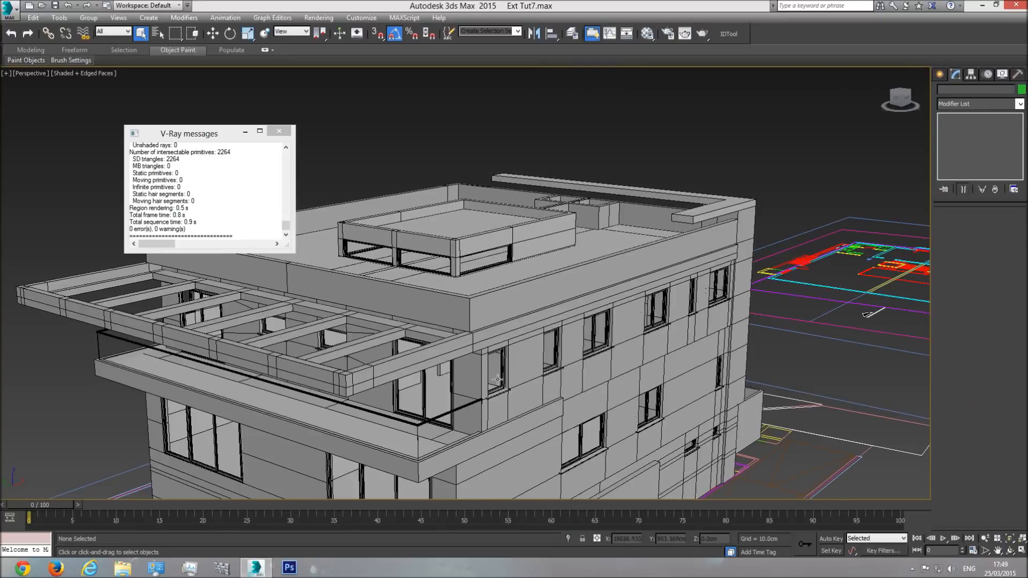
scroll(503, 379, "up", 10)
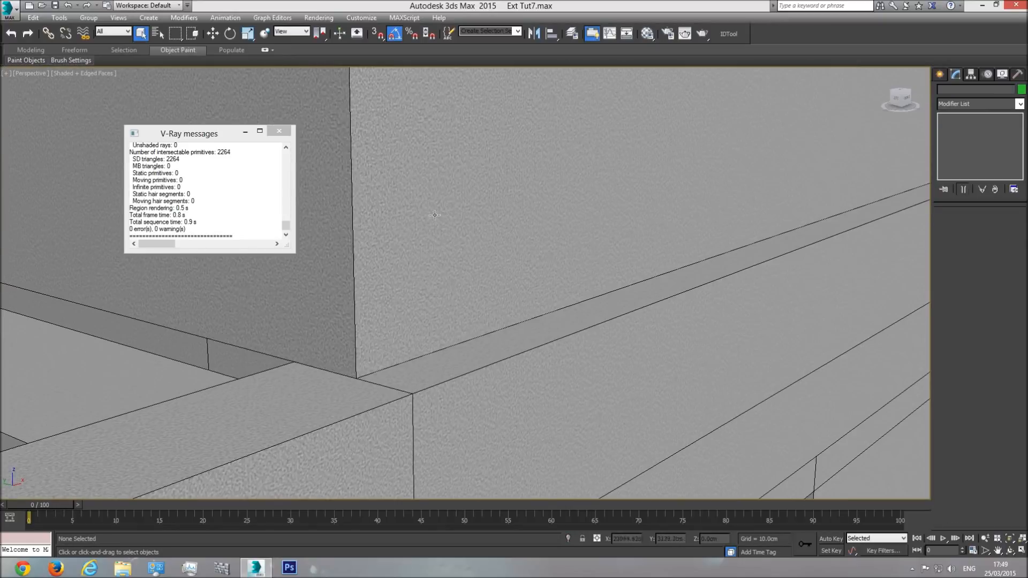
scroll(473, 336, "down", 10)
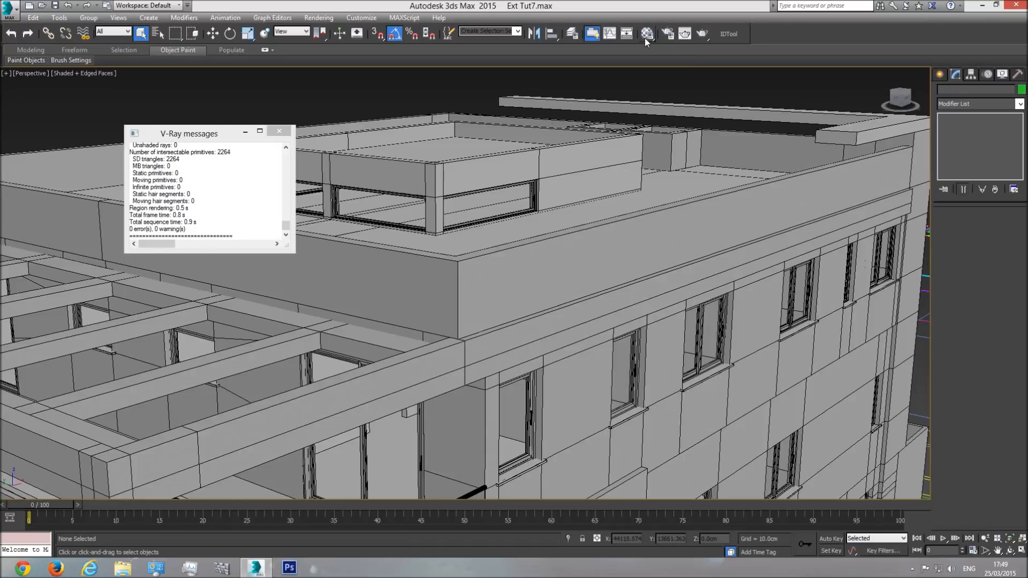
Step: Reopen the Material Editor and return from the Noise map to the Walls material's basic parameters
left_click(645, 36)
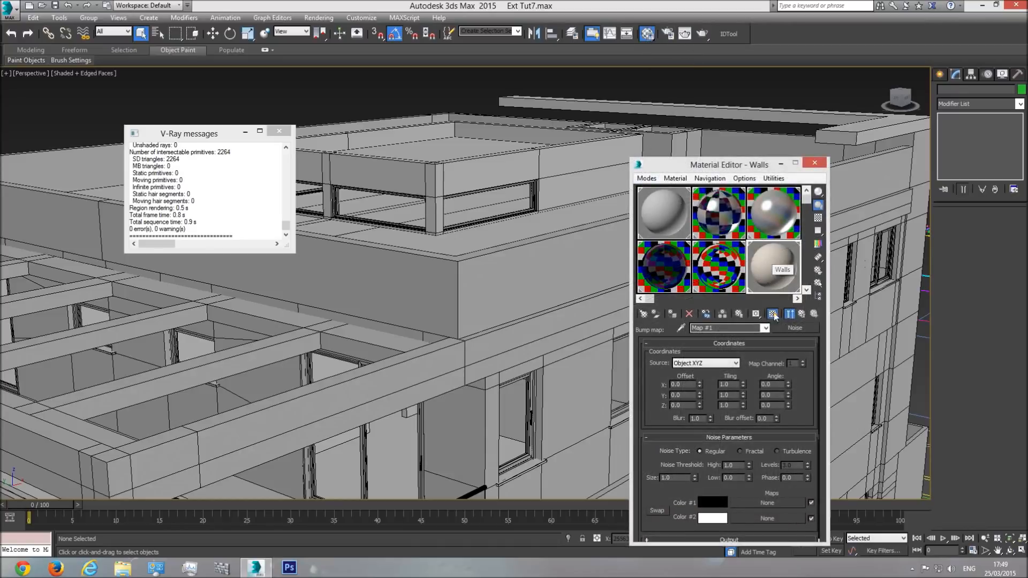
left_click(766, 328)
left_click(715, 337)
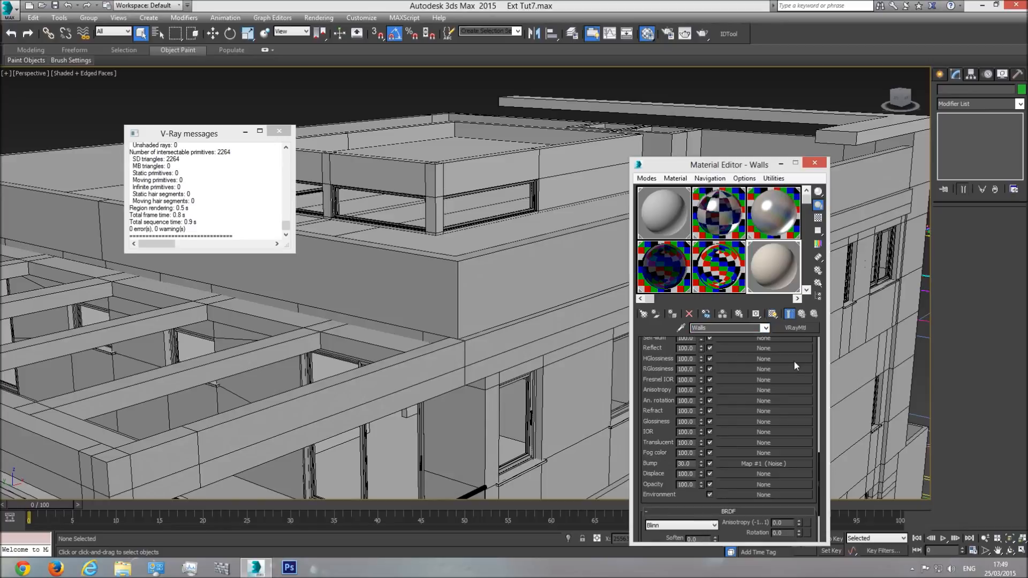
scroll(814, 342, "up", 10)
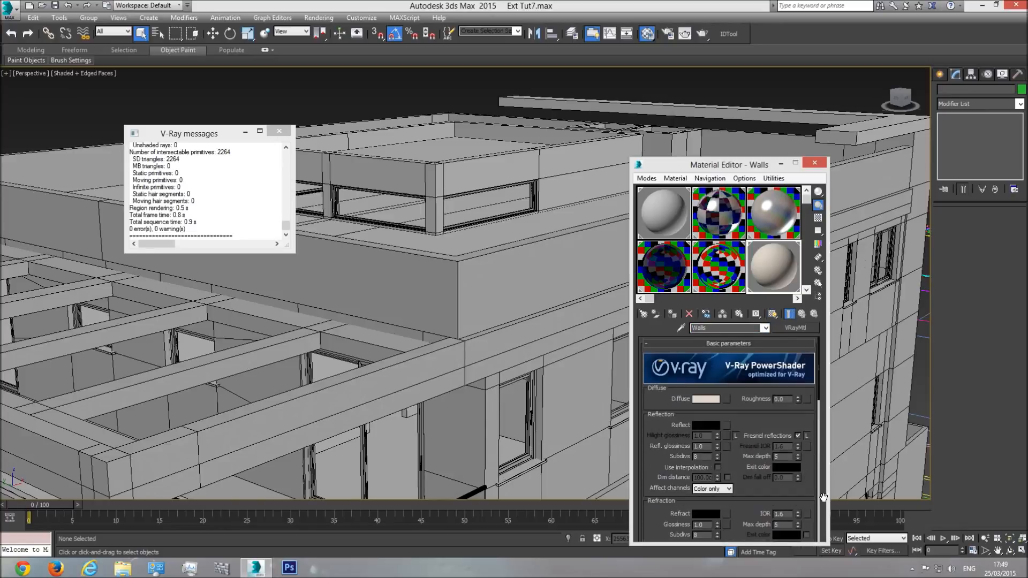
Step: Show the Walls material shaded in the viewport, and close the Material Editor and the V-Ray messages window
left_click(772, 314)
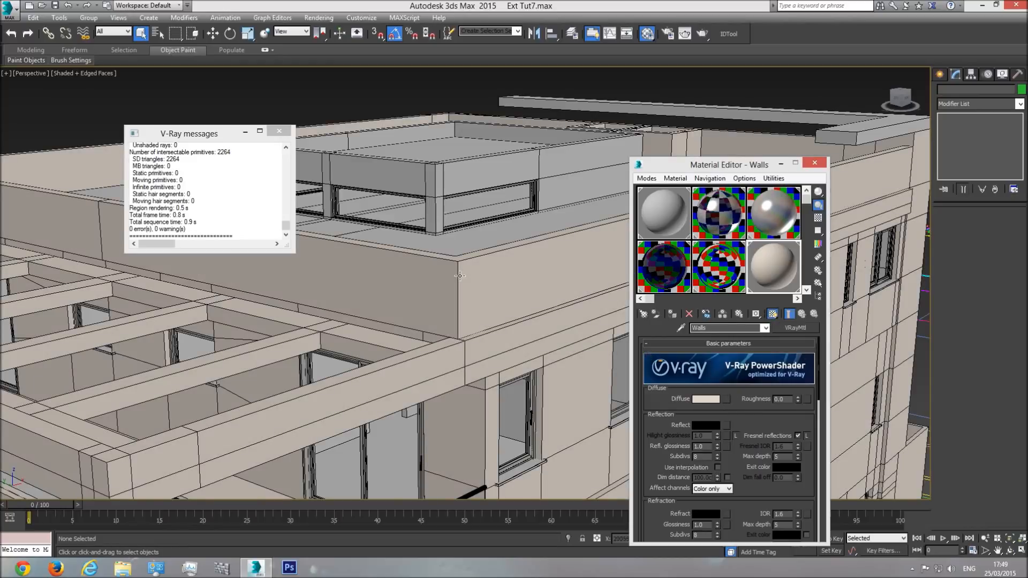
scroll(460, 275, "down", 5)
left_click(822, 163)
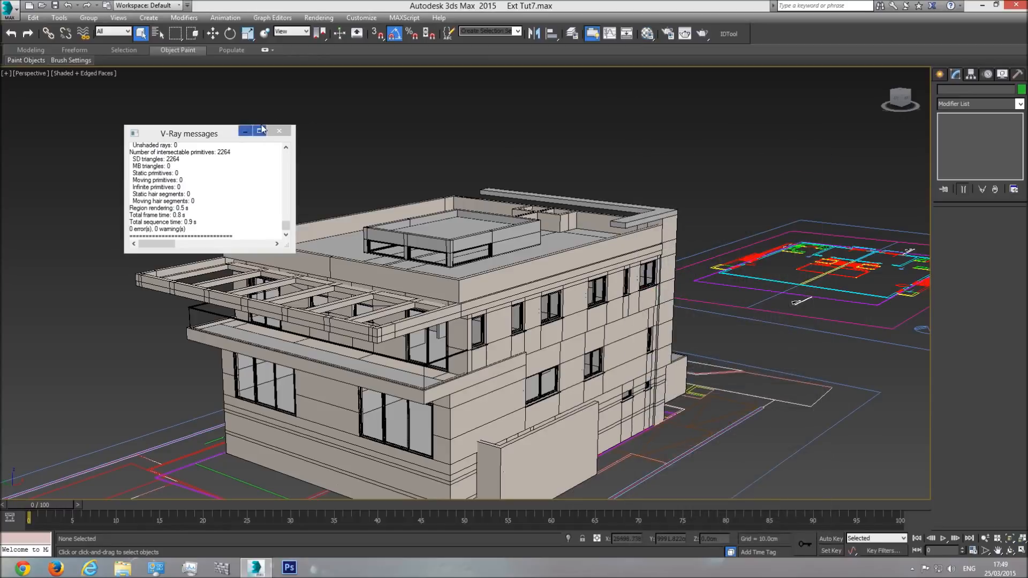
left_click(279, 130)
Step: Examine the shaded wall material around the whole house, including the roof, pergola, balcony and front and side facades
middle_click_drag(452, 255, 477, 205)
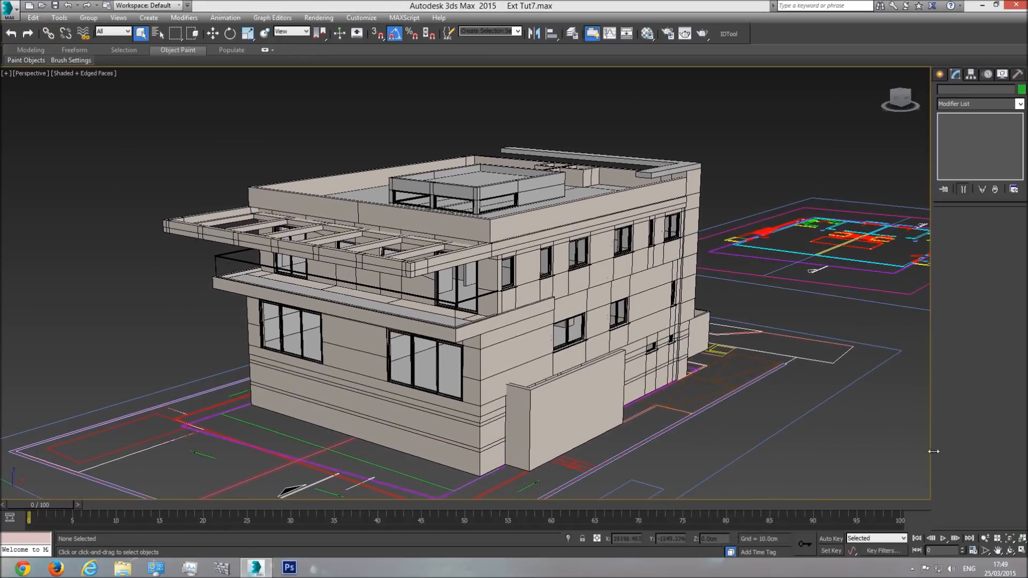
left_click(1009, 549)
left_click_drag(496, 285, 523, 291)
left_click_drag(494, 339, 378, 337)
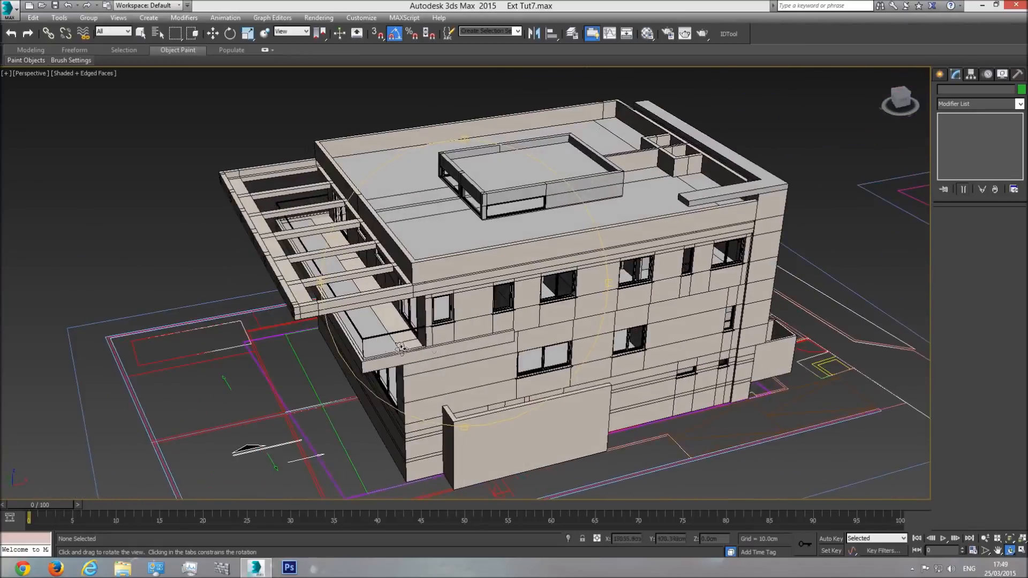
scroll(378, 337, "up", 5)
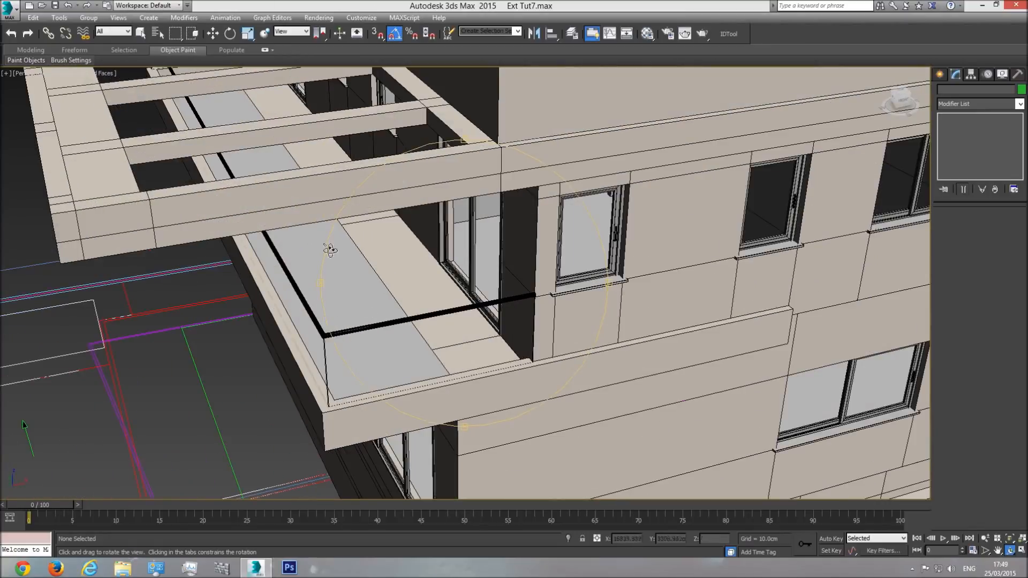
middle_click_drag(347, 271, 425, 198)
scroll(426, 198, "down", 5)
left_click_drag(374, 267, 460, 245)
middle_click_drag(461, 245, 467, 263)
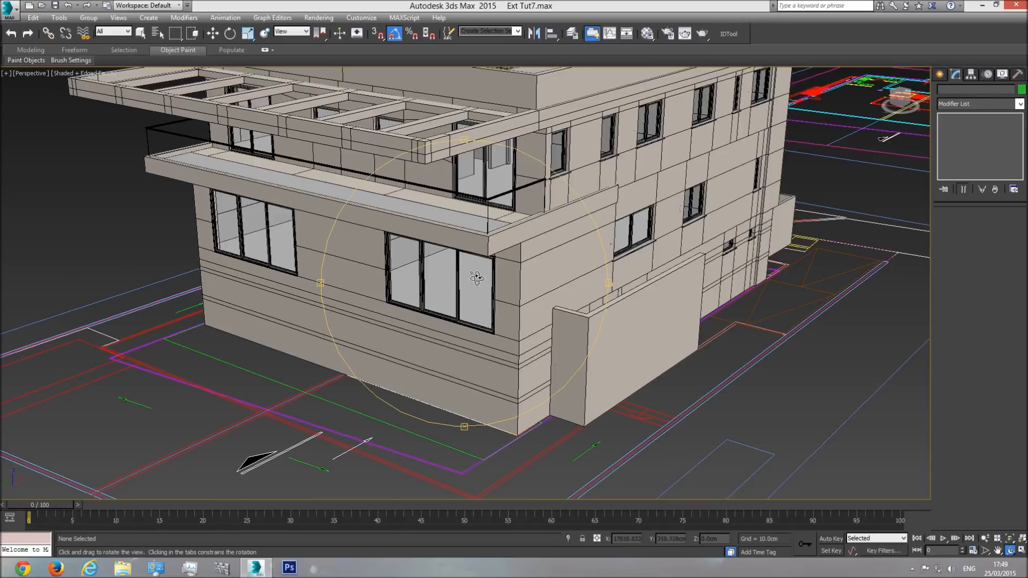
left_click_drag(478, 280, 630, 284)
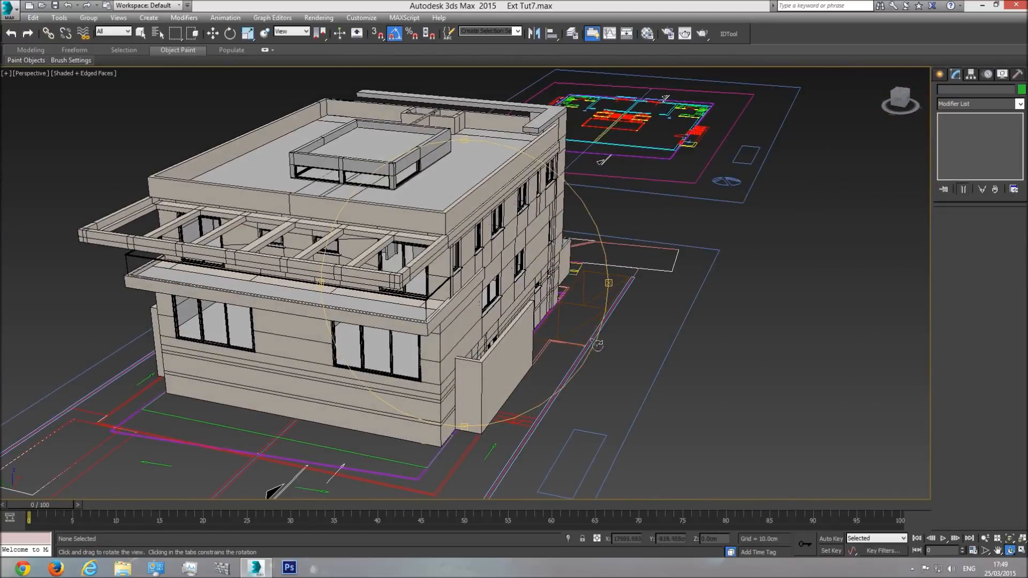
left_click_drag(433, 327, 421, 328)
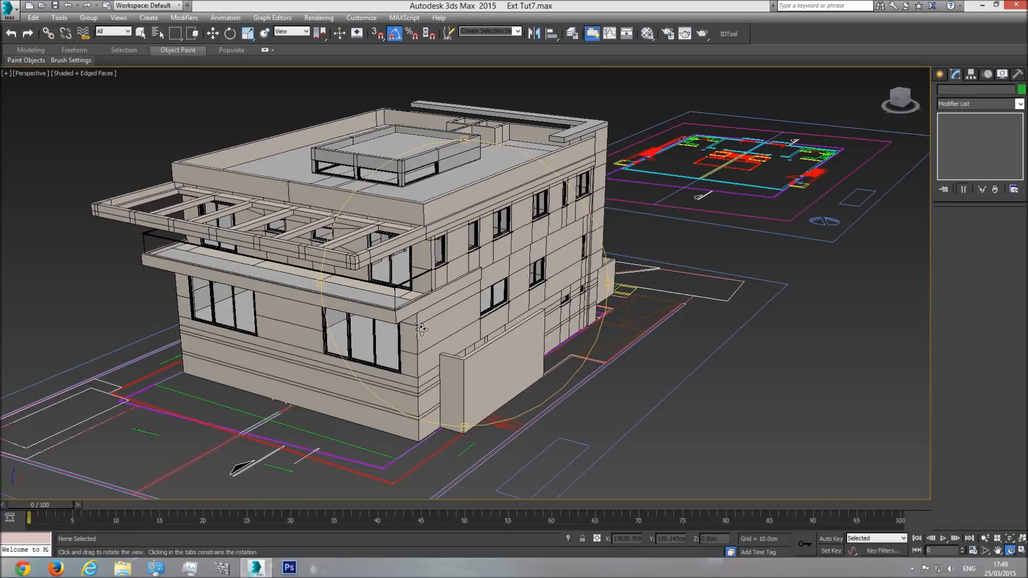